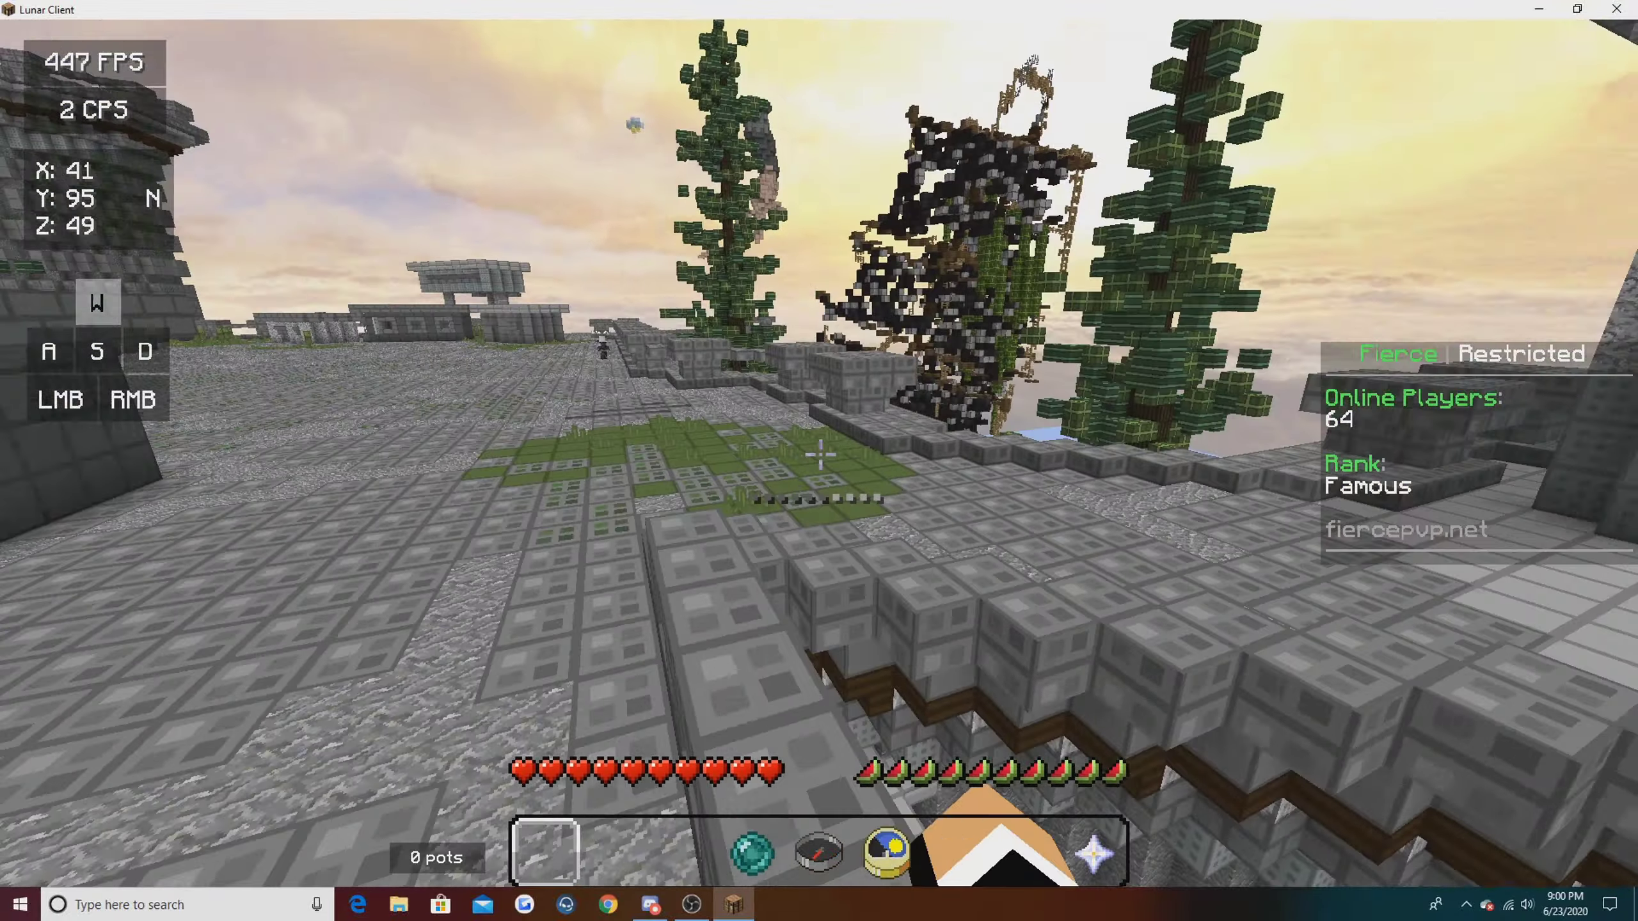
key(d)
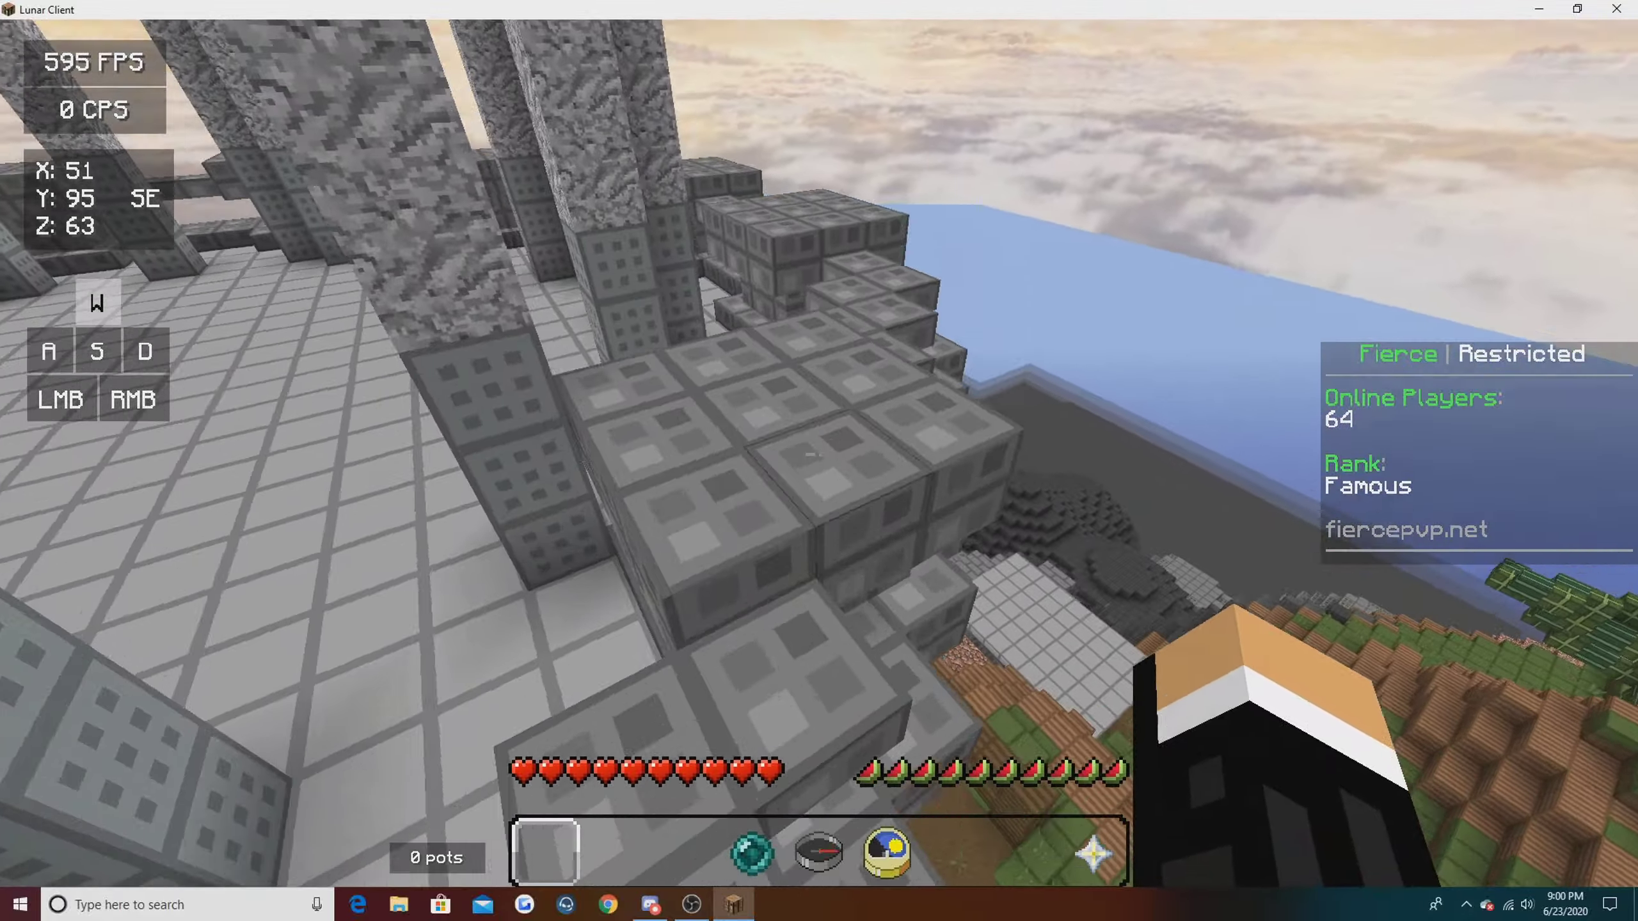
key(w)
key(3)
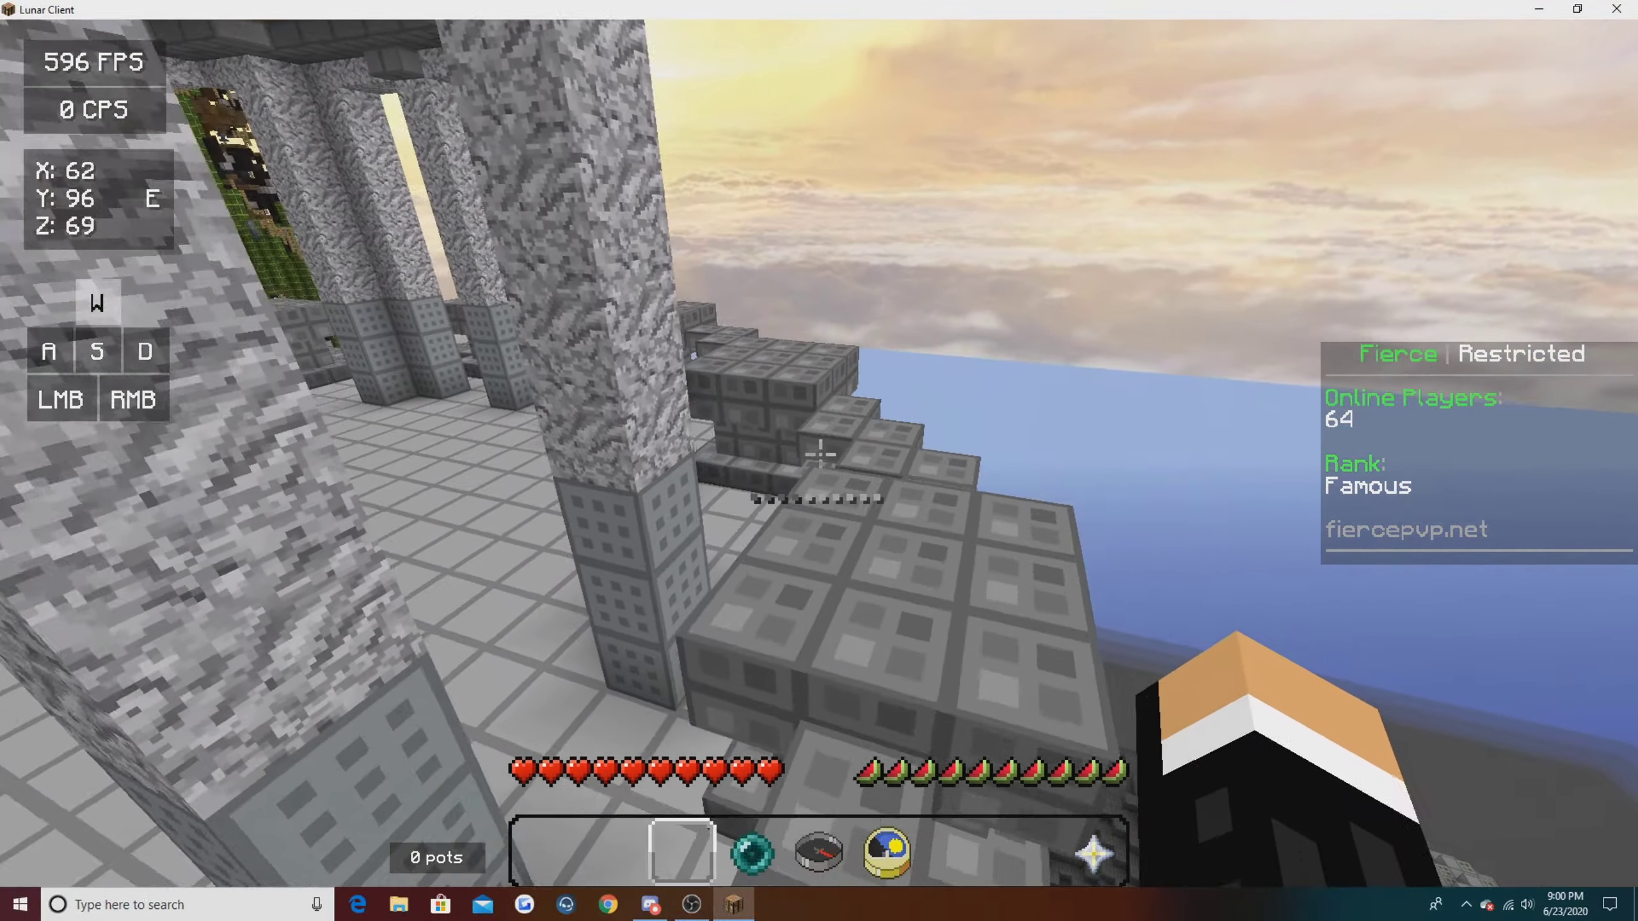
key(w)
key(1)
click(819, 454)
key(d)
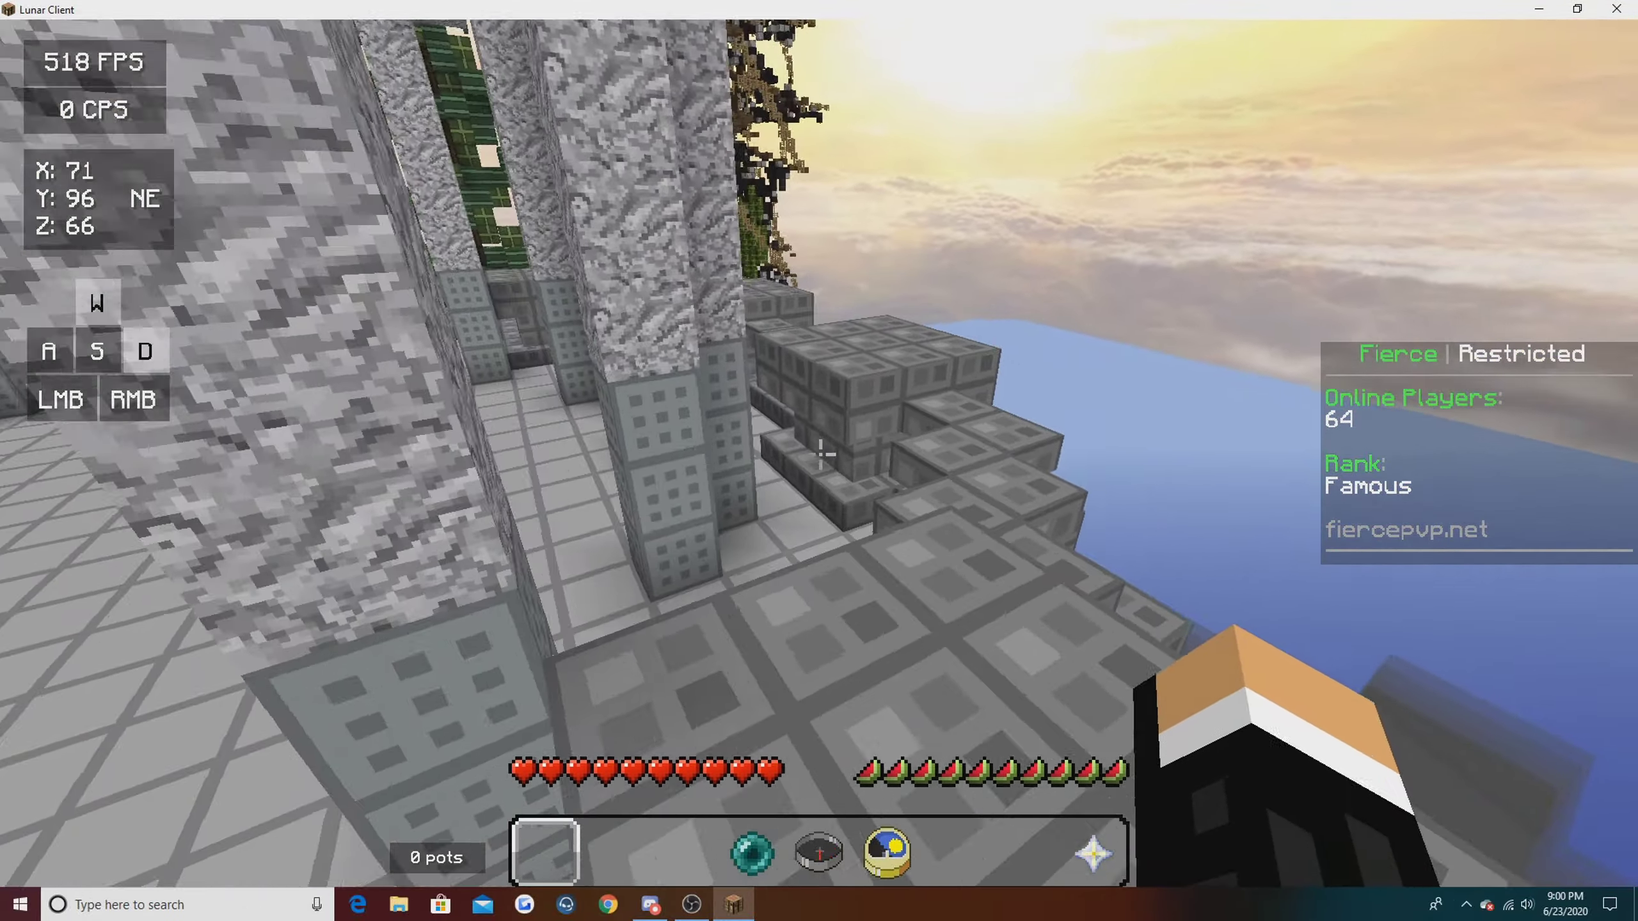
key(w)
key(4)
key(1)
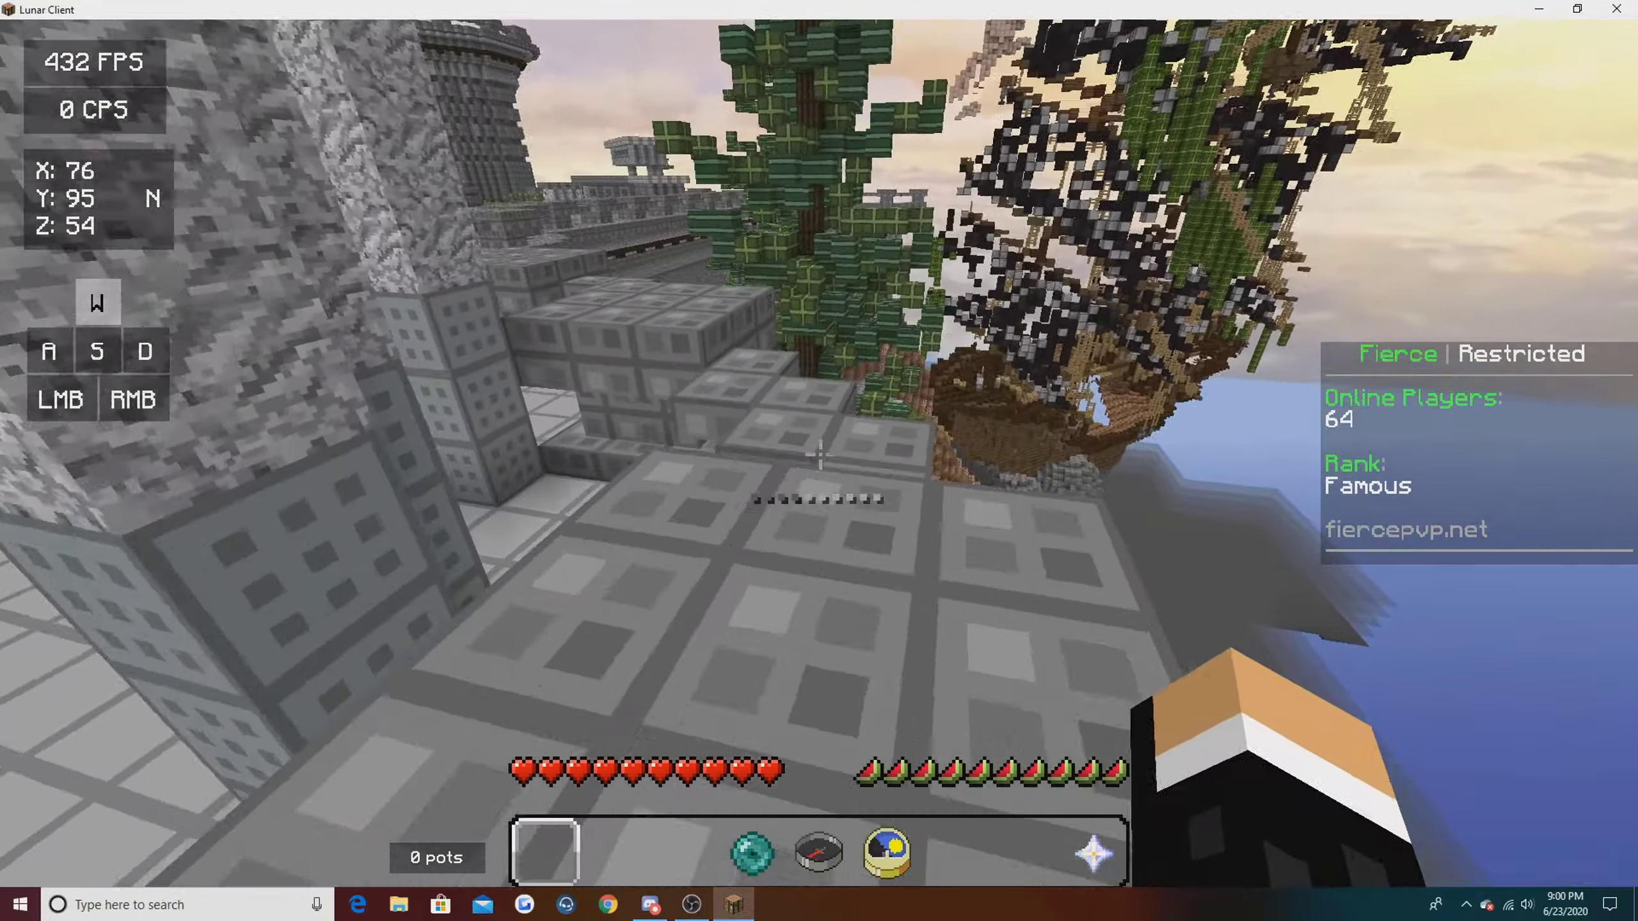
key(w)
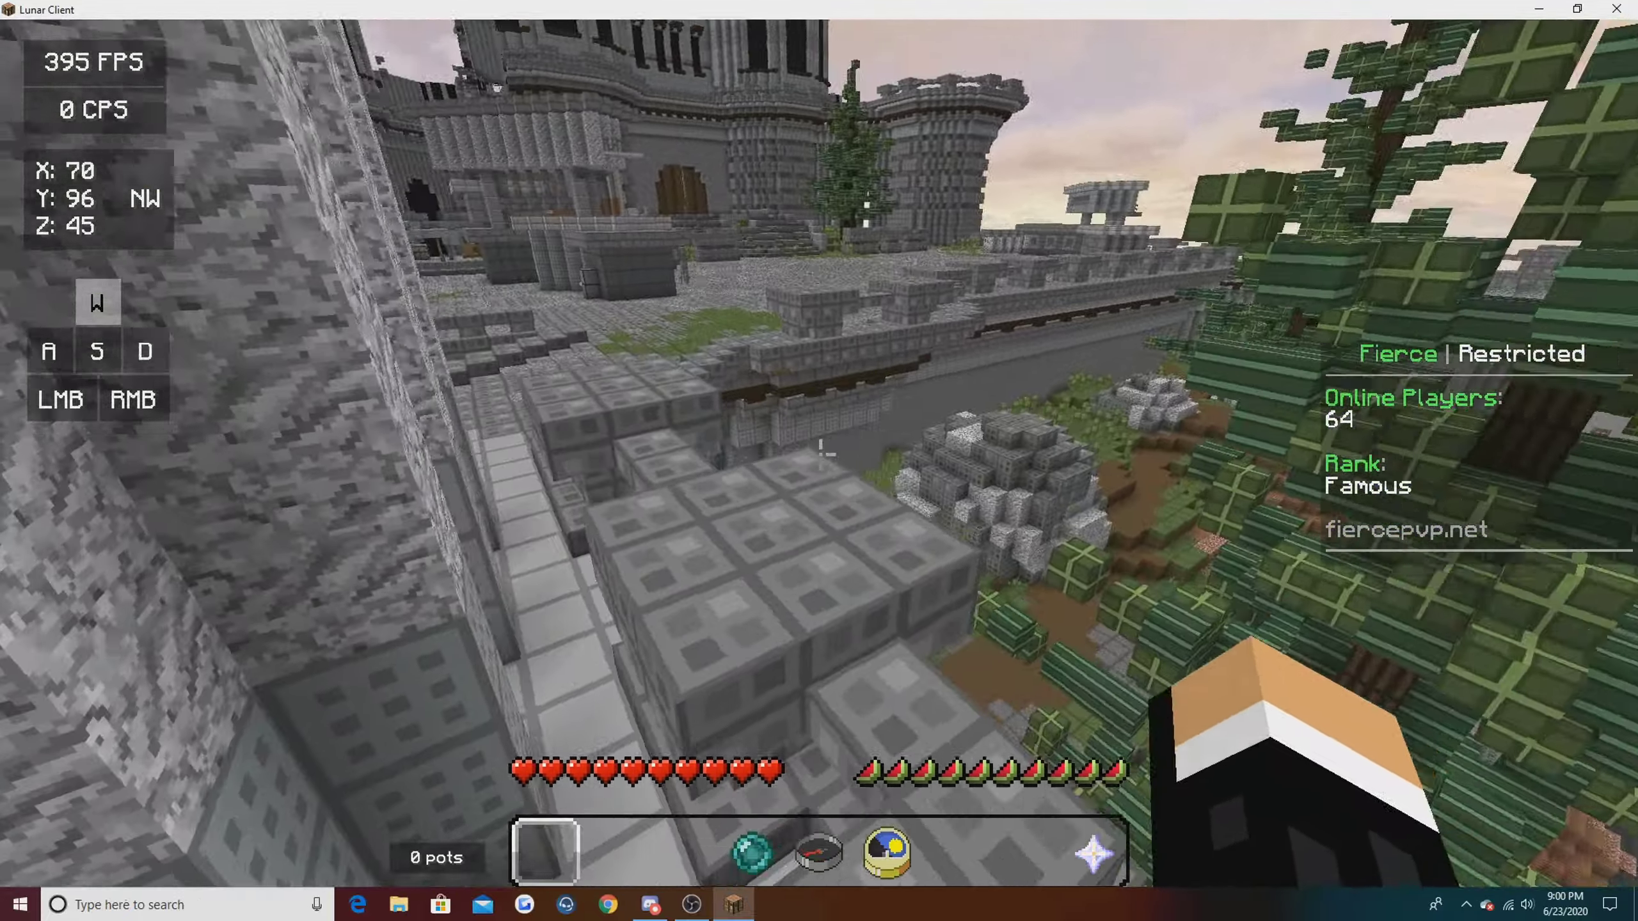
key(w)
key(8)
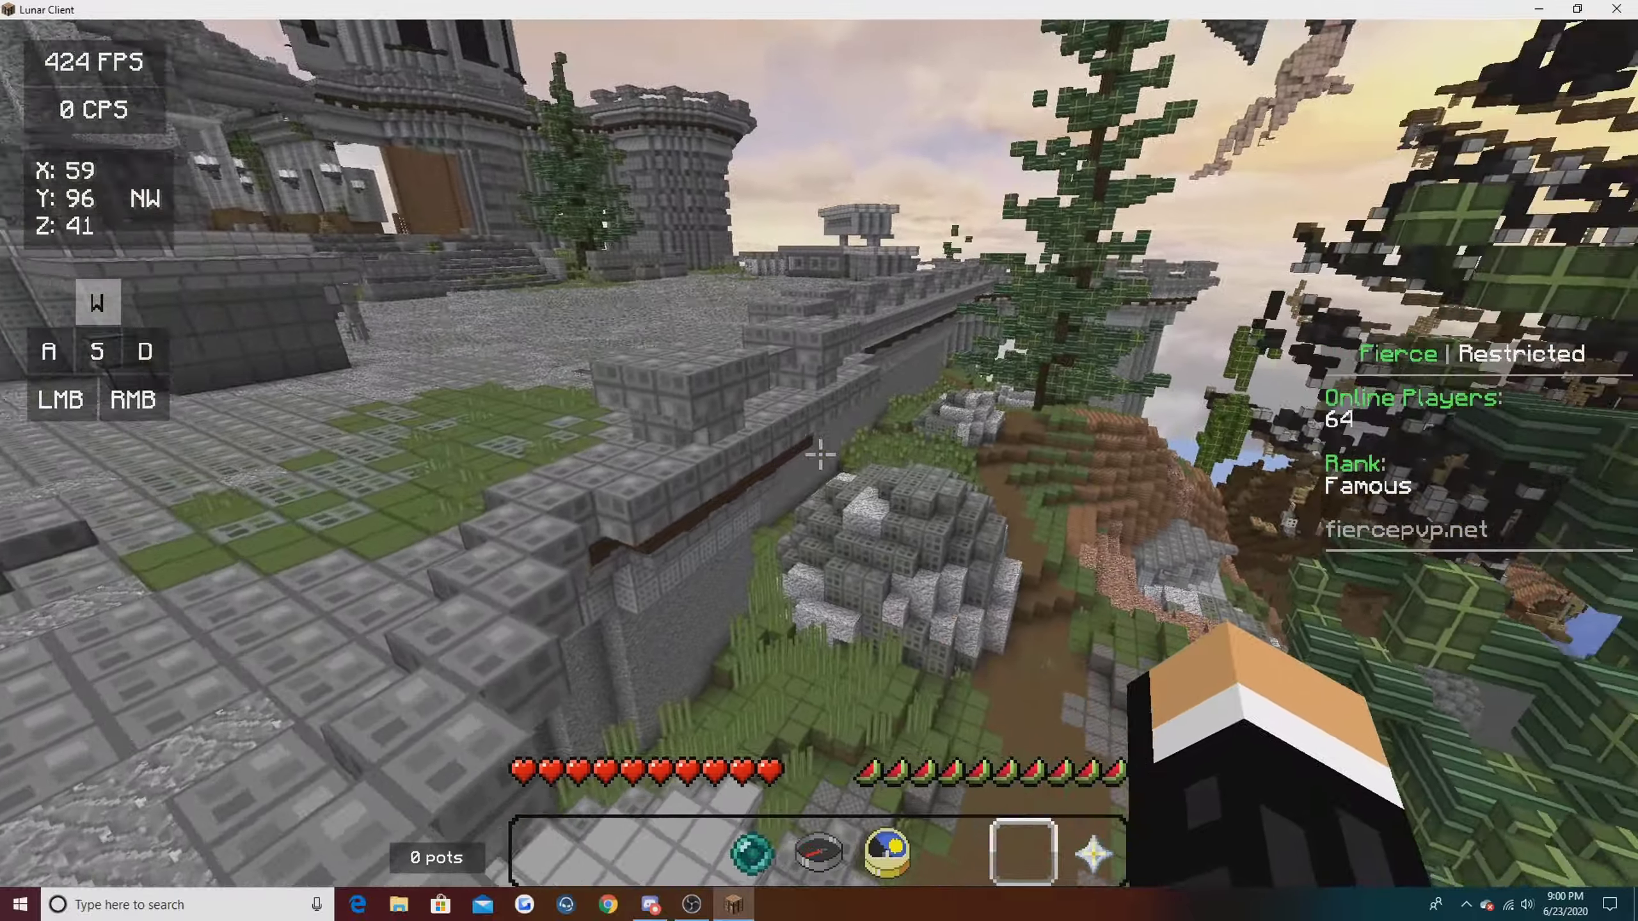
key(w)
key(1)
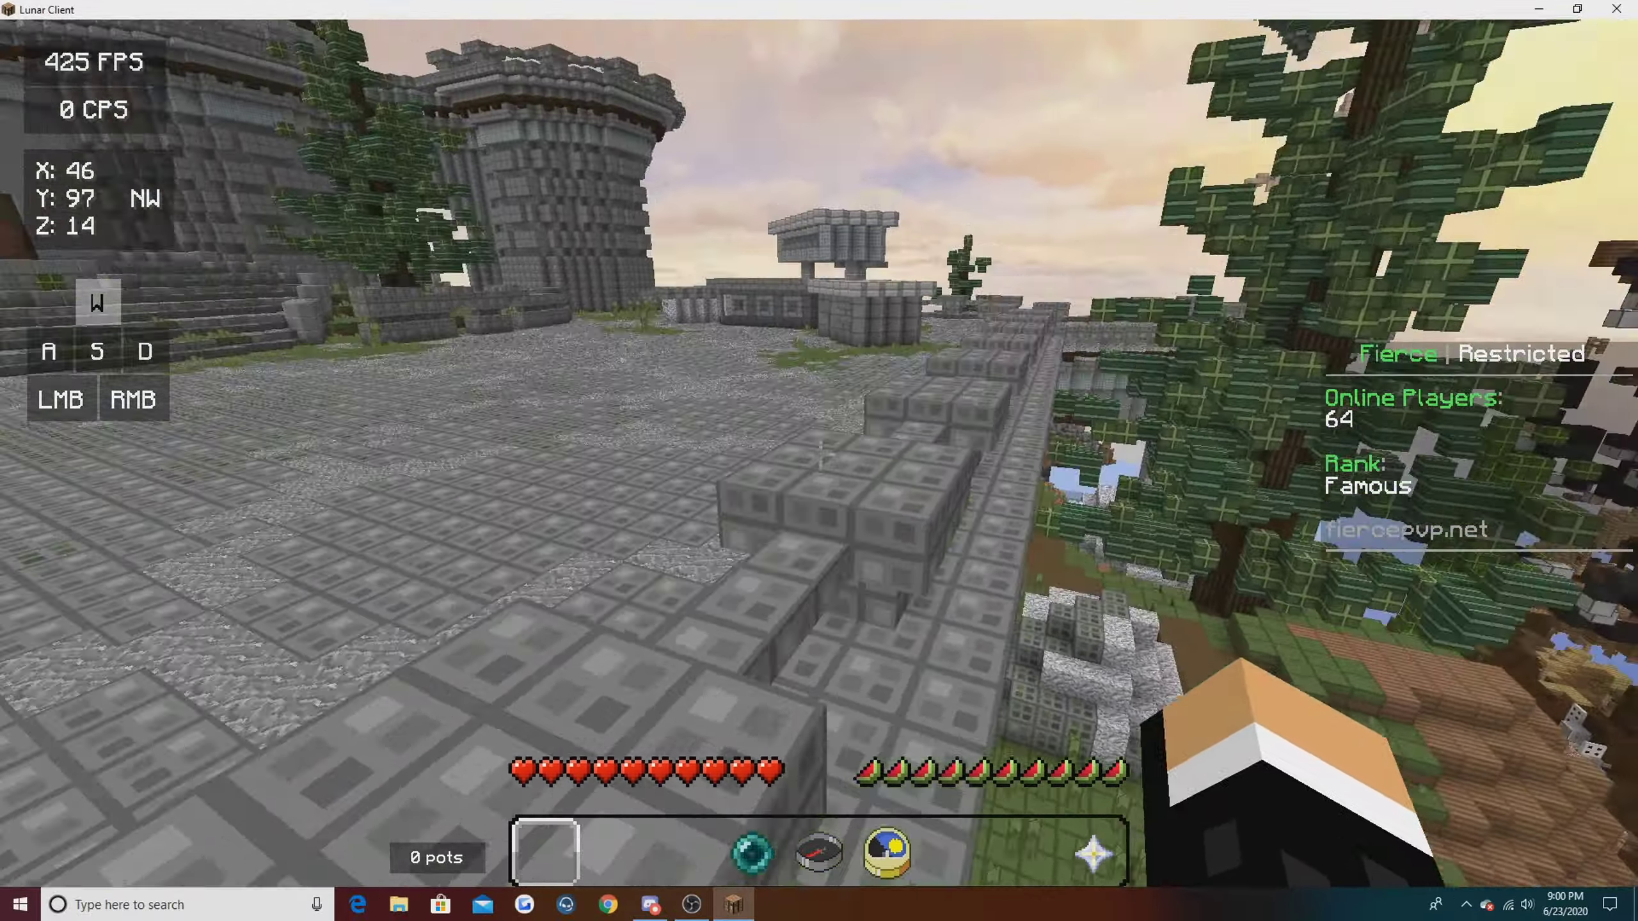
key(w)
key(Escape)
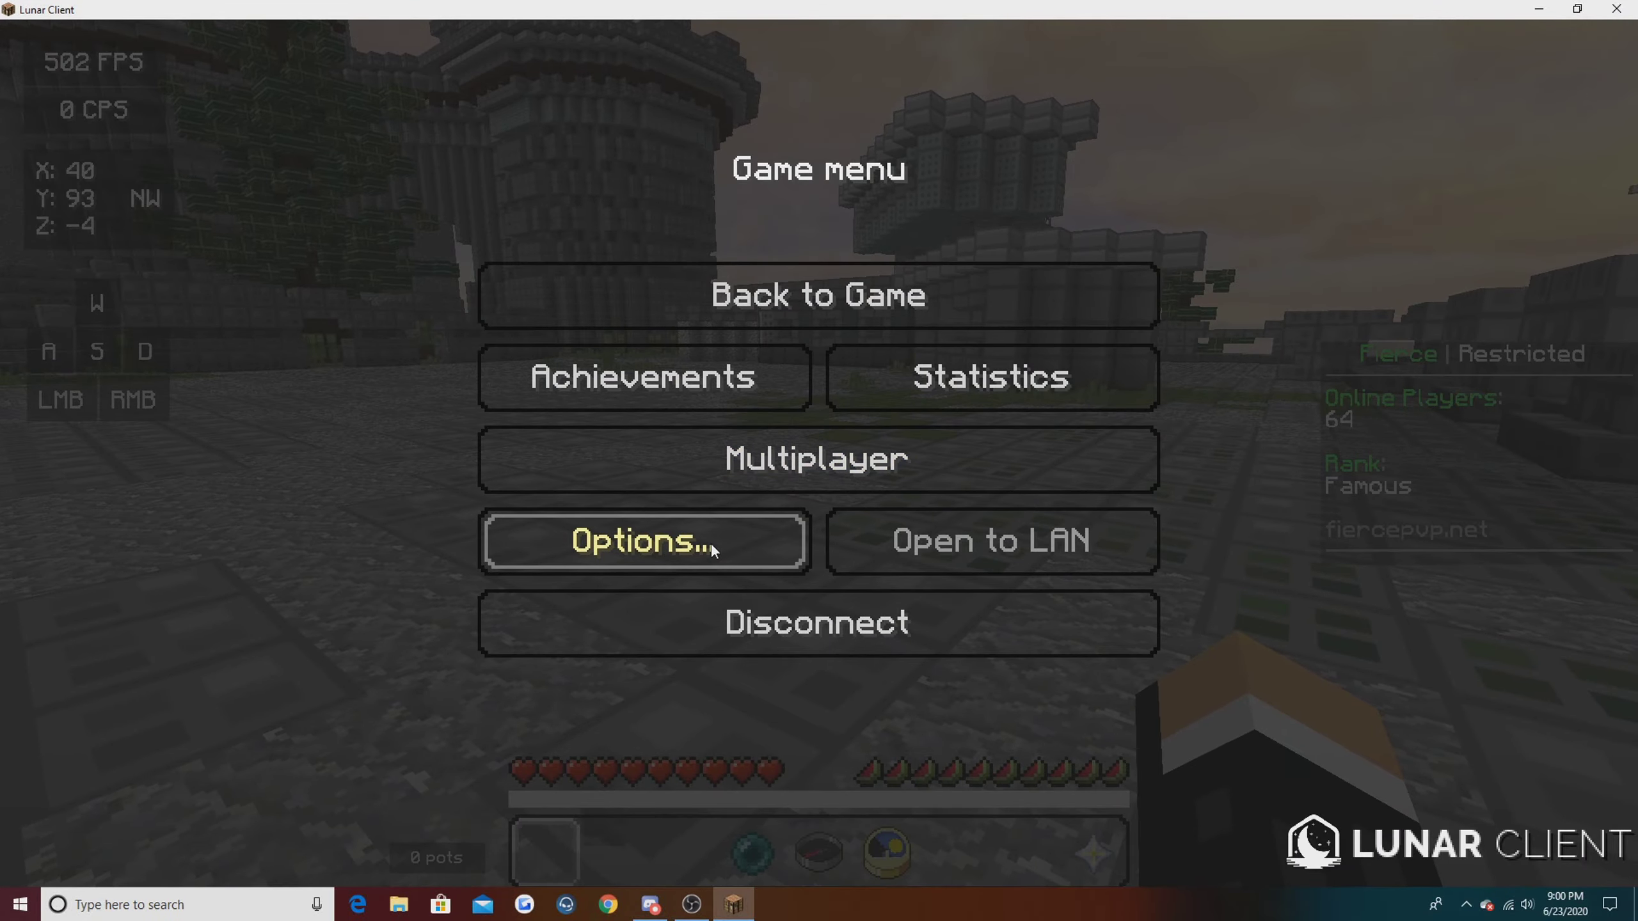
key(Escape)
key(w)
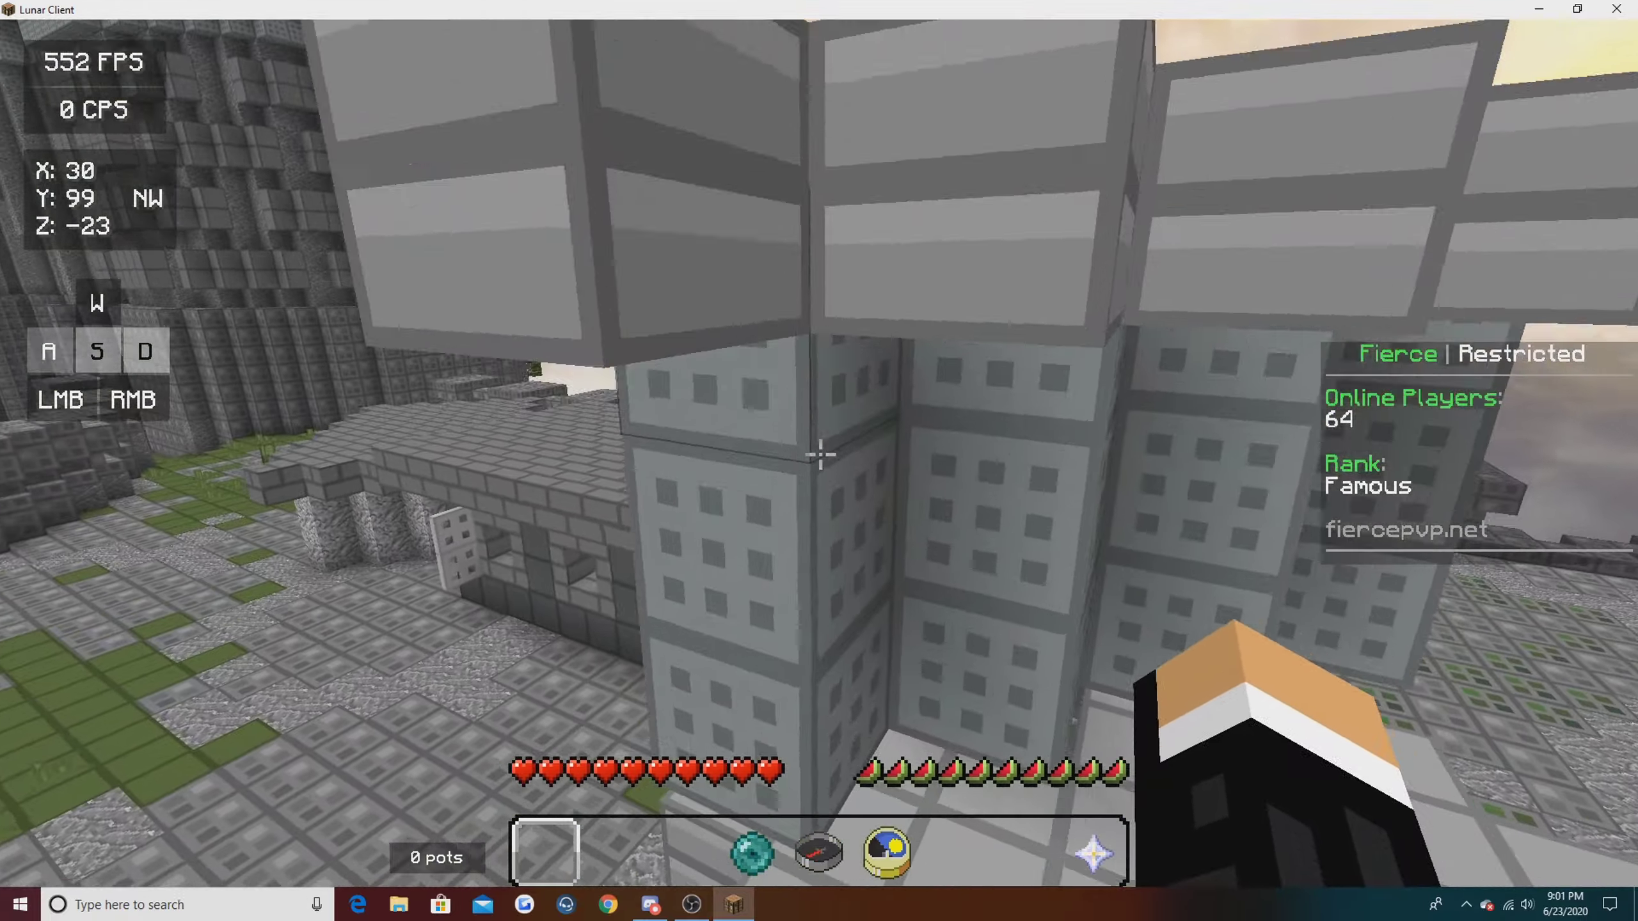
key(w)
click(819, 455)
click(819, 455)
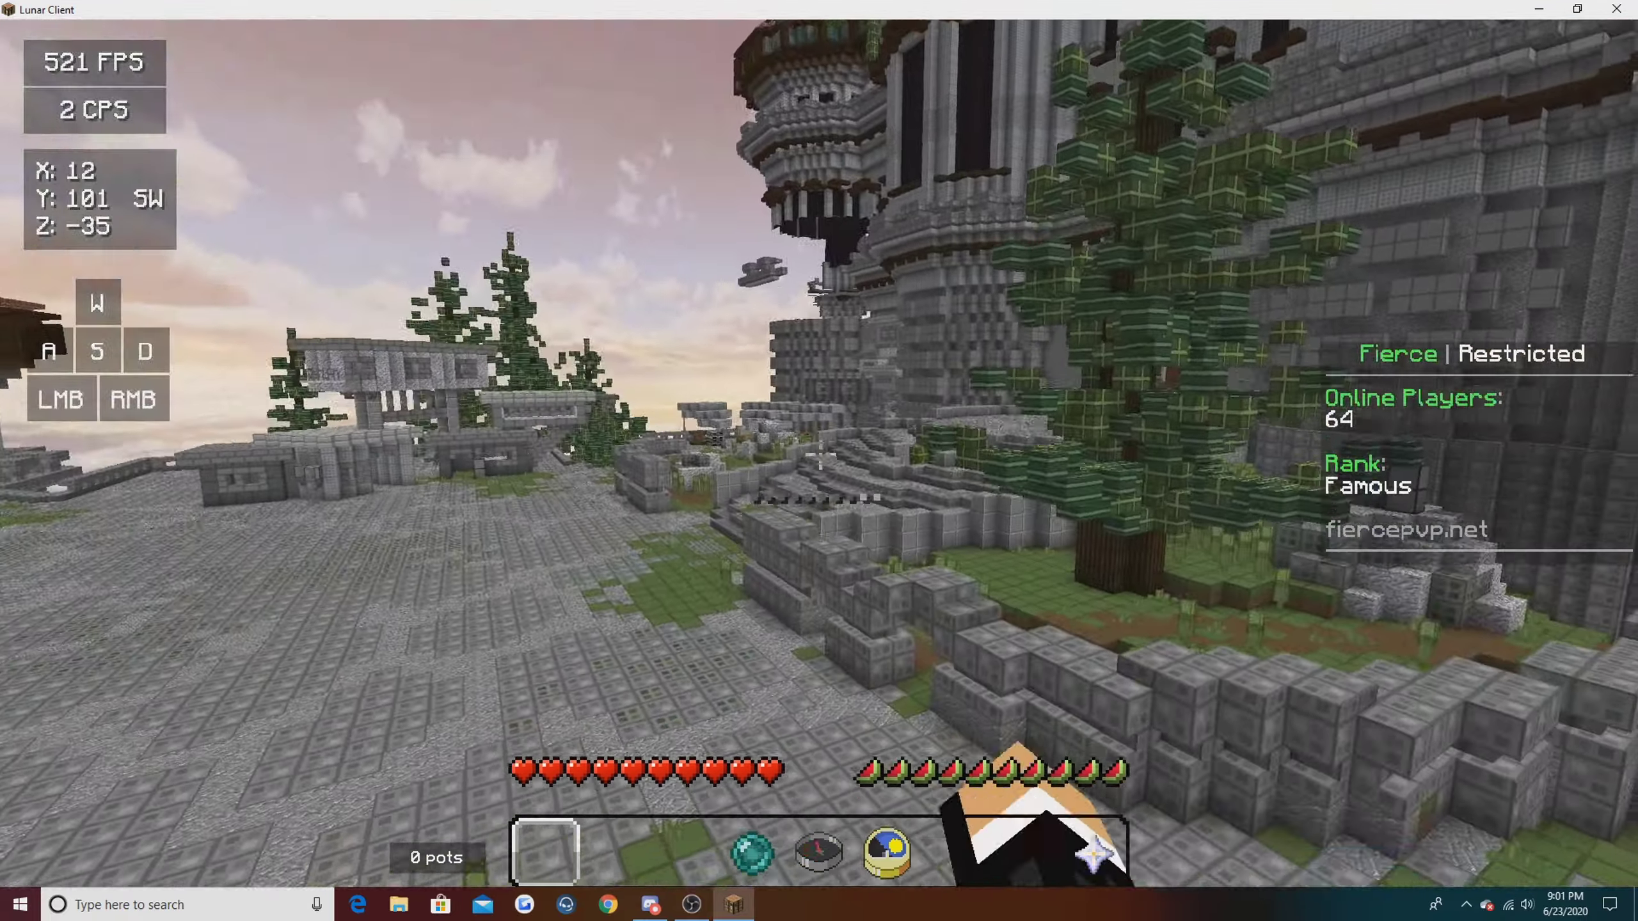
Step: Open the resource pack selection screen from the game's options
key(Escape)
click(719, 563)
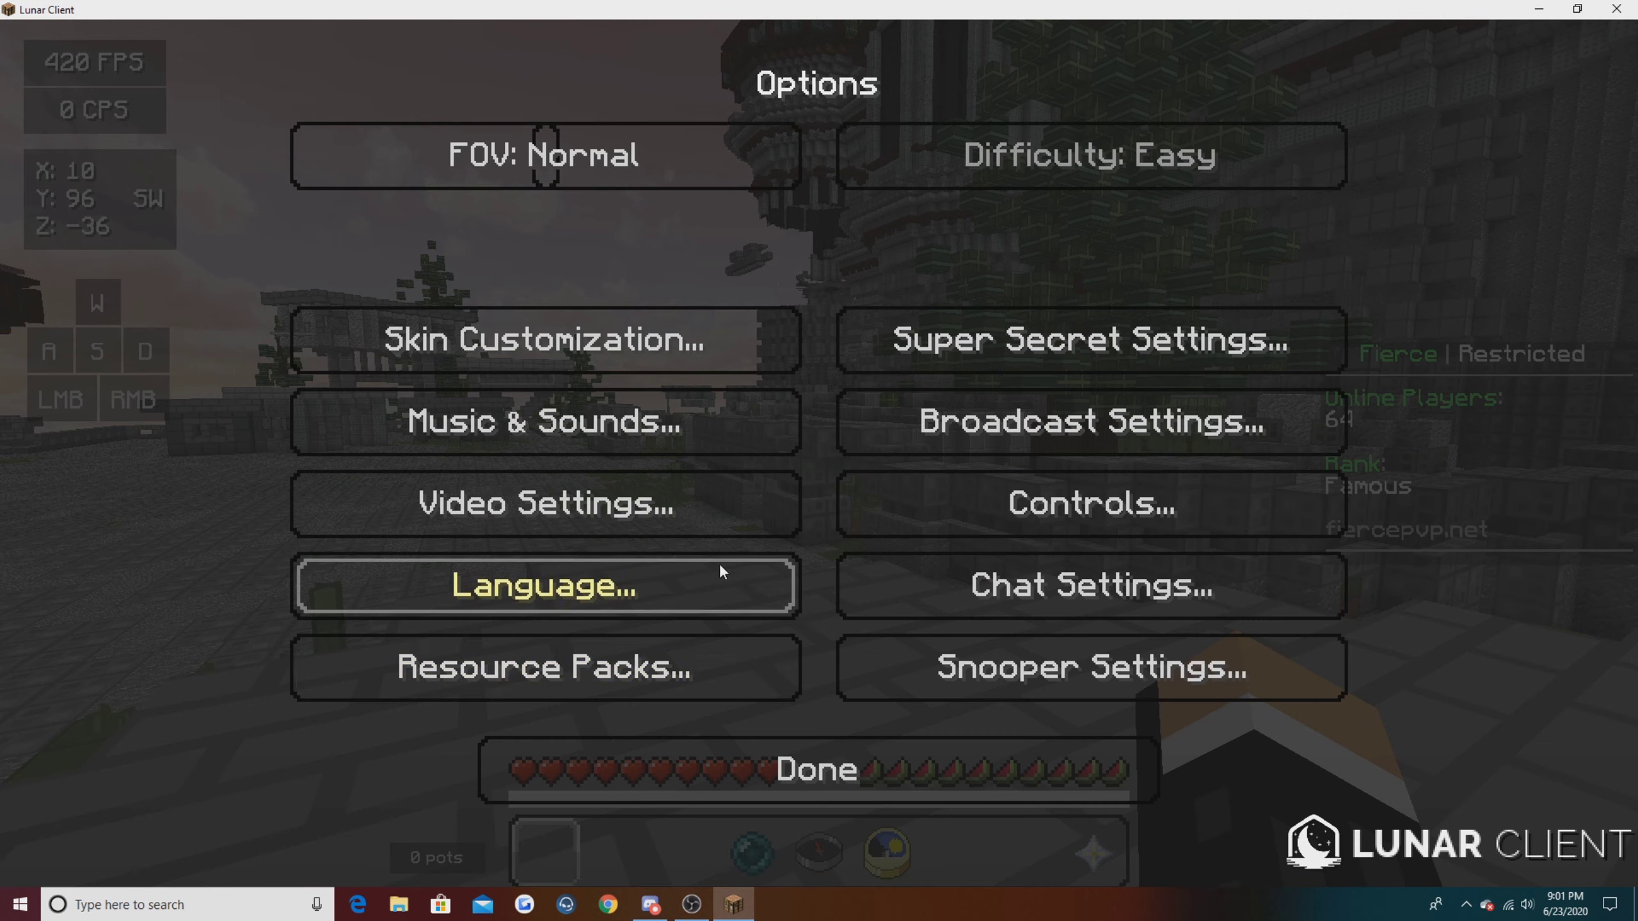
click(638, 668)
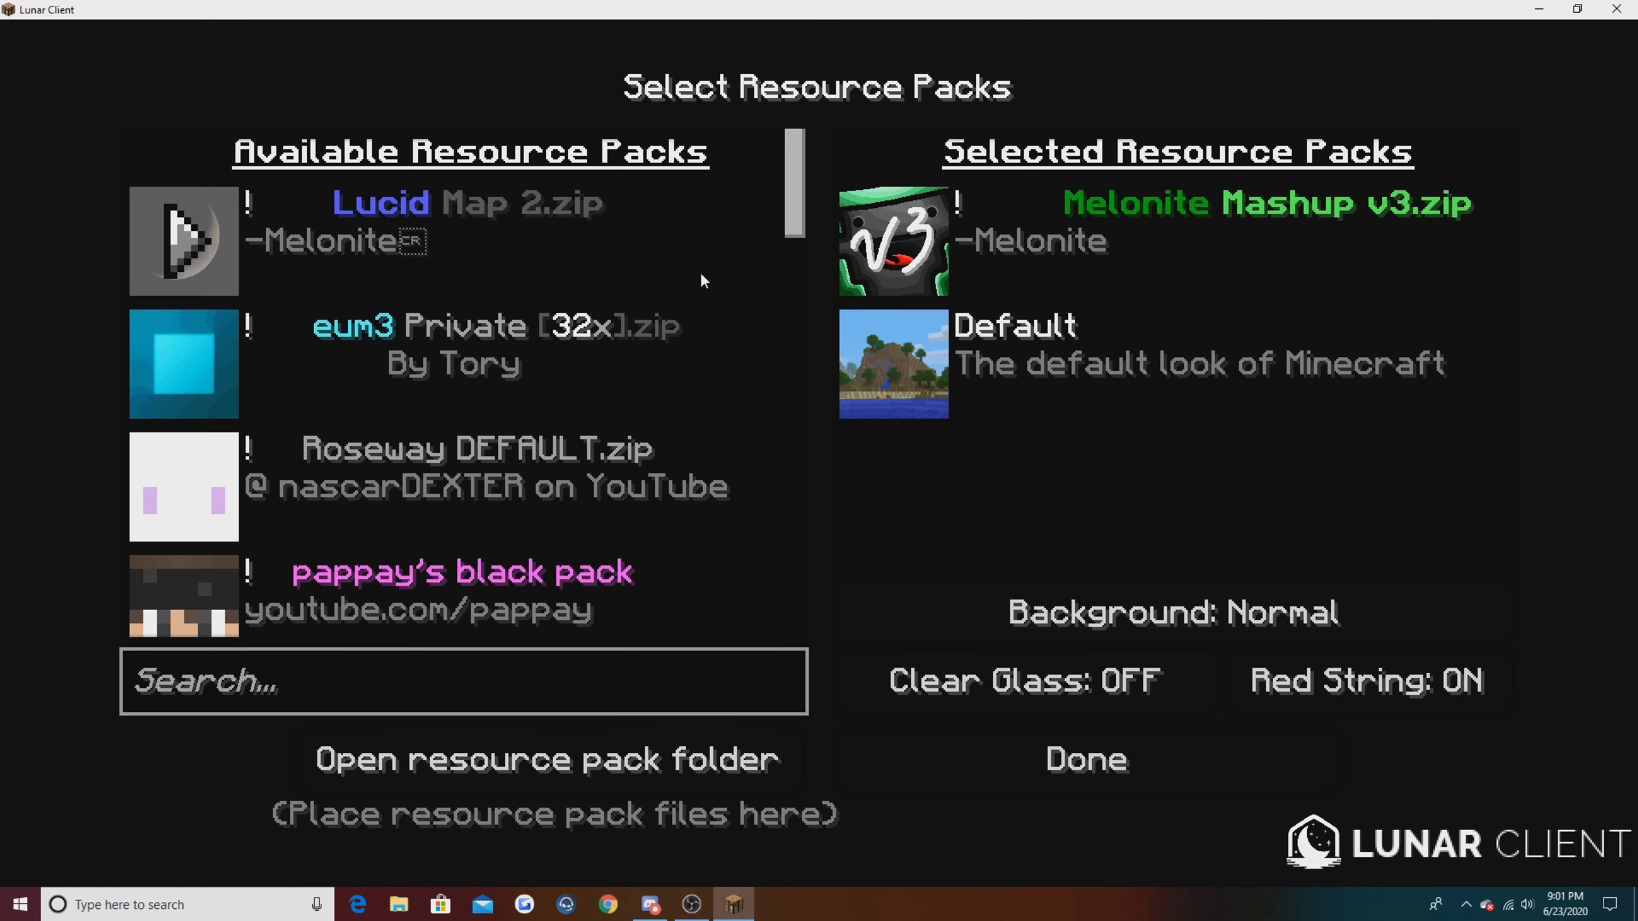
Step: Review the available resource packs from Lucid Map 2 to RoseMadical V1 {512X}, then return to the game without changing the selection
mouse_move(925, 217)
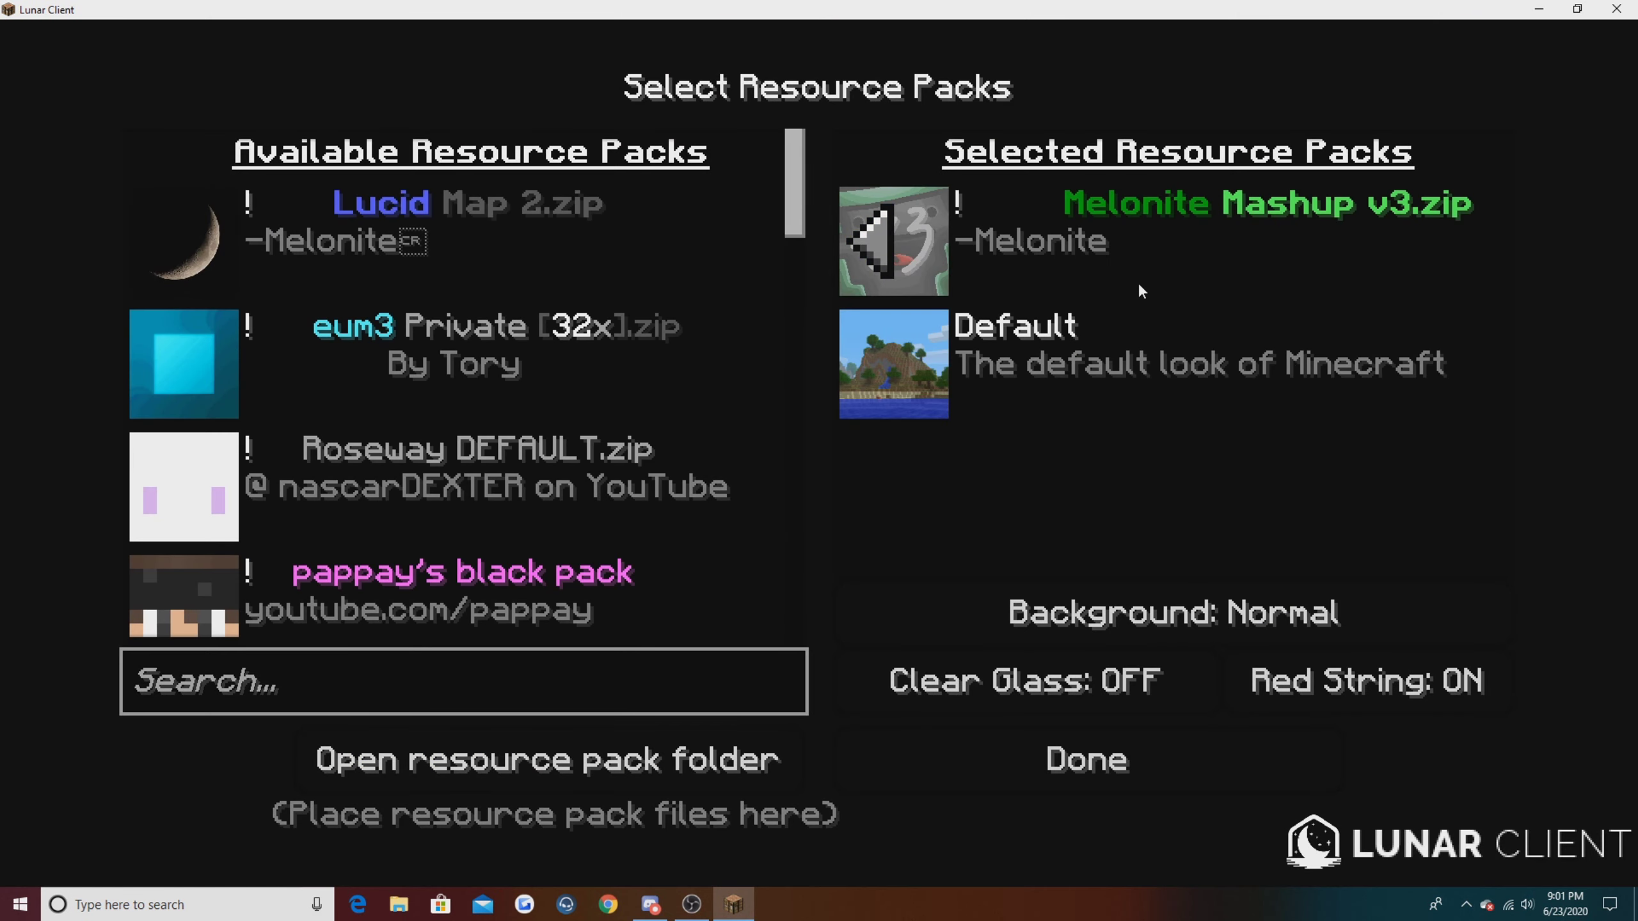
mouse_move(322, 217)
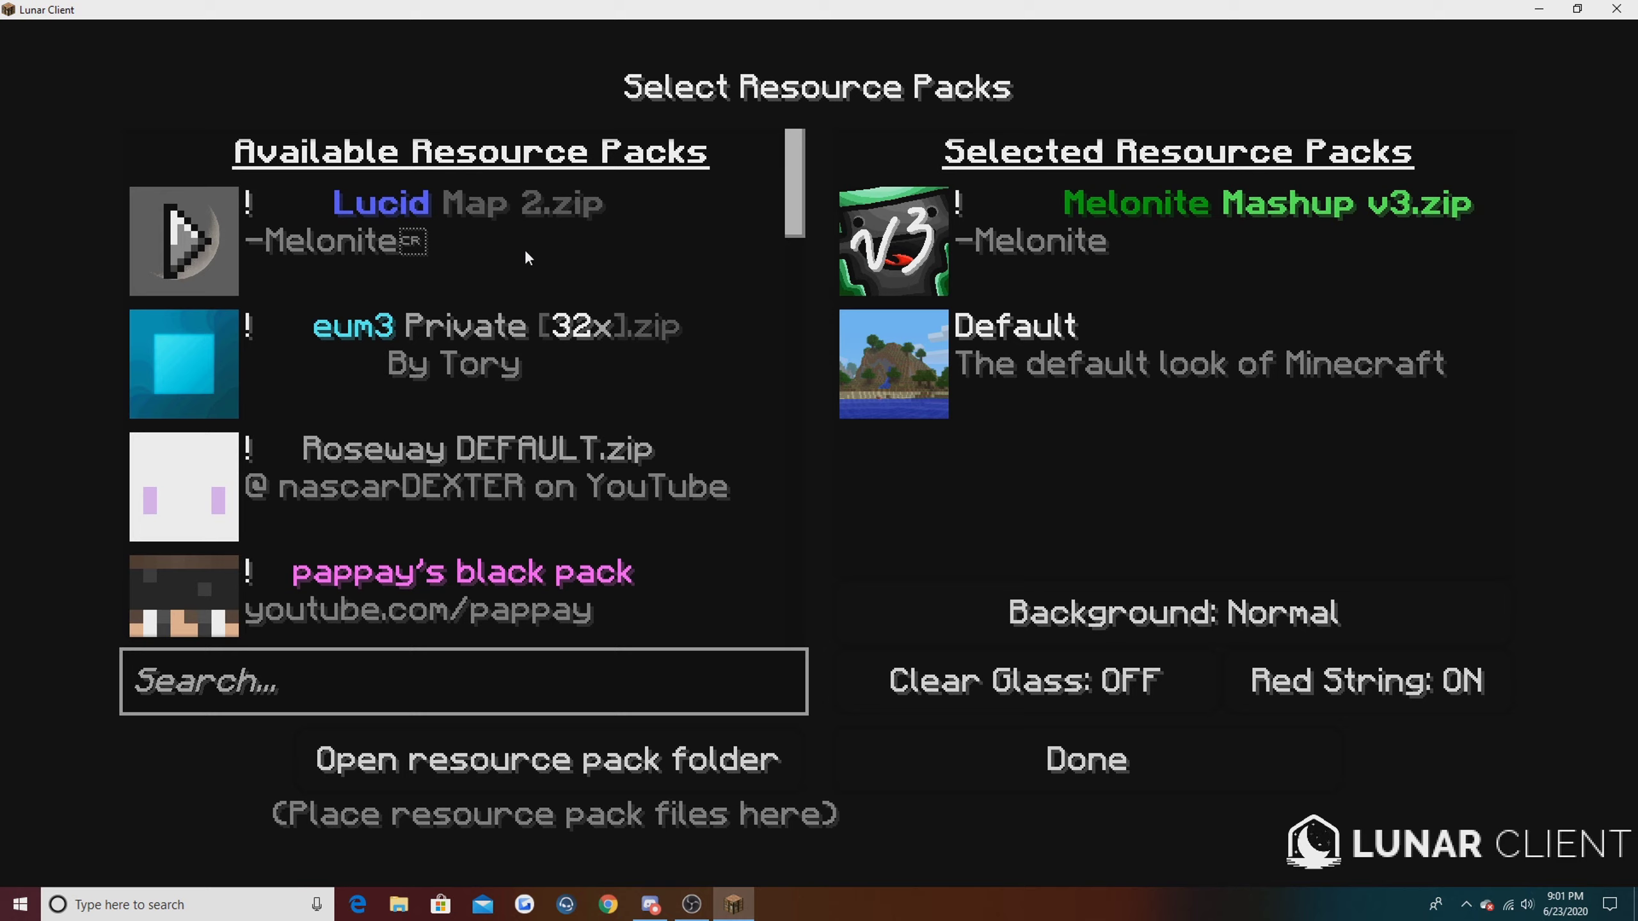
mouse_move(472, 408)
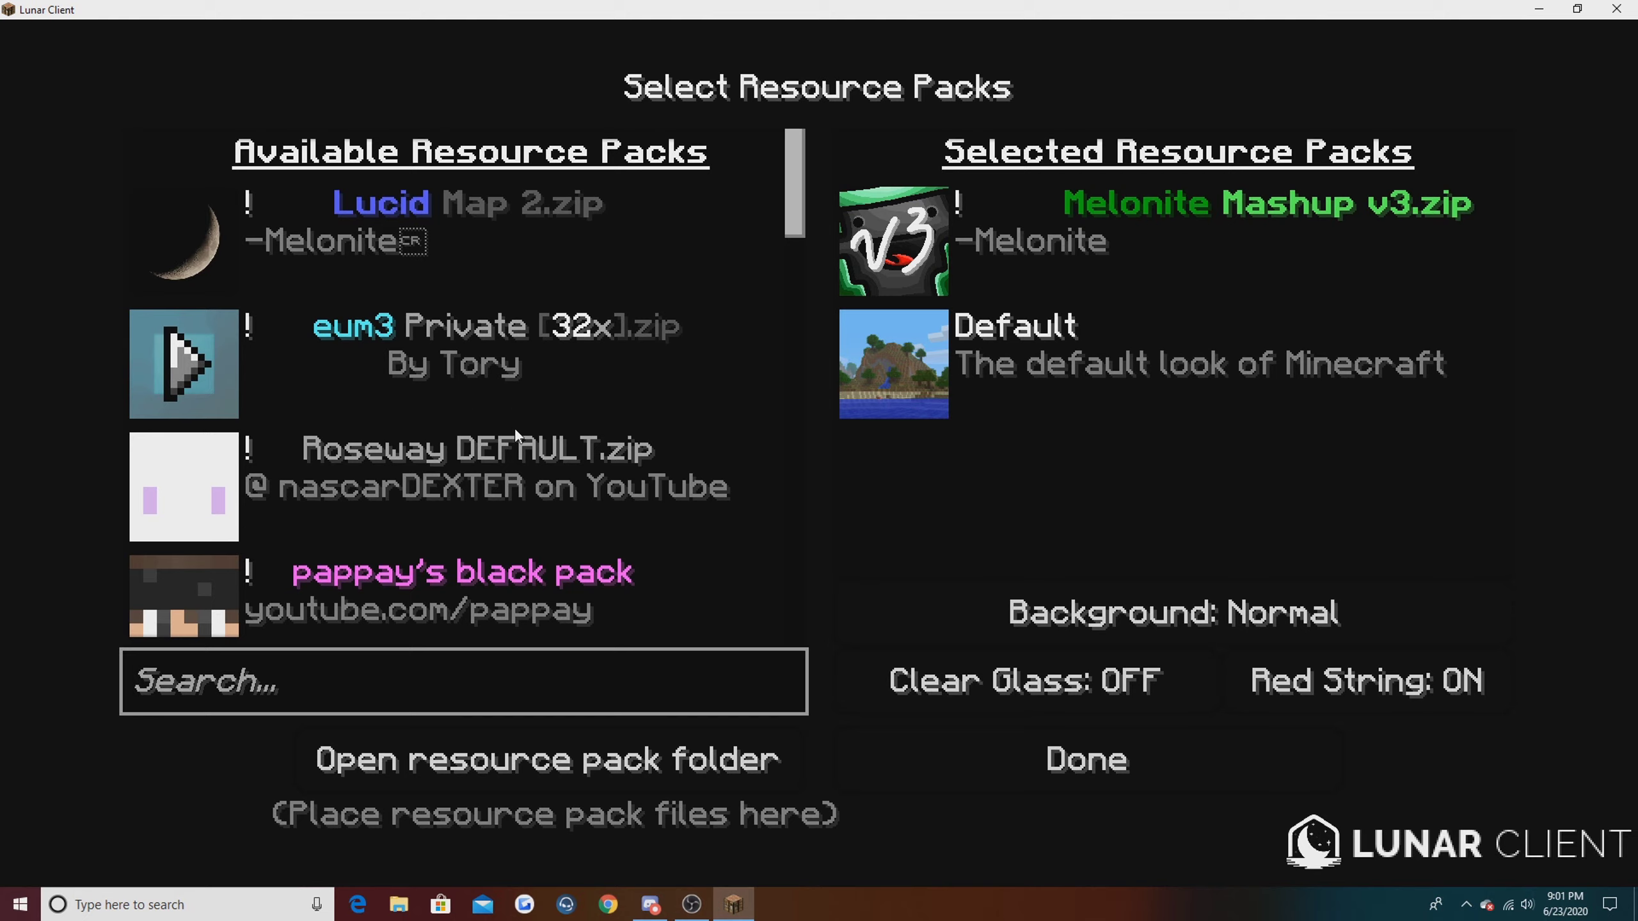
mouse_move(514, 441)
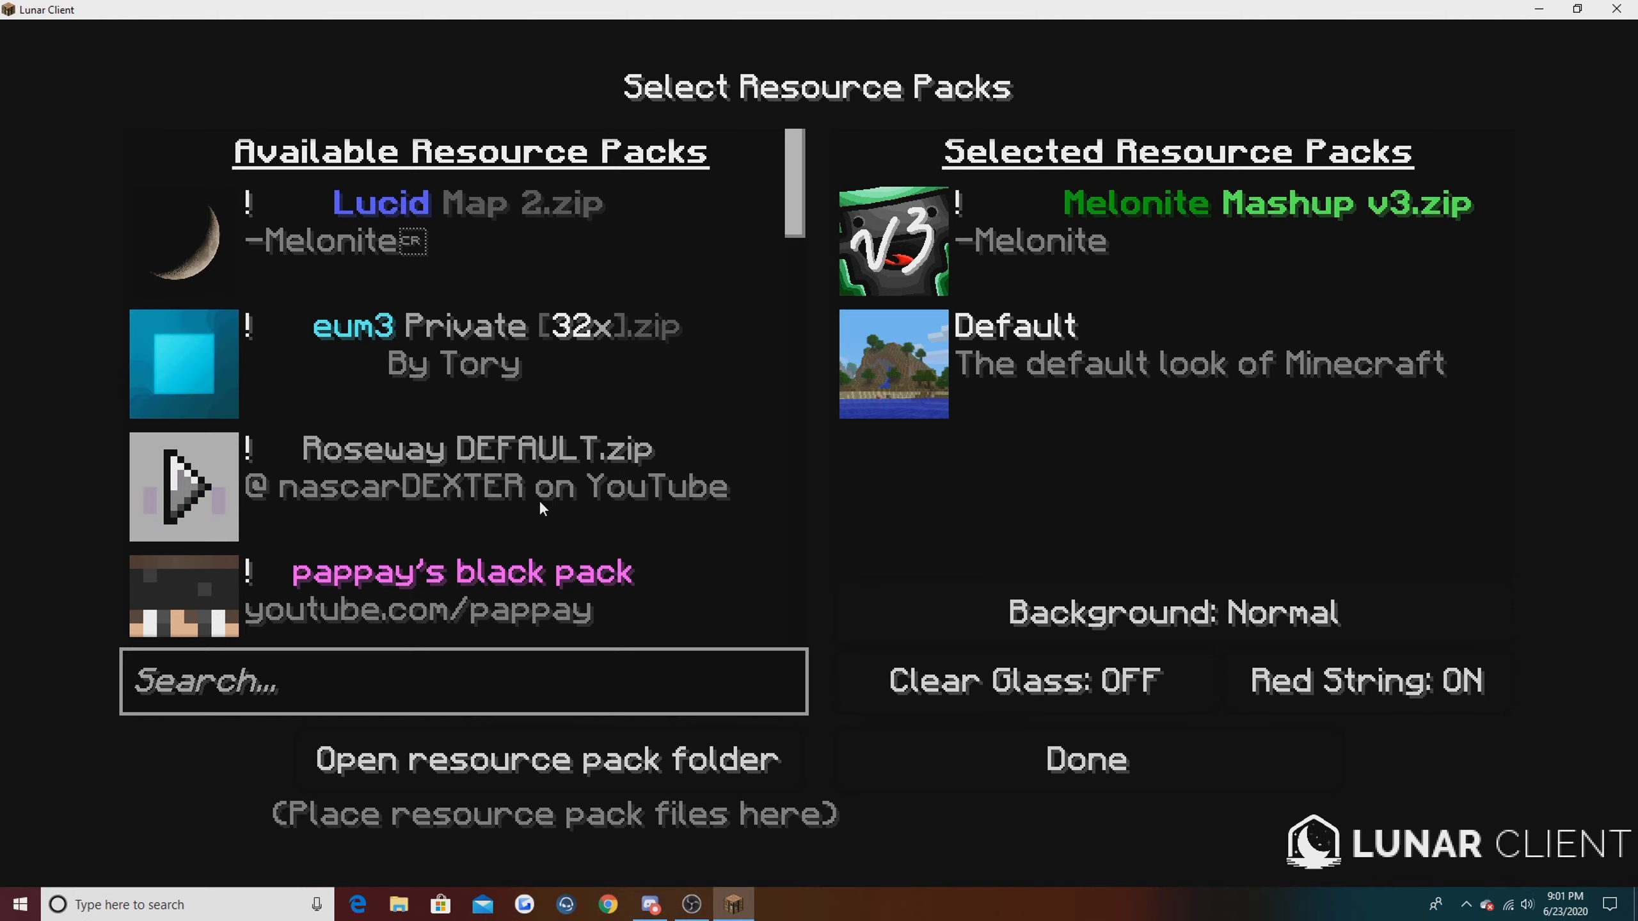
scroll(538, 499, down, 3)
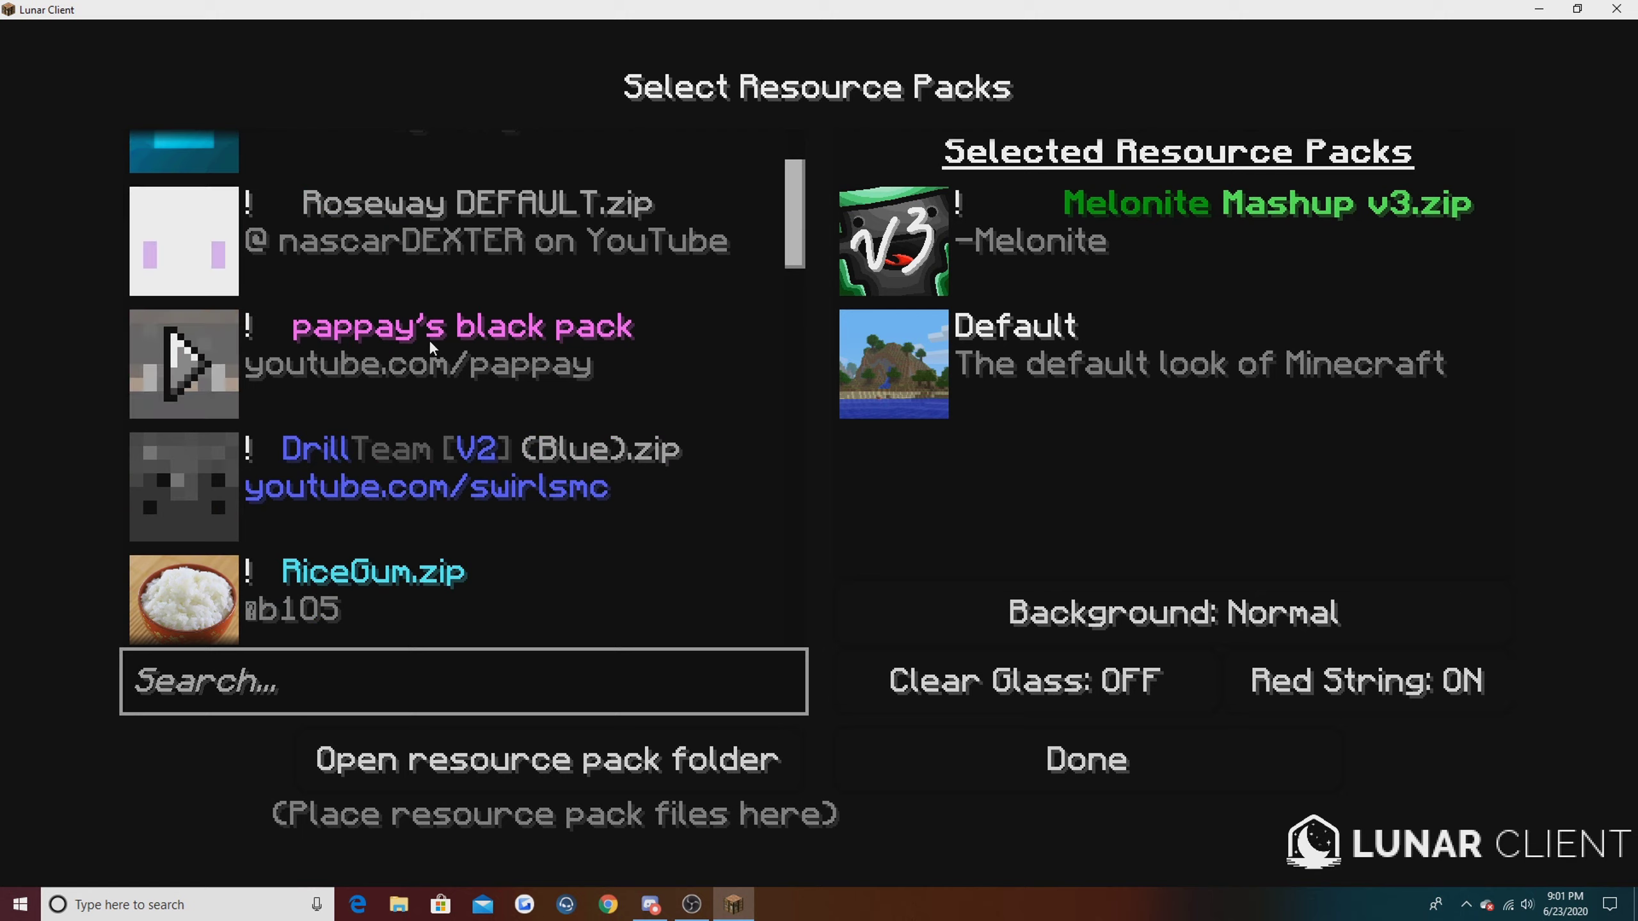
scroll(645, 352, down, 2)
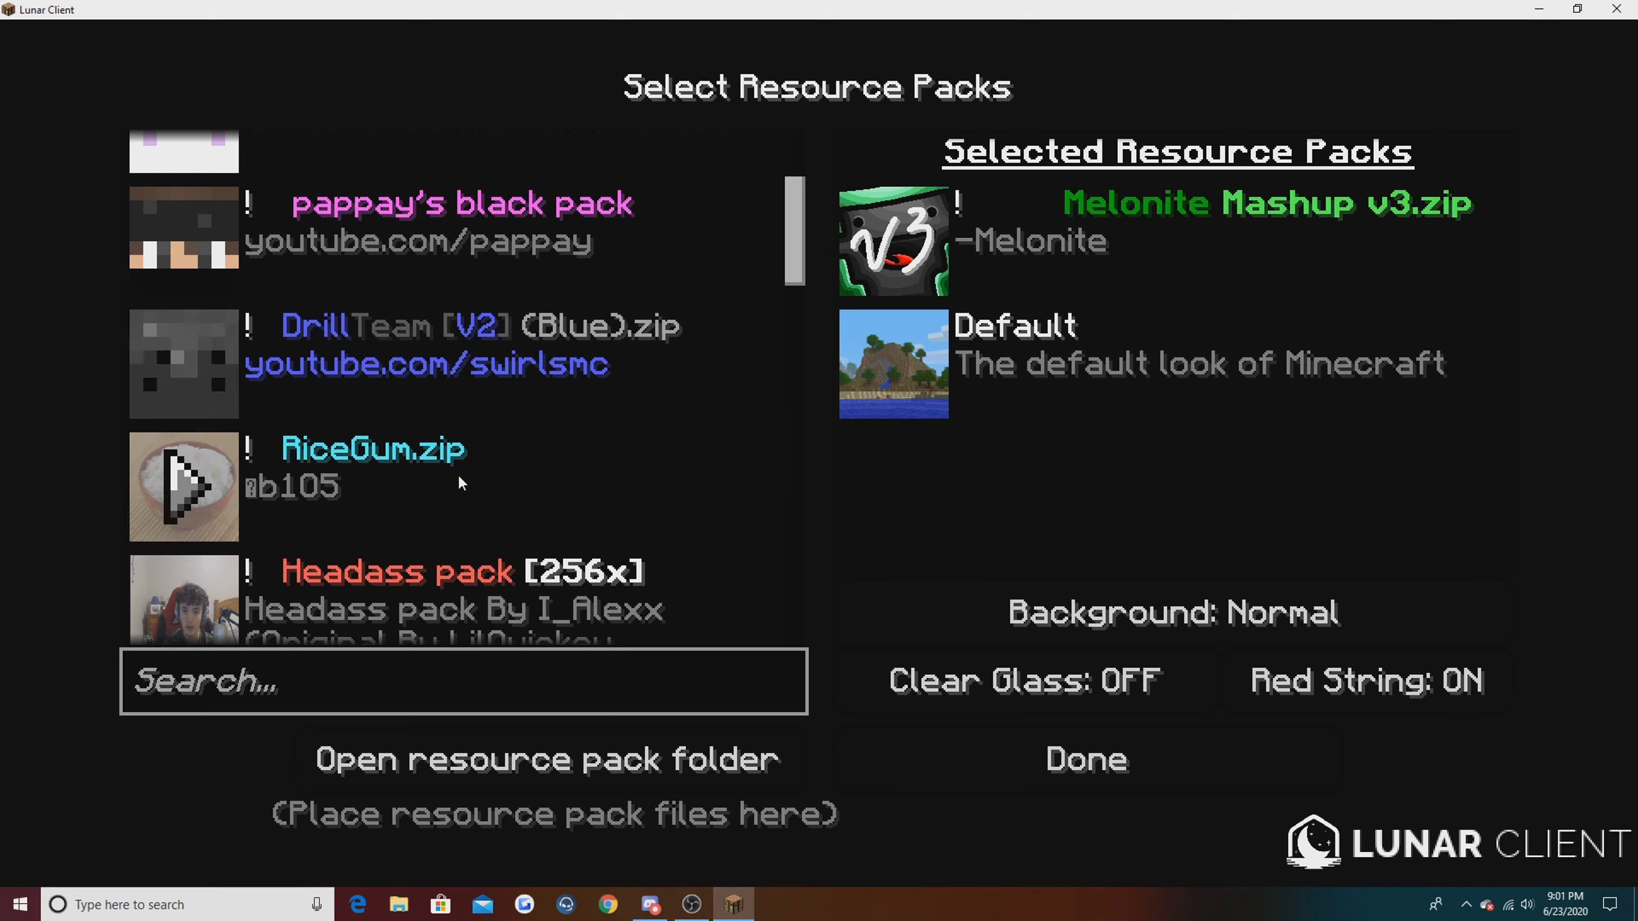
scroll(456, 489, down, 5)
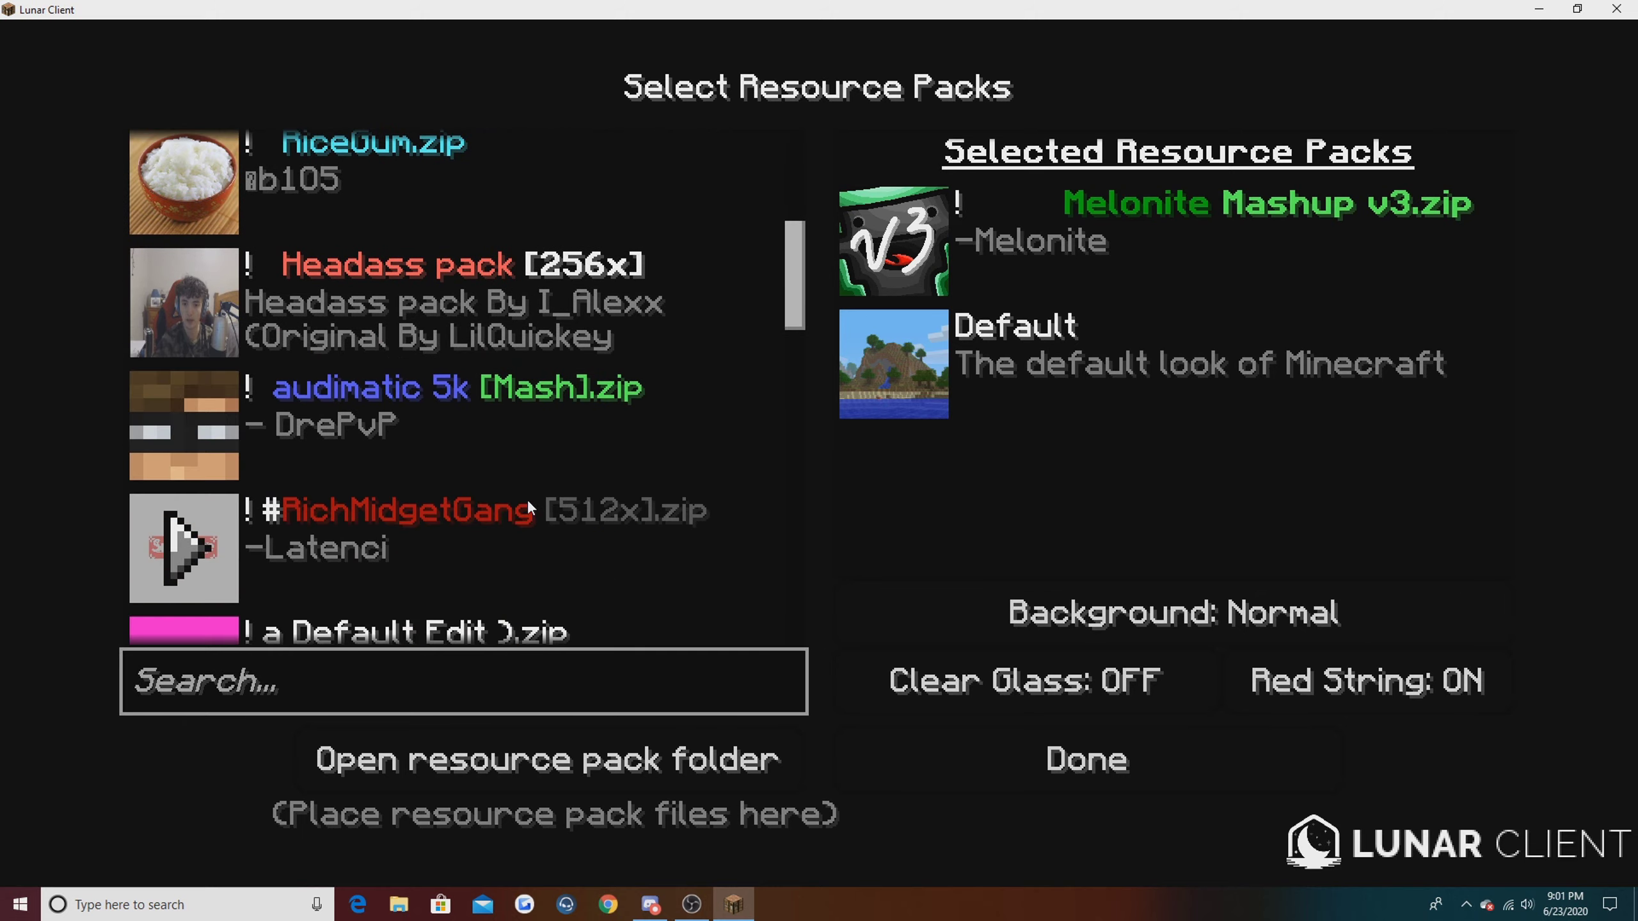
scroll(499, 533, down, 3)
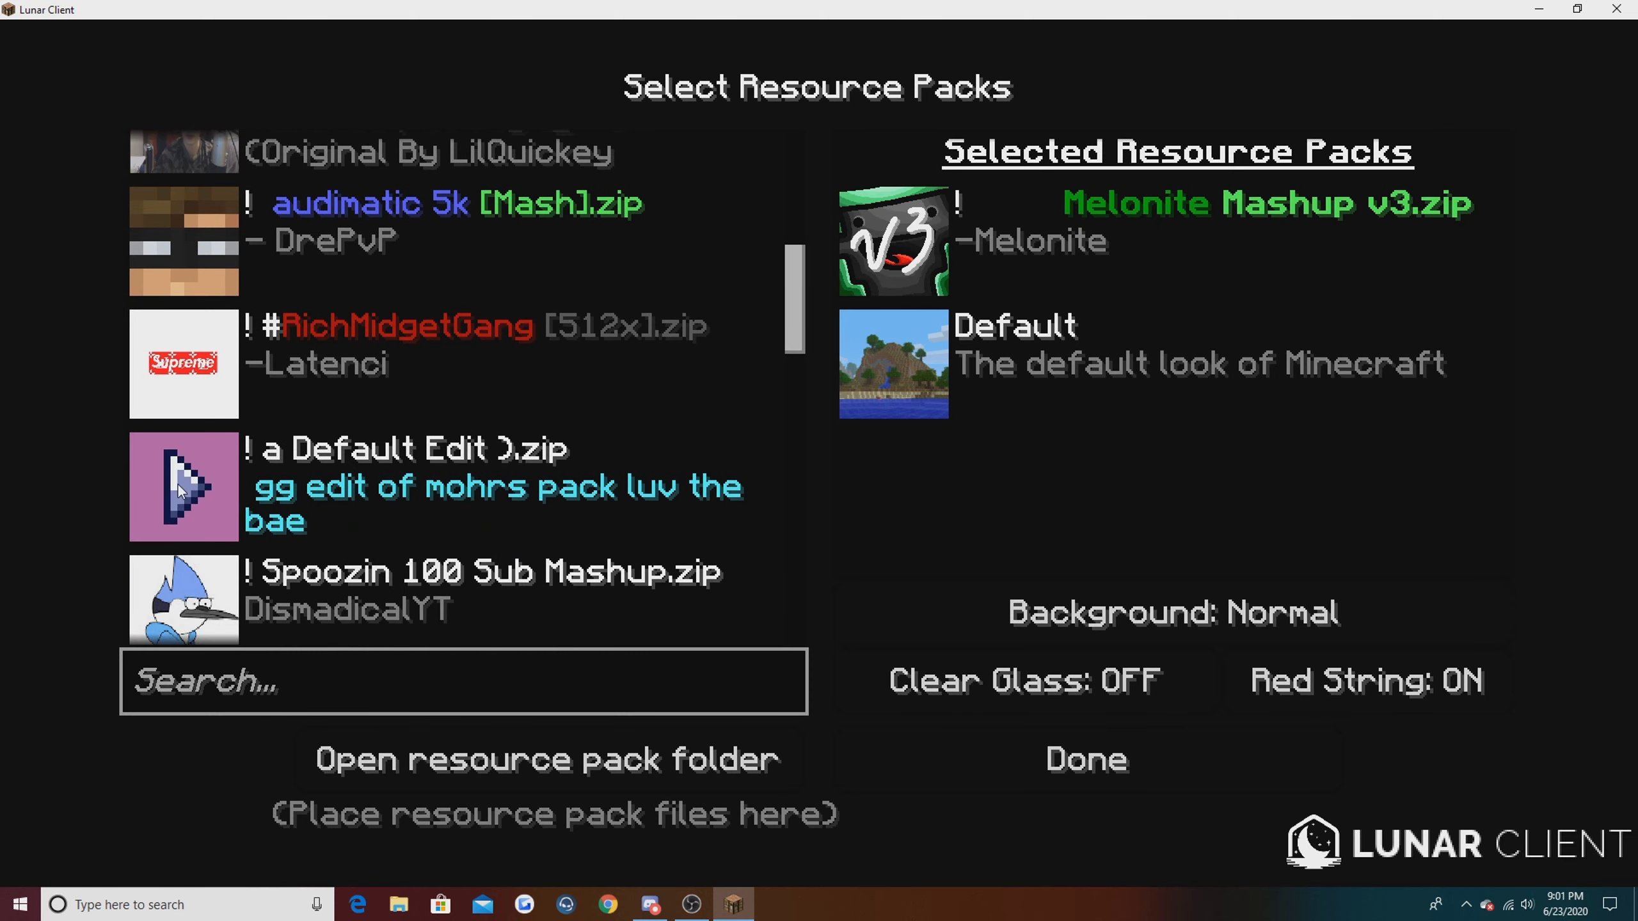
scroll(522, 478, down, 2)
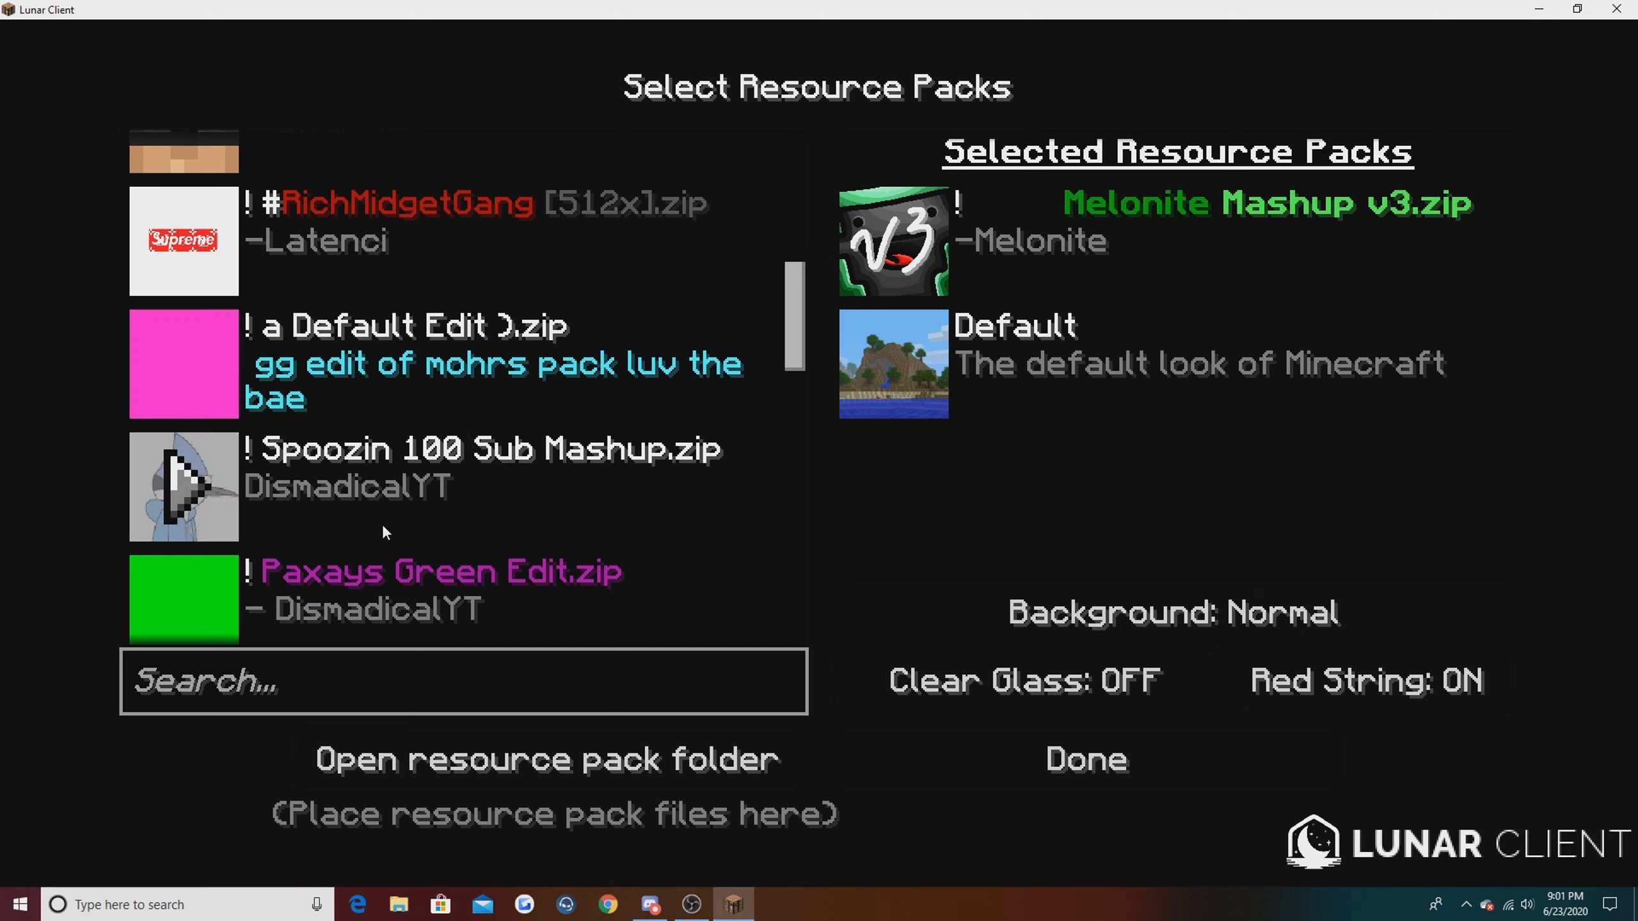
scroll(382, 524, down, 3)
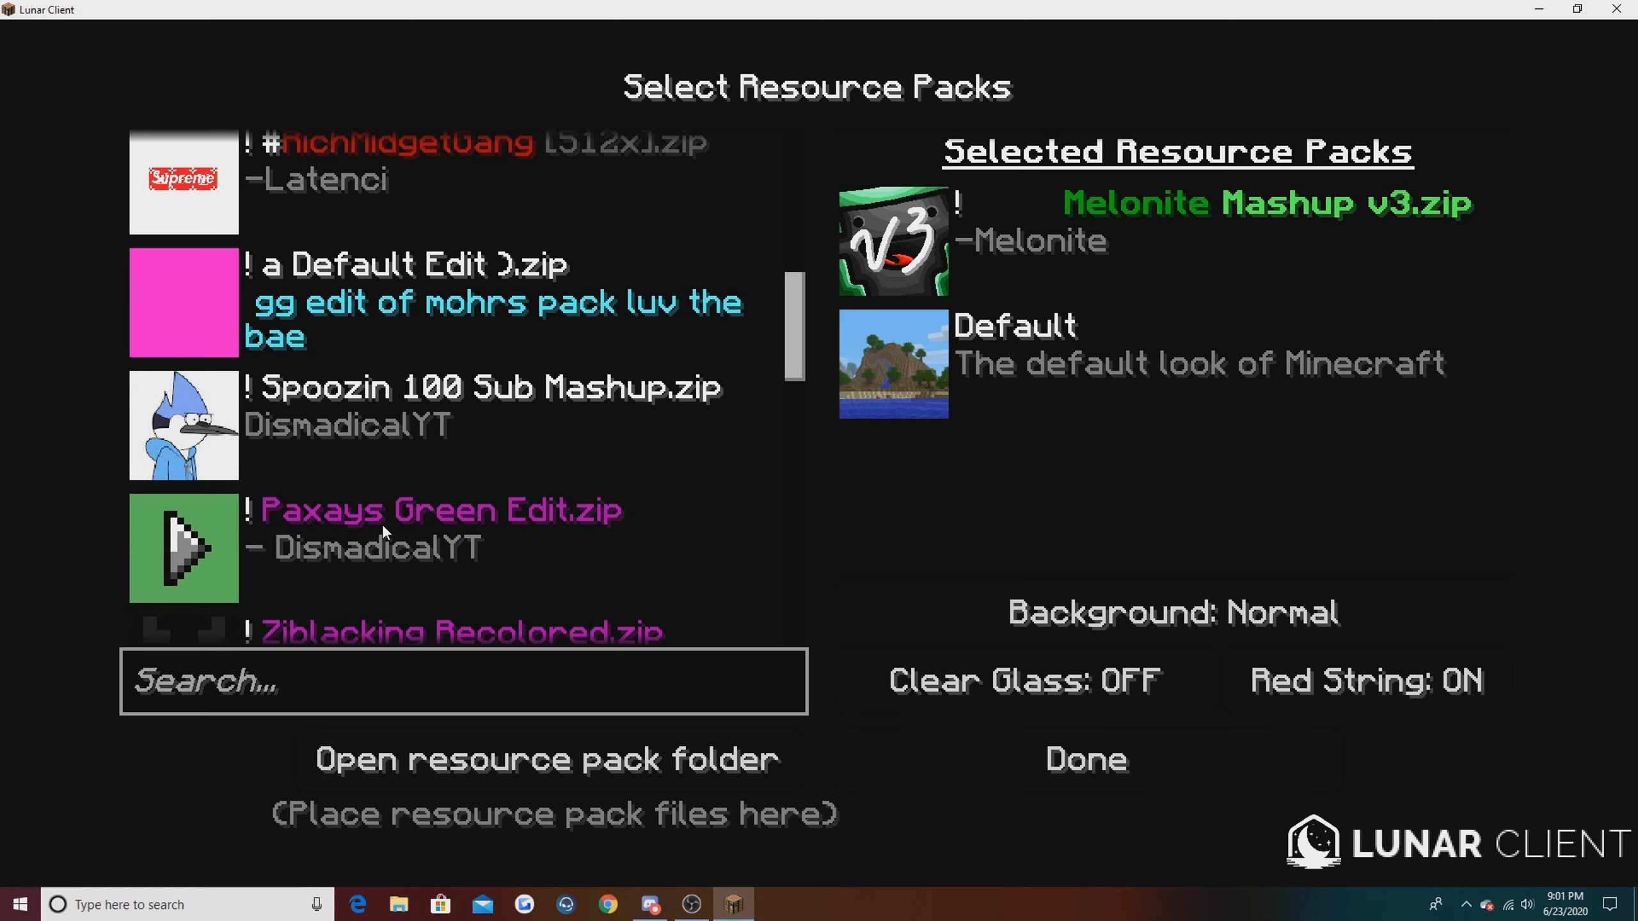
scroll(766, 469, down, 2)
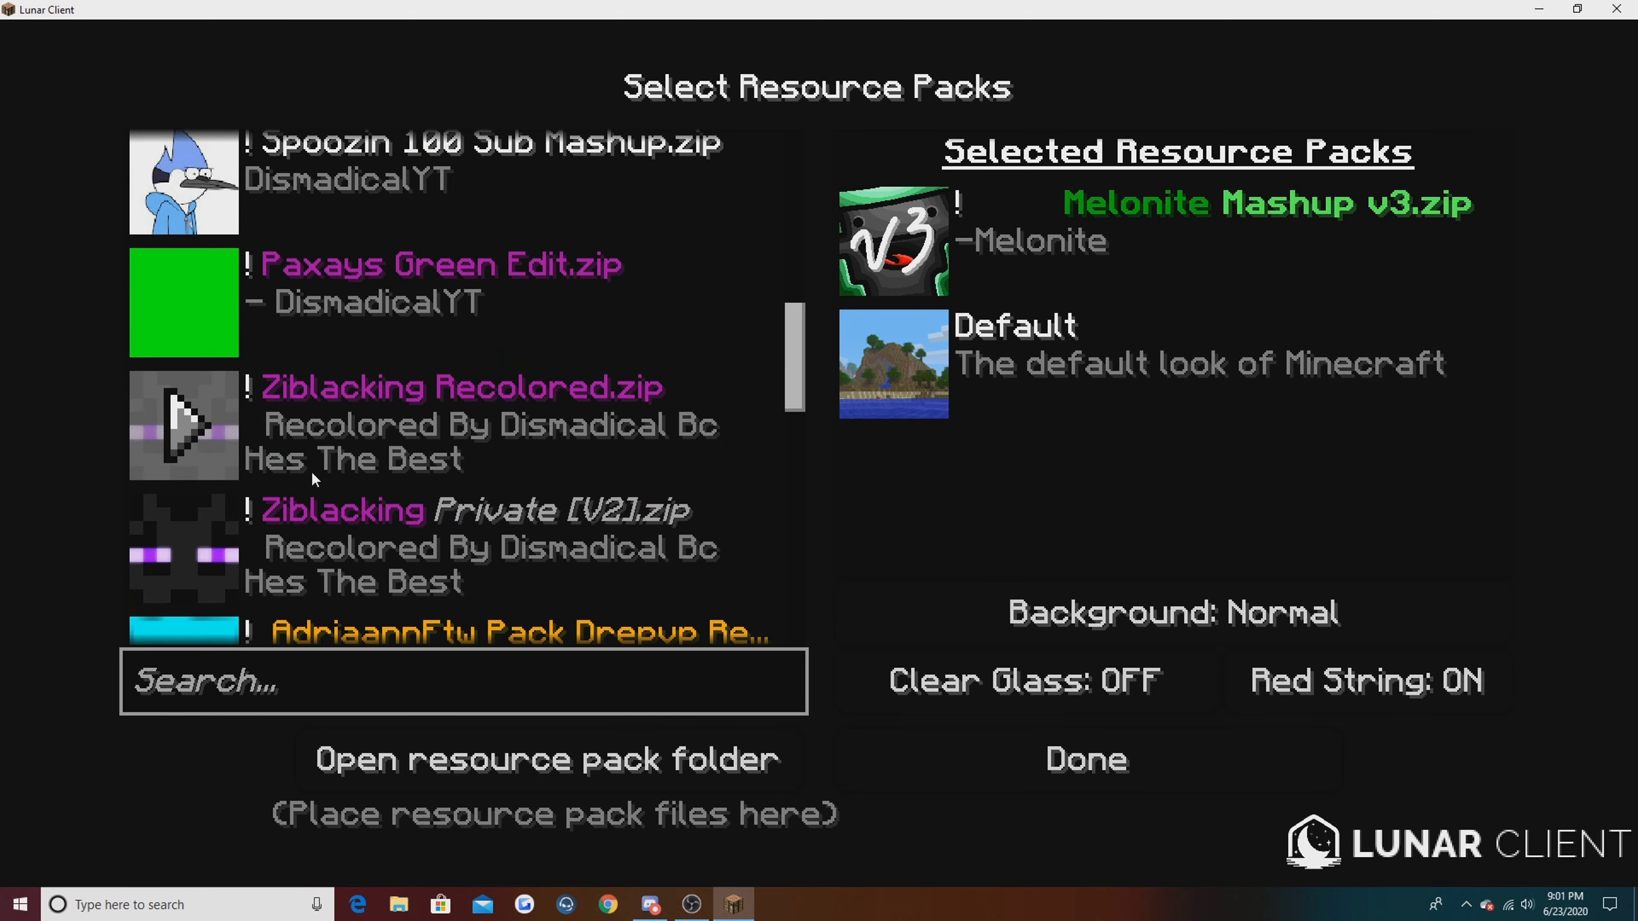
scroll(768, 474, down, 3)
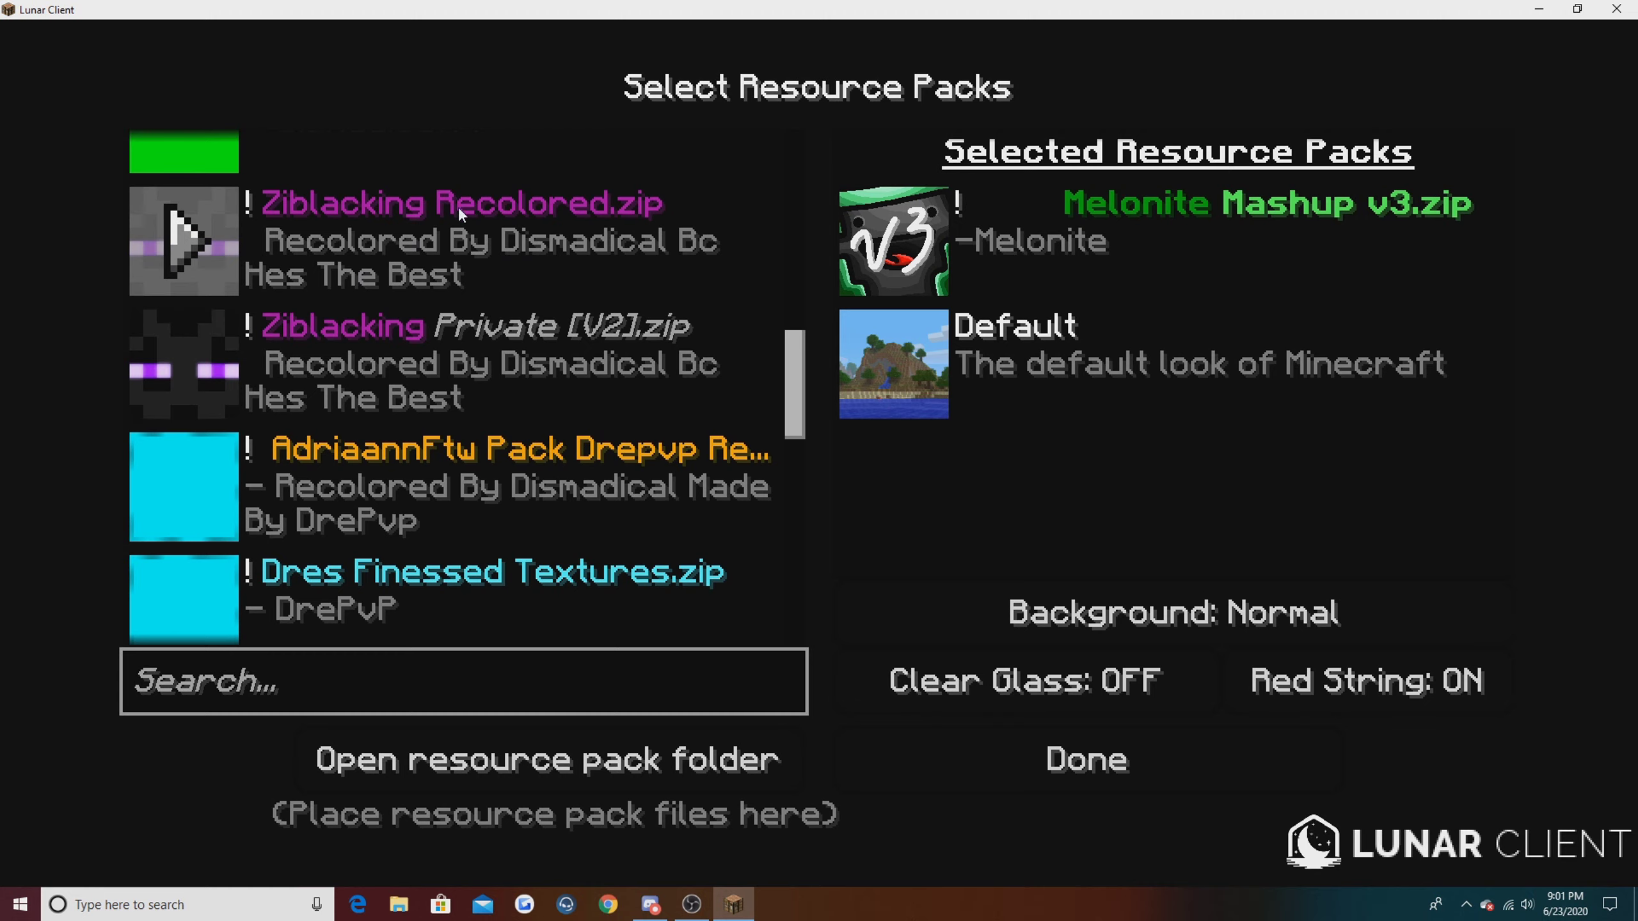
scroll(461, 425, down, 1)
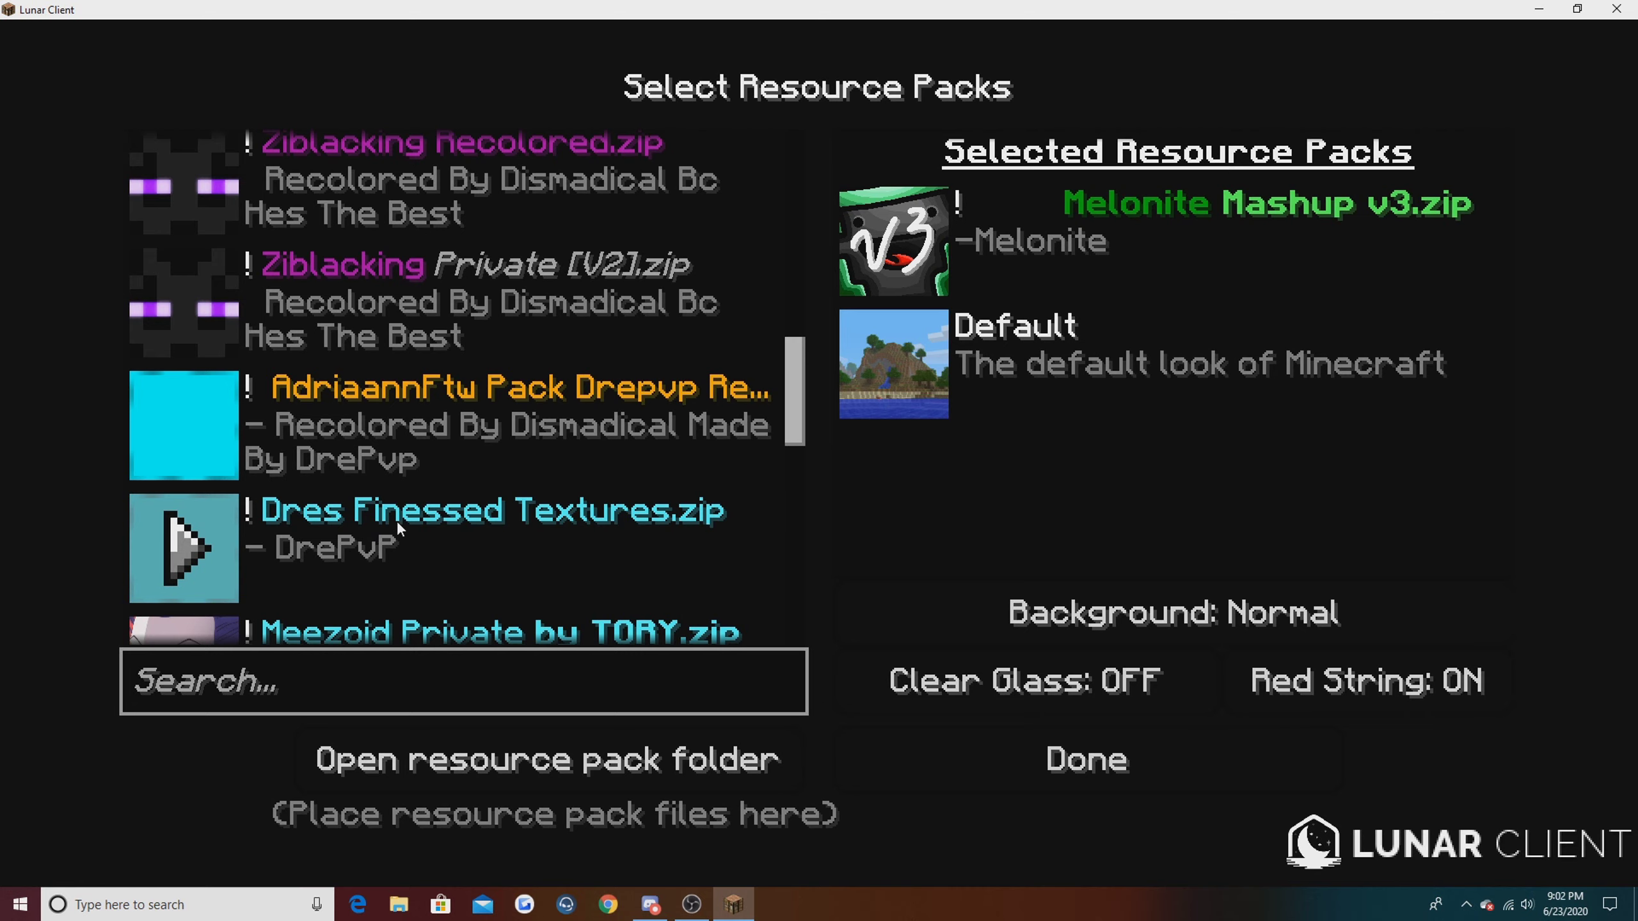
scroll(427, 473, down, 4)
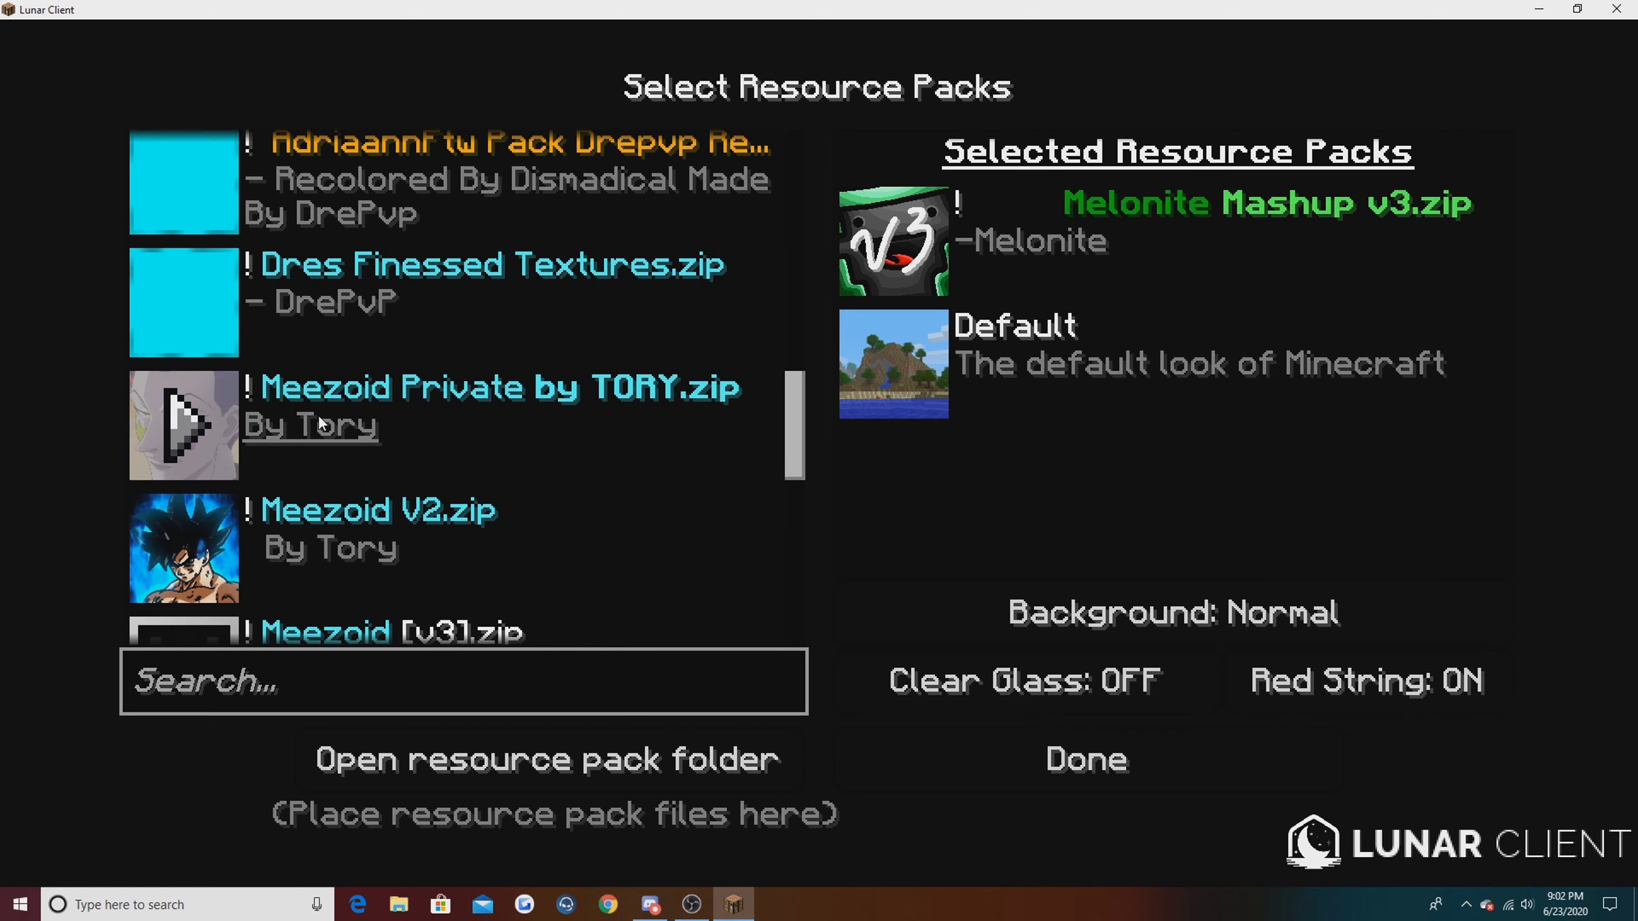
scroll(470, 528, down, 5)
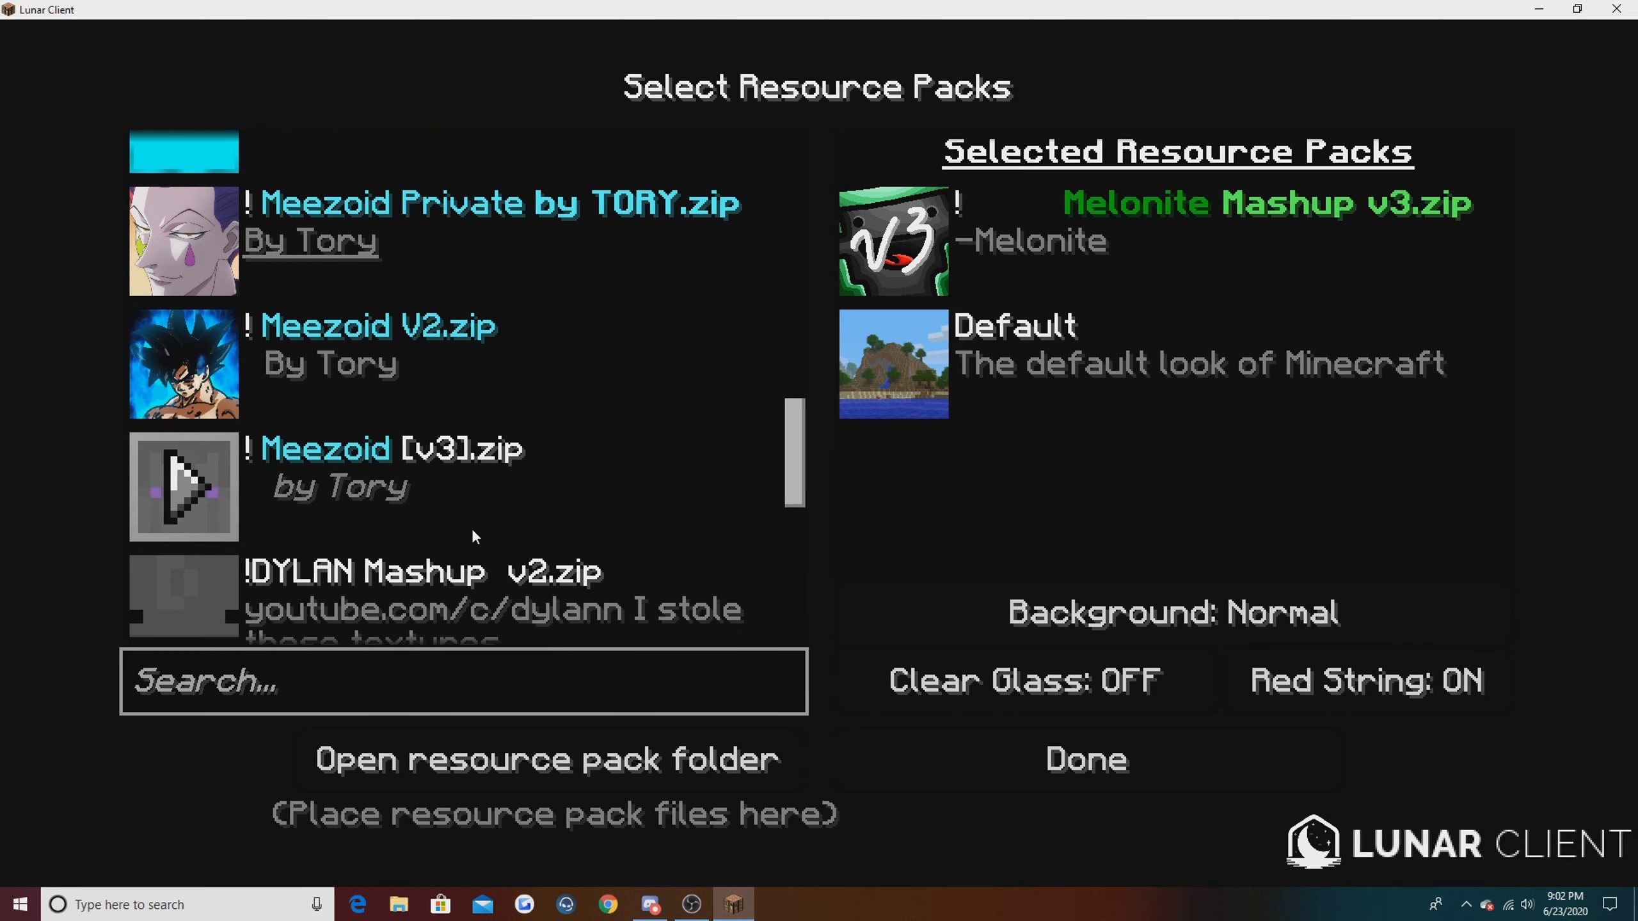
scroll(406, 535, down, 2)
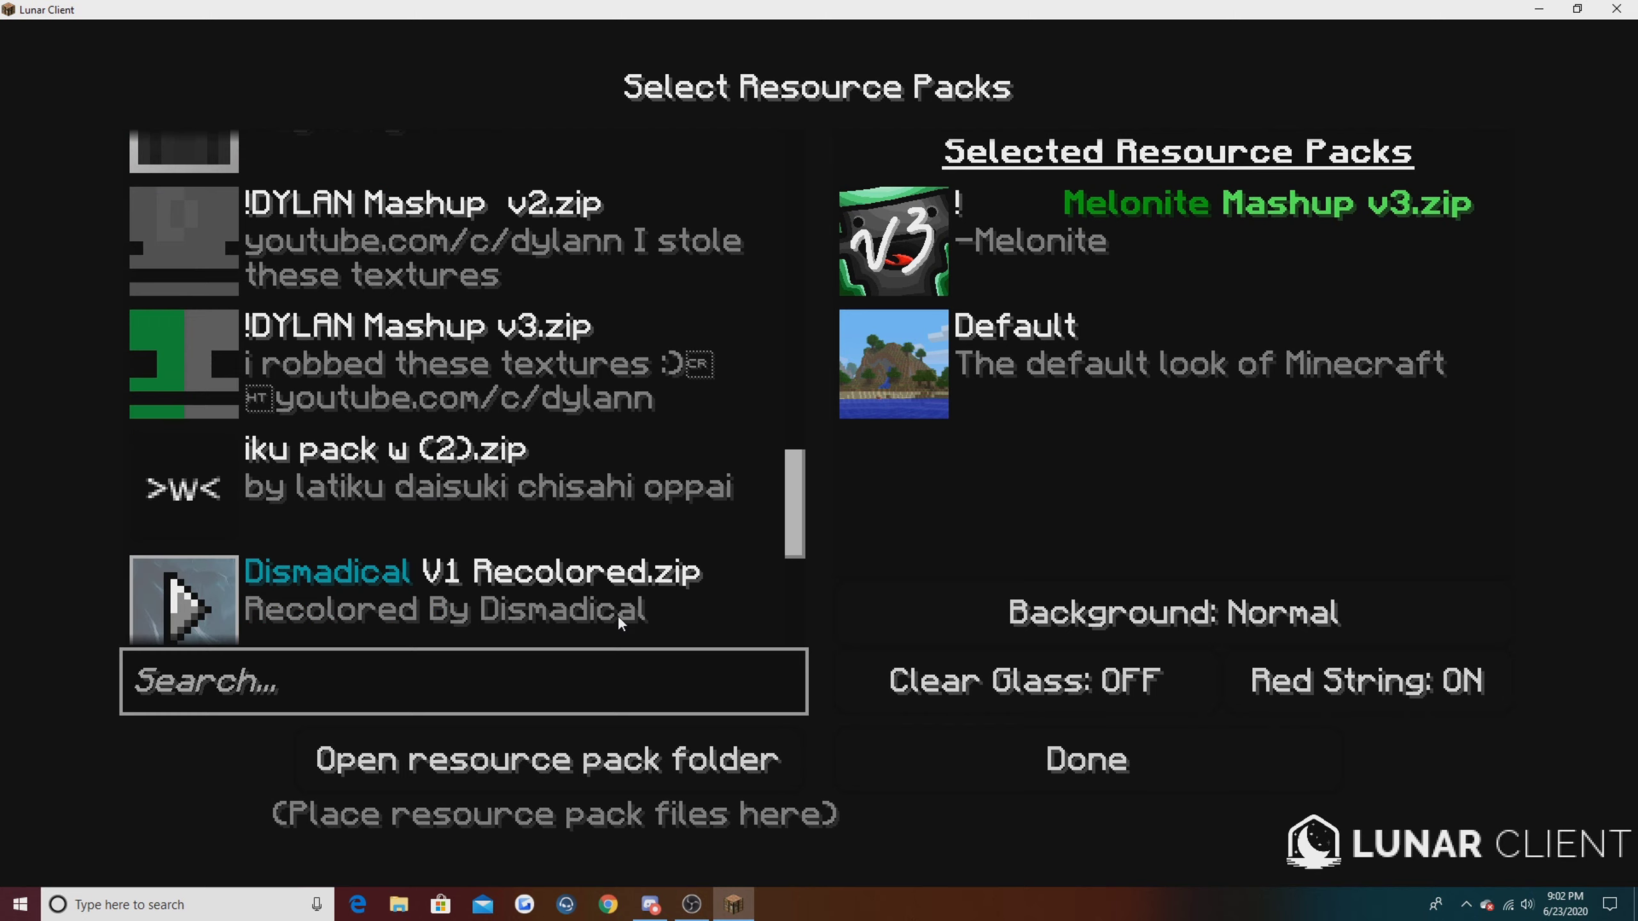
scroll(309, 471, down, 3)
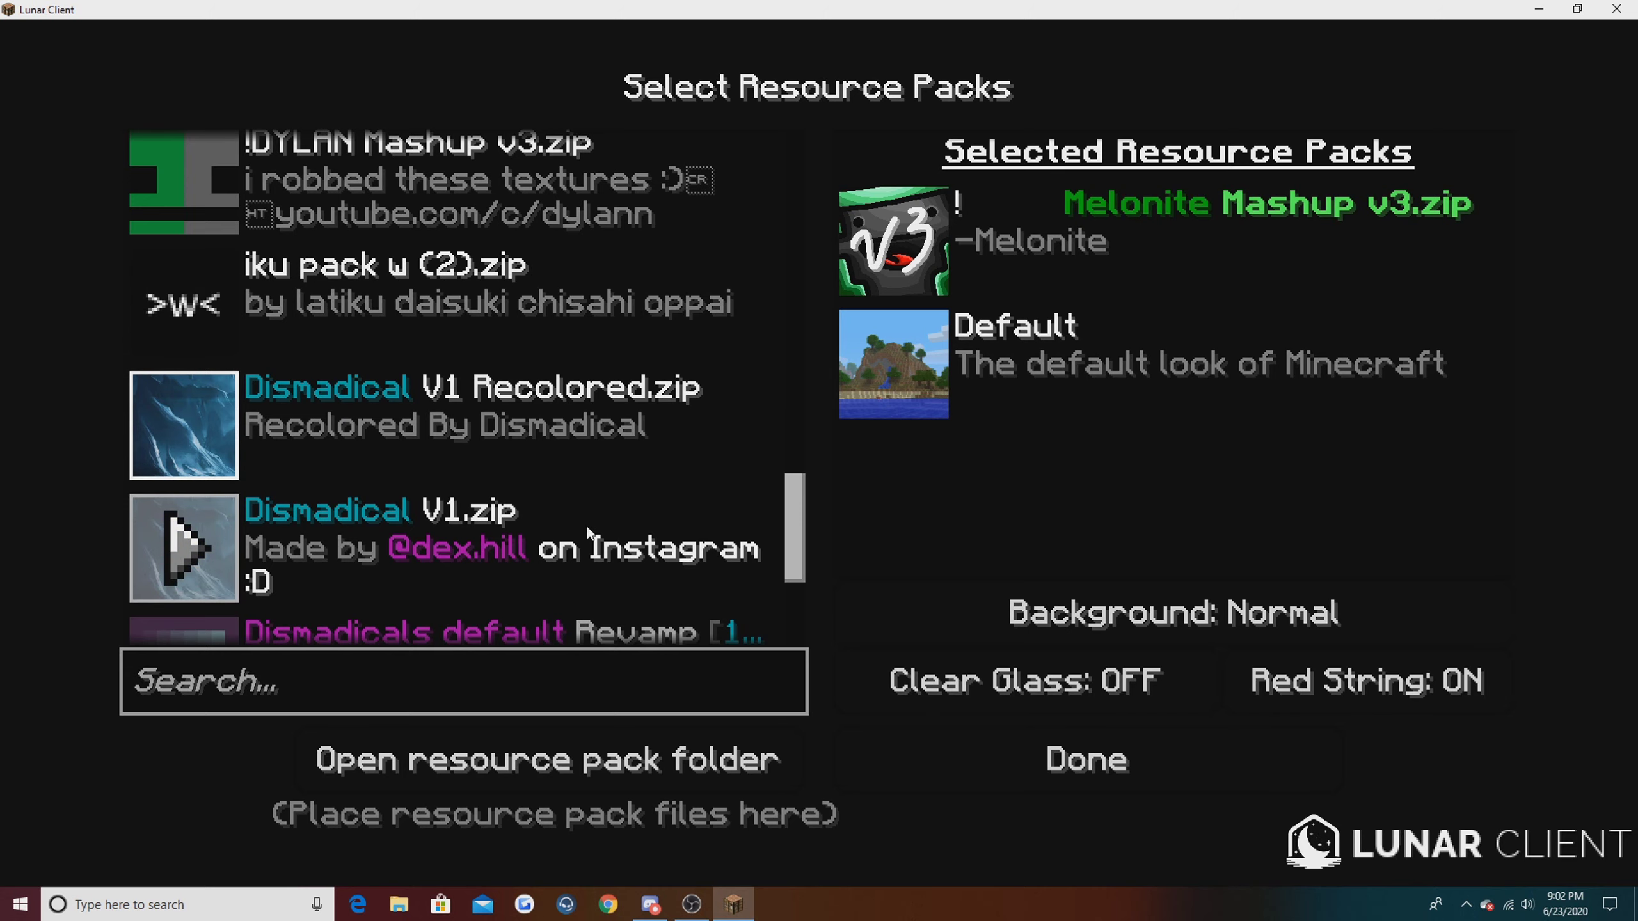
scroll(307, 420, down, 3)
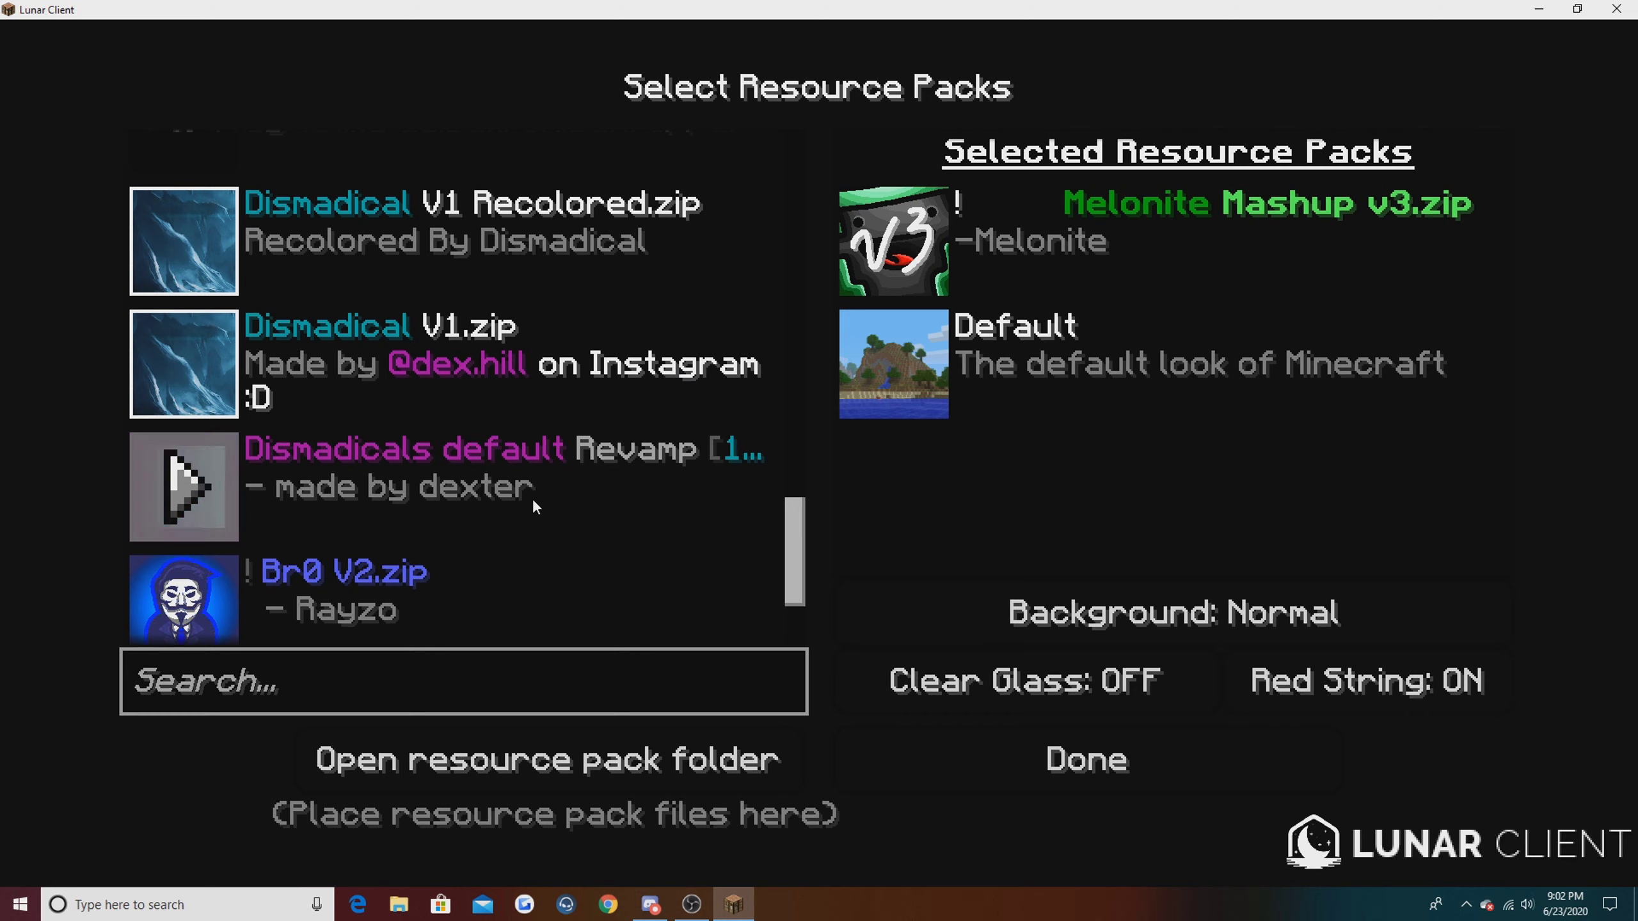
scroll(533, 498, down, 1)
scroll(575, 531, down, 1)
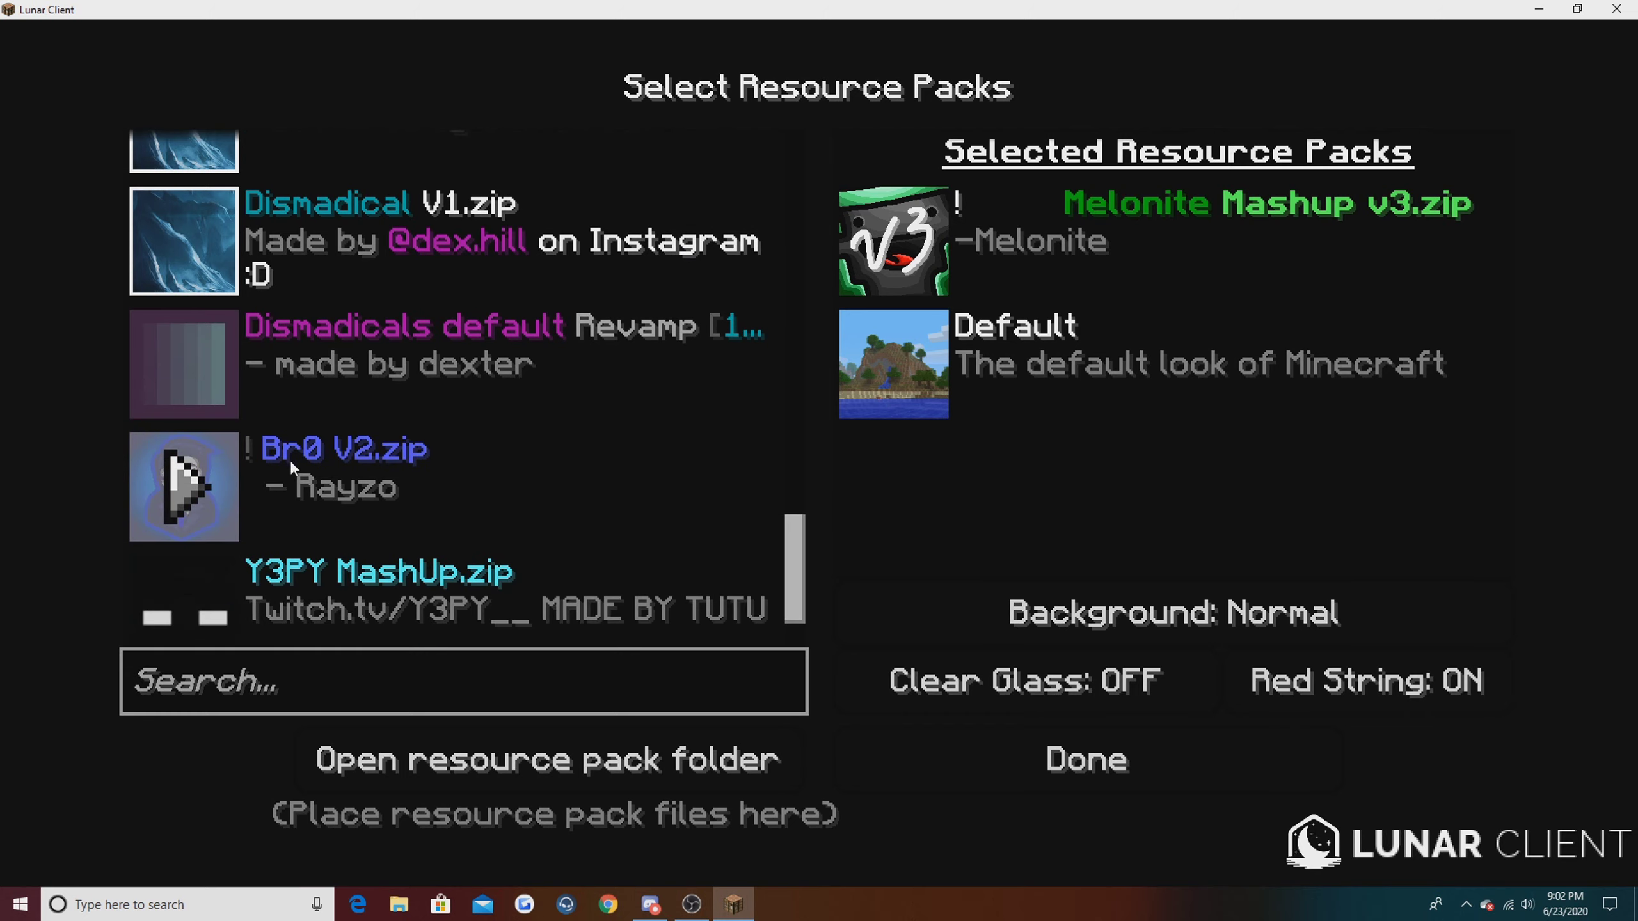
scroll(444, 478, down, 2)
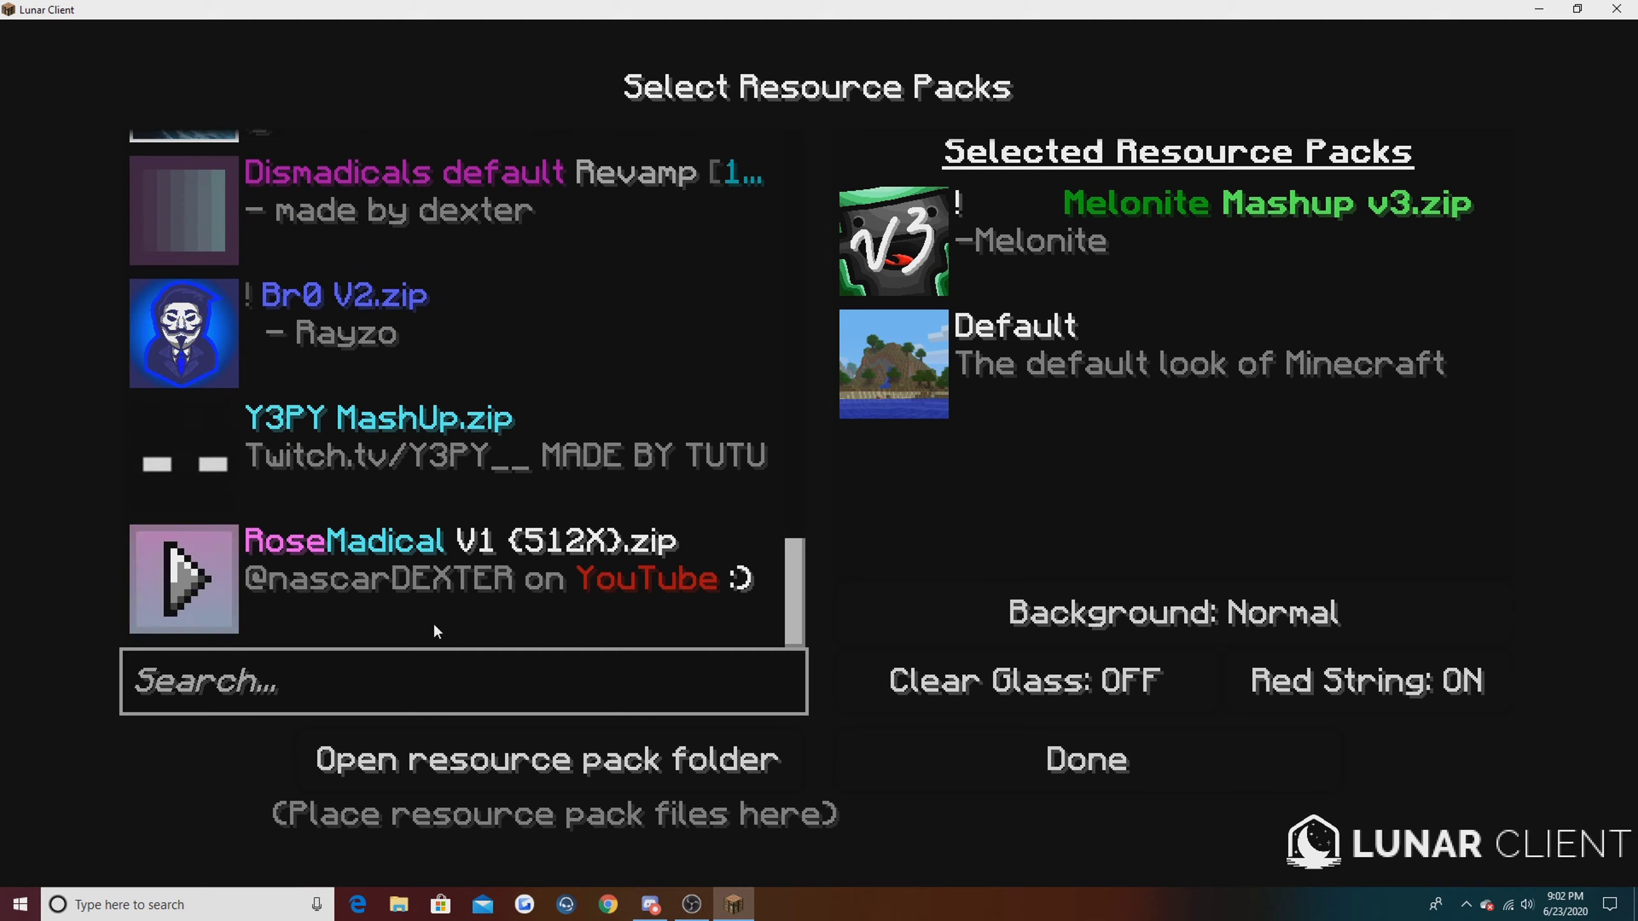
key(Escape)
key(w)
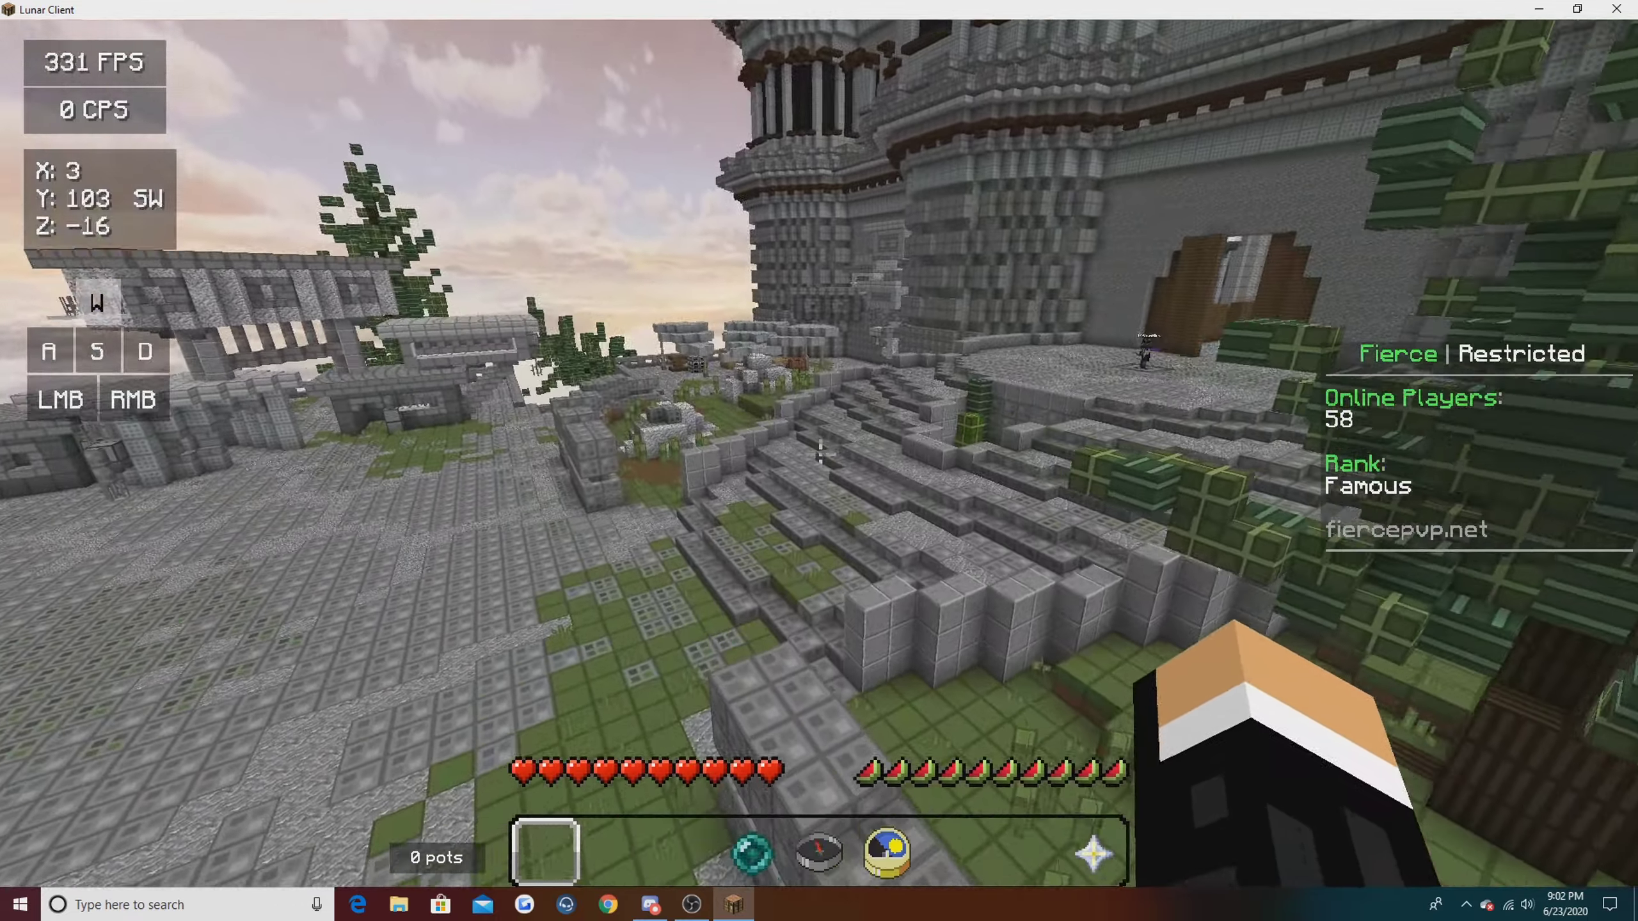
click(818, 455)
click(818, 454)
scroll(819, 455, down, 6)
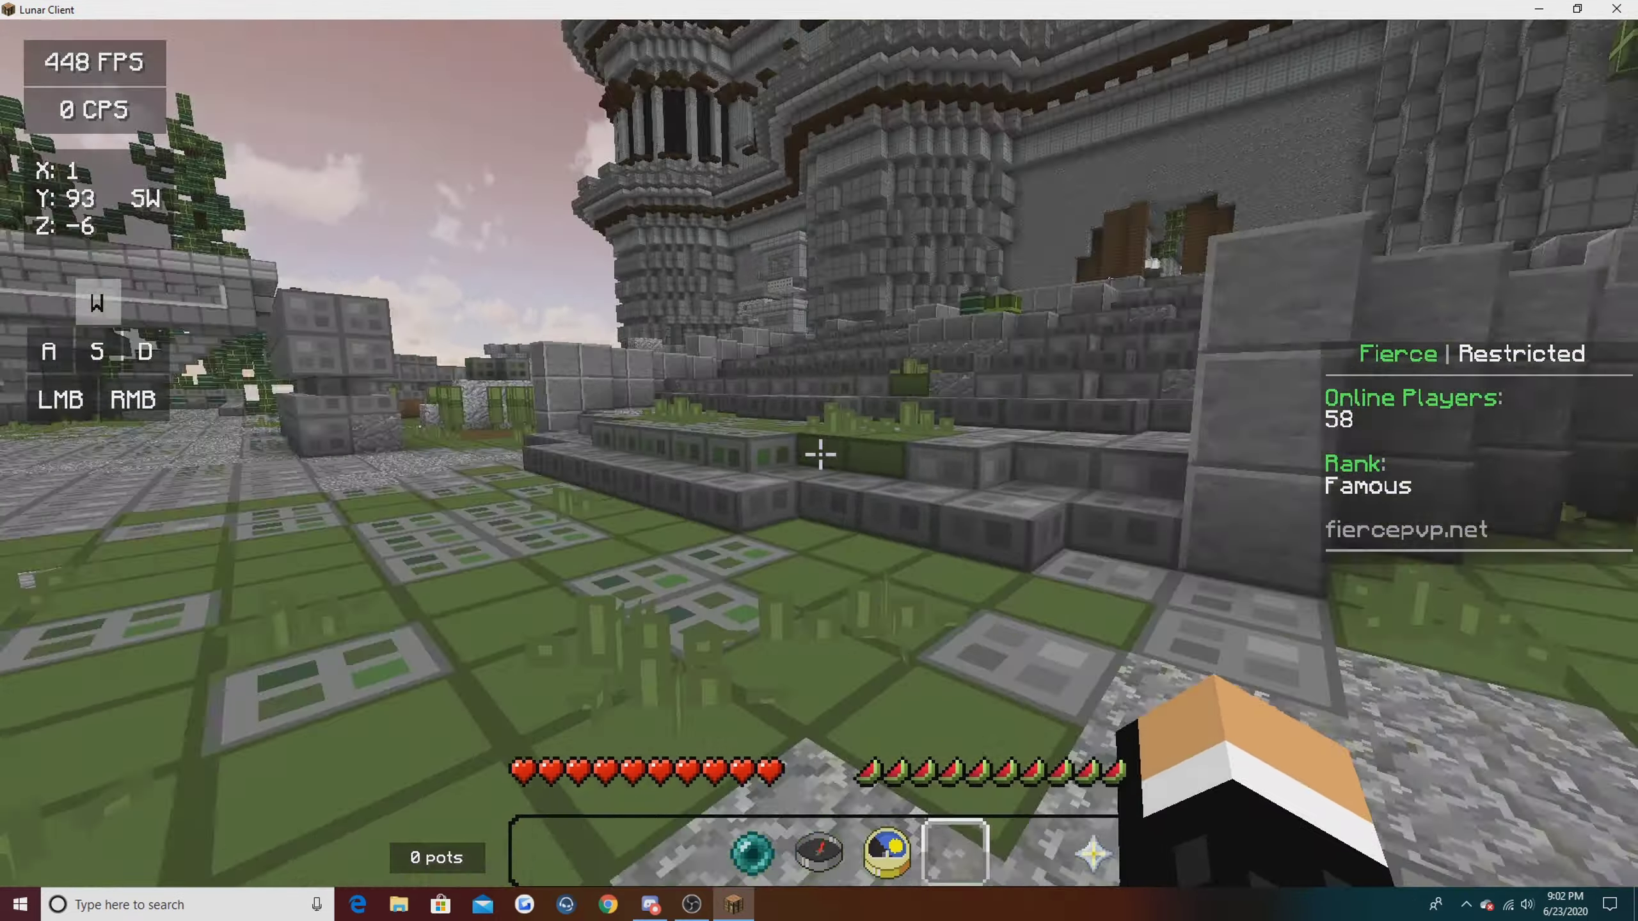
scroll(819, 454, down, 3)
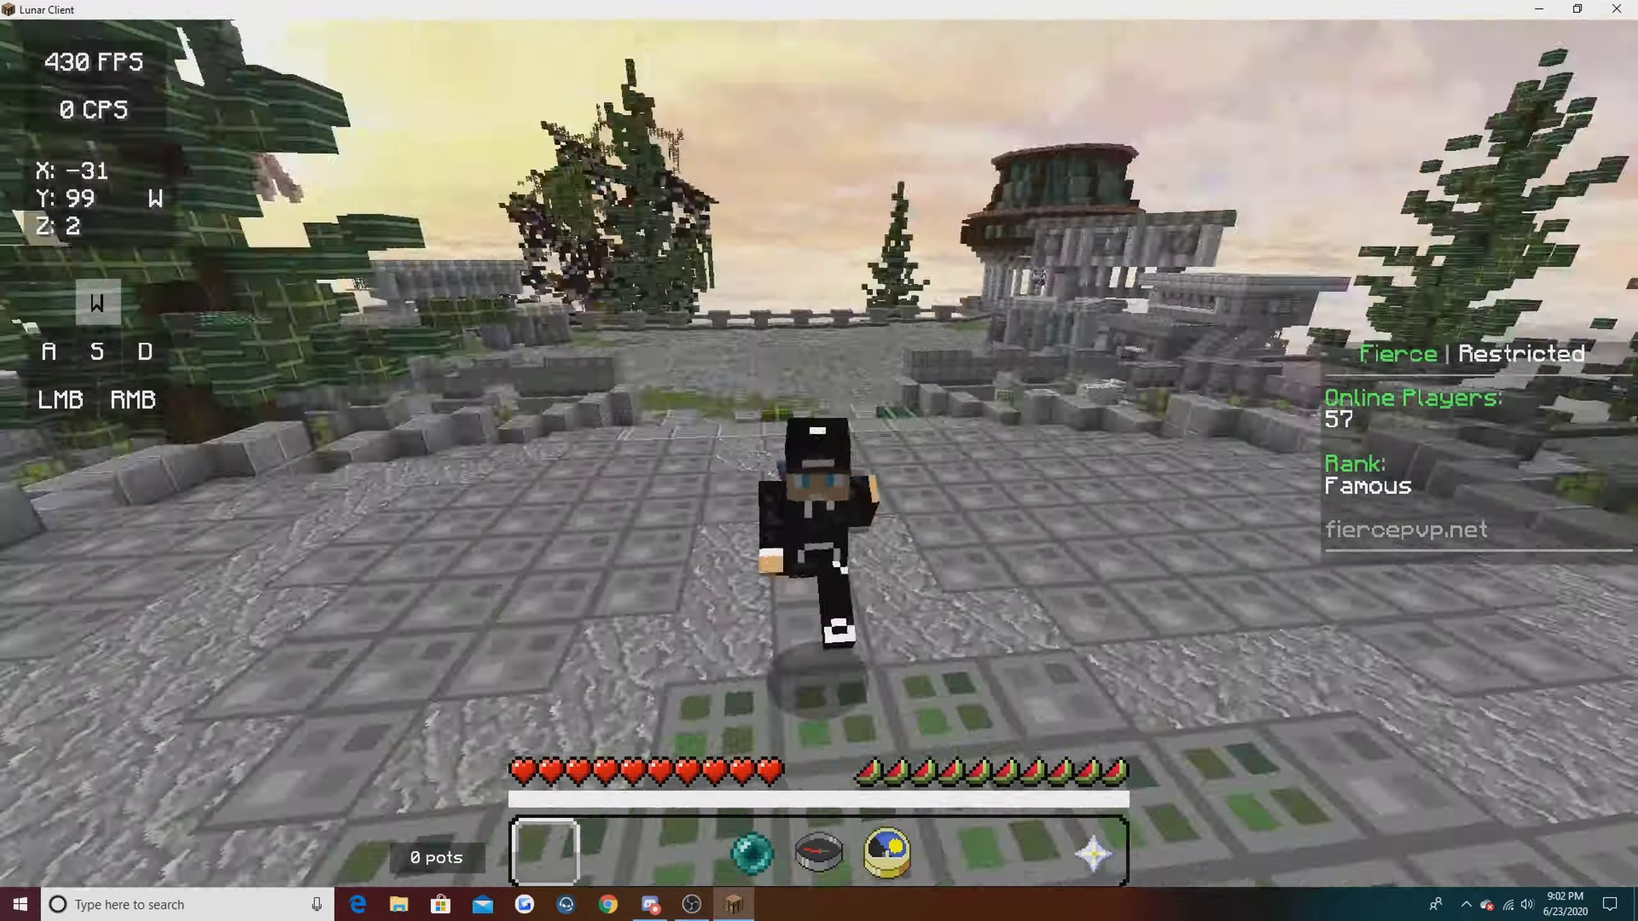
Step: Run east along the lobby's low stone wall, cycling through the third-person camera views and back to first person
click(819, 455)
click(818, 460)
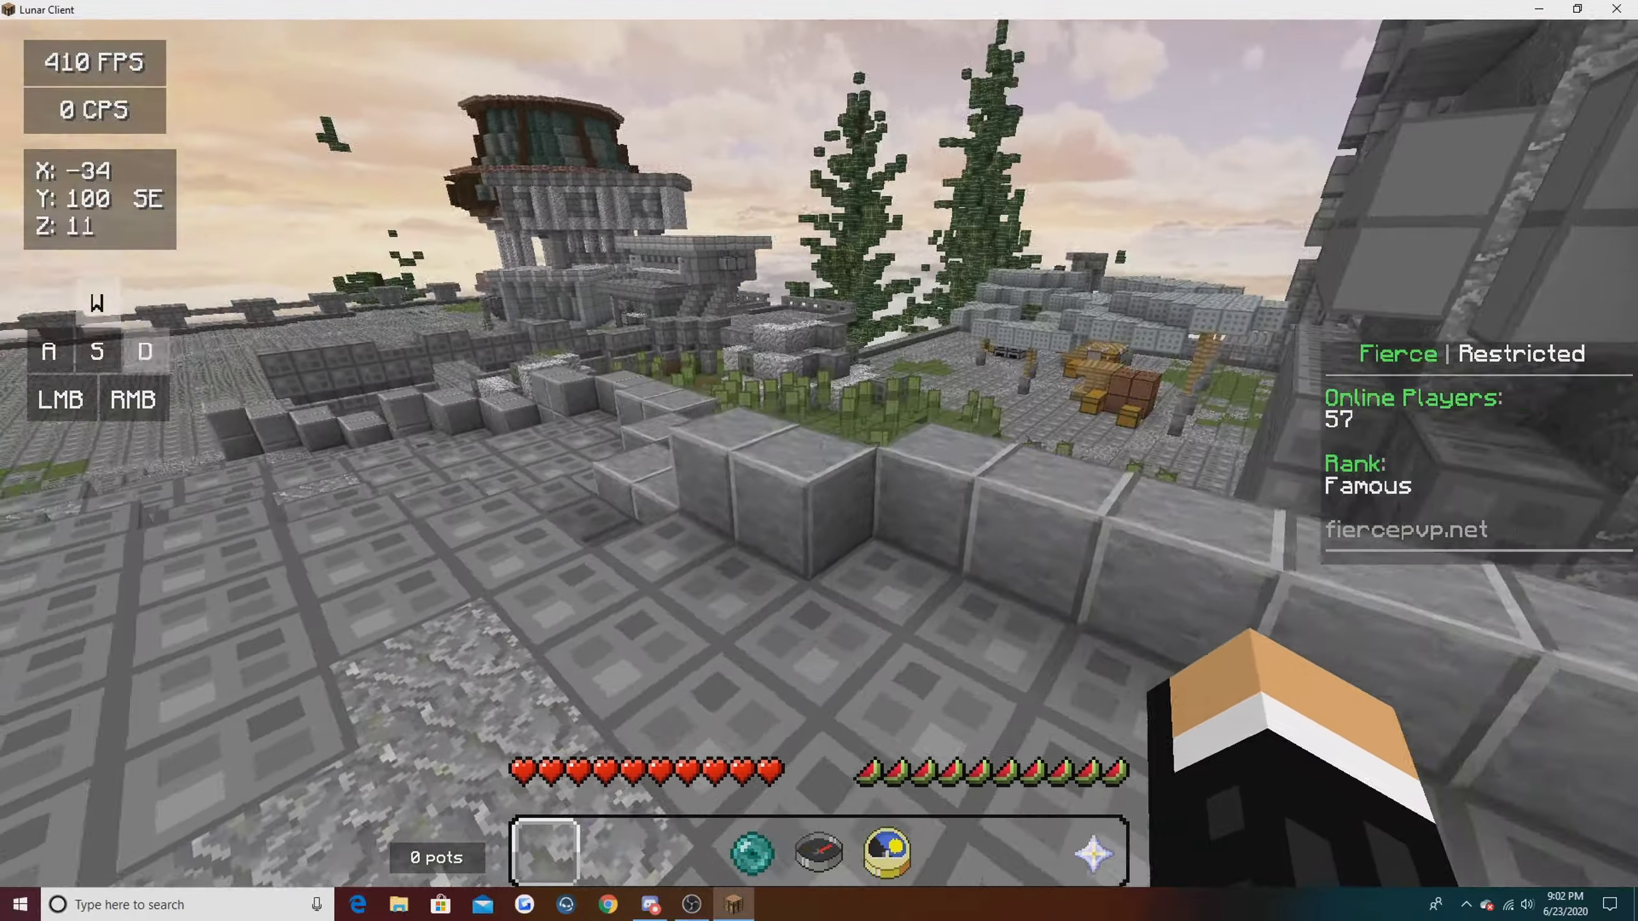
right_click(818, 460)
click(819, 454)
key(F5)
click(819, 455)
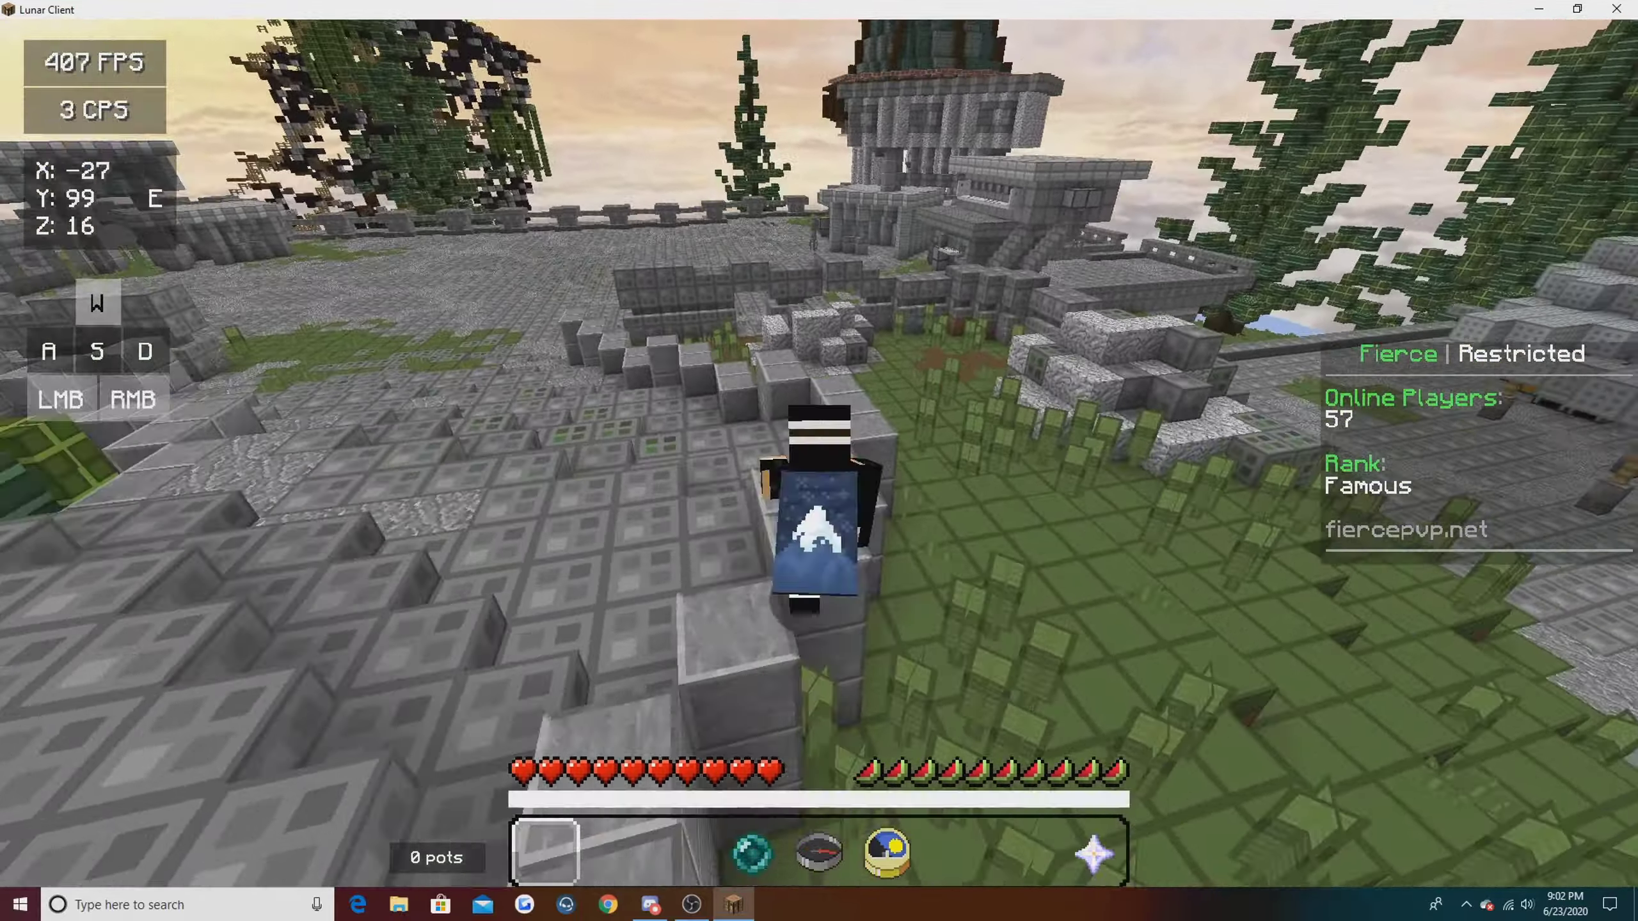
key(F5)
key(F5)
click(819, 455)
click(819, 455)
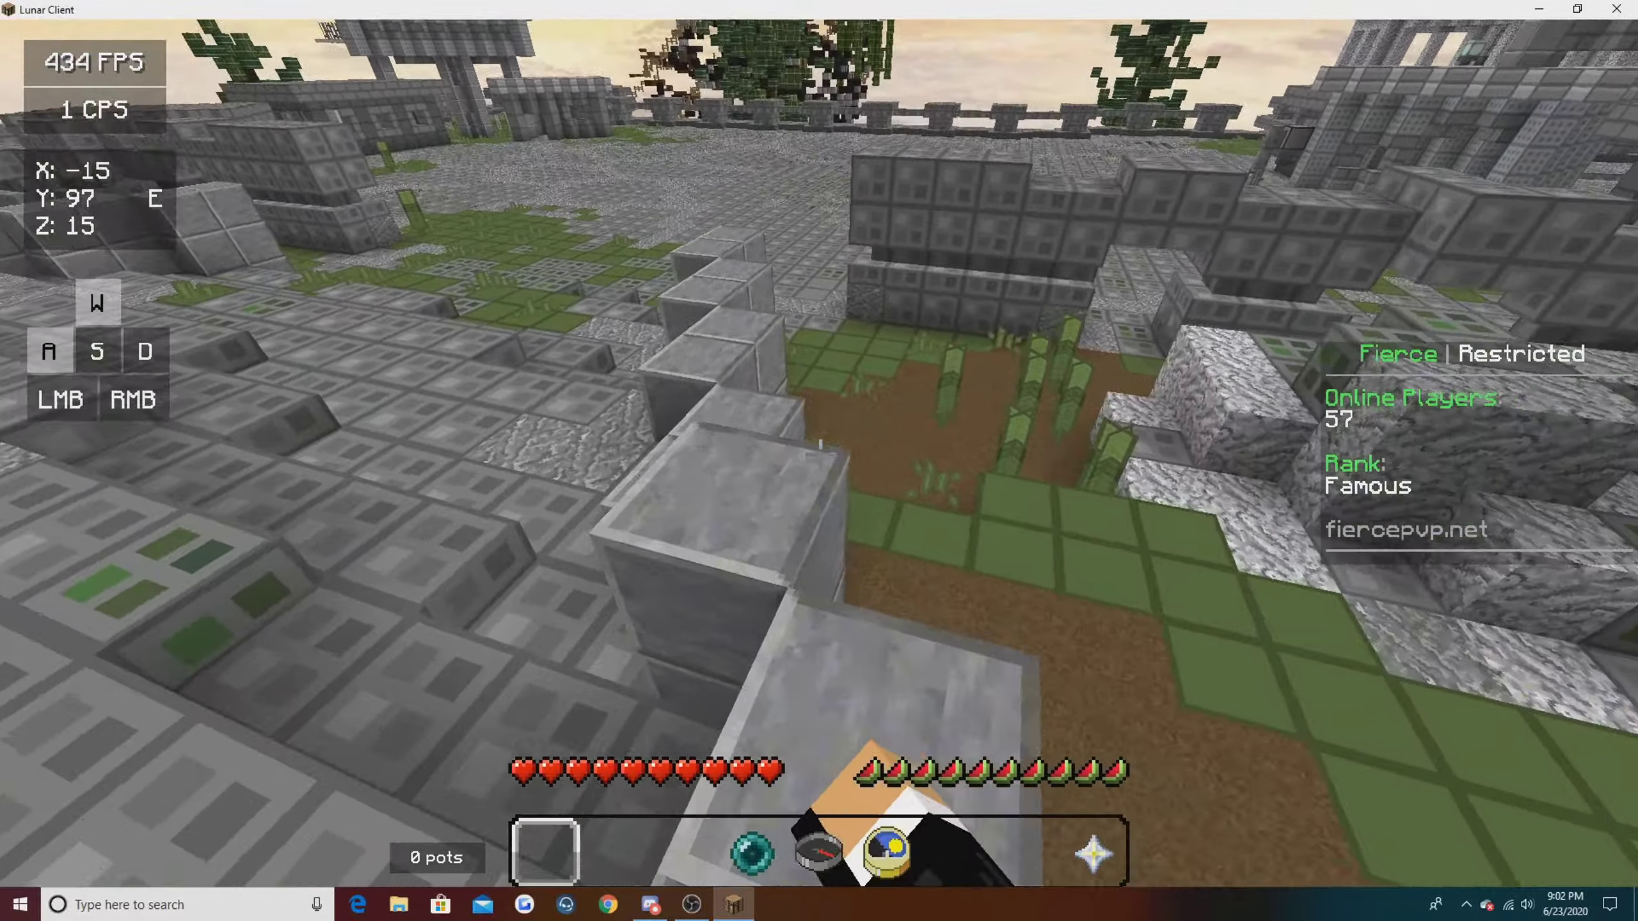
click(818, 455)
click(819, 455)
key(Escape)
click(639, 545)
click(612, 641)
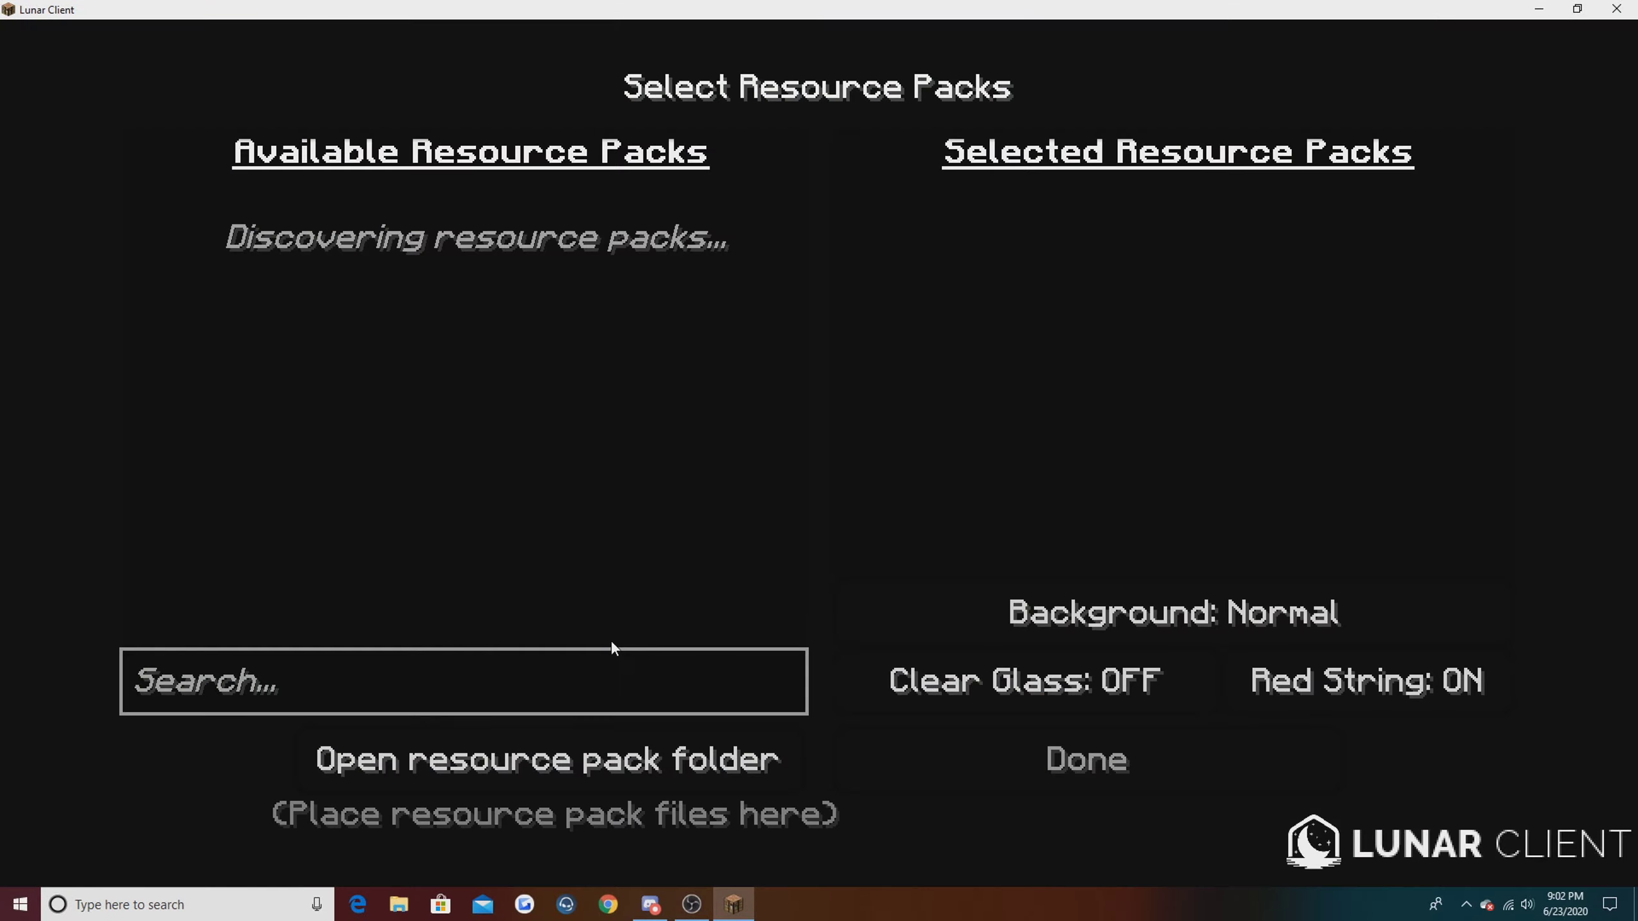
key(Escape)
Step: Run north along the stone ledge beside the plaza, cycling the camera through third-person views and back to first person
key(w)
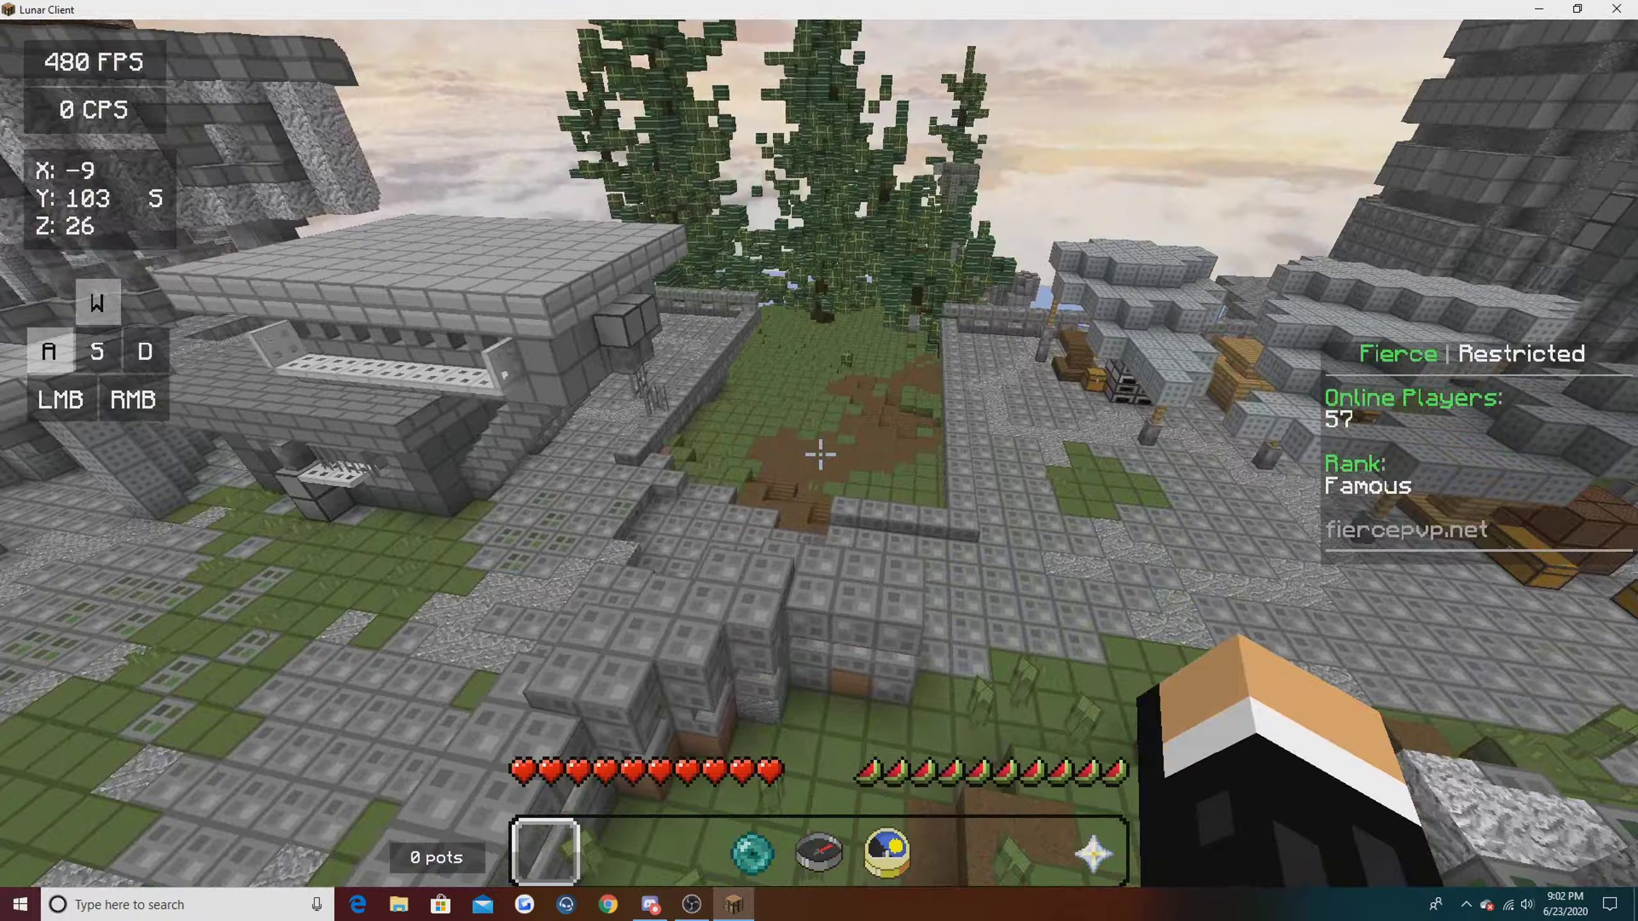
key(d)
key(w)
key(d)
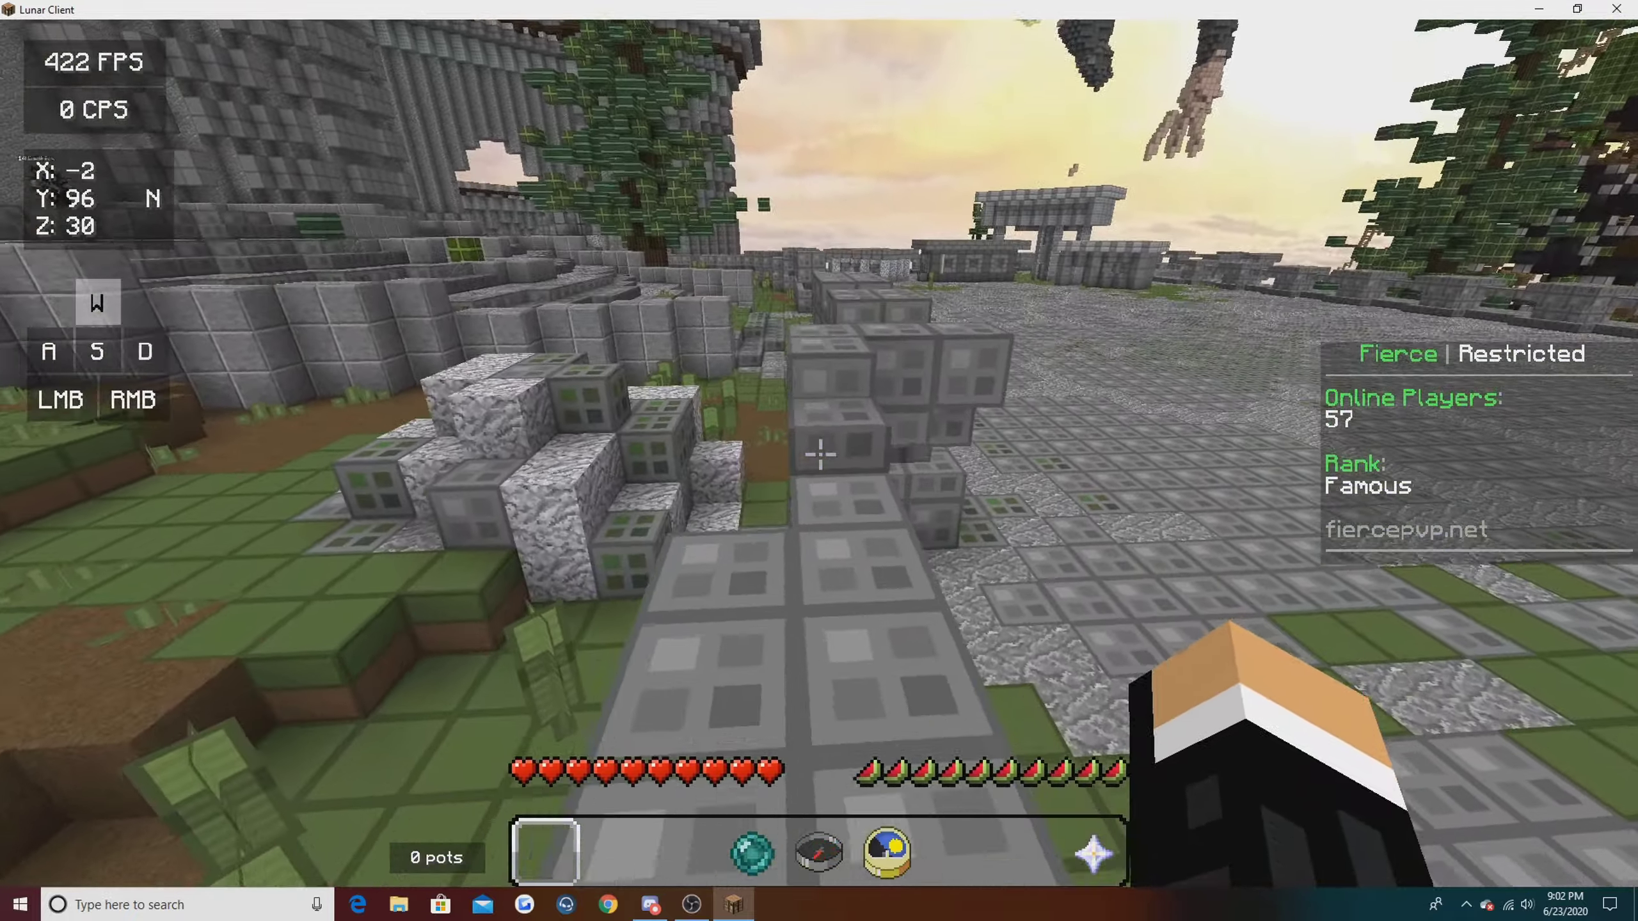
key(w)
key(d)
key(F5)
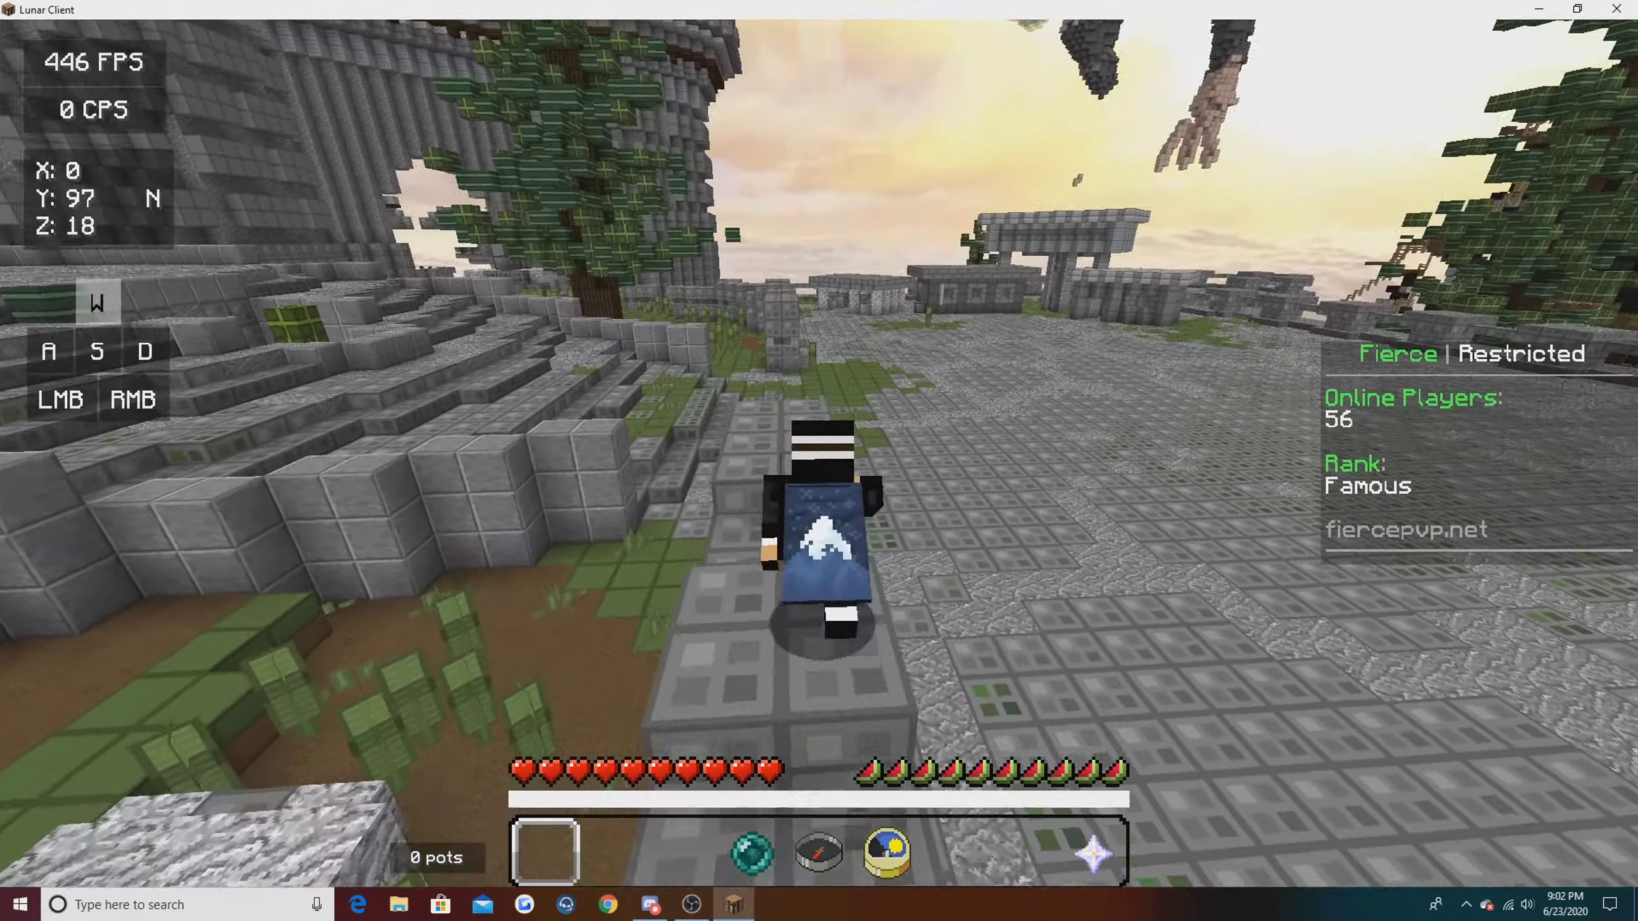
key(F5)
key(F5)
key(w)
key(space)
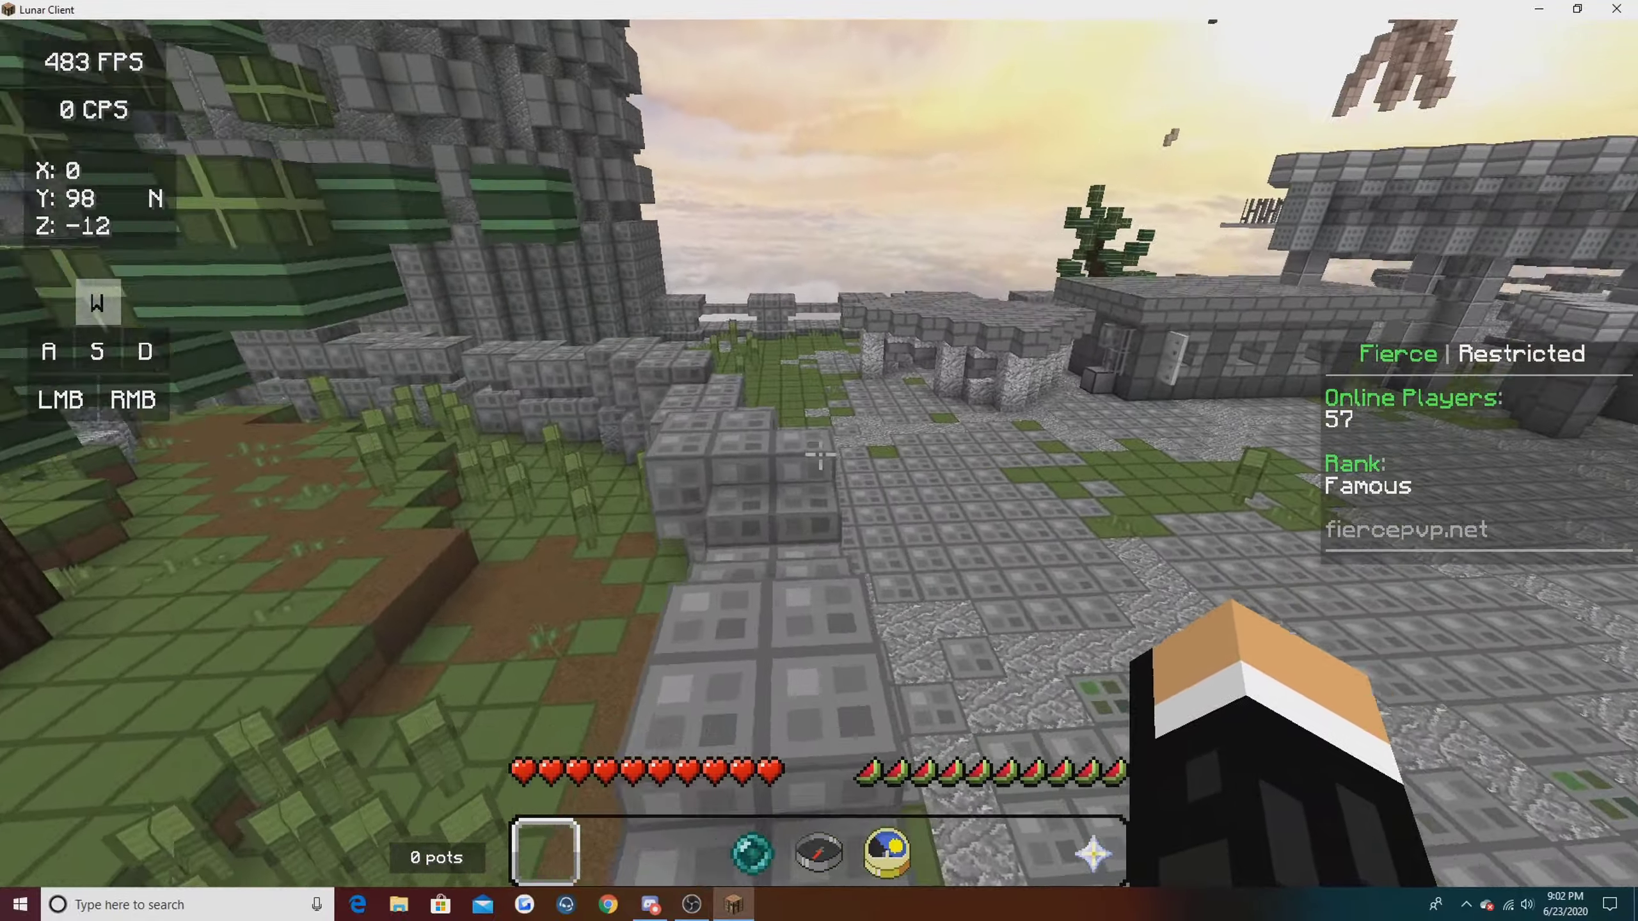
Step: Continue north along the ledge and jump toward the brick walkway near the lobby's edge
right_click(820, 454)
key(w)
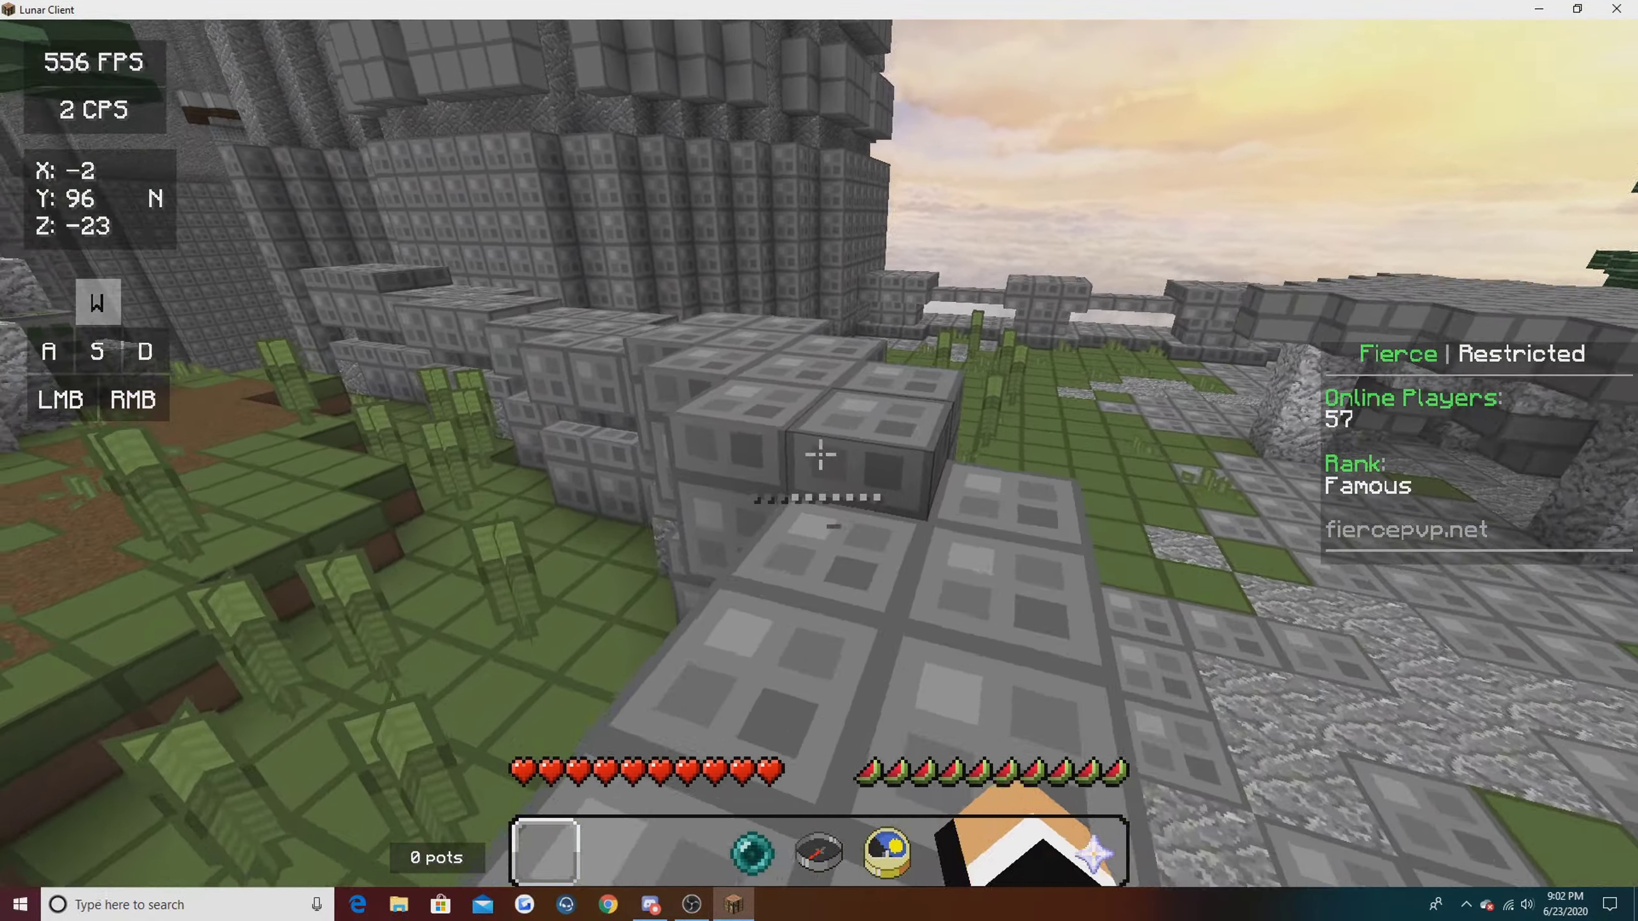
click(819, 454)
key(w)
key(space)
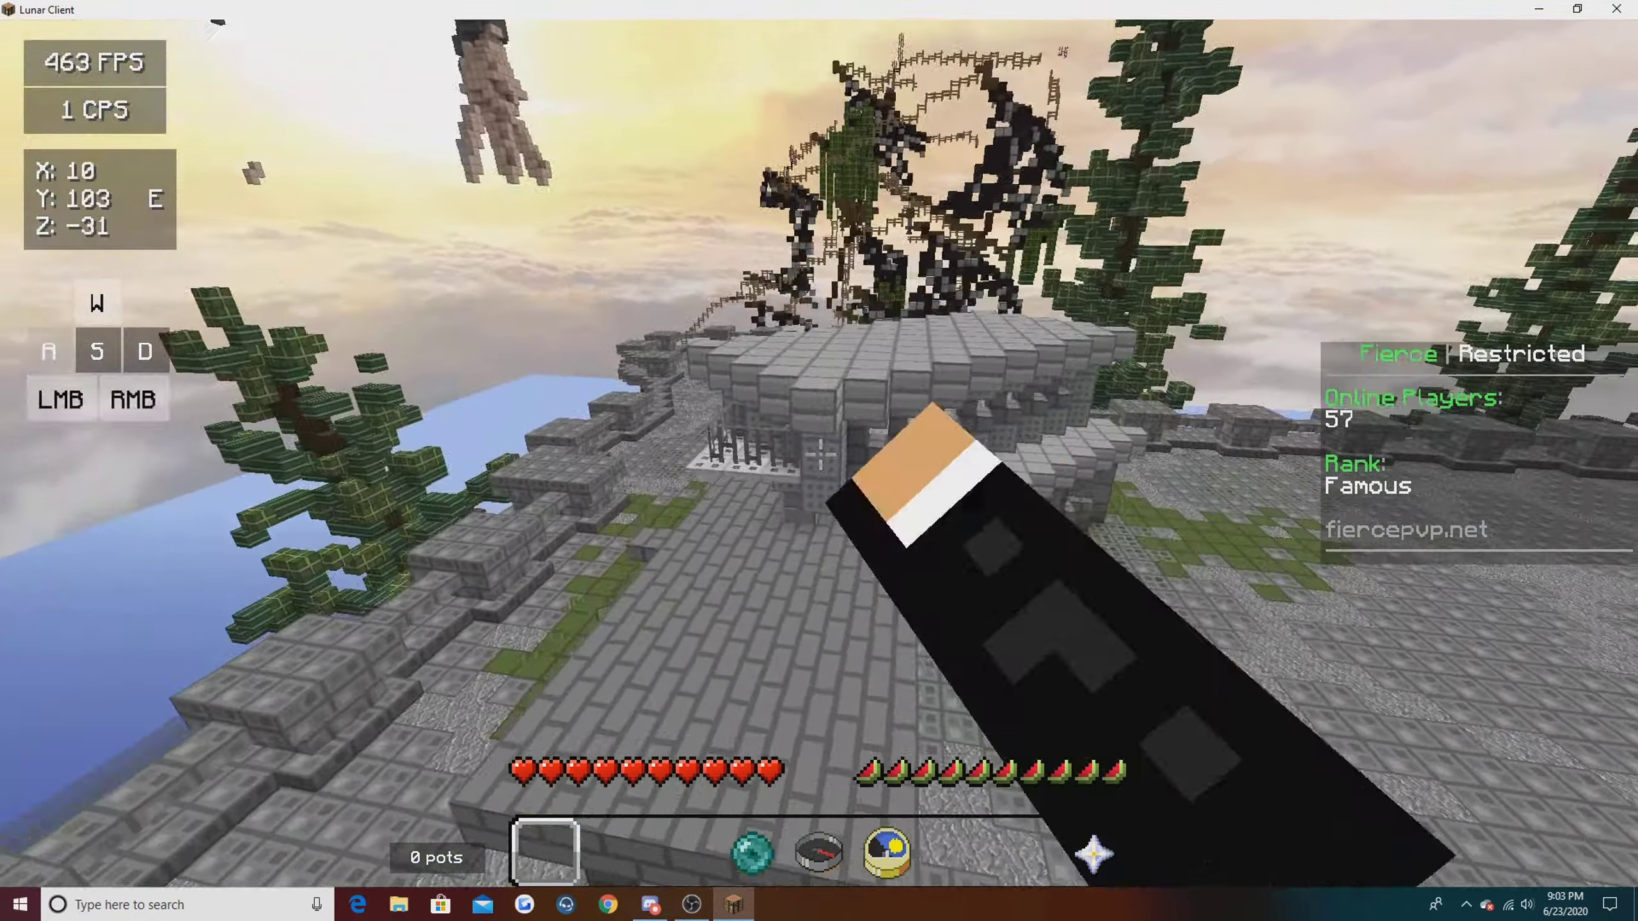
Step: Cycle the camera perspectives on the brick walkway, then run back south to the grass beside the stone steps
key(w)
key(F5)
key(F5)
key(F5)
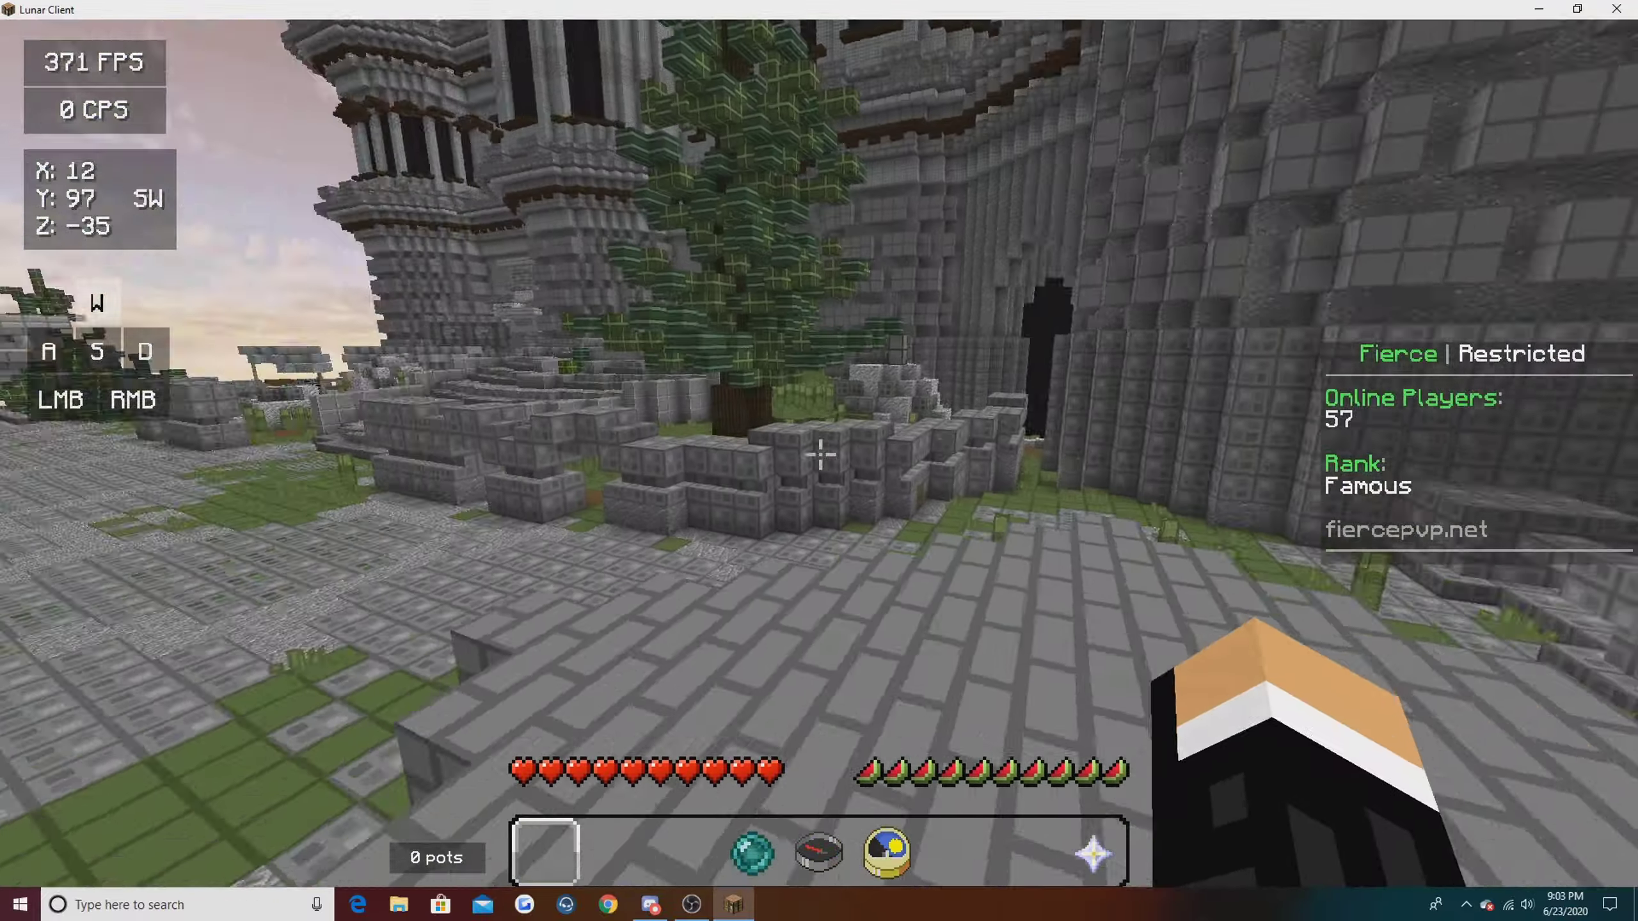
key(space)
click(820, 454)
key(w)
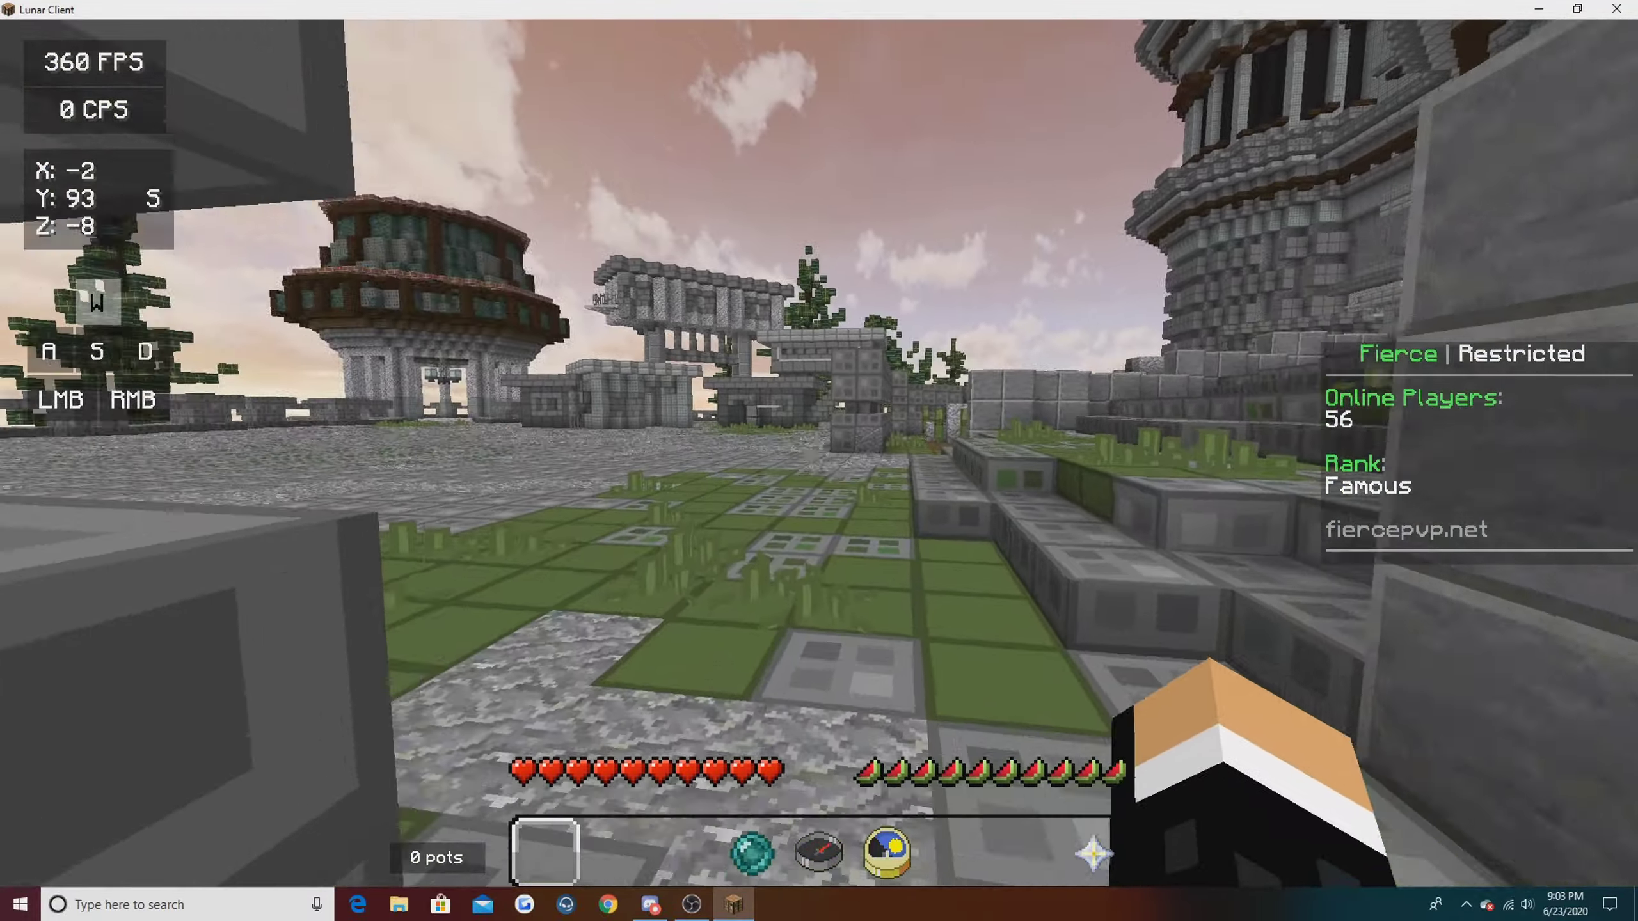
Step: Open the Controls settings from the game's options
key(Escape)
click(741, 554)
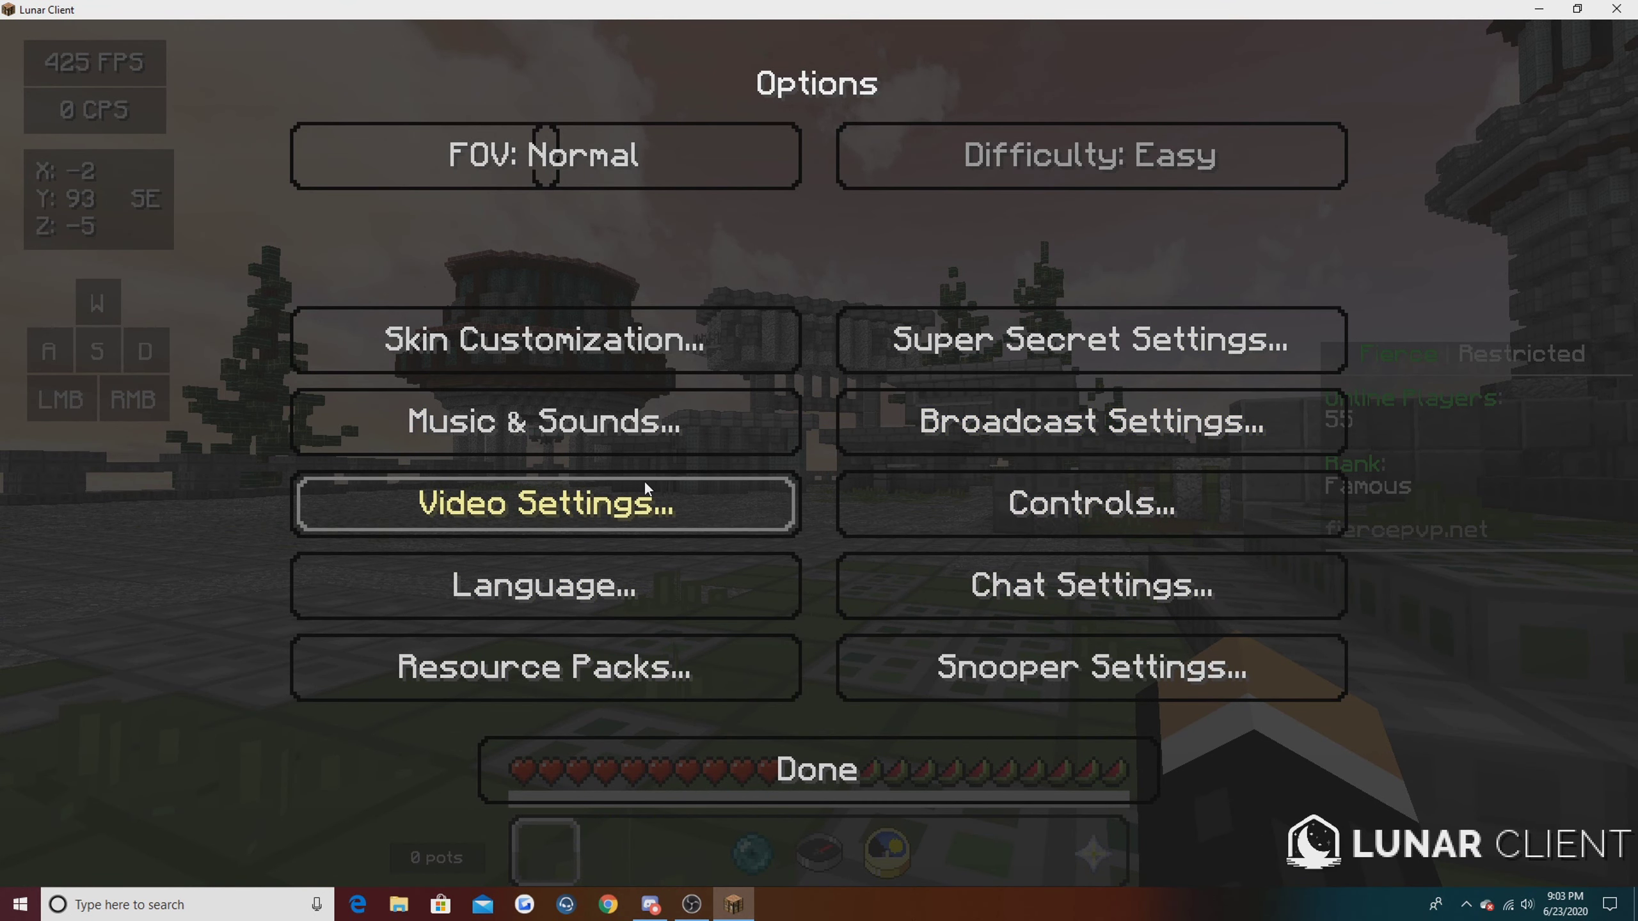
click(1079, 484)
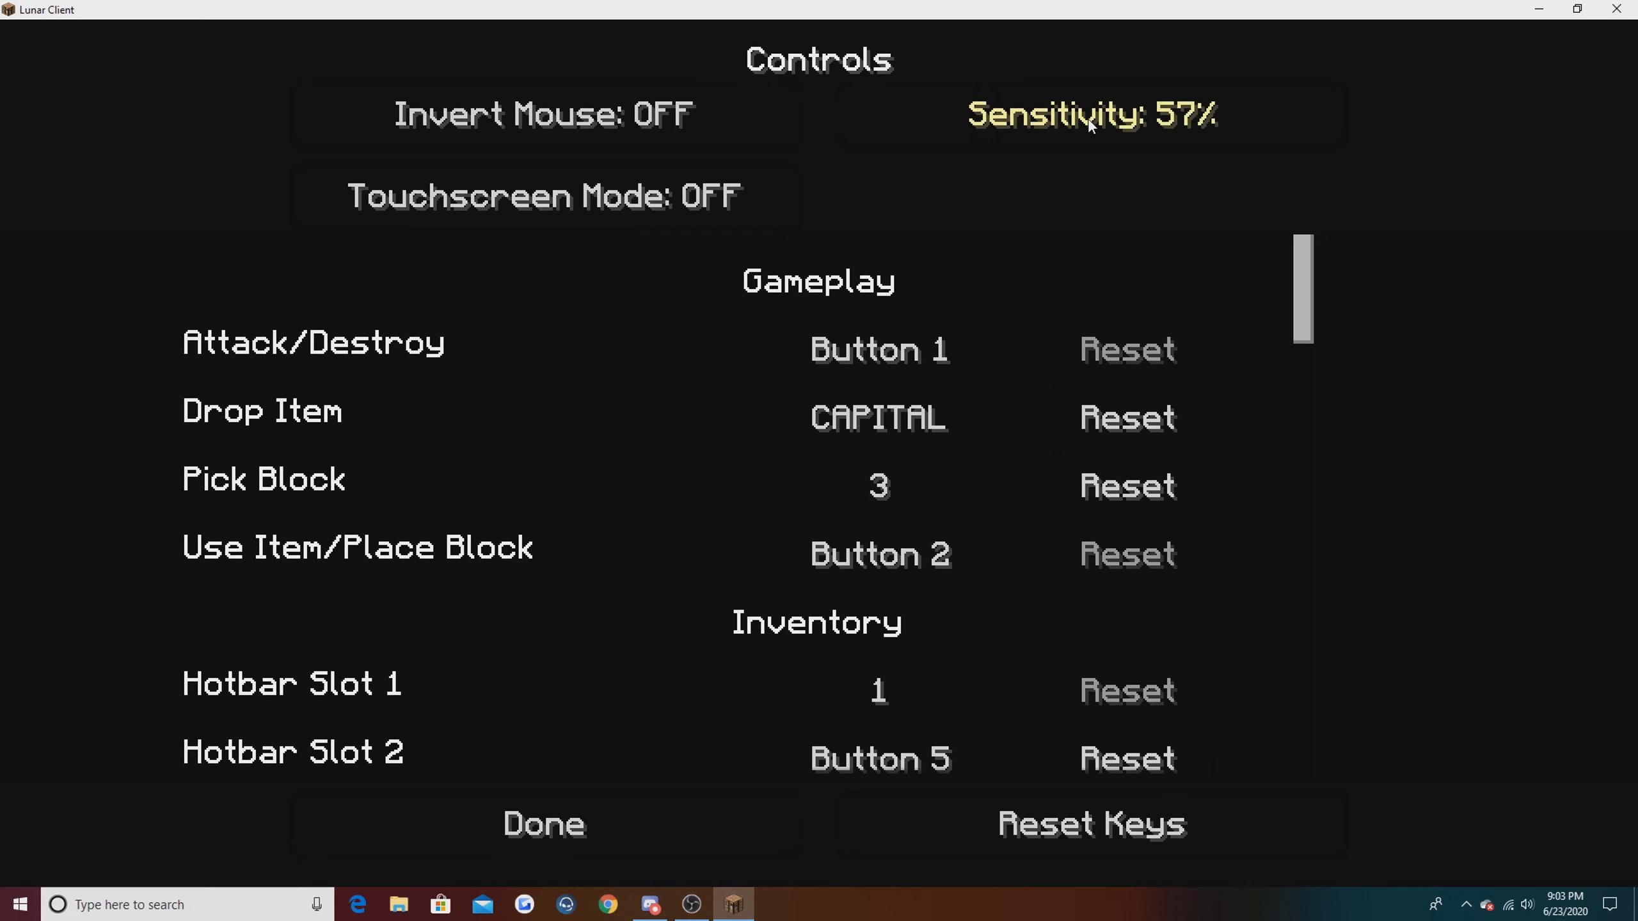
Step: Find Logitech Gaming Software through the Windows search and launch it
click(263, 909)
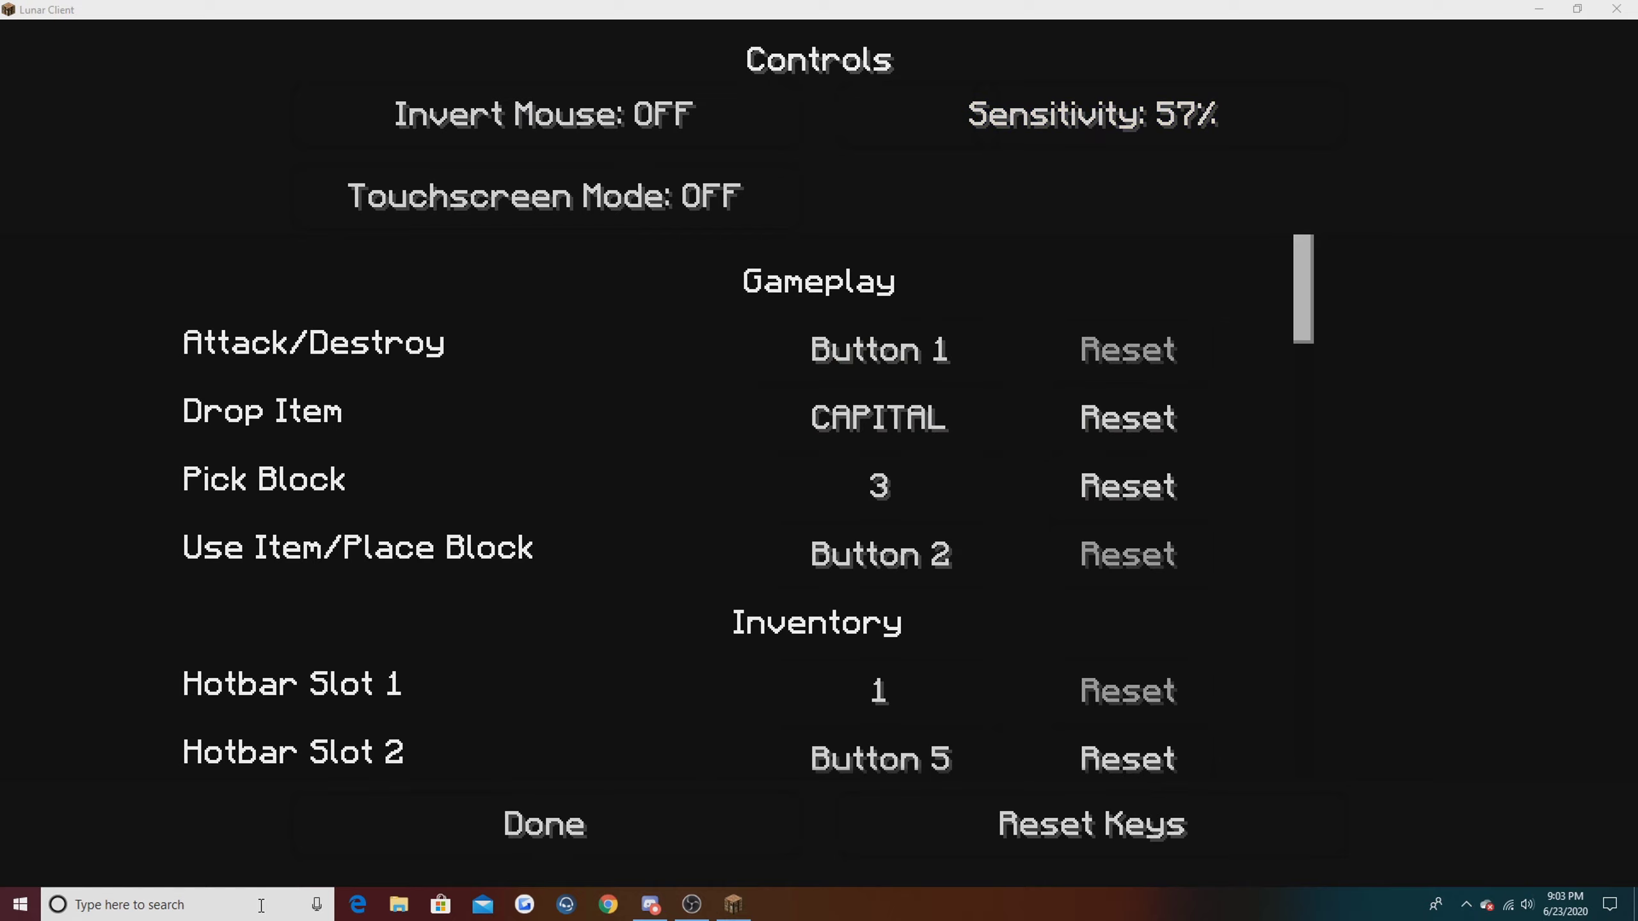
text(l)
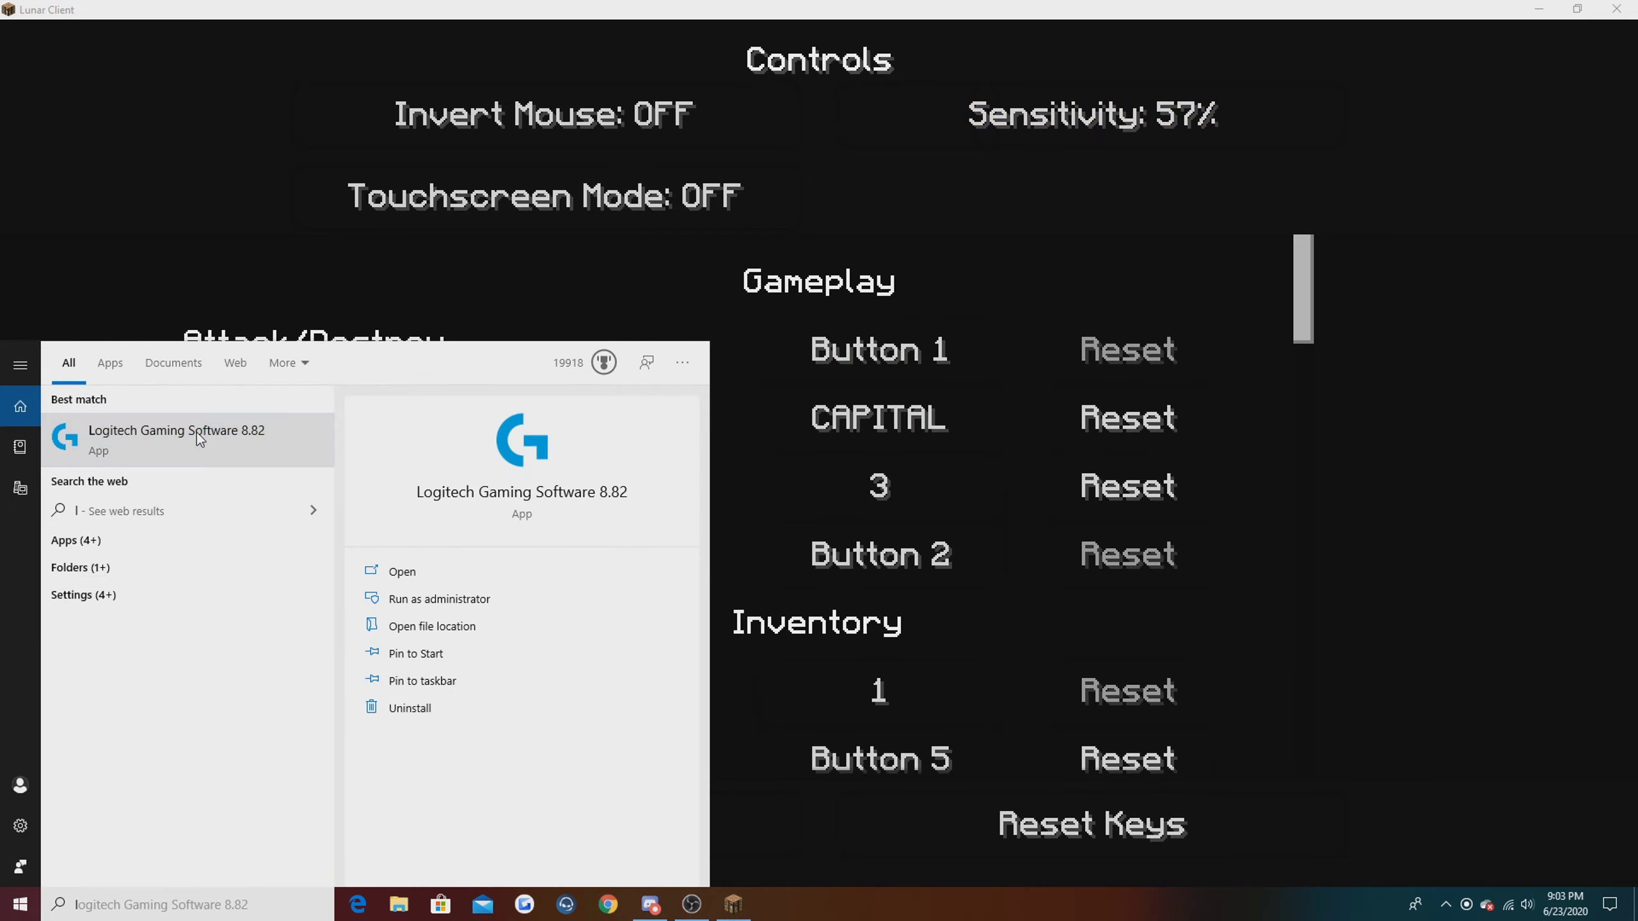
click(197, 433)
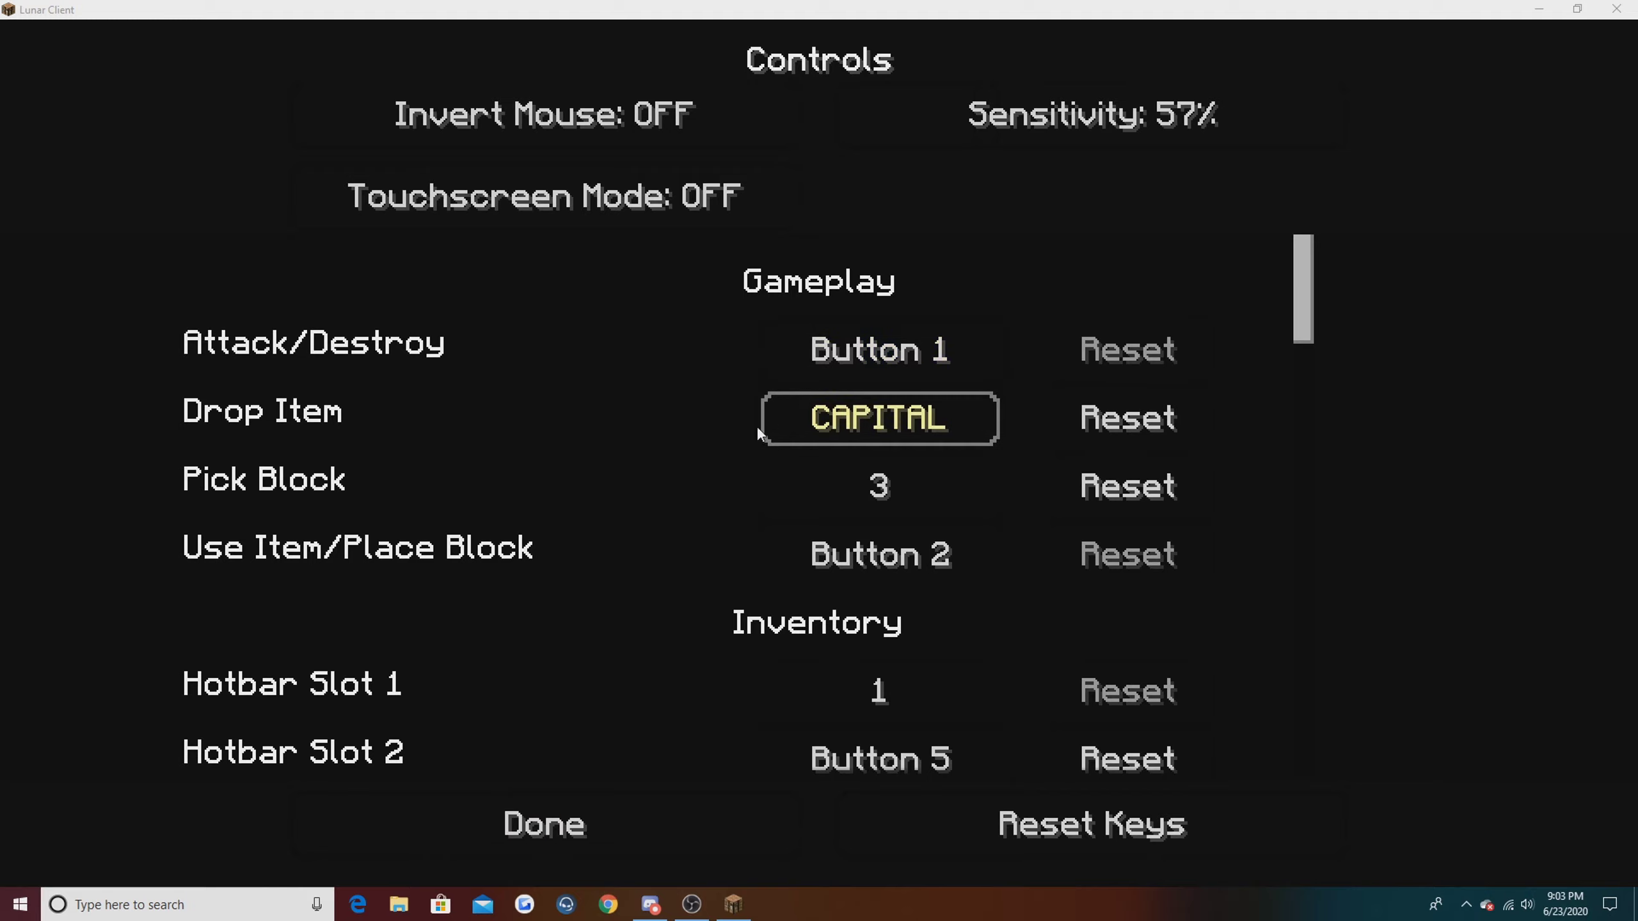
click(162, 904)
text(log)
Step: Review the Gameplay and Inventory key bindings, from Attack/Destroy through the nine hotbar slots to Inventory
scroll(682, 491, down, 1)
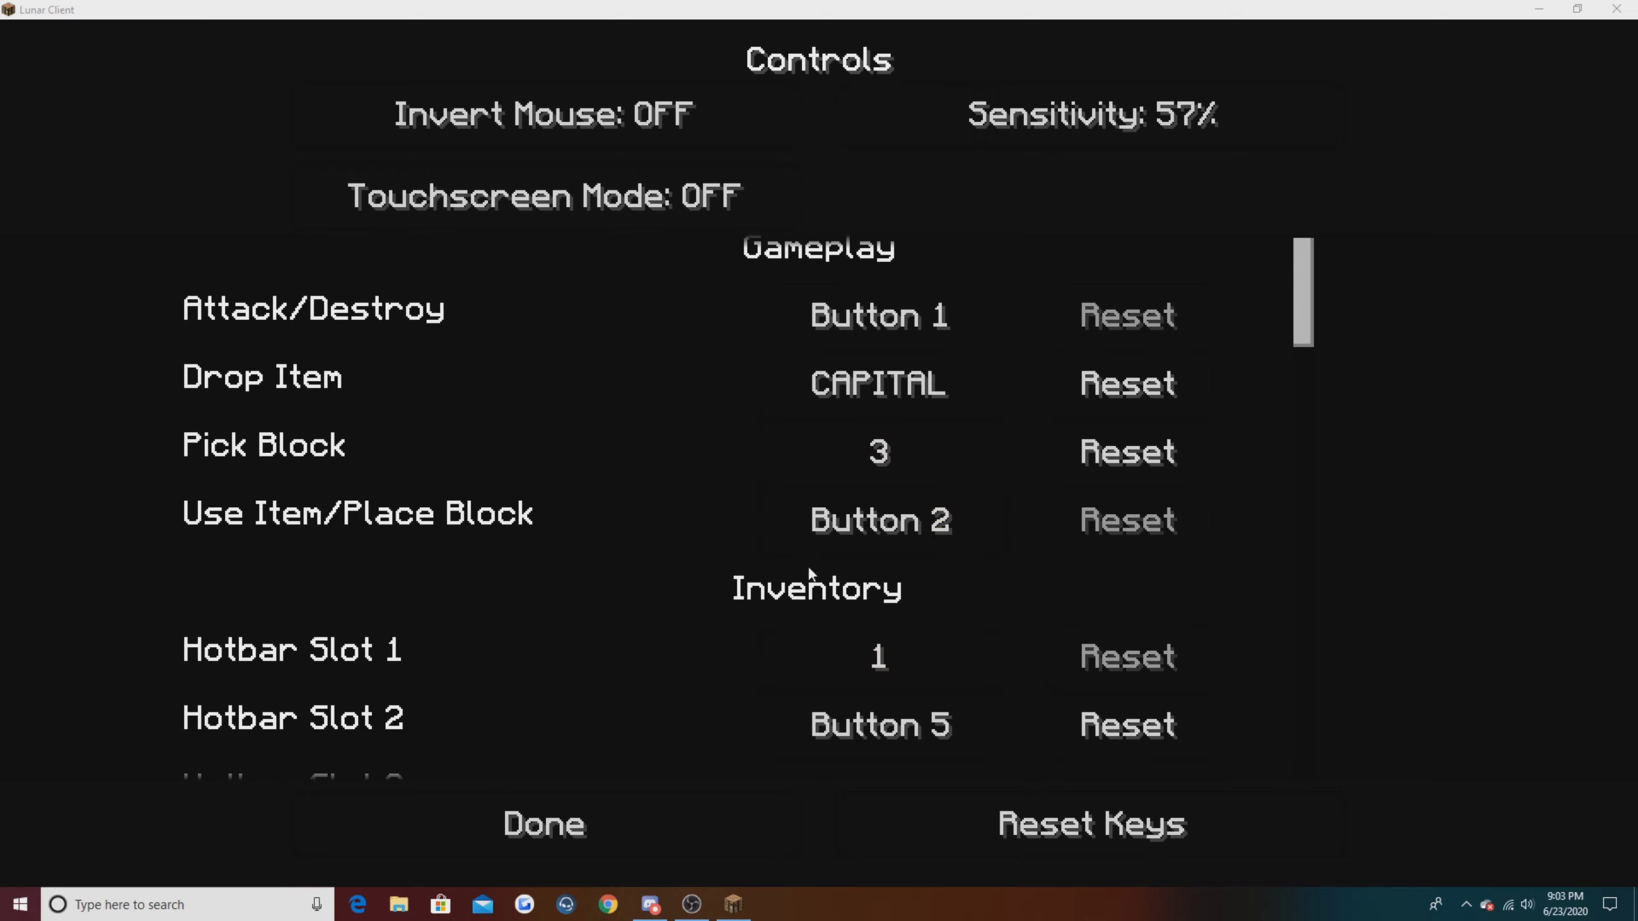
scroll(902, 560, down, 1)
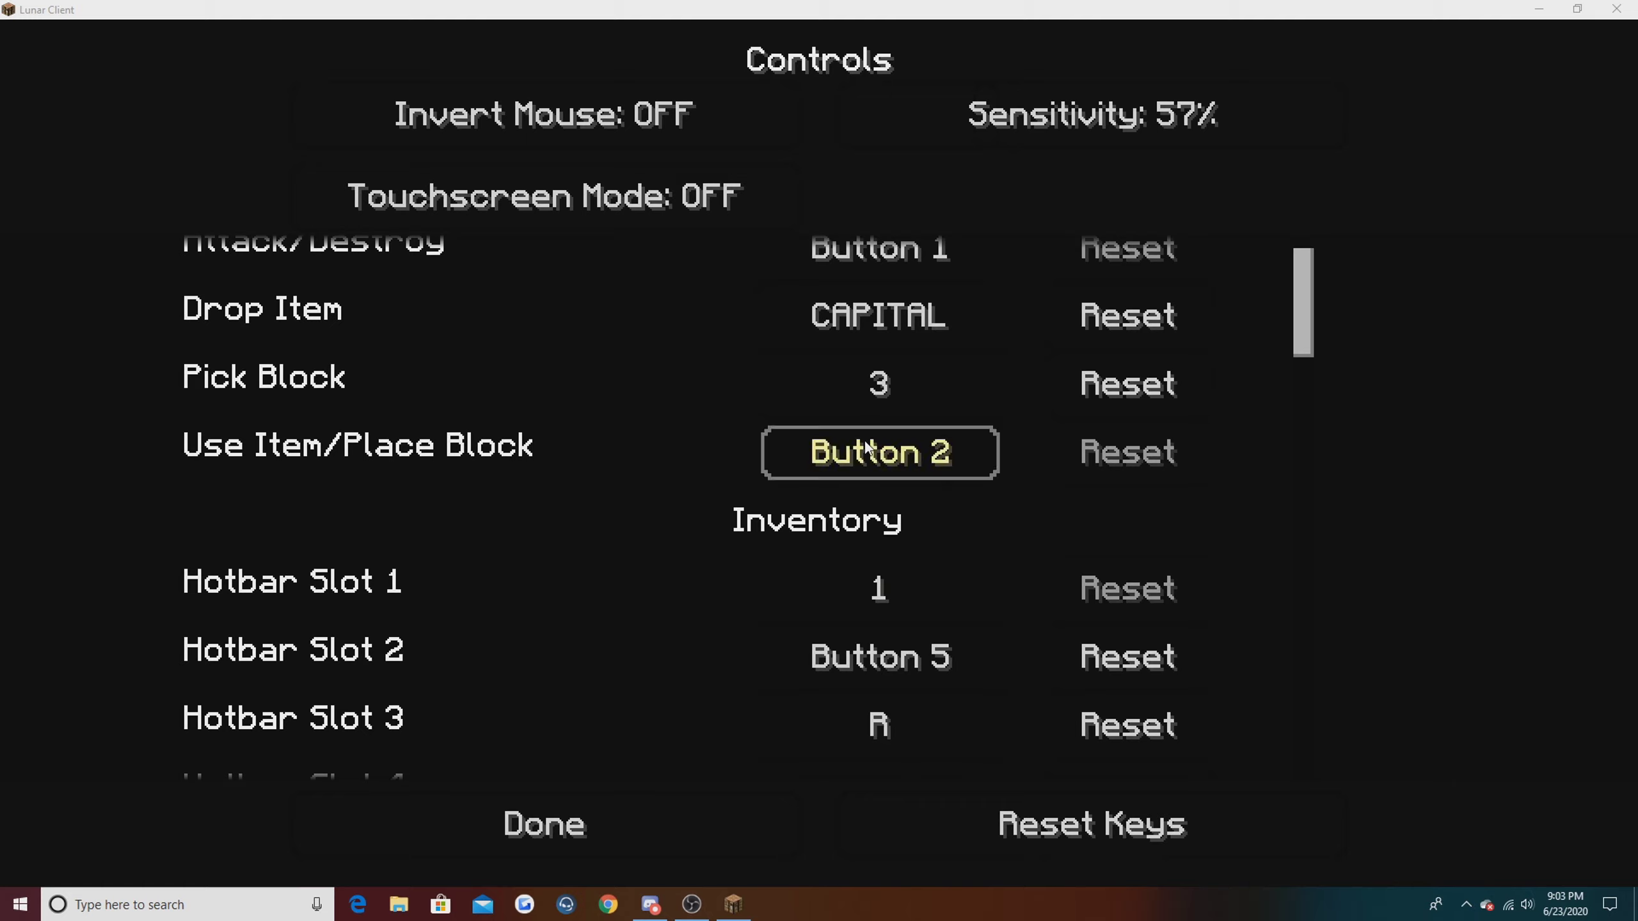
scroll(878, 594, down, 3)
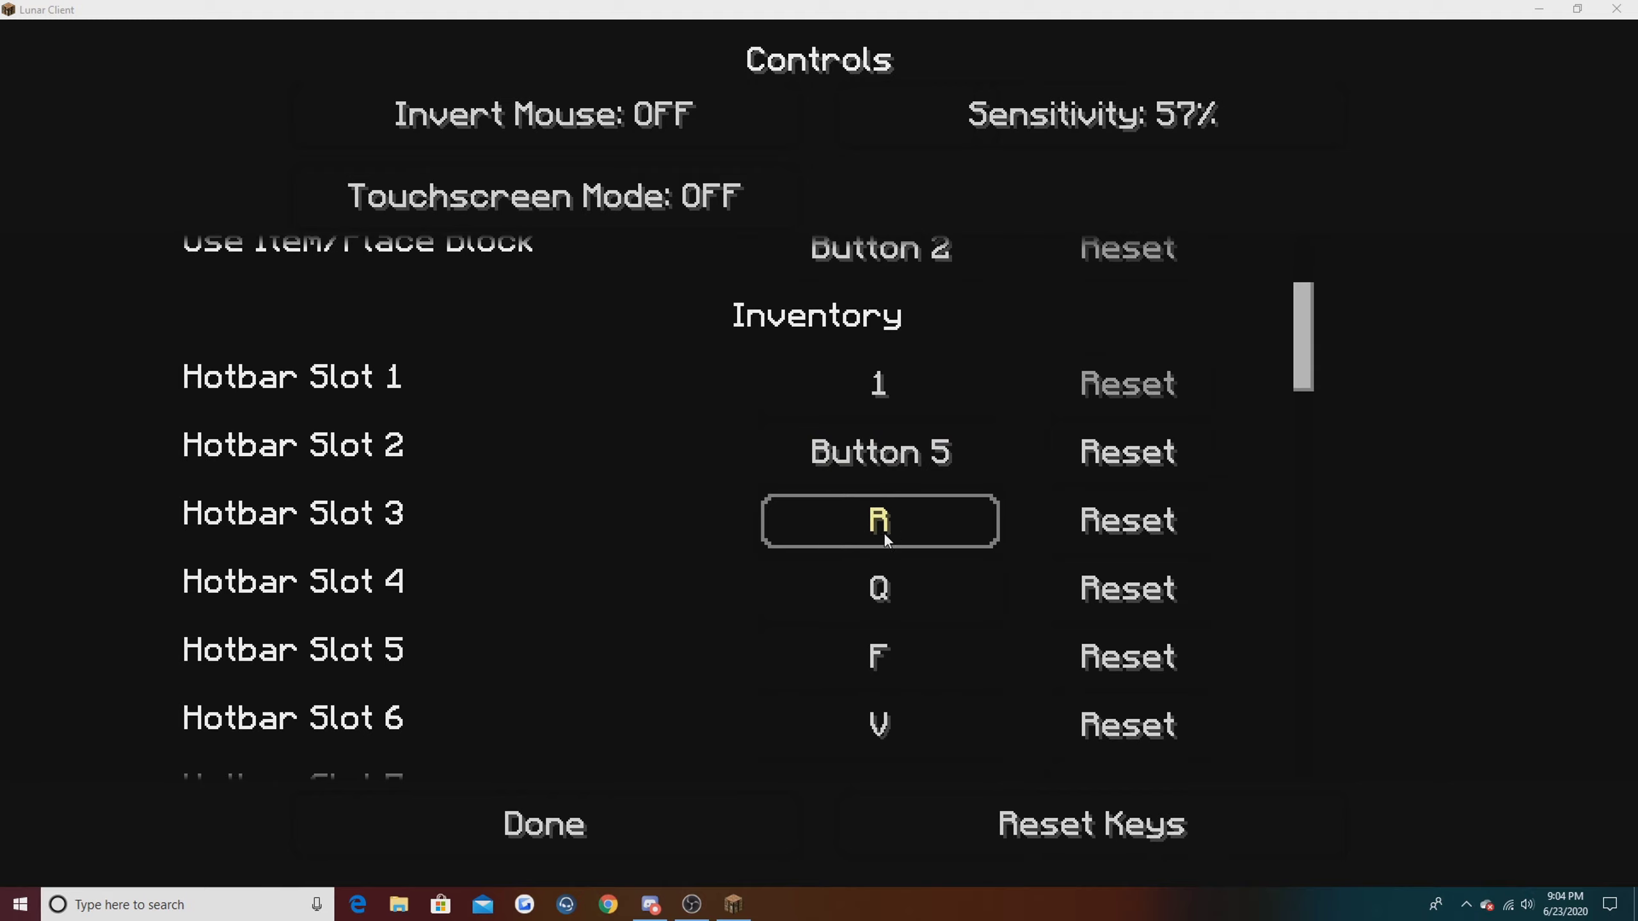
scroll(857, 555, down, 2)
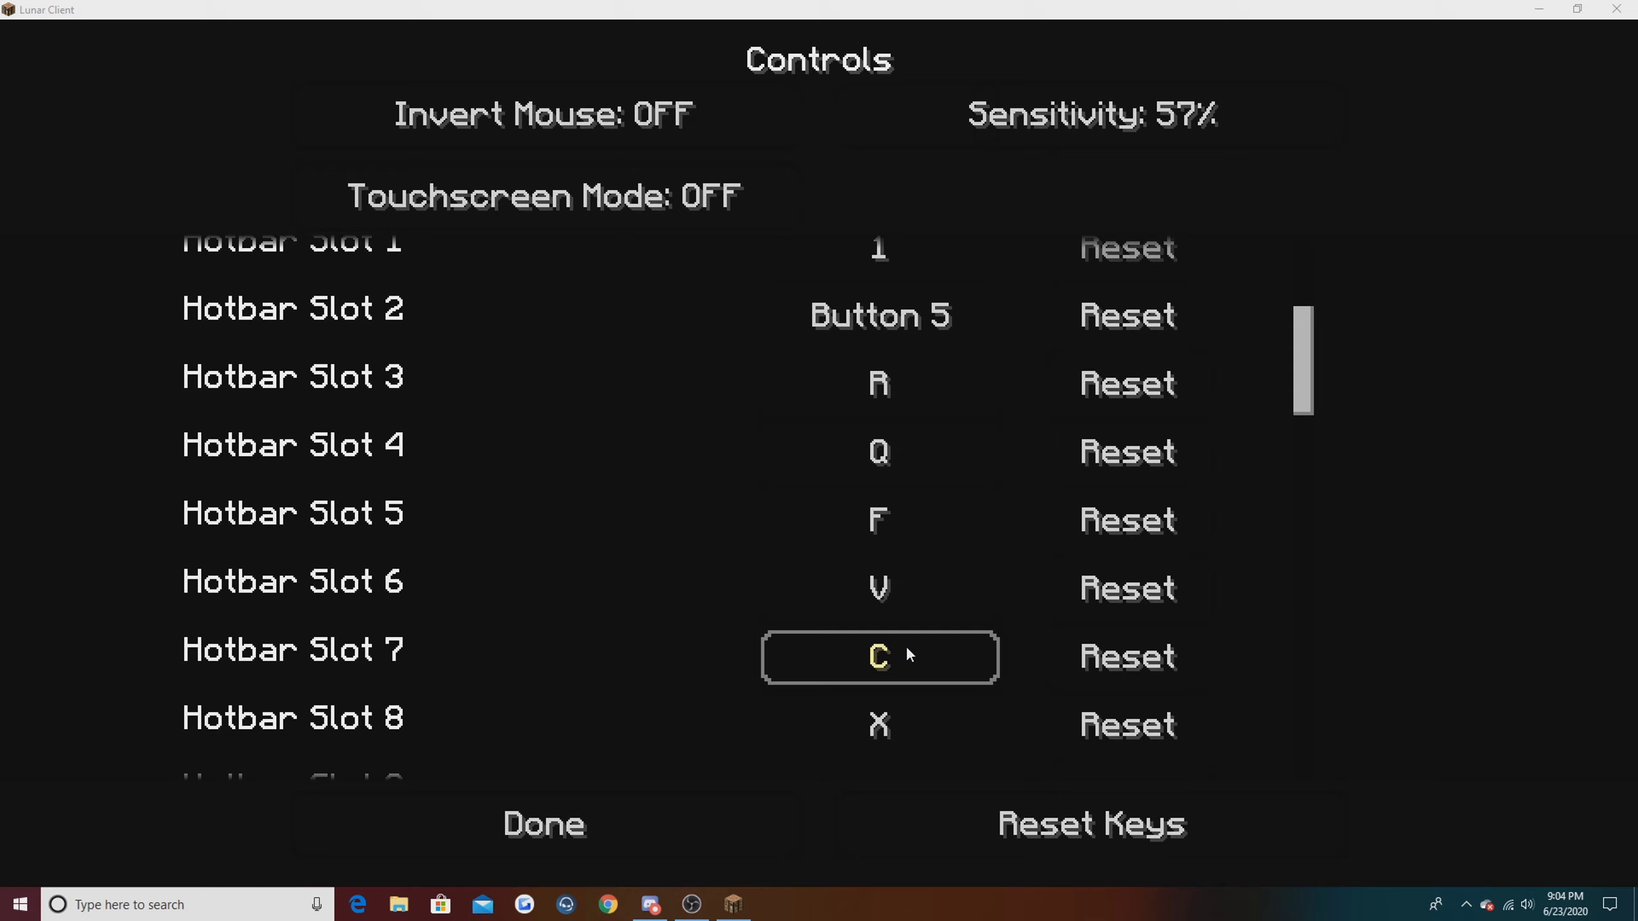
scroll(906, 645, down, 2)
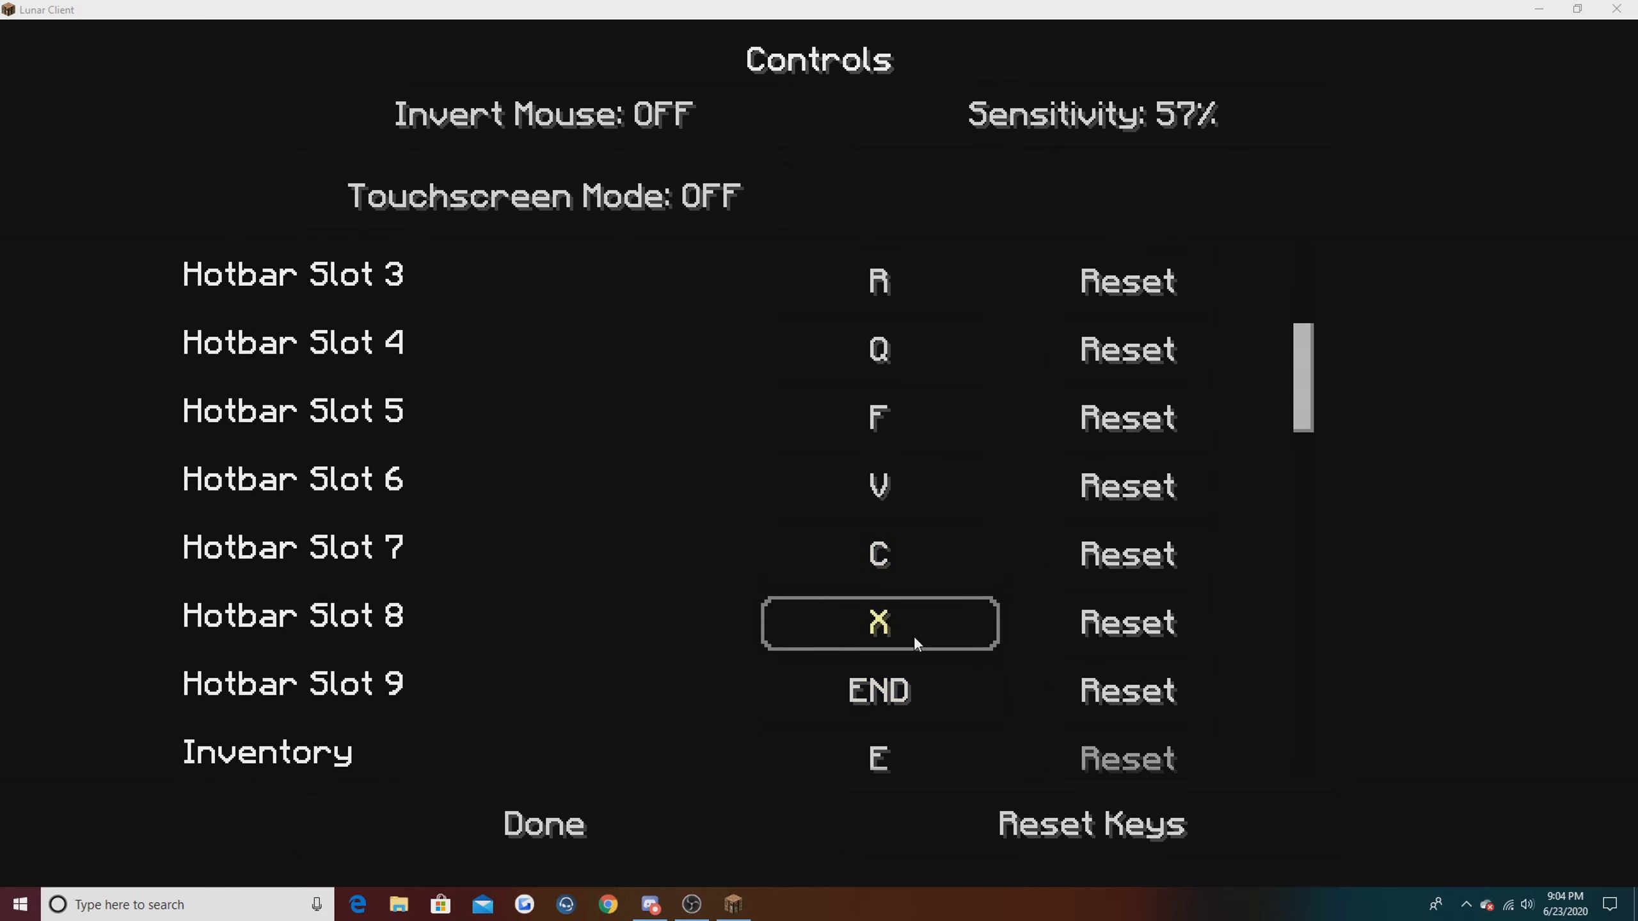
scroll(914, 634, down, 1)
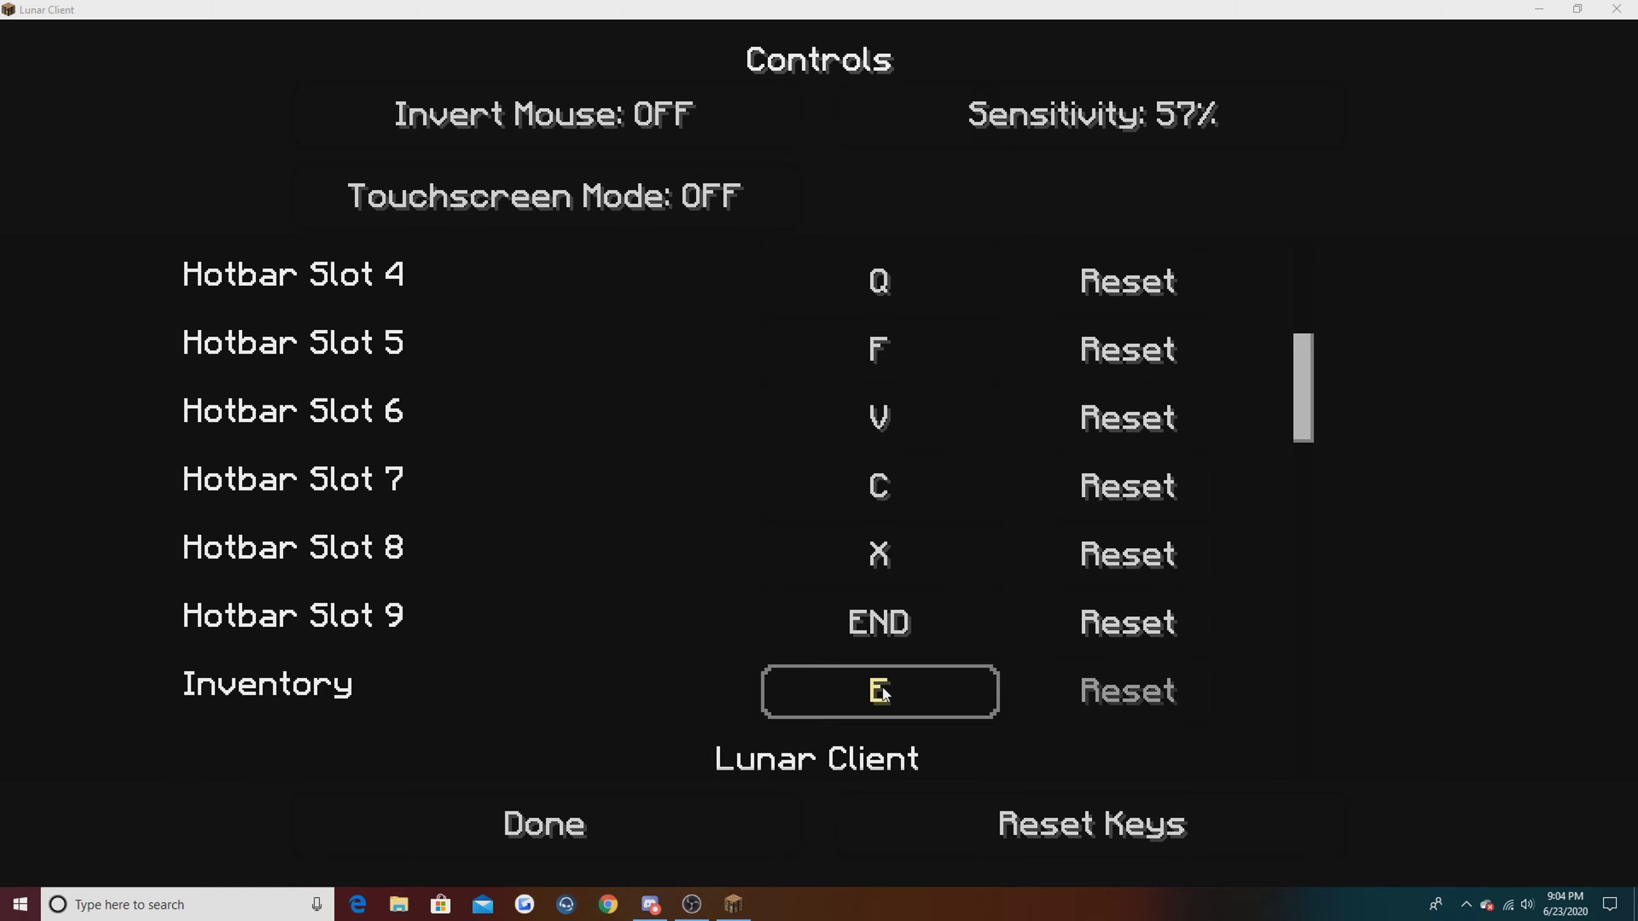
scroll(896, 692, down, 4)
scroll(929, 393, up, 4)
scroll(955, 605, up, 4)
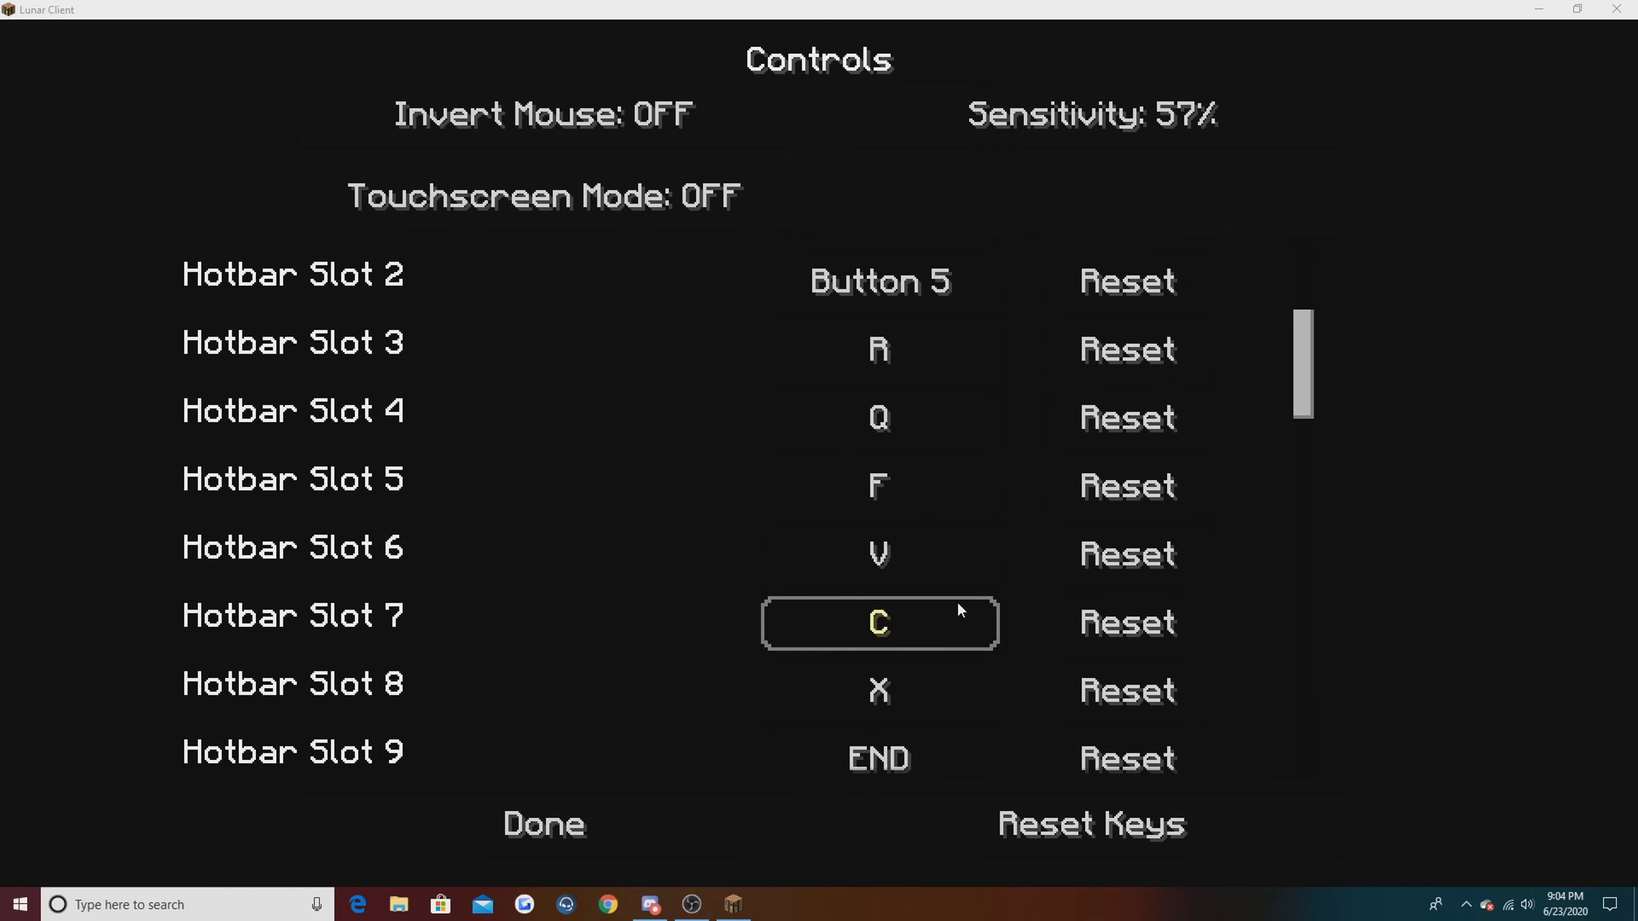
Step: Review the Lunar Client and Miscellaneous key bindings, from Create Waypoint to Zoom
scroll(957, 605, down, 14)
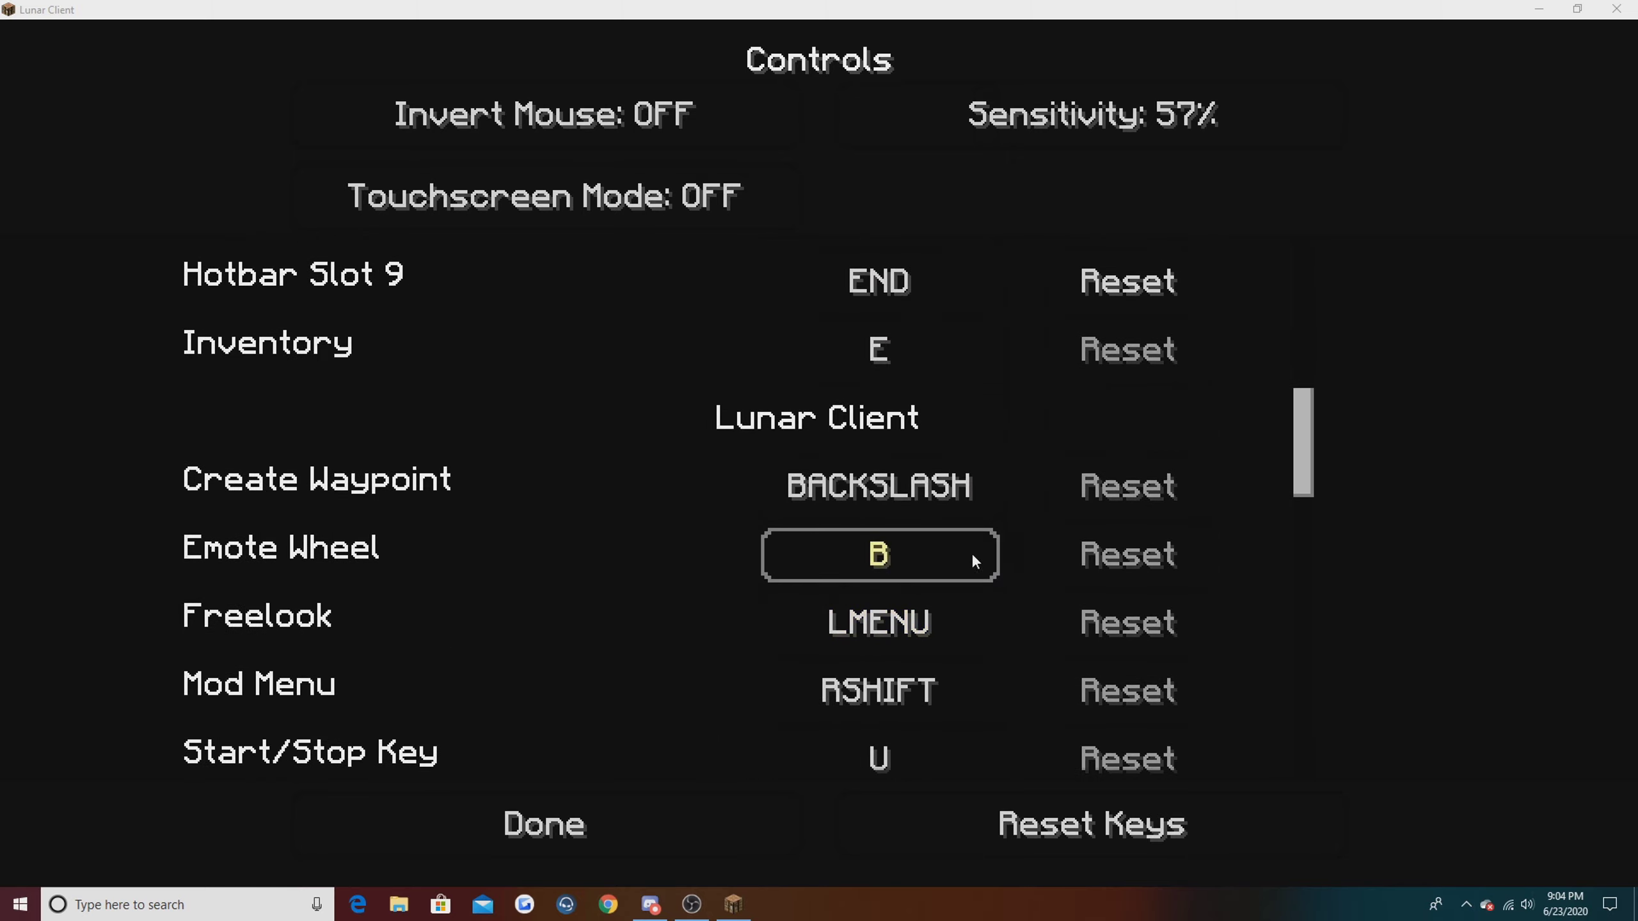
scroll(902, 528, down, 2)
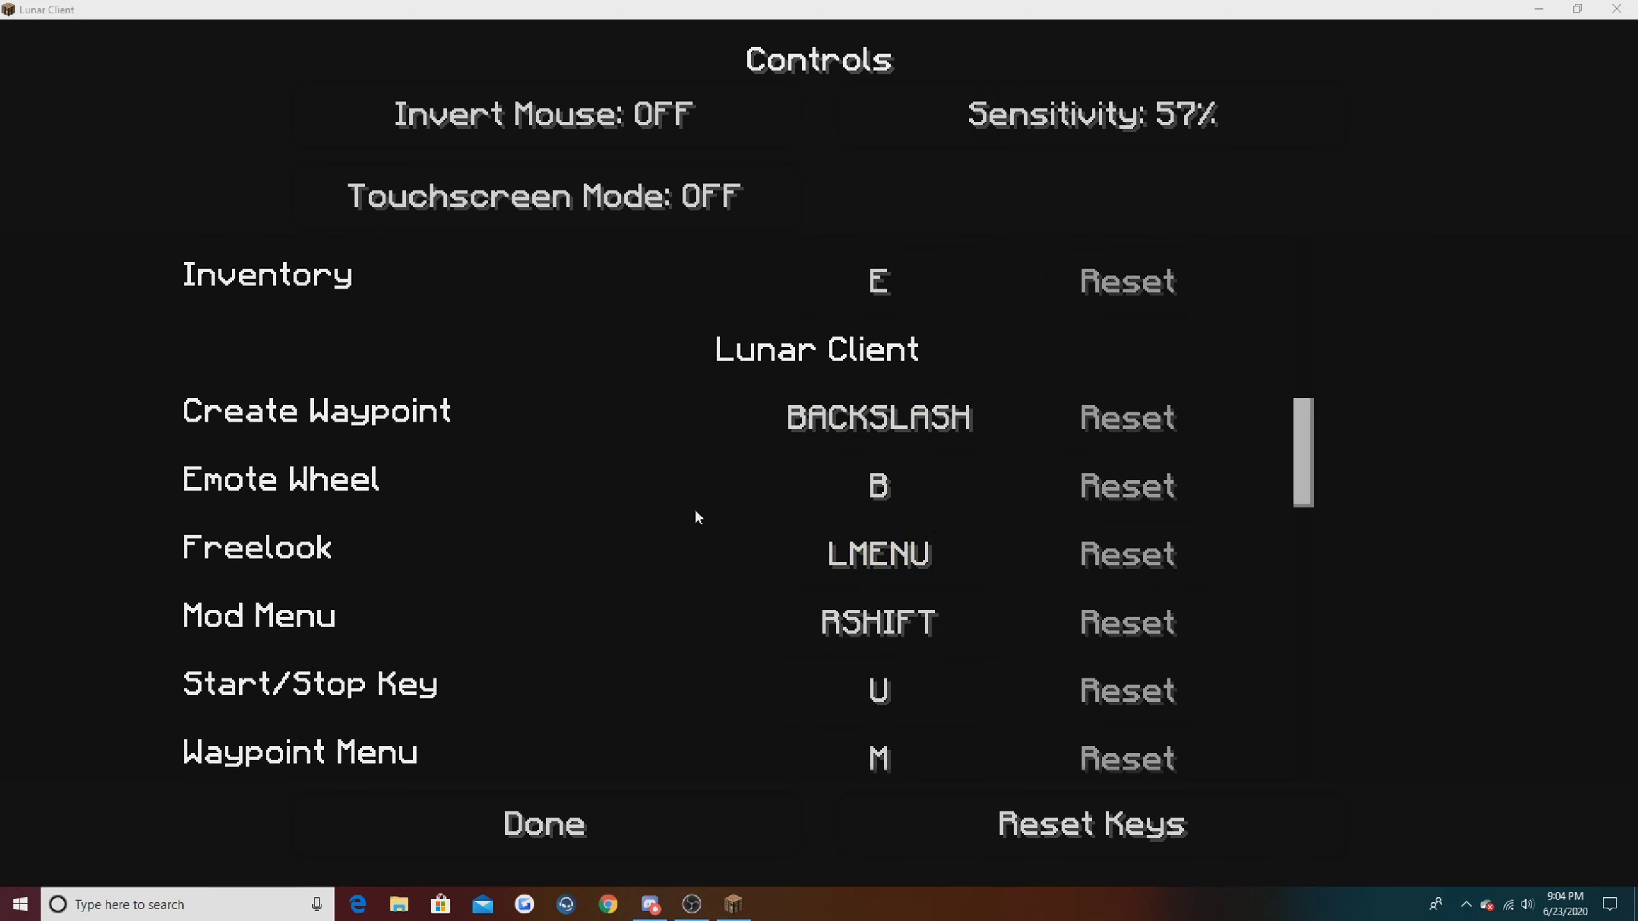
scroll(993, 387, down, 2)
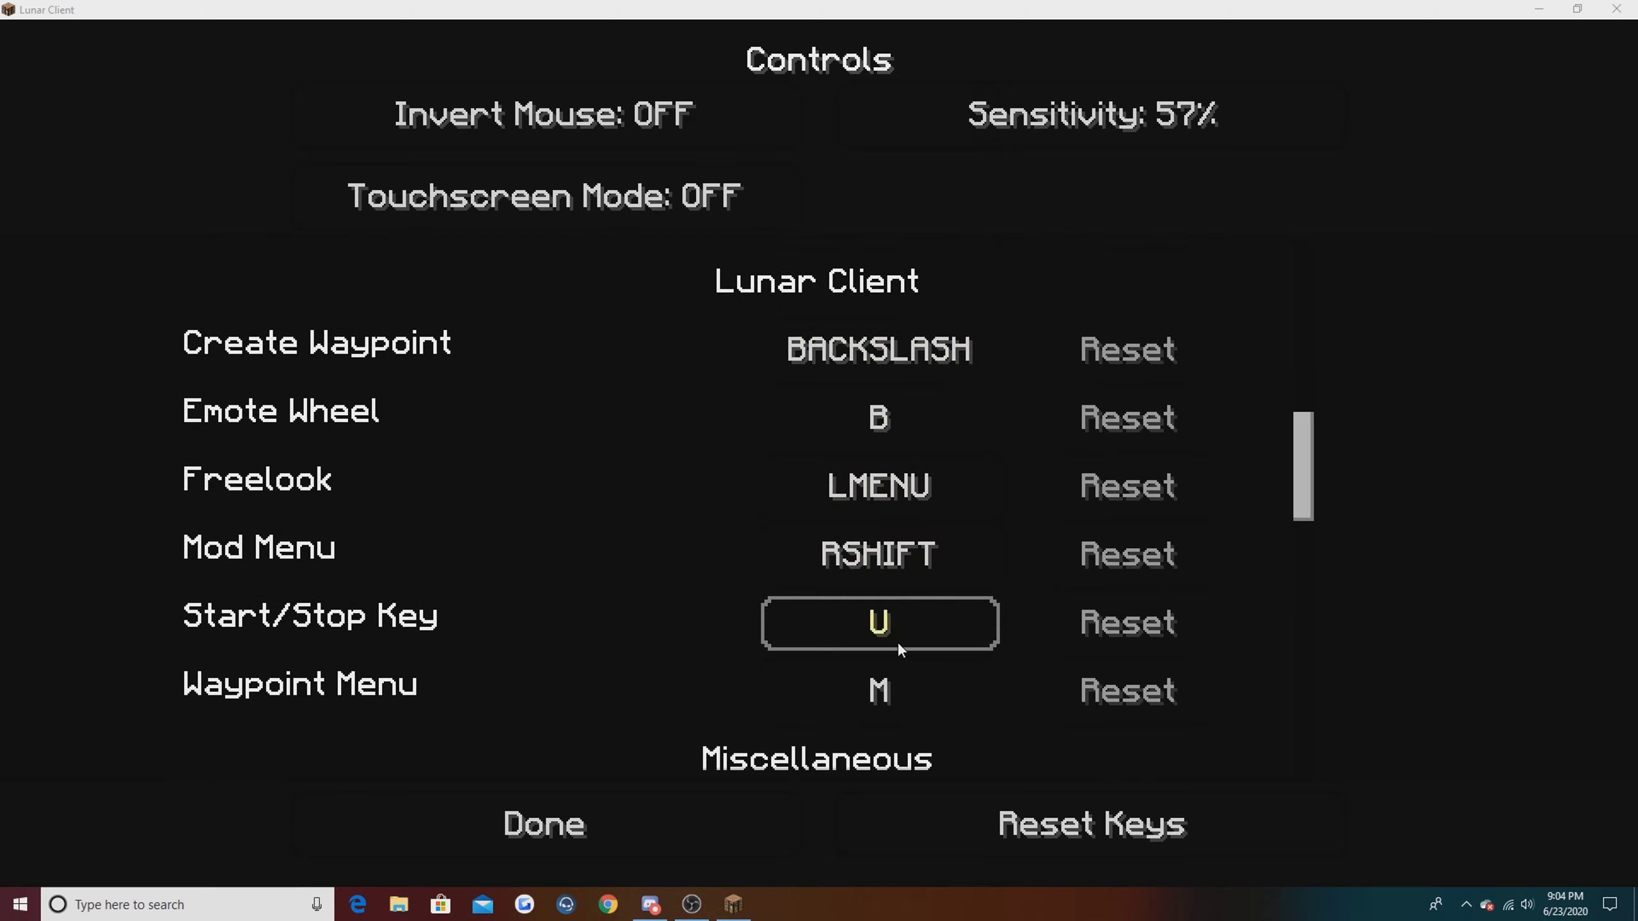
scroll(918, 664, down, 10)
scroll(903, 602, down, 3)
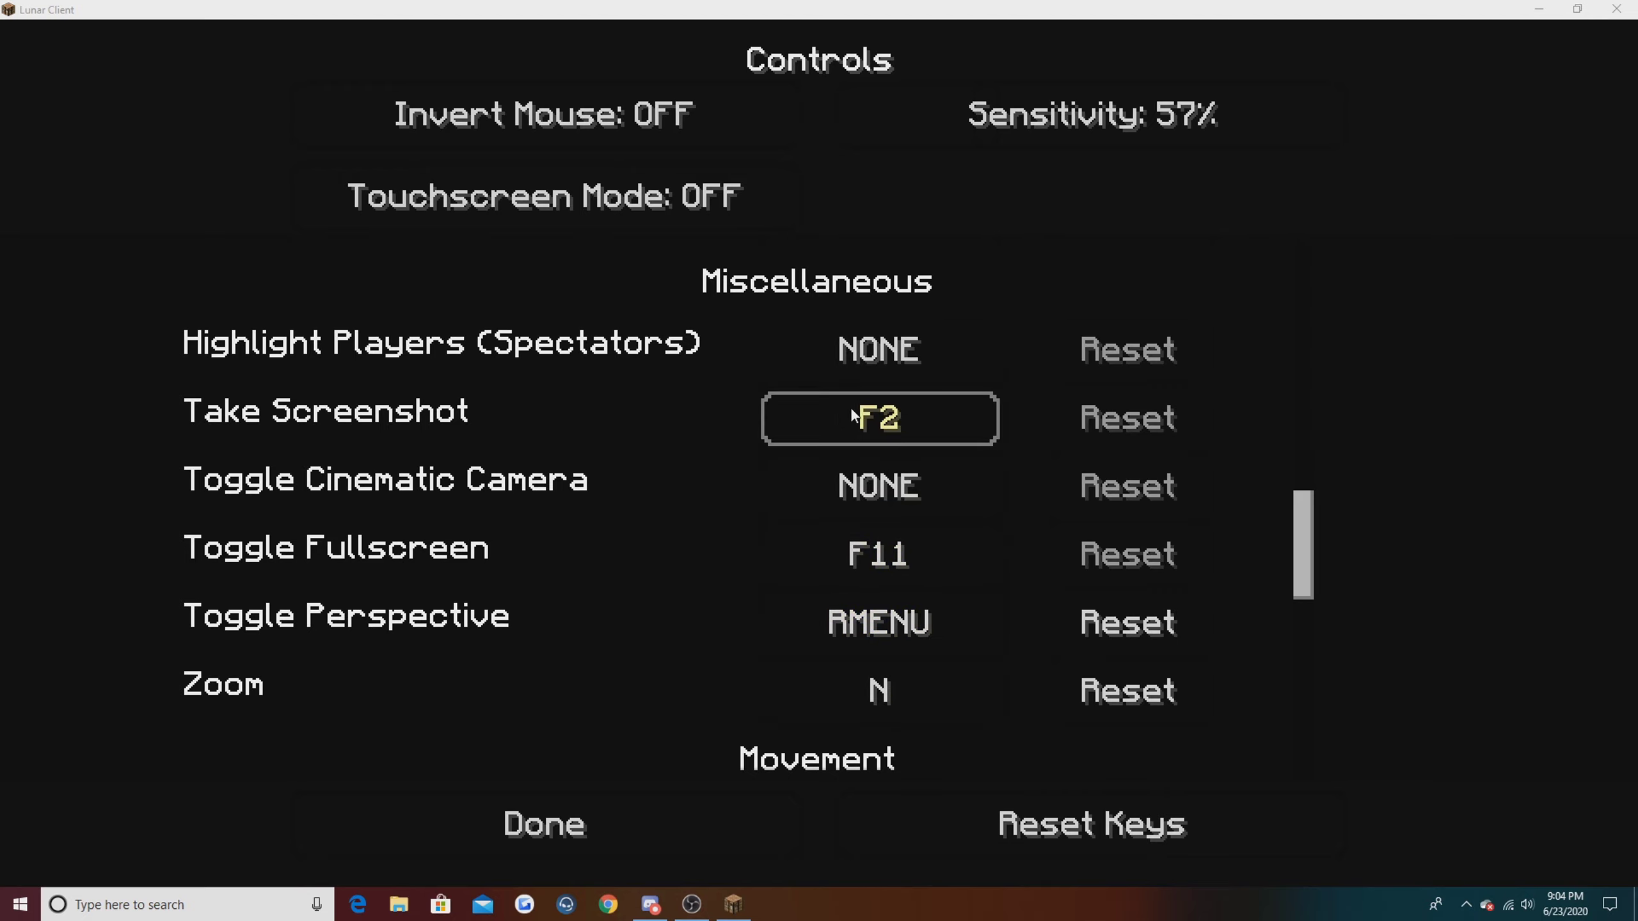
Step: Review the Movement, Multiplayer and Streaming key bindings down to the end of the controls list
scroll(865, 452, down, 3)
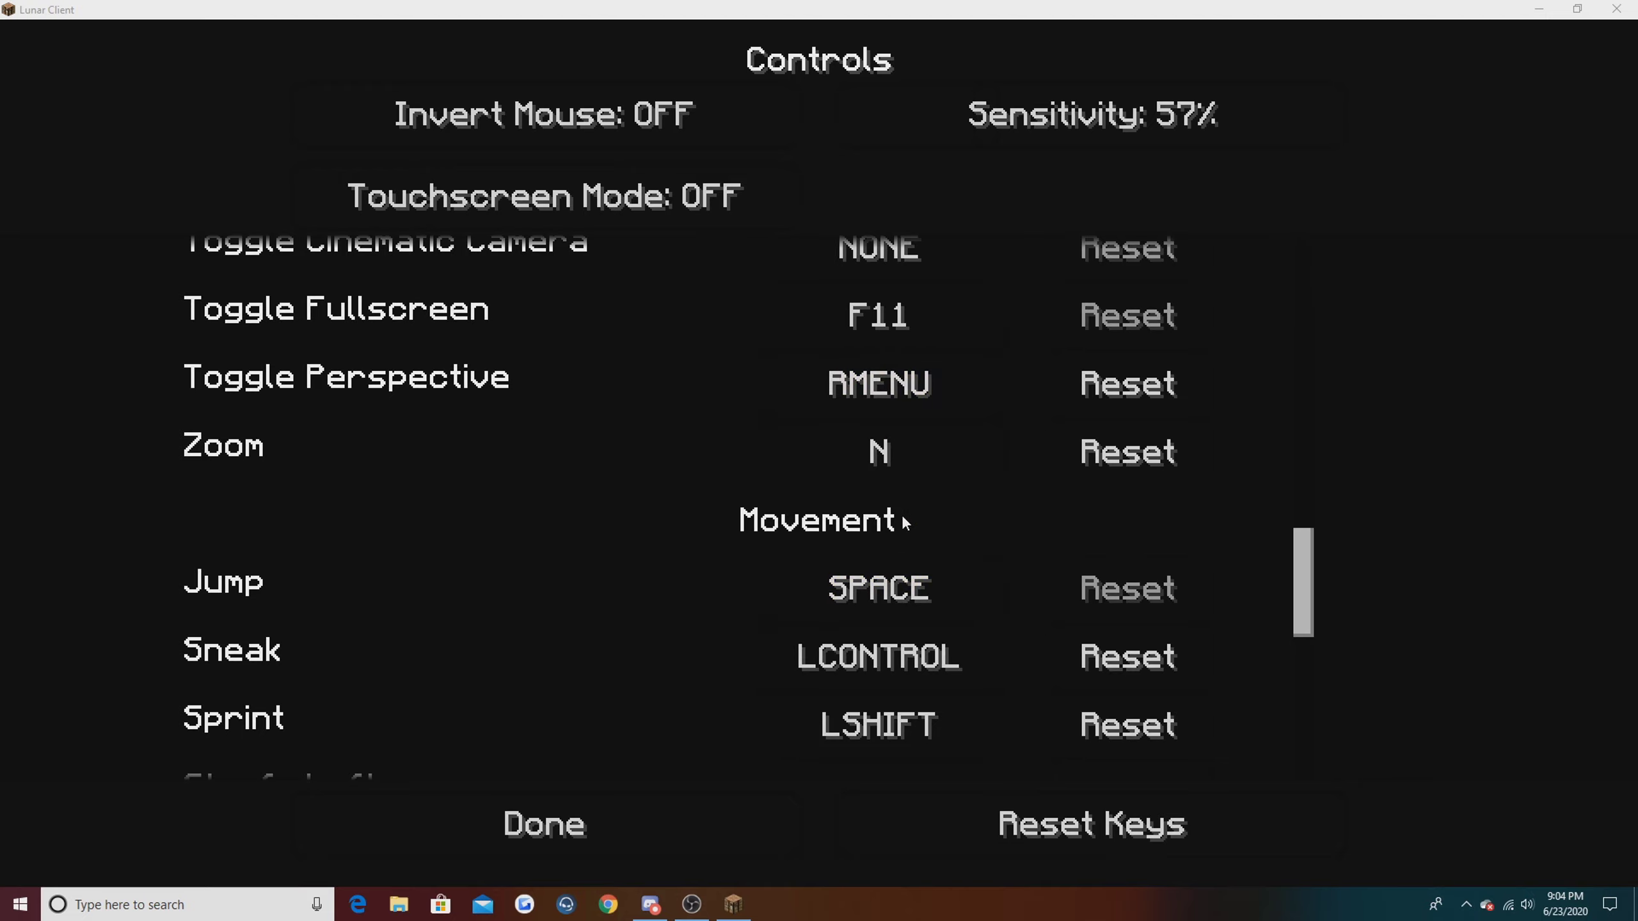
scroll(896, 595, down, 2)
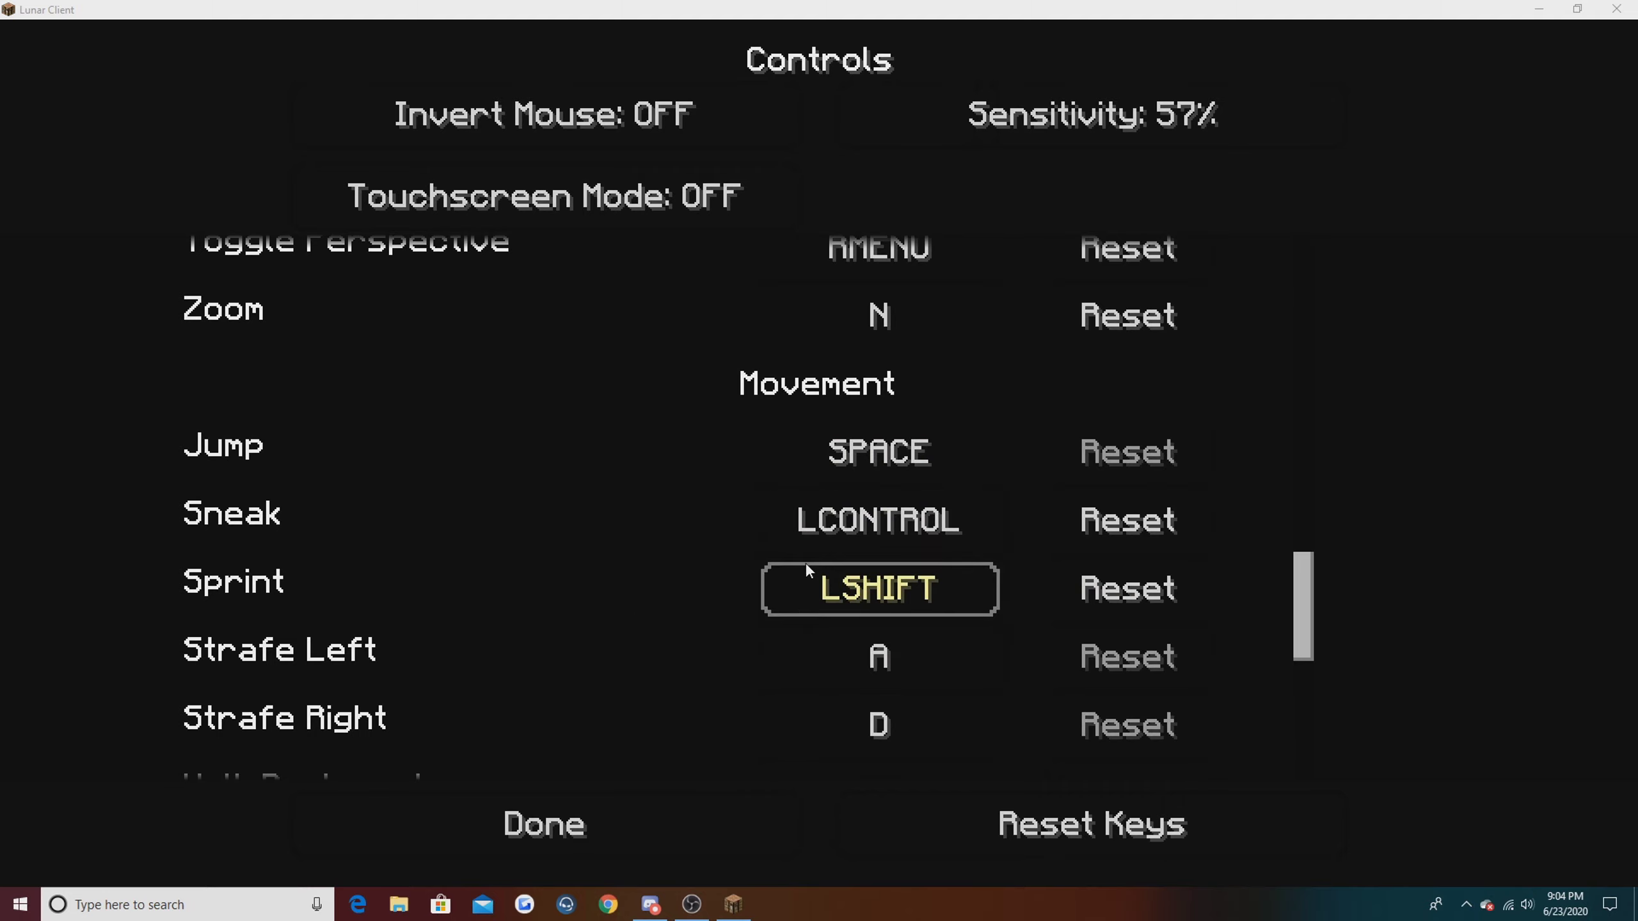
scroll(793, 570, down, 3)
scroll(781, 576, down, 2)
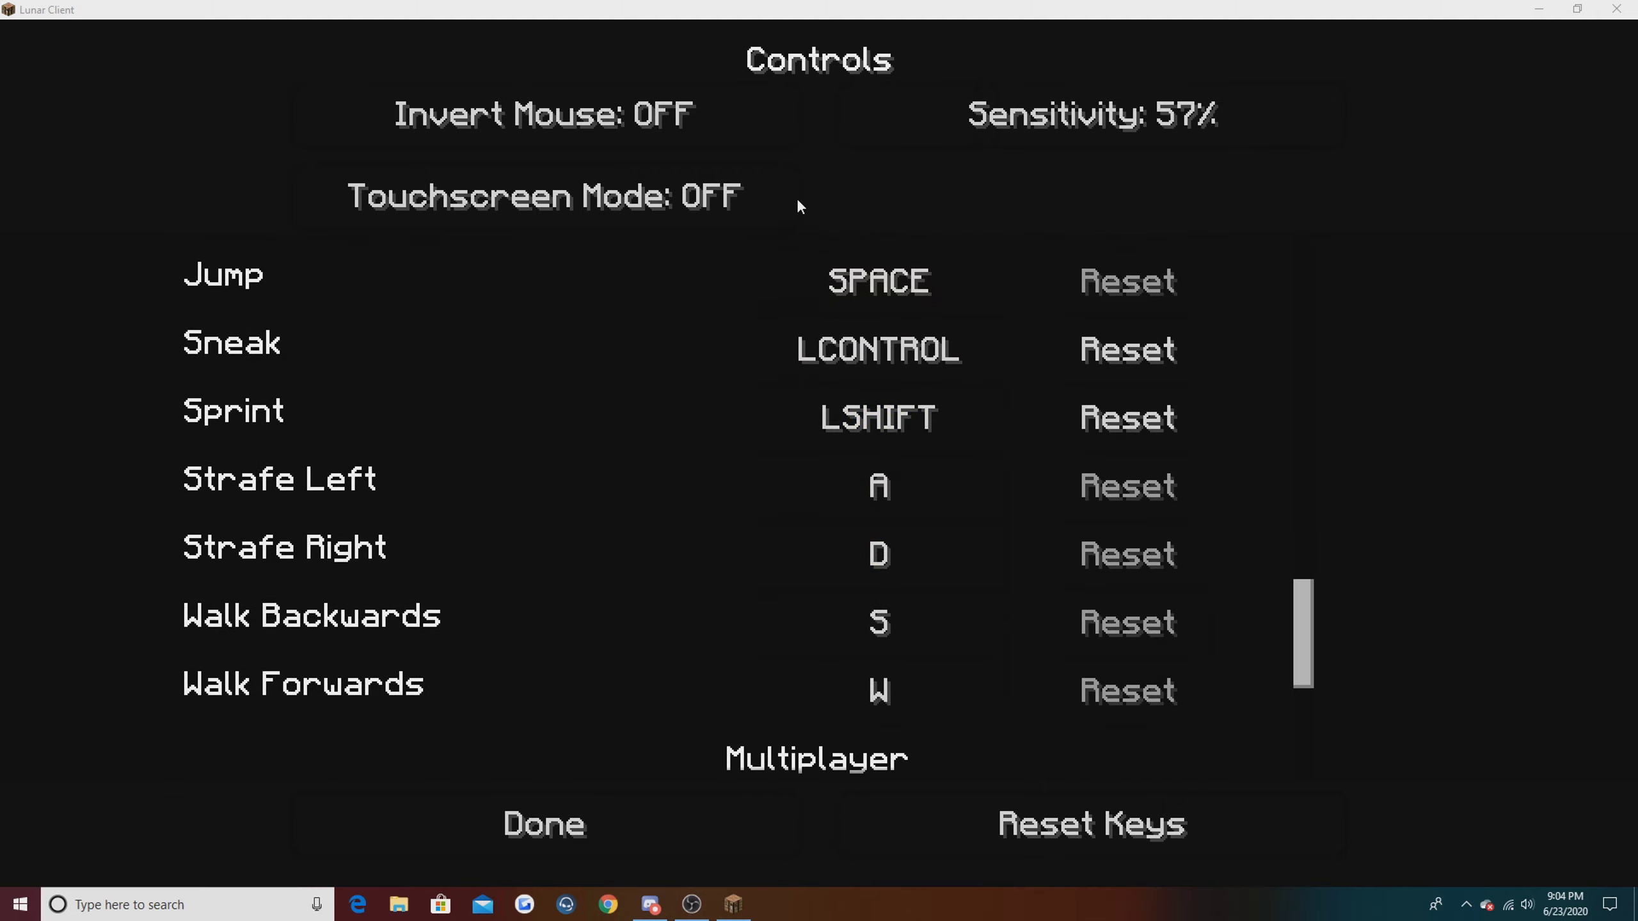
scroll(765, 465, up, 3)
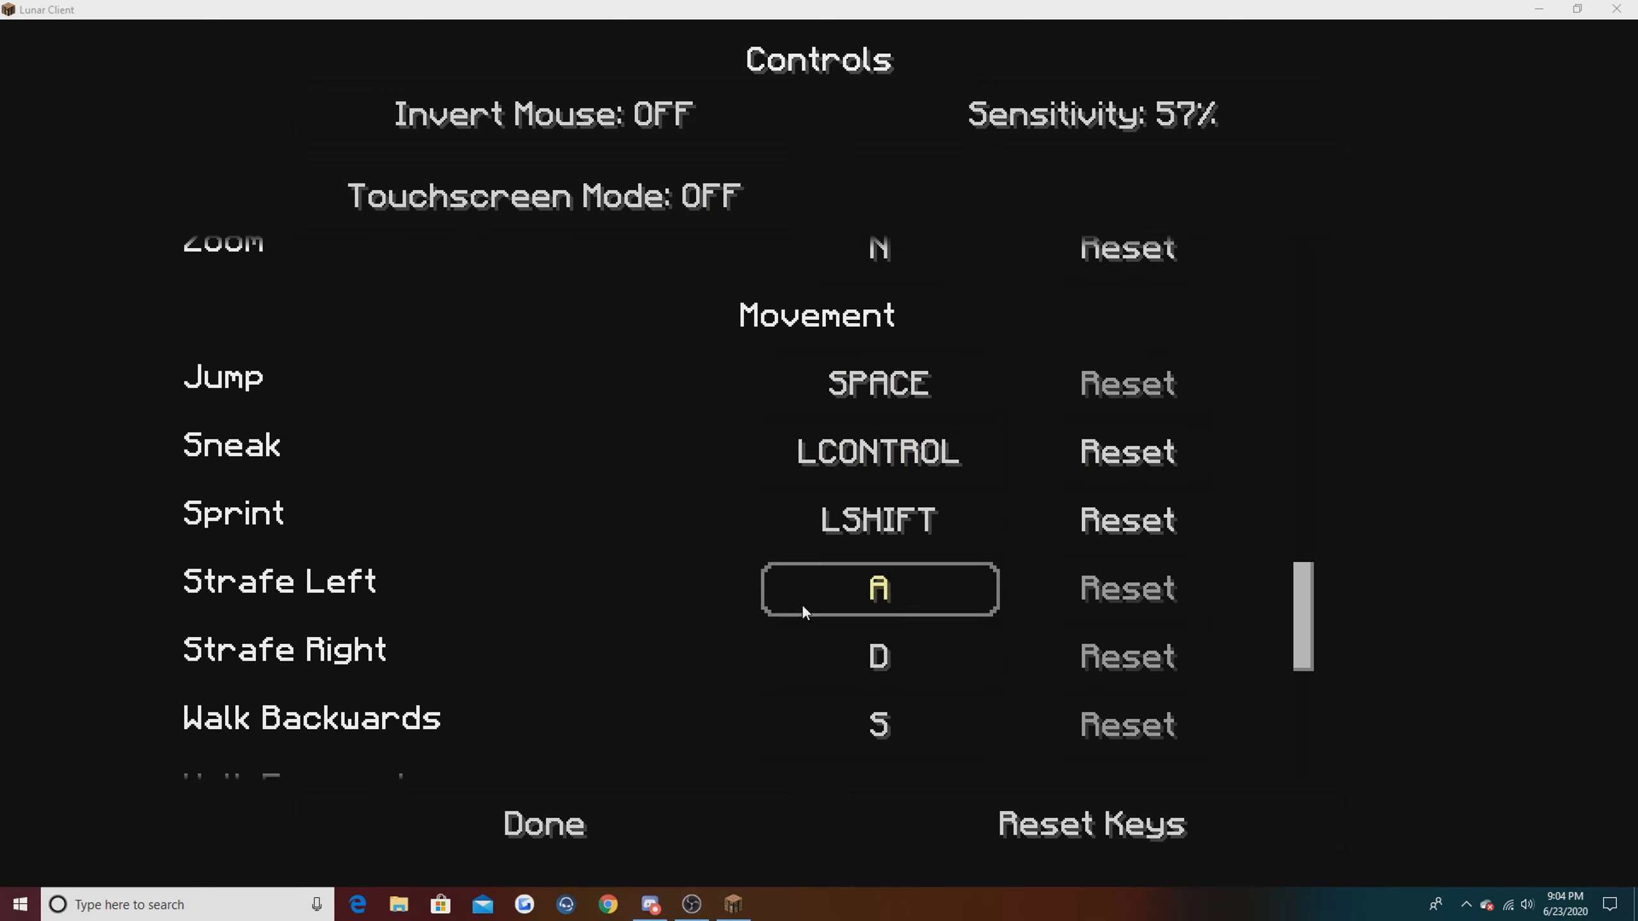
scroll(1033, 483, down, 1)
scroll(837, 537, down, 3)
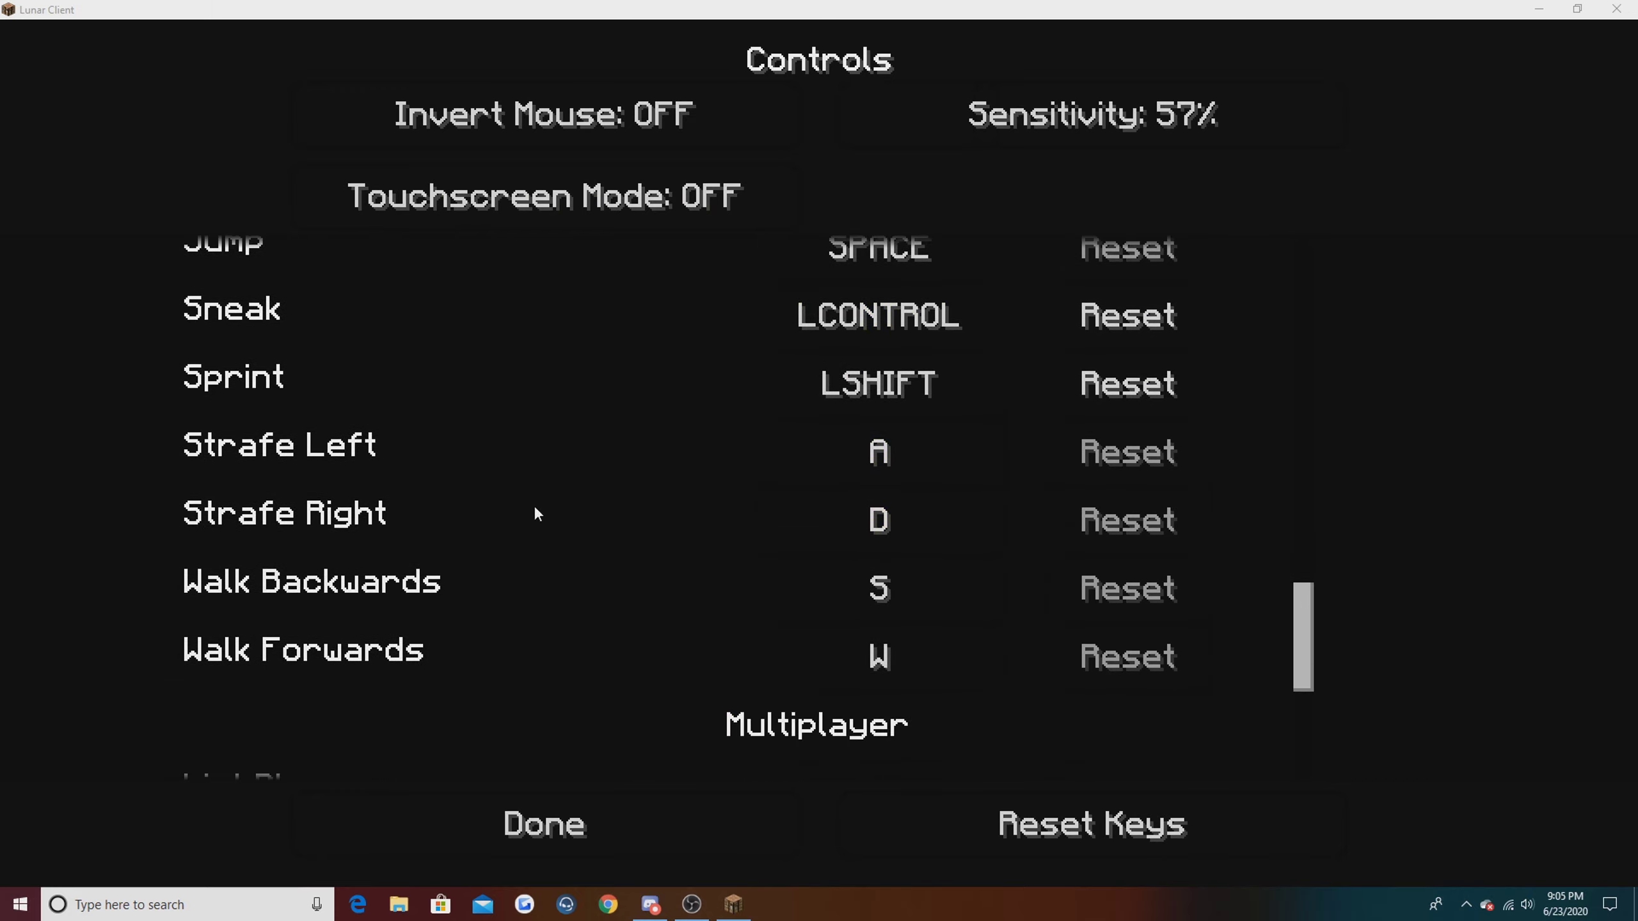
scroll(856, 438, down, 10)
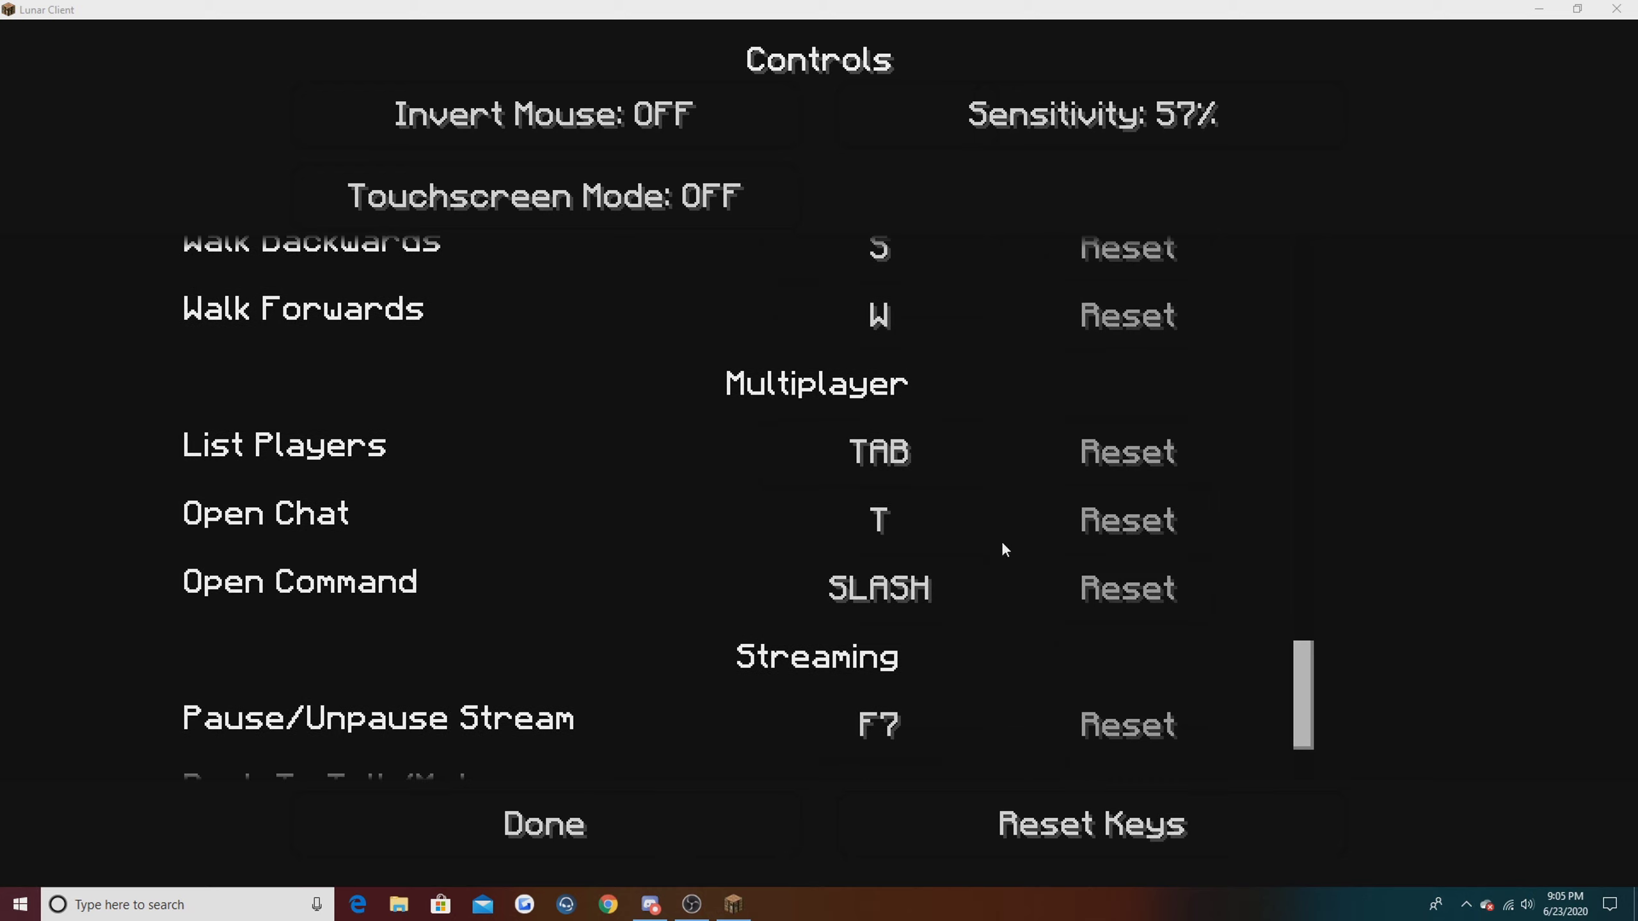
scroll(787, 567, down, 5)
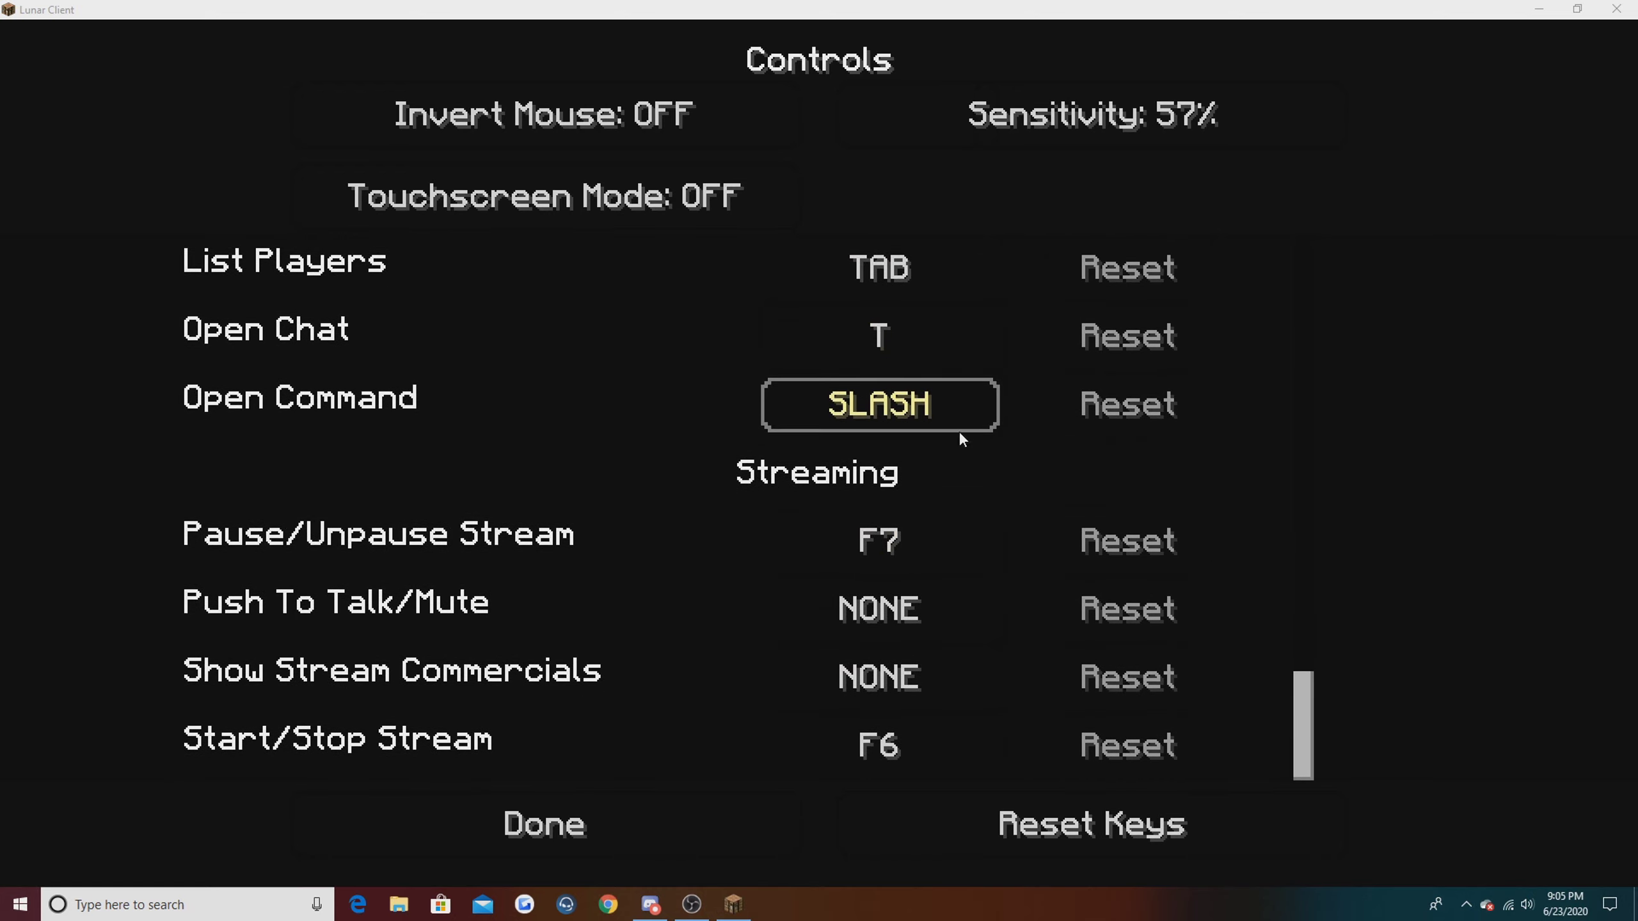
Step: Leave the key bindings, open the Video Settings and look through the Shaders options
click(632, 821)
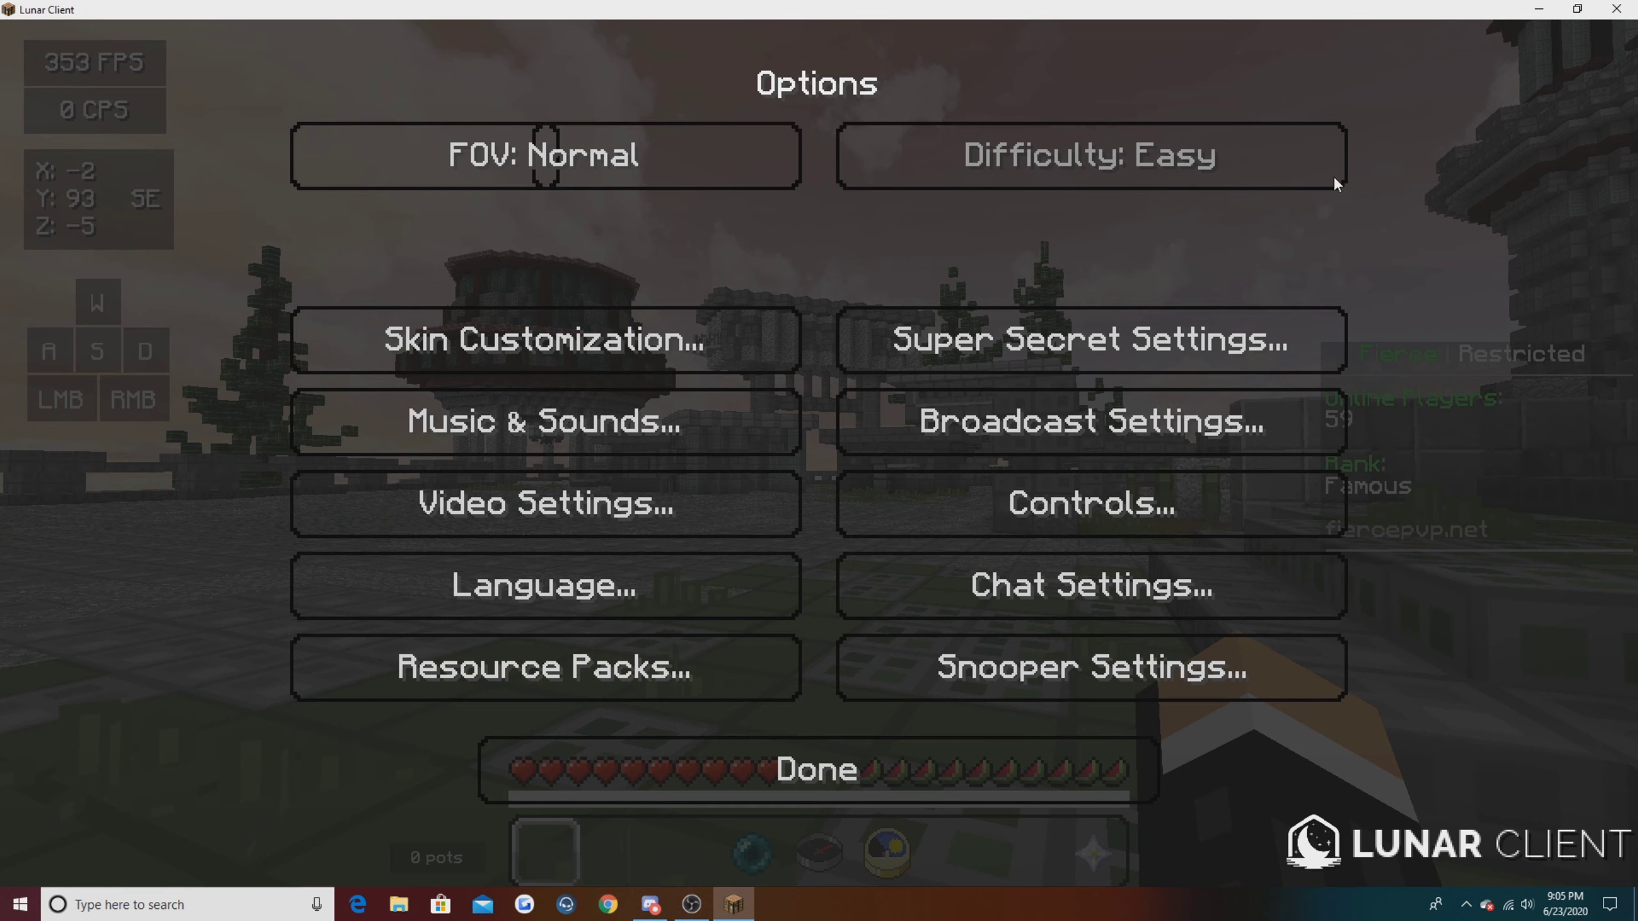
click(590, 493)
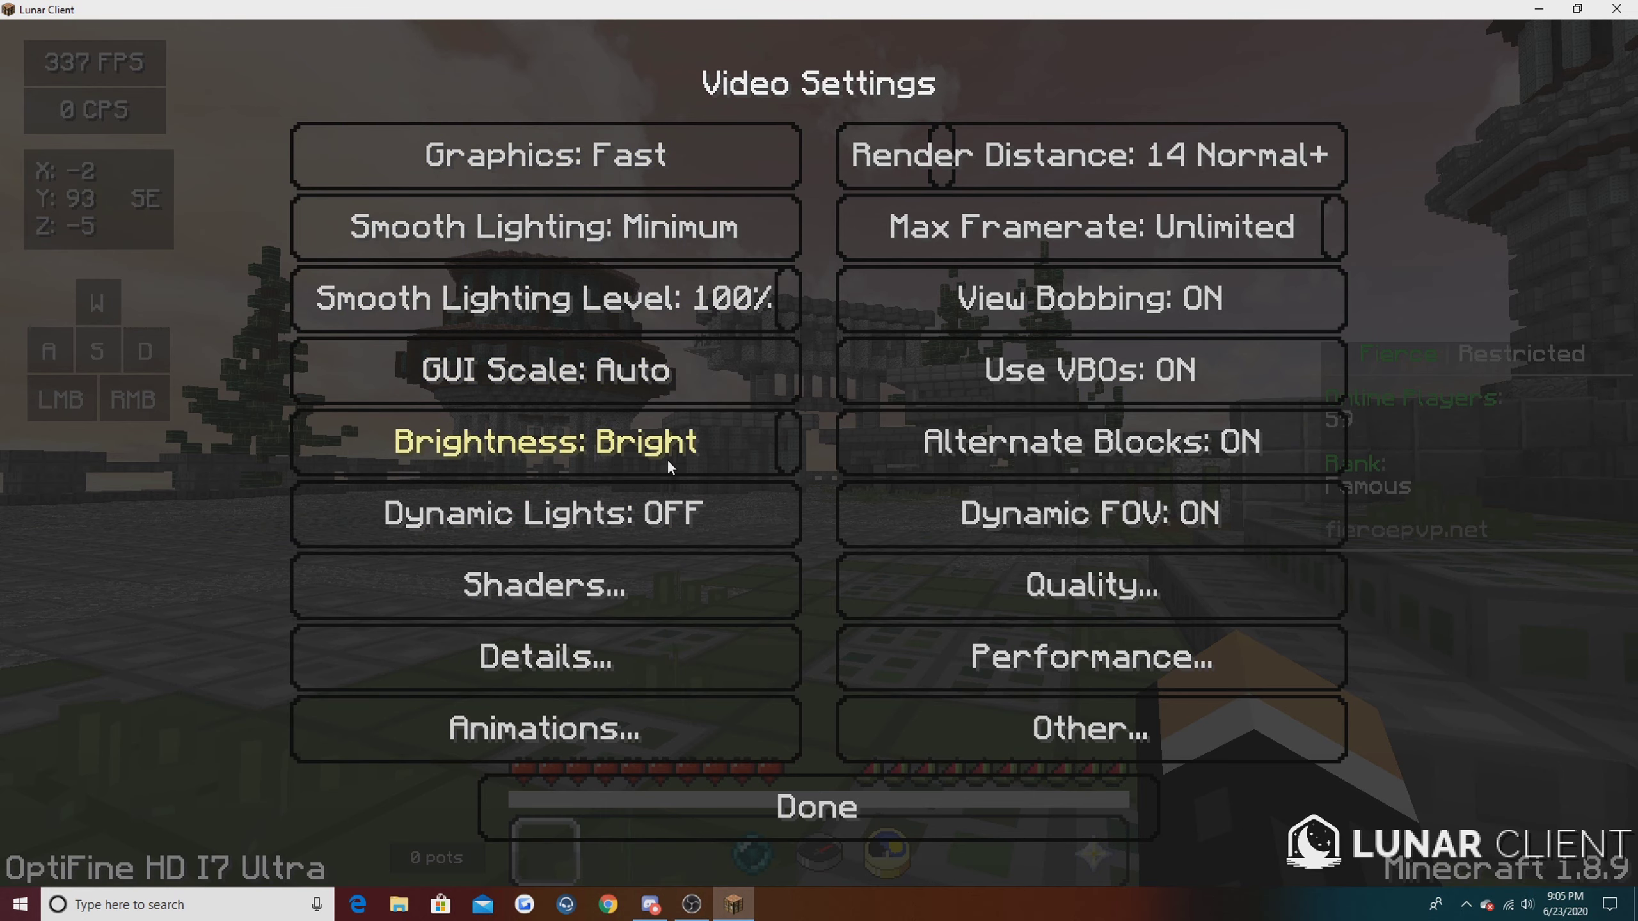
click(633, 605)
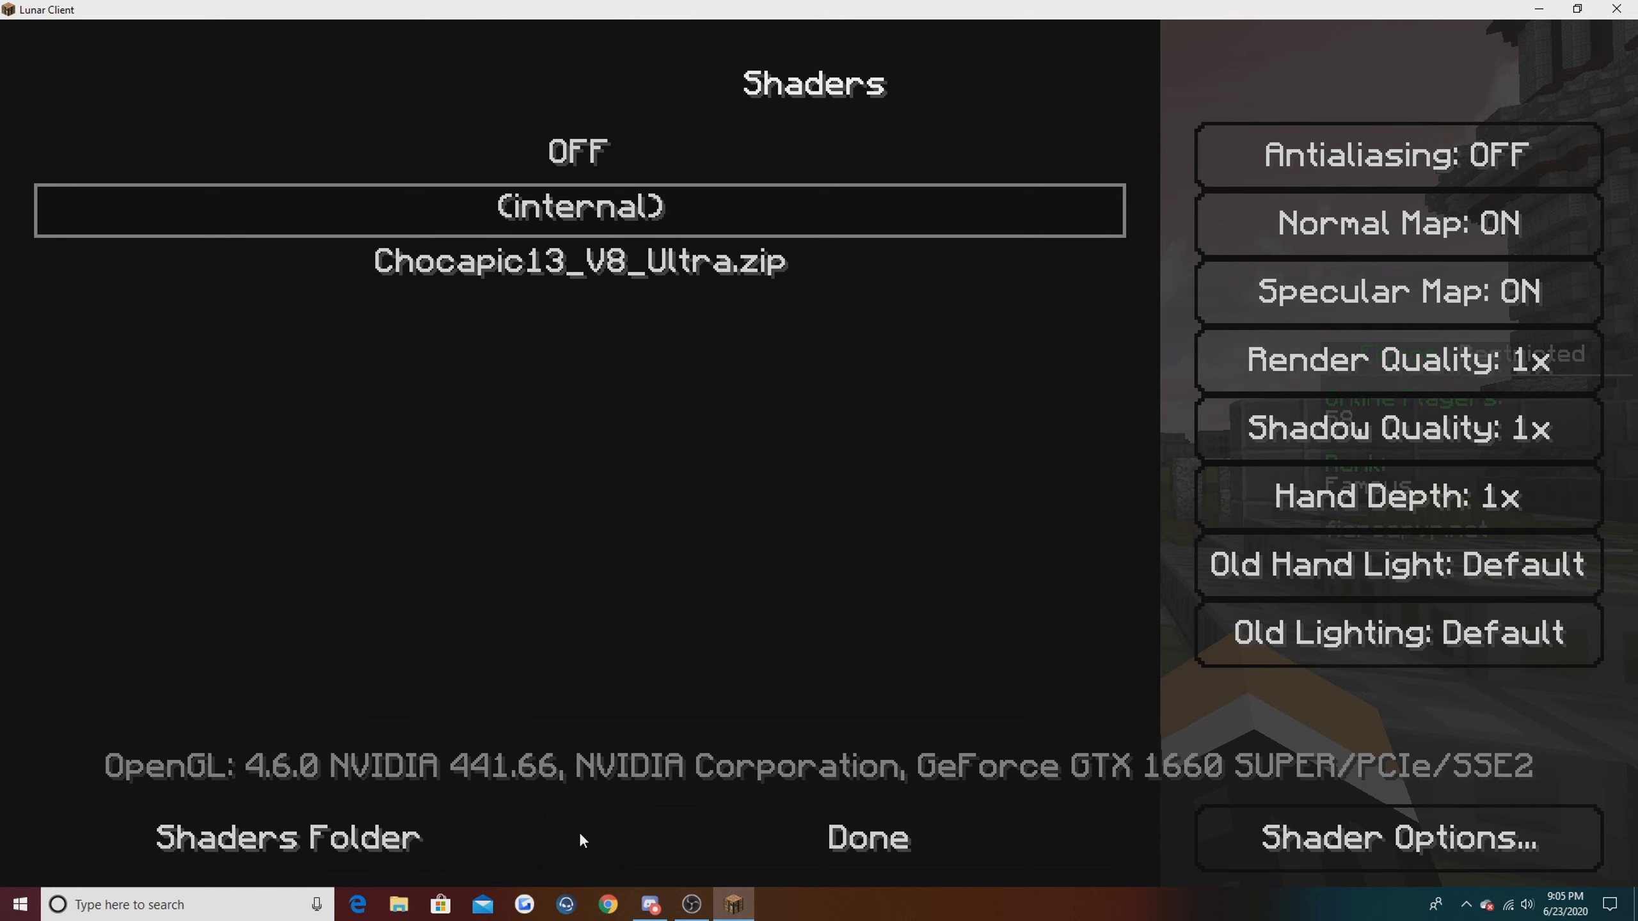
click(891, 839)
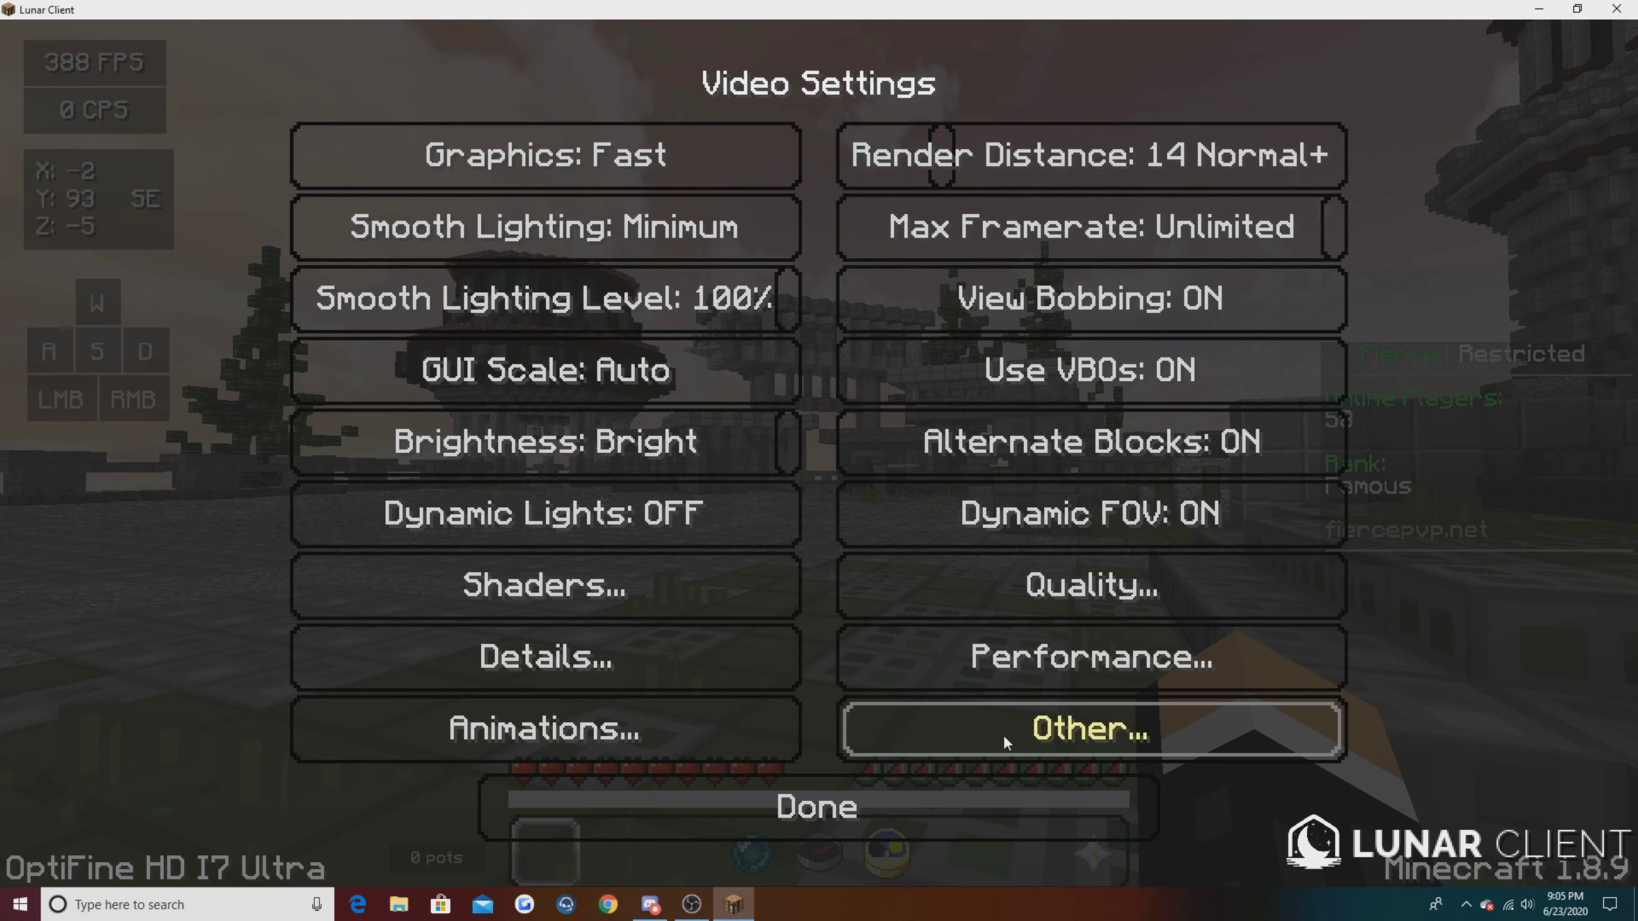
Step: Review the video Detail Settings and Animation Settings
click(645, 671)
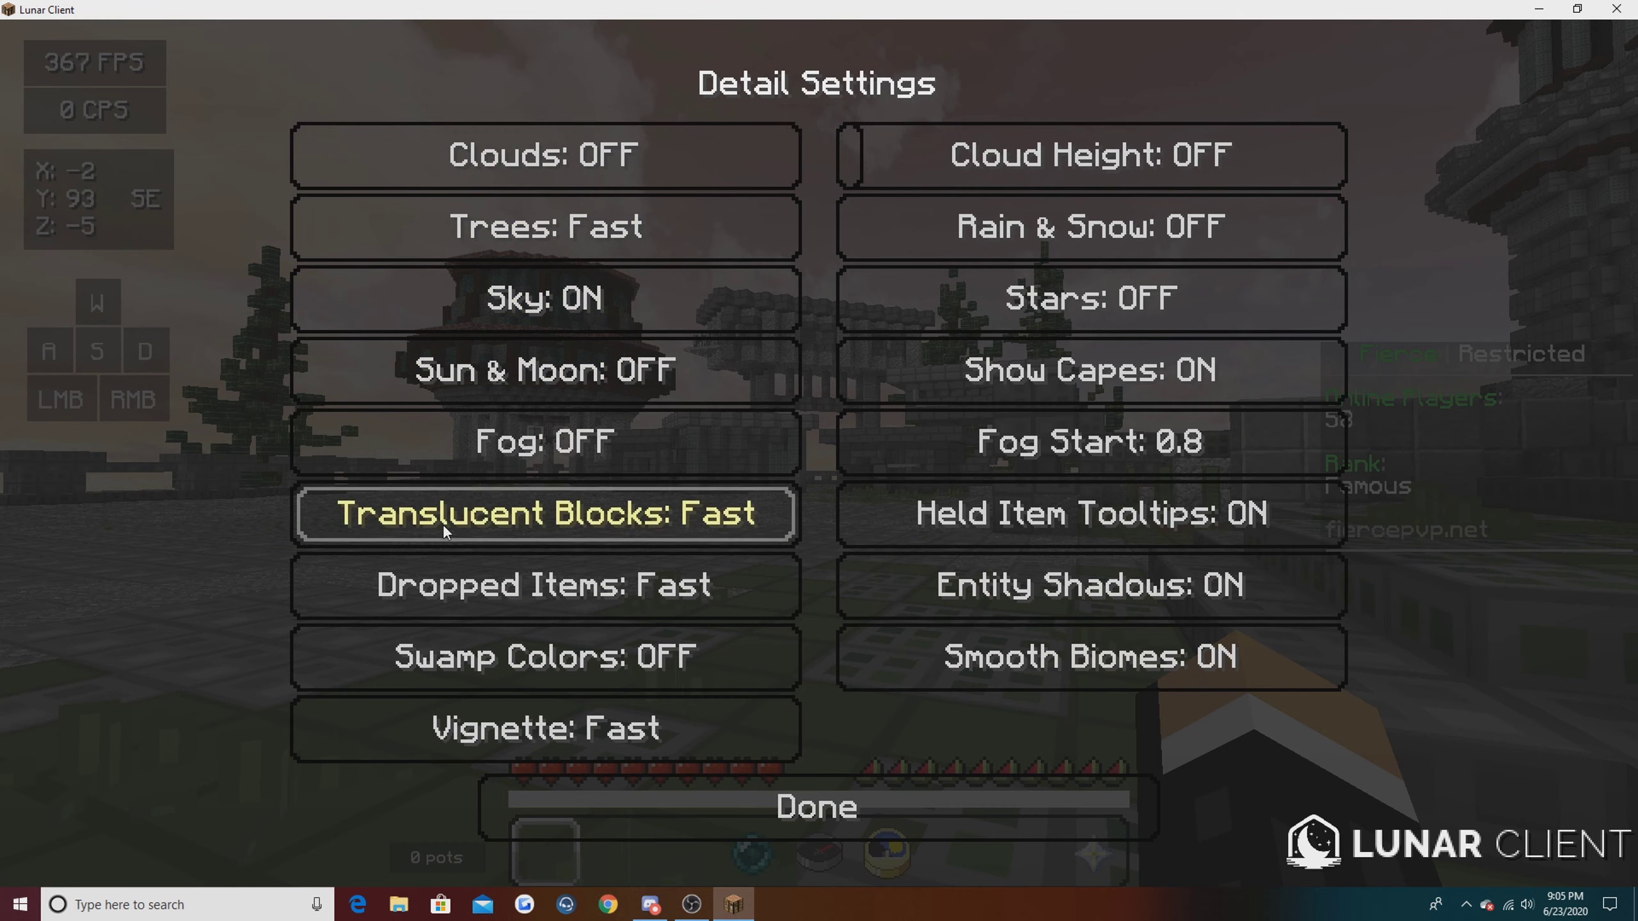
click(1057, 790)
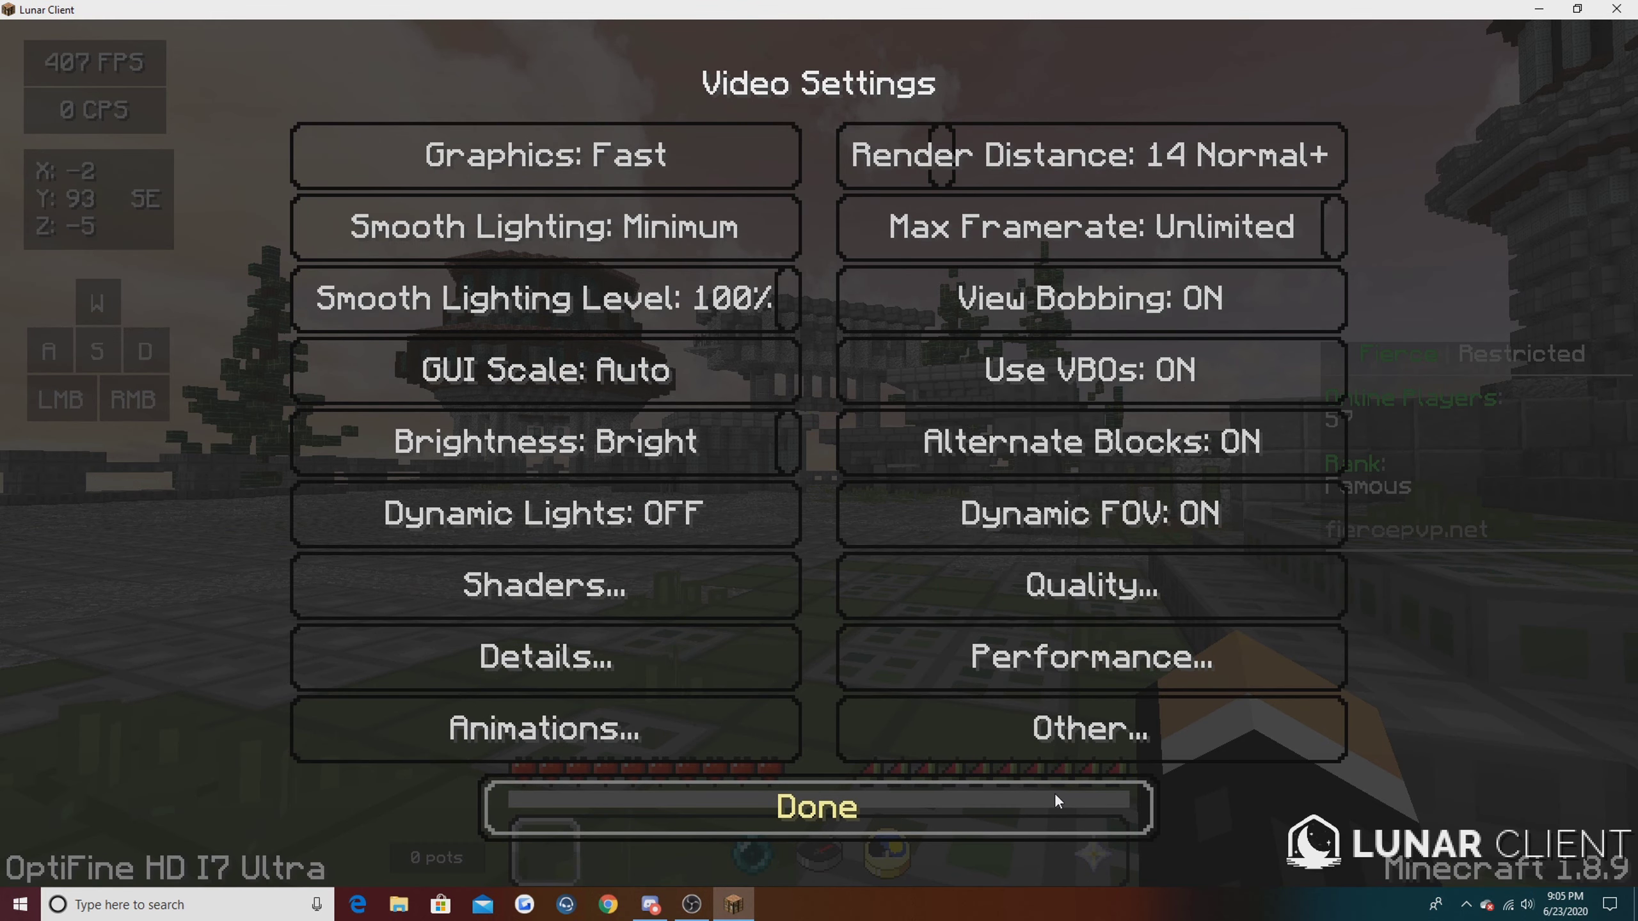
click(522, 728)
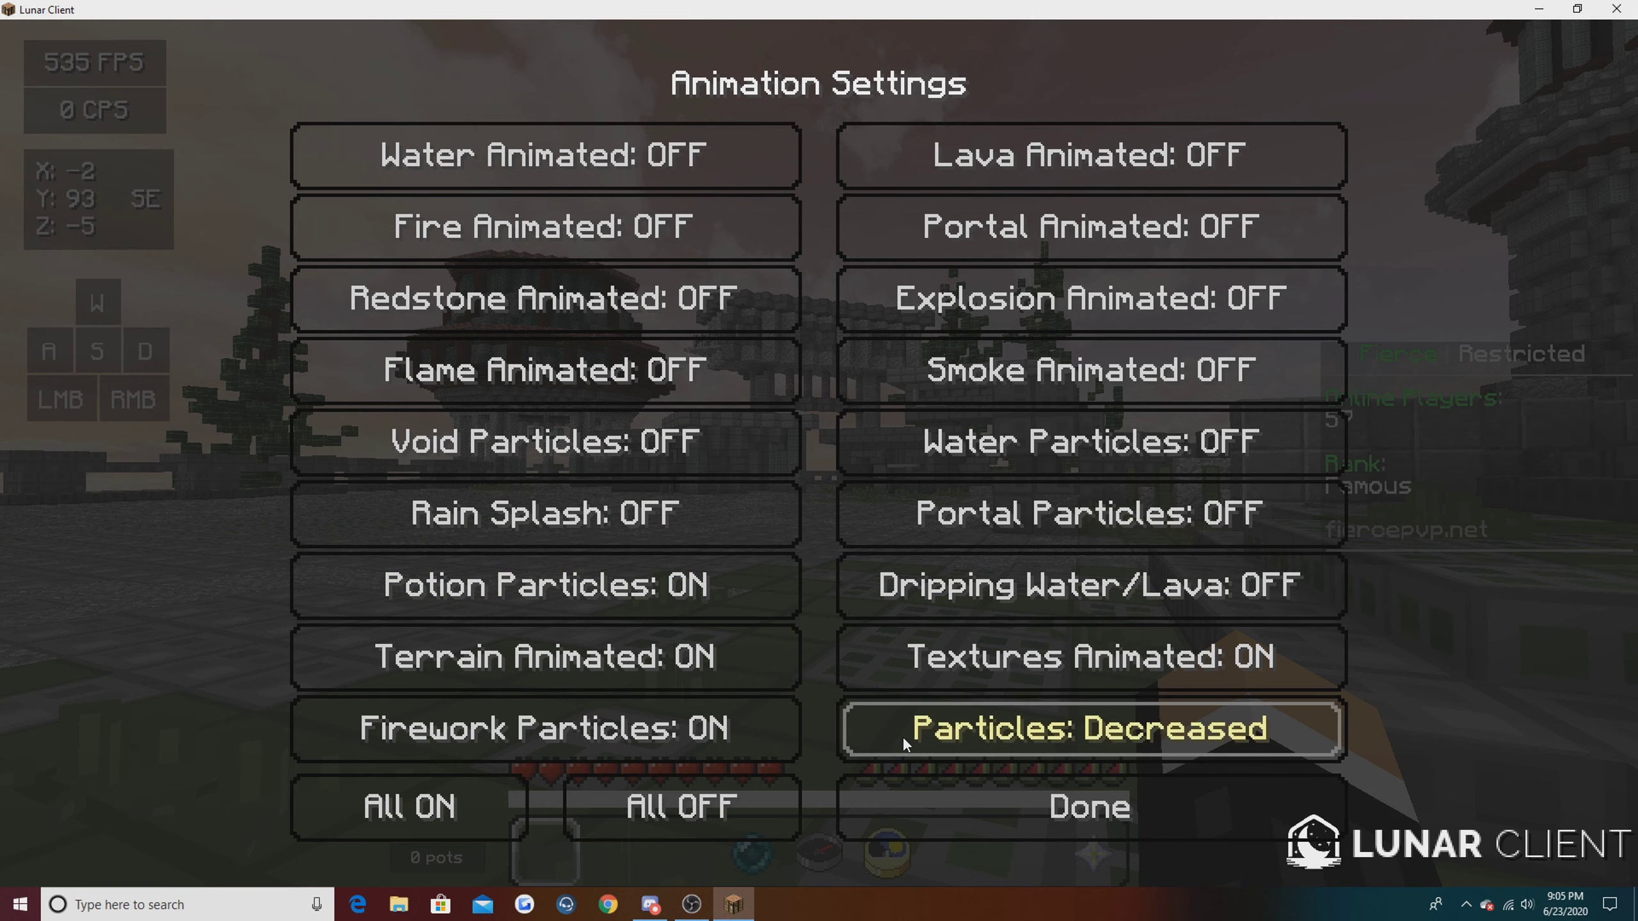
click(958, 806)
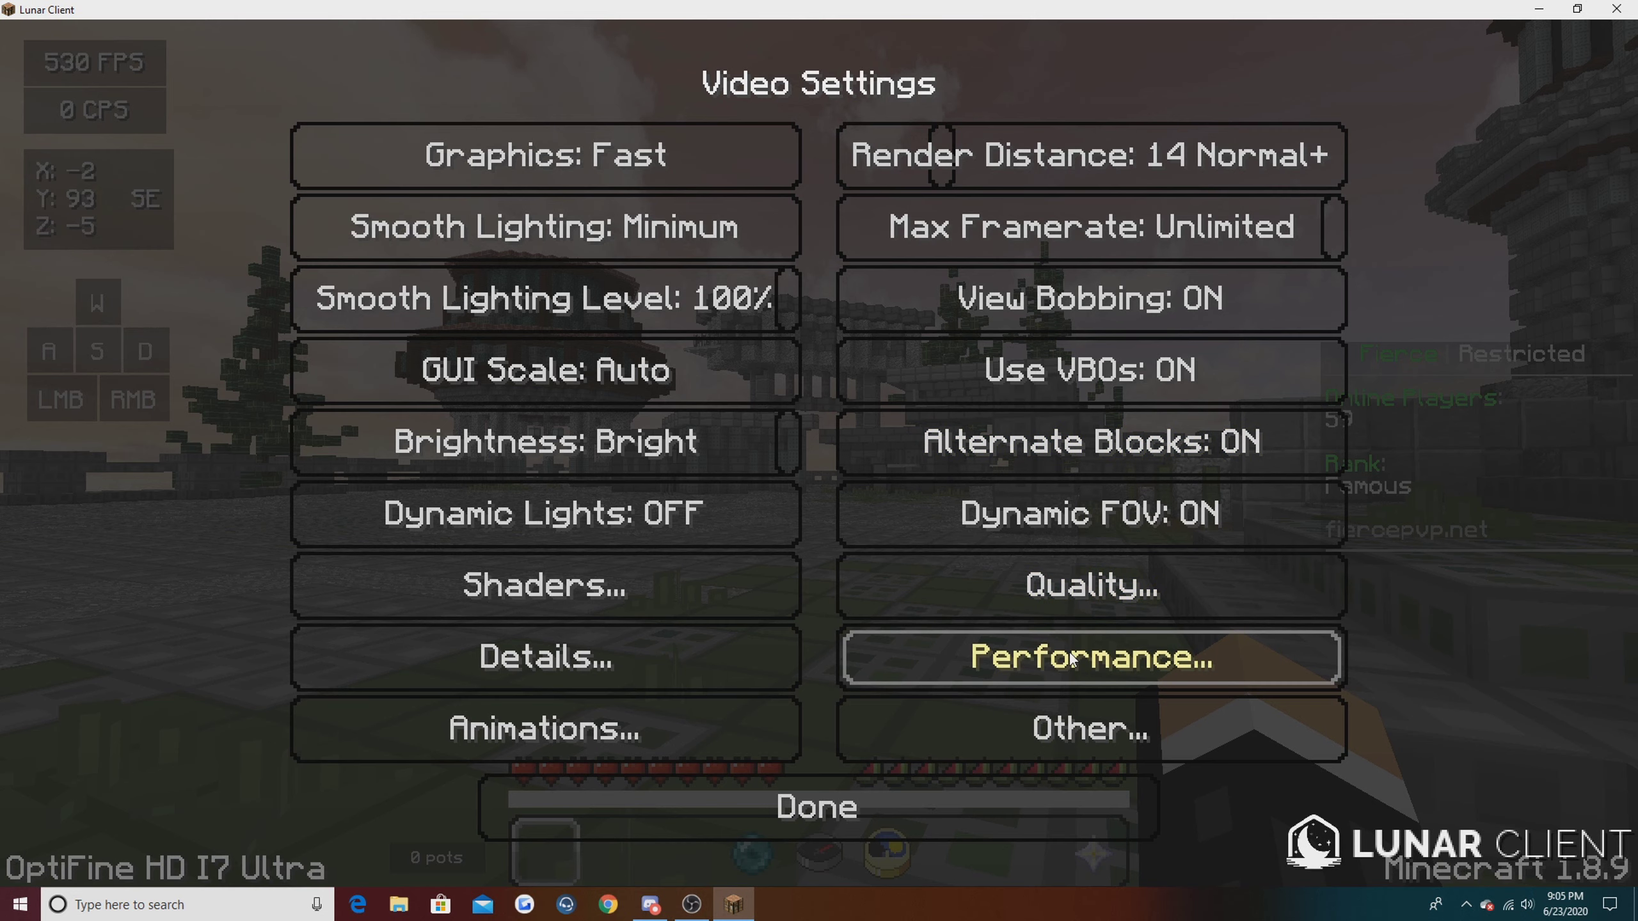
Step: Review the Quality, Performance and Other pages of the Video Settings
click(1062, 606)
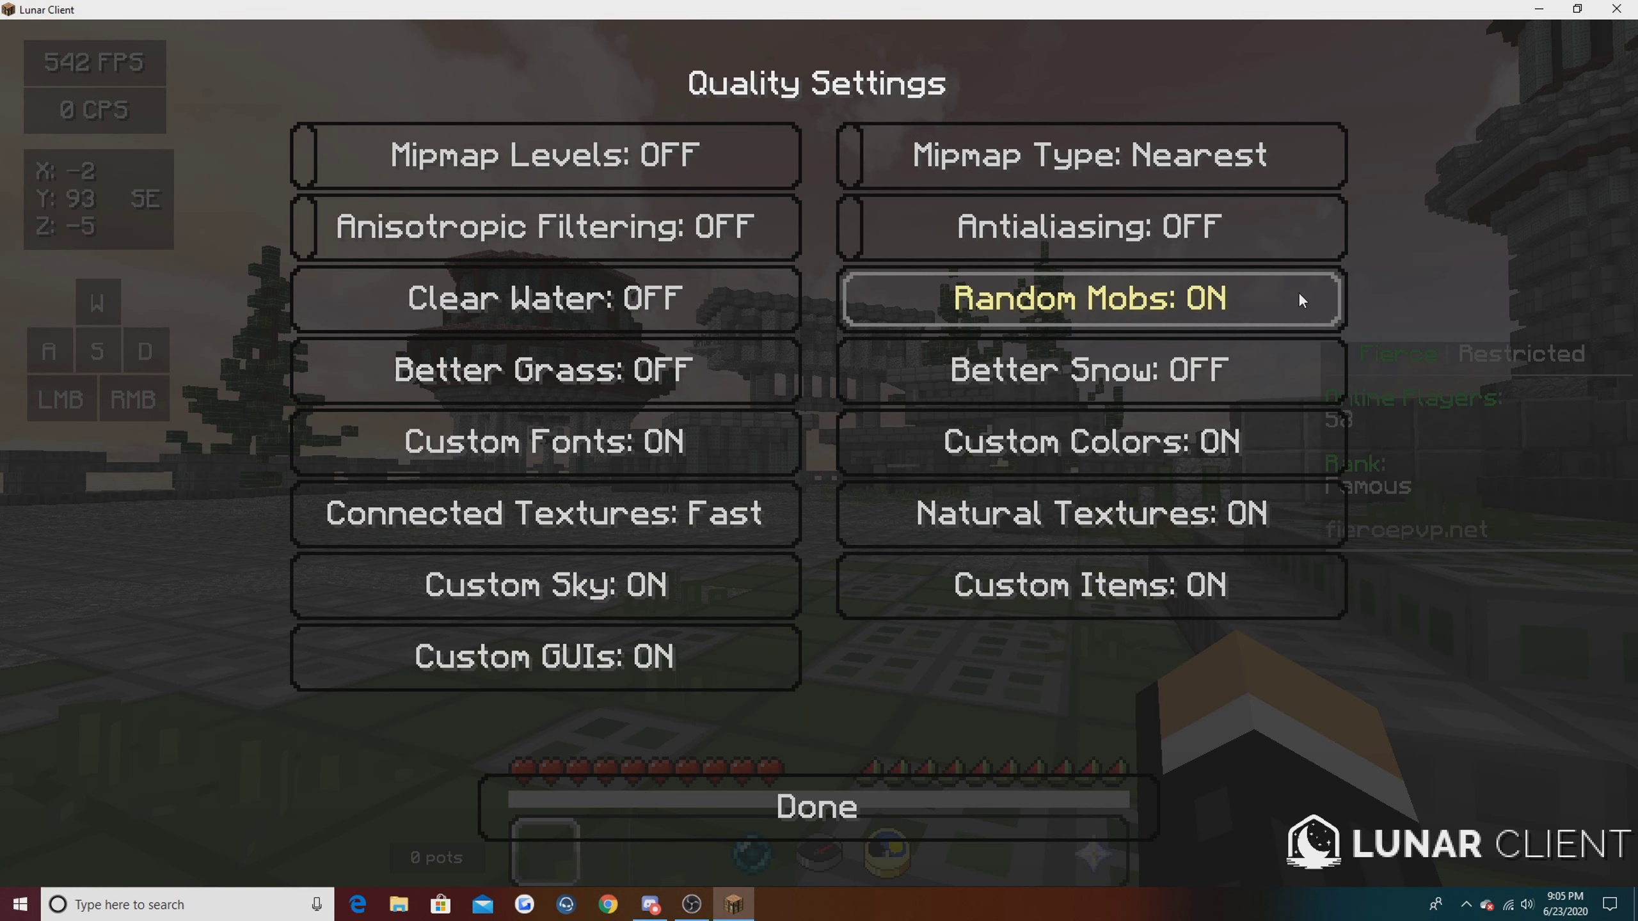
click(918, 784)
click(1062, 660)
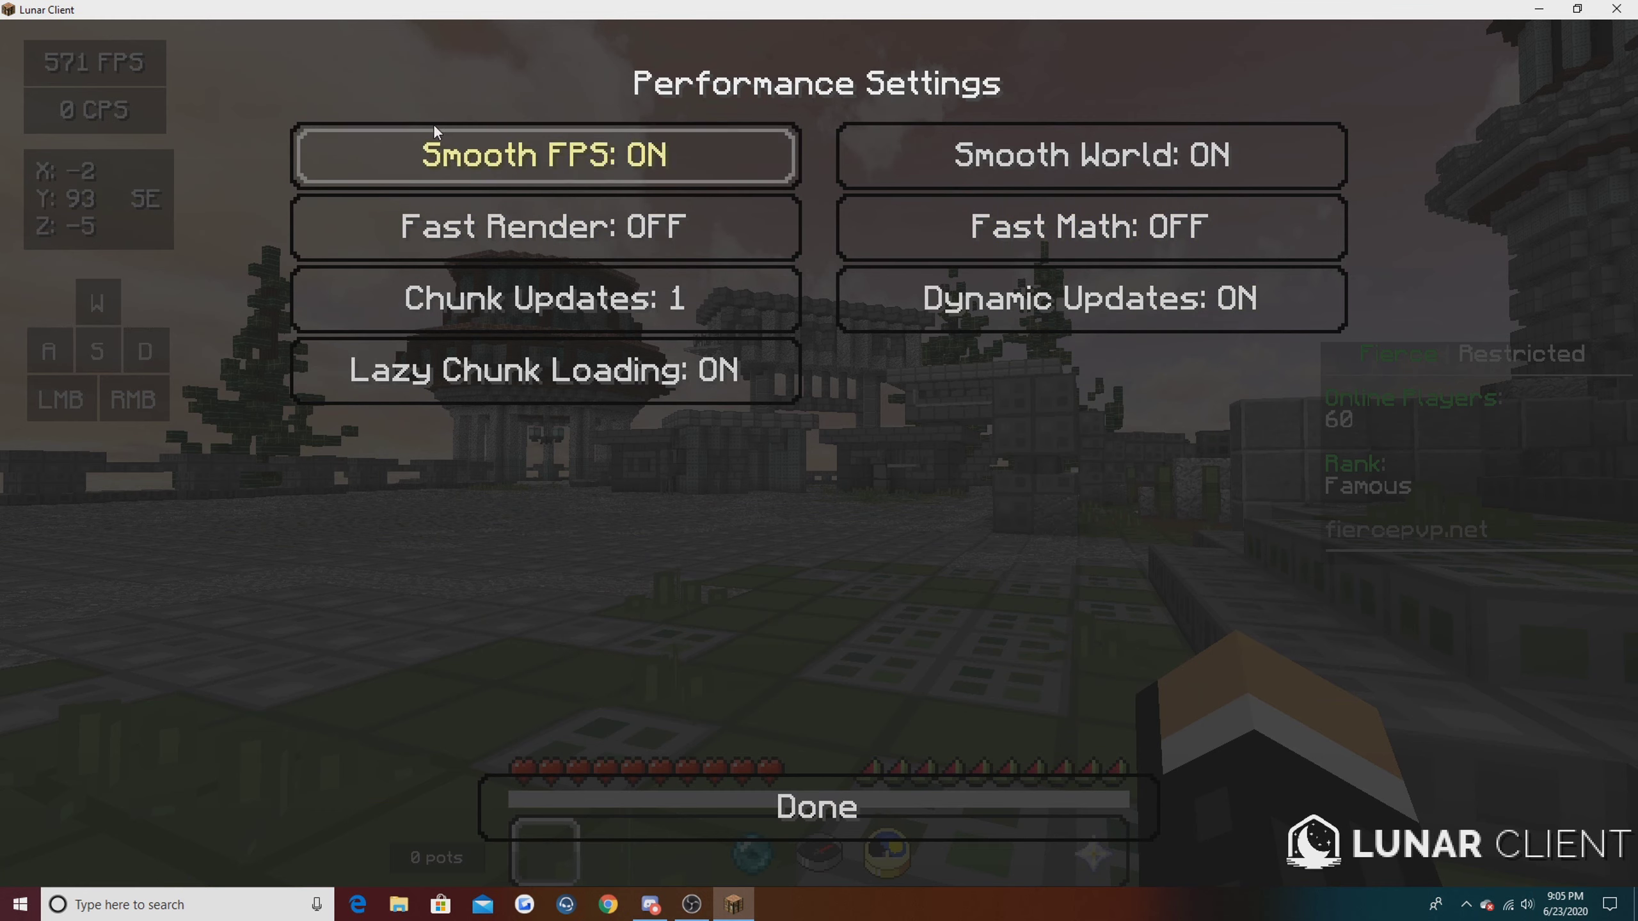
click(892, 799)
click(1021, 742)
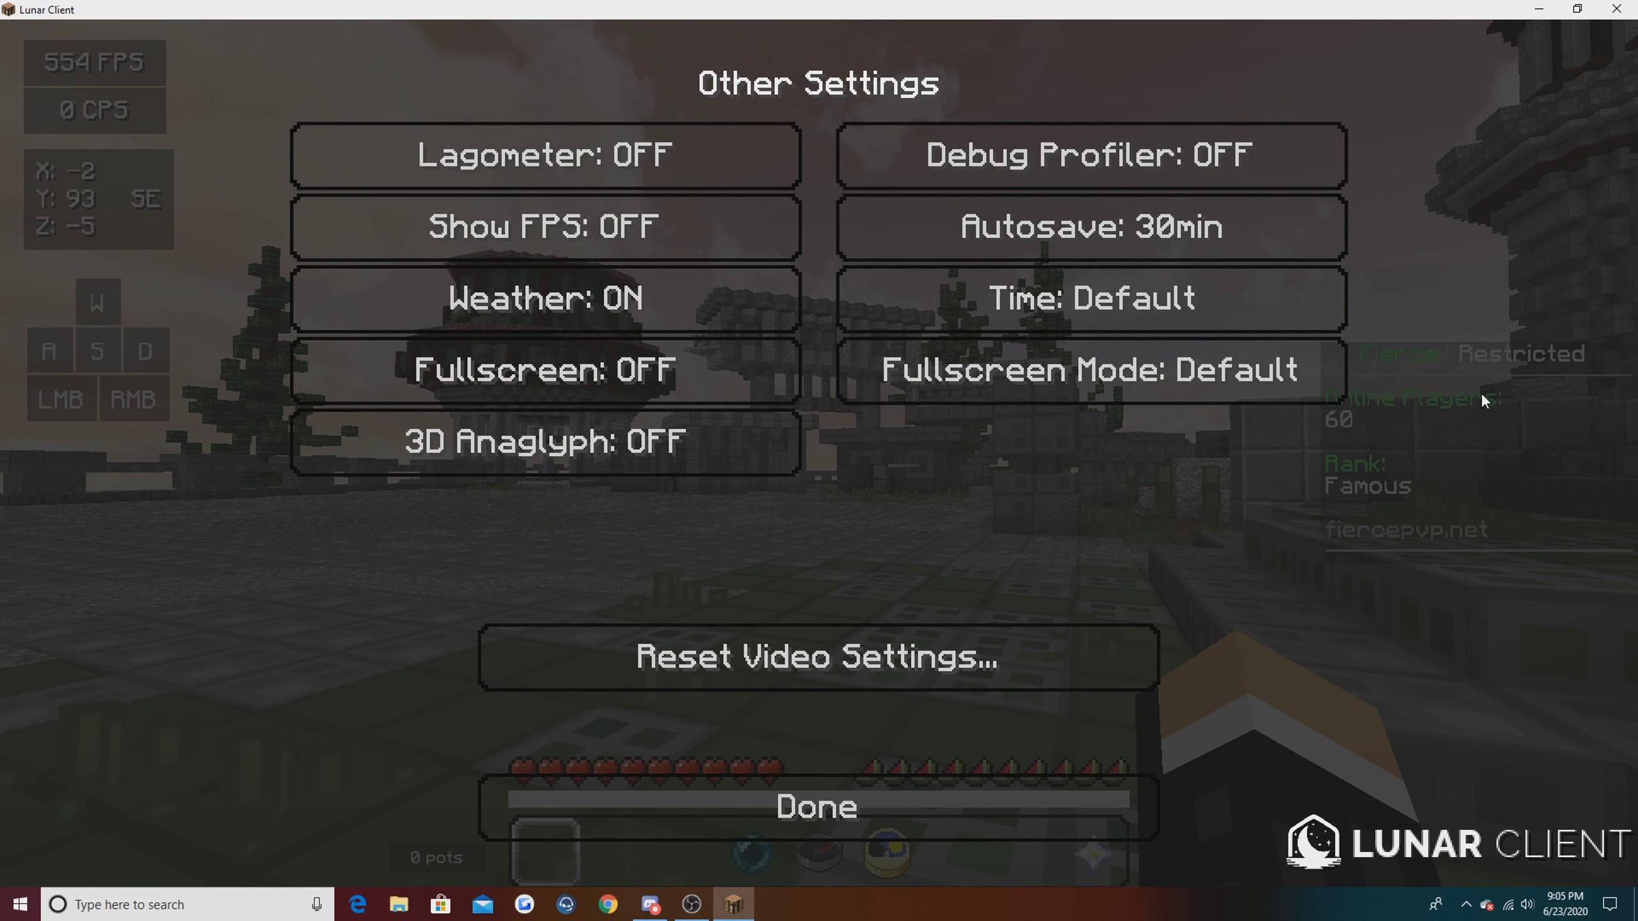
click(968, 816)
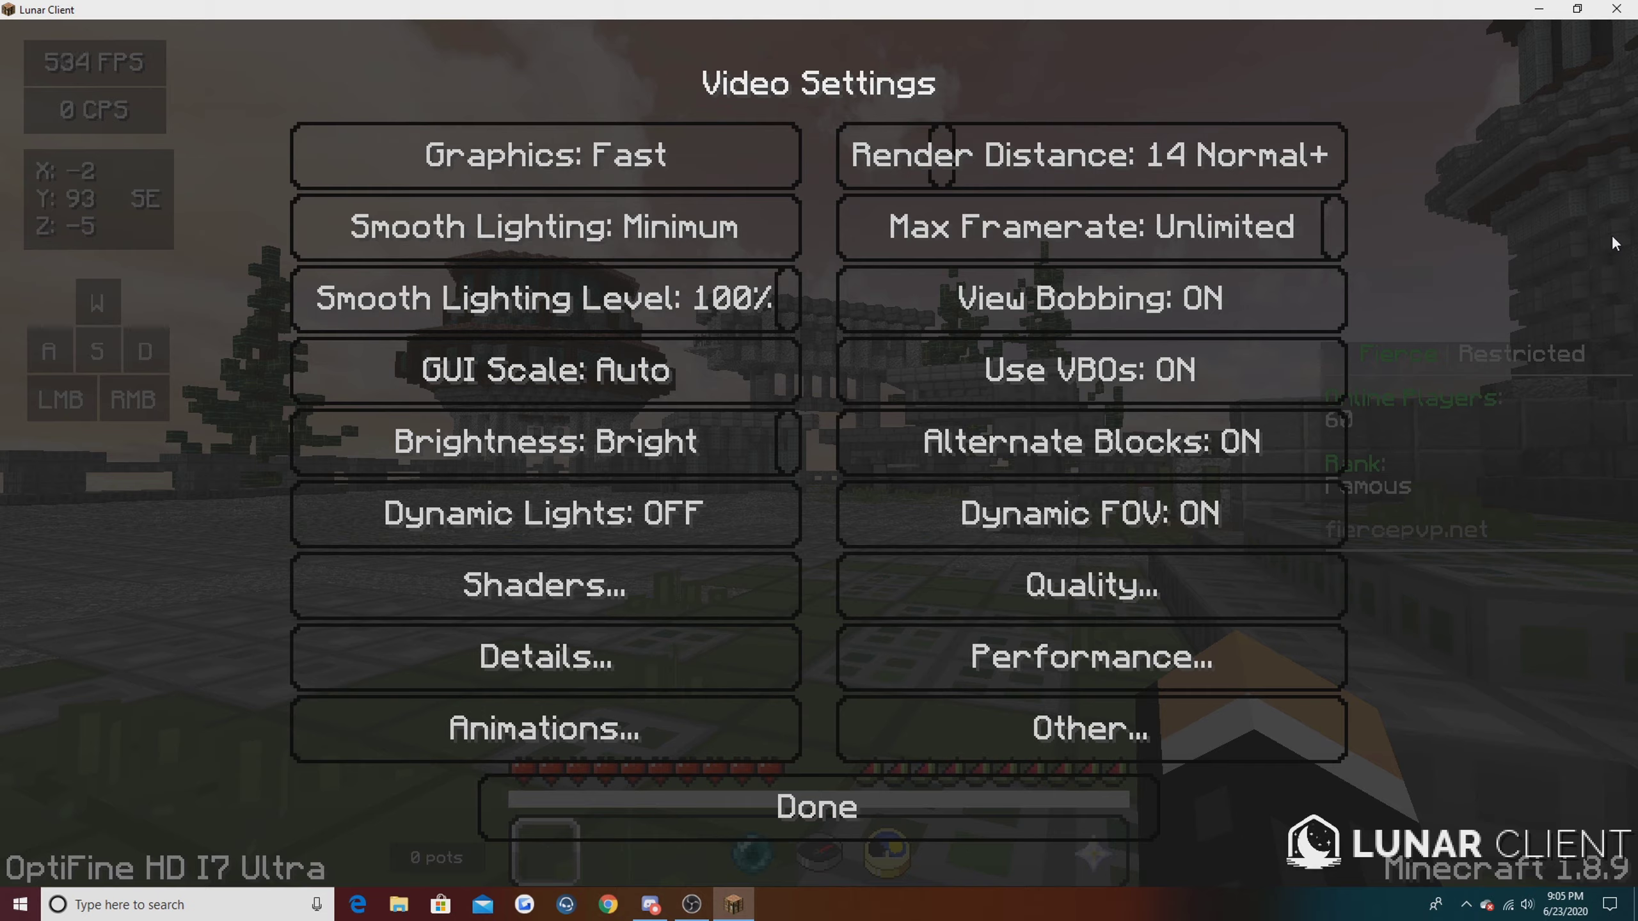
Step: Close the Video Settings, walk forward in the lobby and cycle the camera perspective
key(Escape)
key(w)
key(F5)
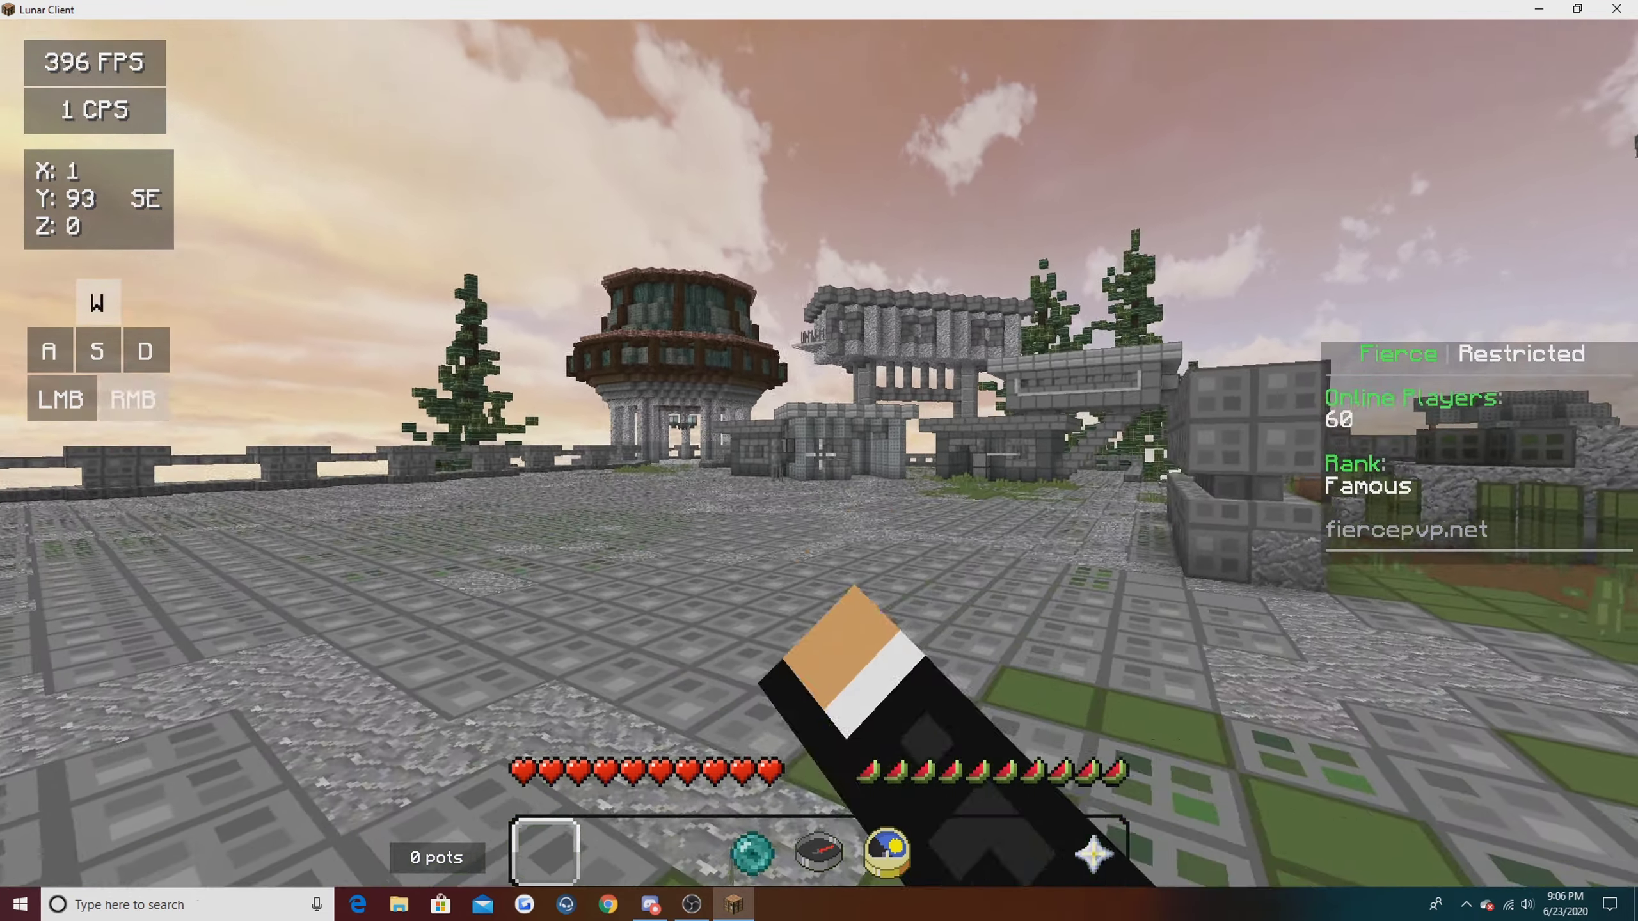
key(F5)
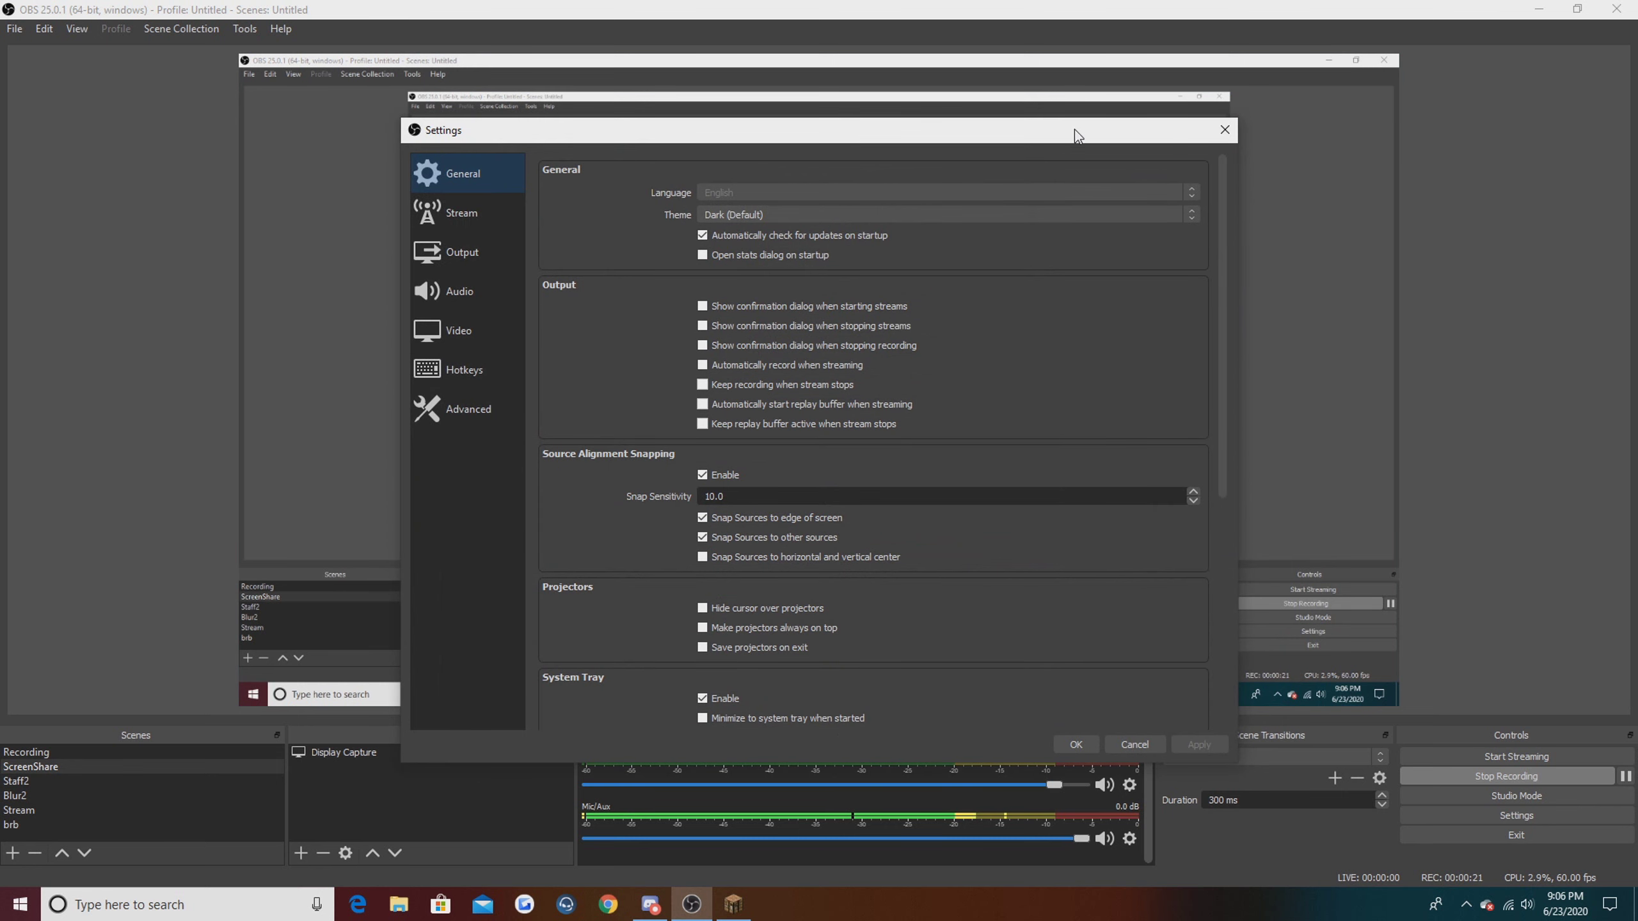
Step: Enlarge the OBS Settings window and reposition it near the top edge of the screen
drag(1069, 128, 1033, 148)
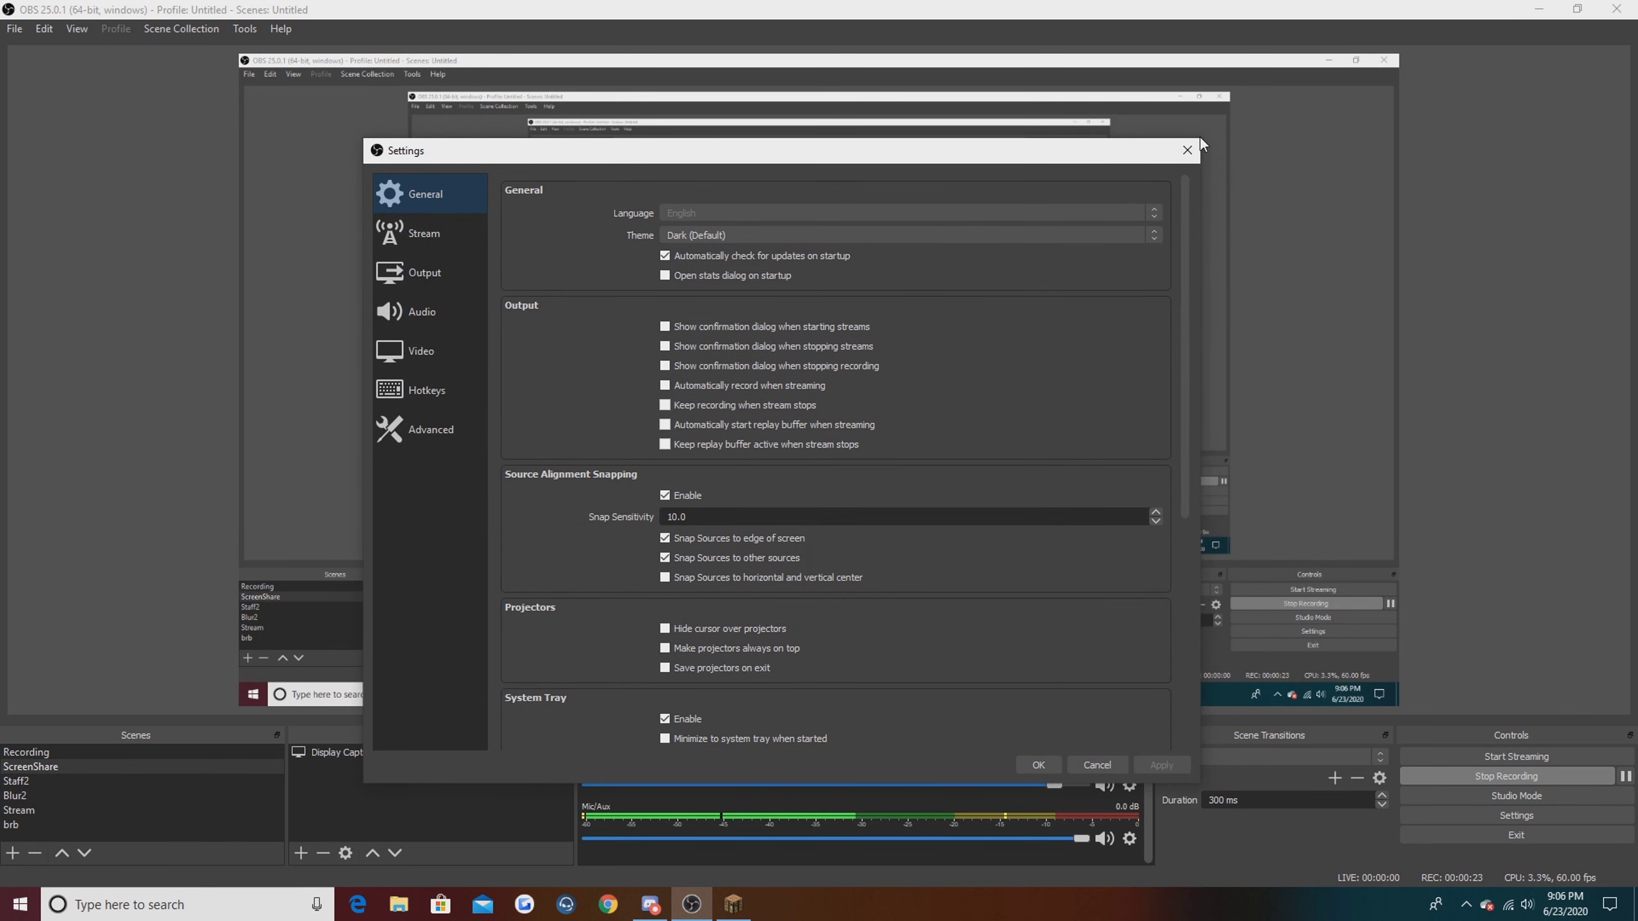
drag(362, 135, 0, 0)
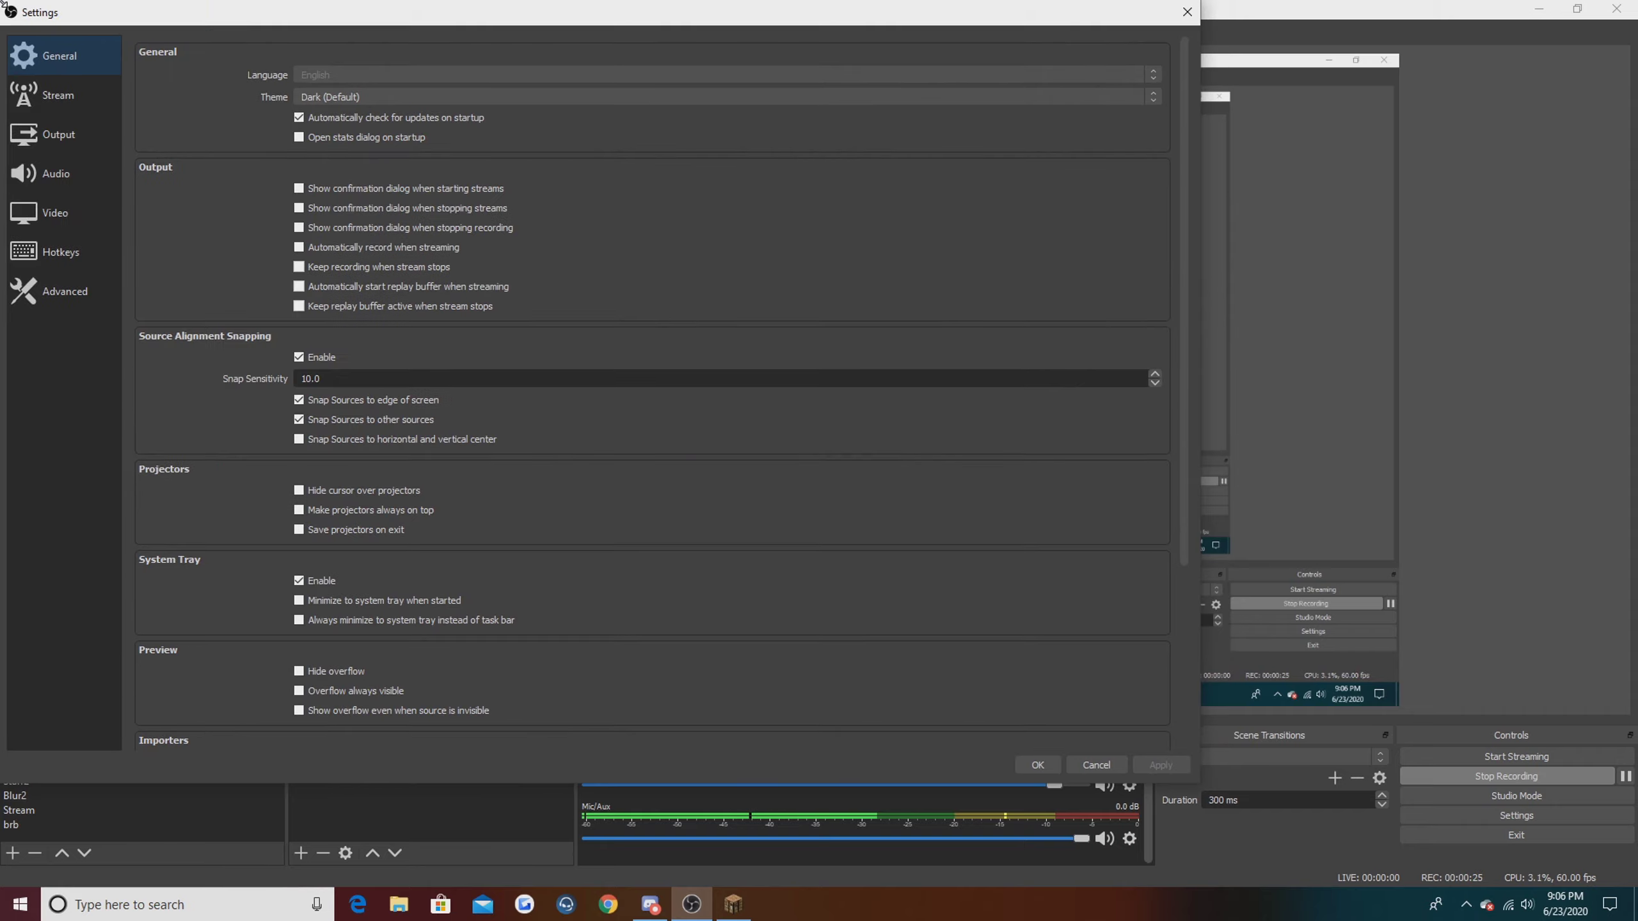
drag(305, 12, 587, 189)
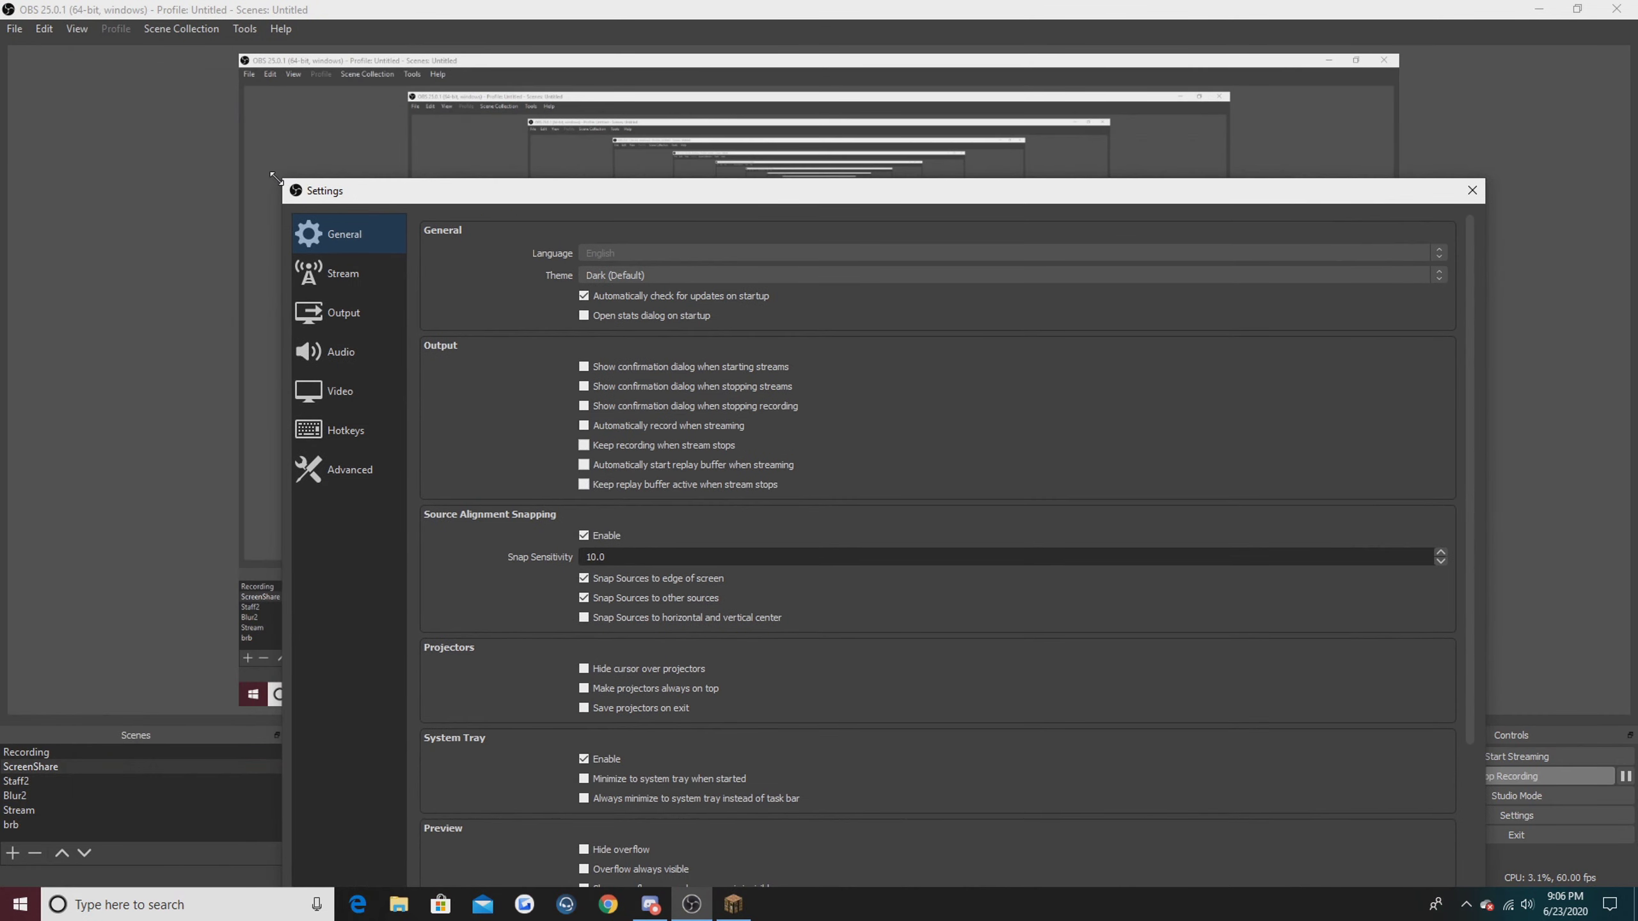
drag(283, 179, 10, 31)
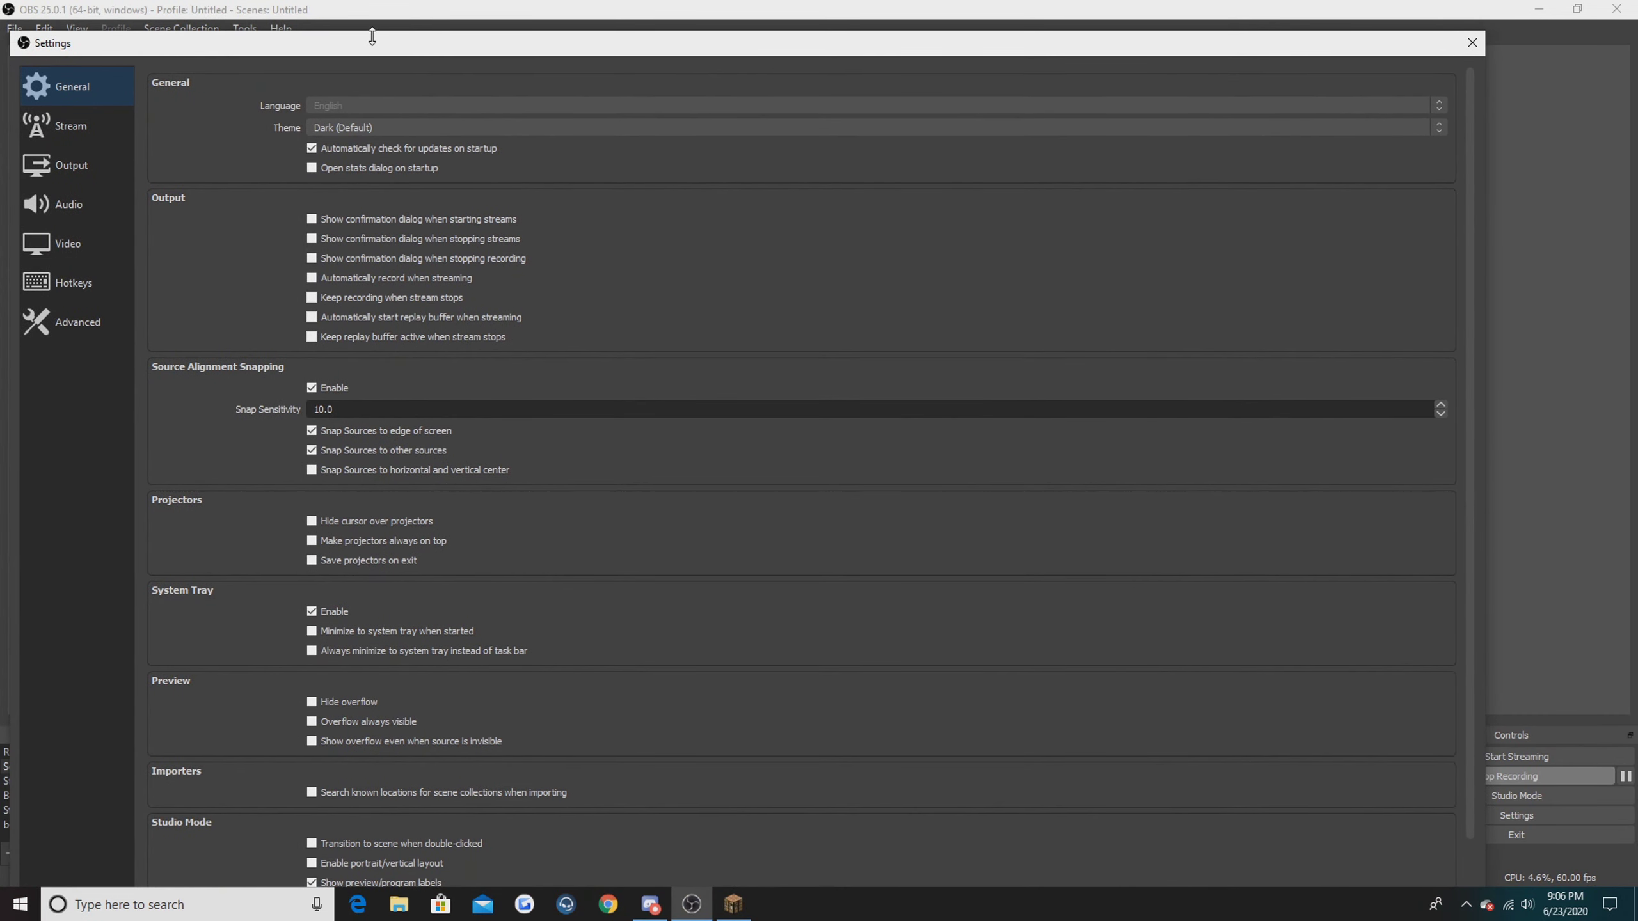
drag(388, 49, 434, 18)
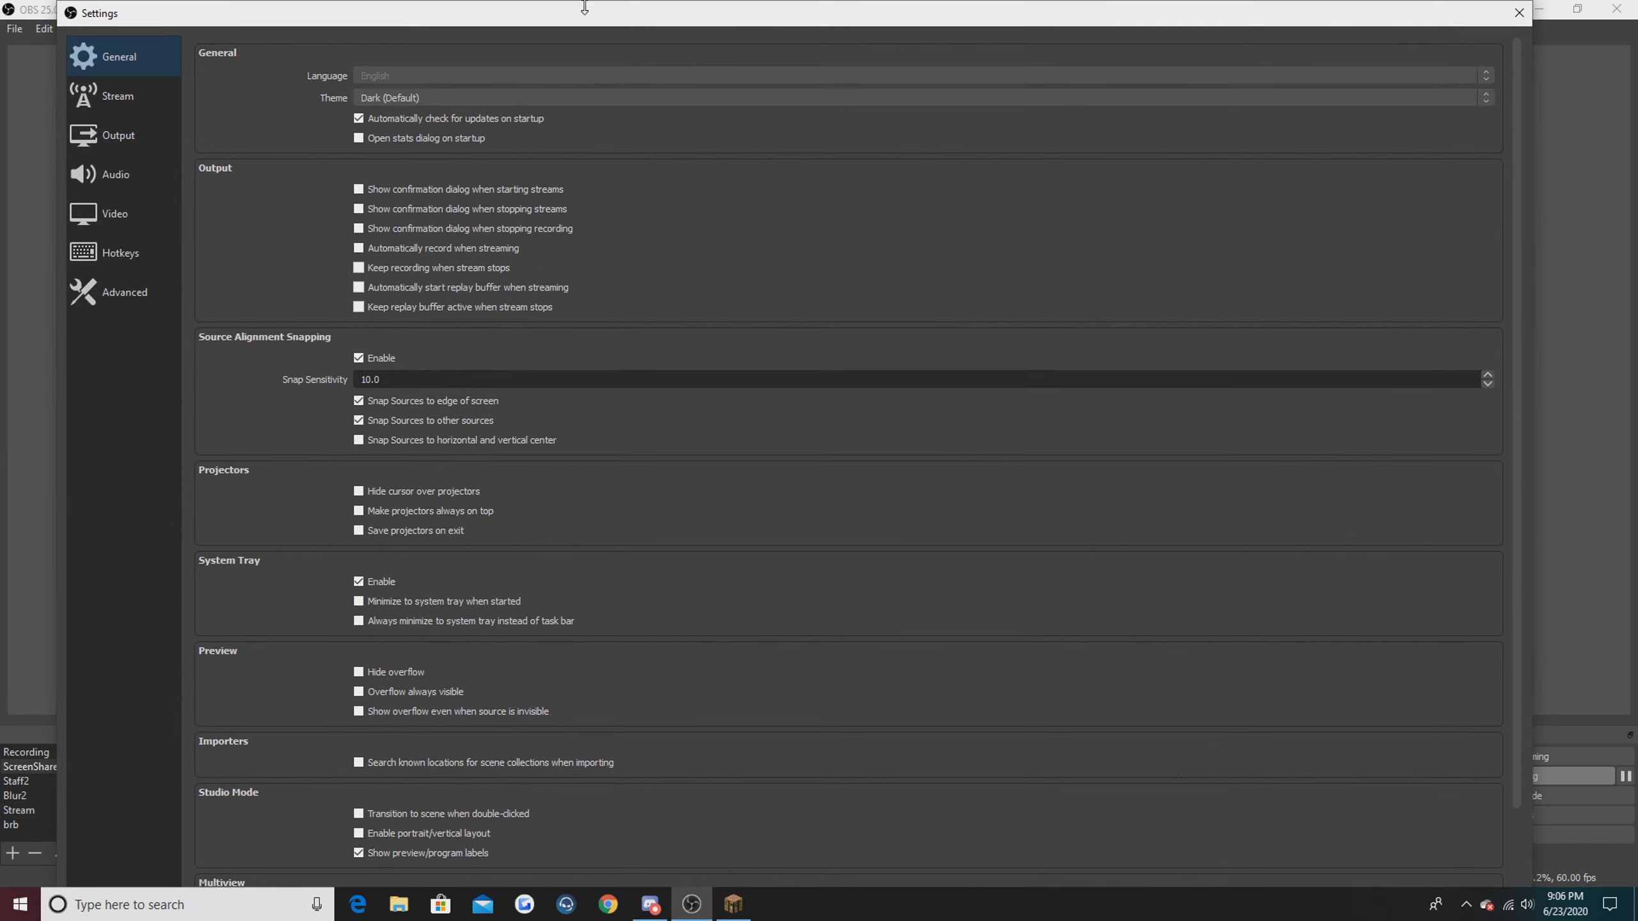
Step: Review the remaining General options down to Multiview and open the Stream settings
scroll(687, 631, down, 3)
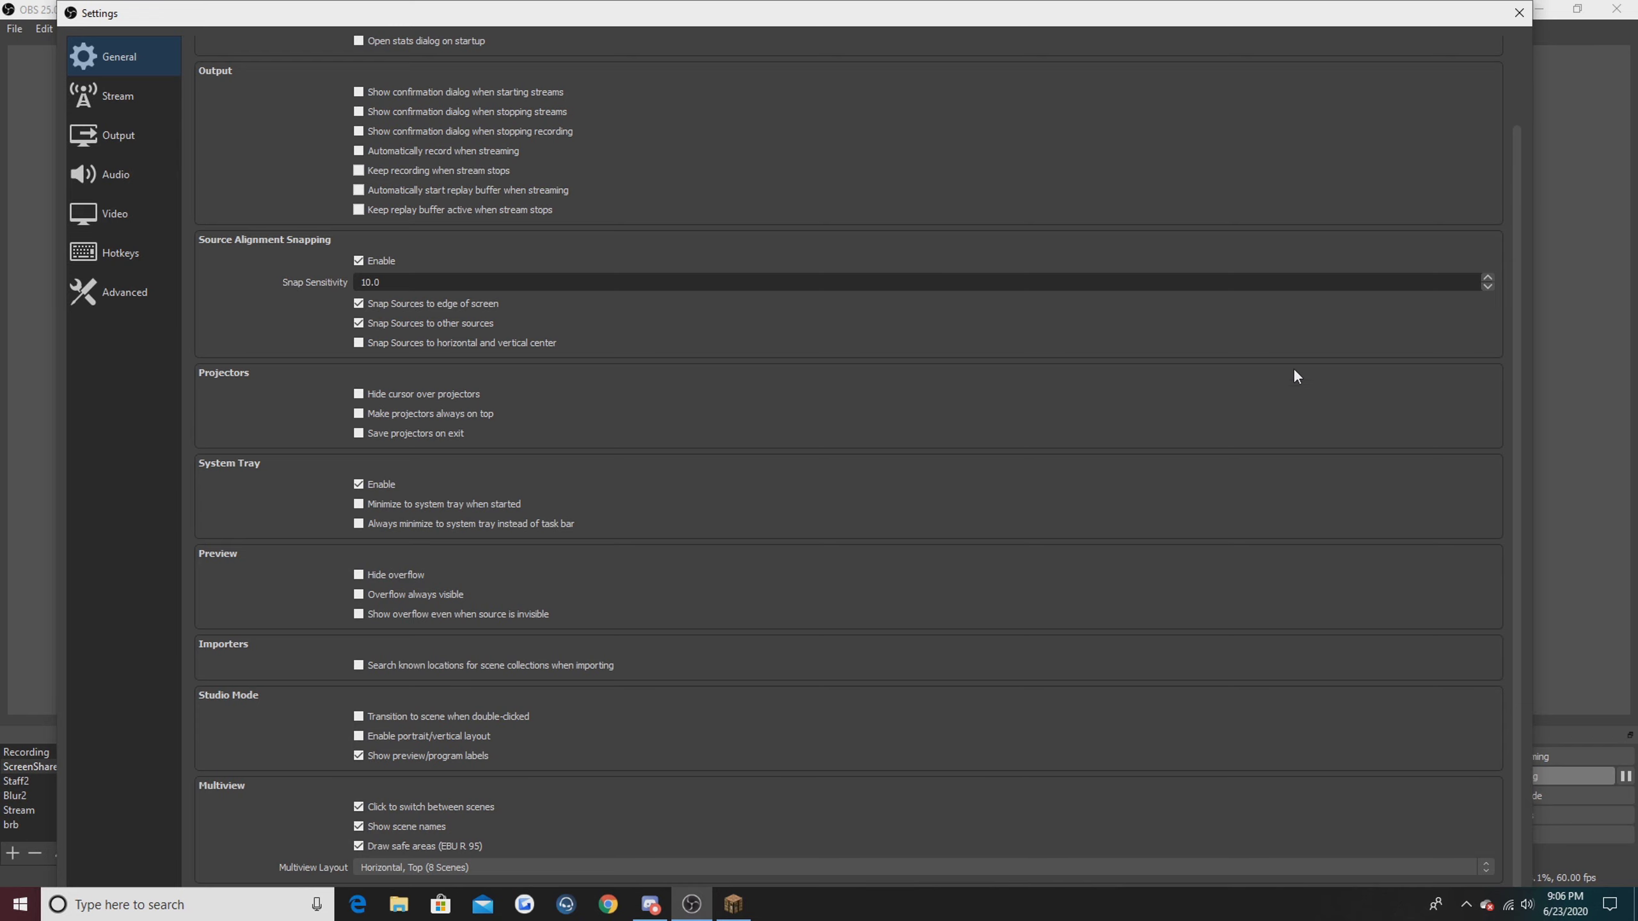
mouse_move(842, 17)
mouse_down()
mouse_move(846, 5)
mouse_move(847, 19)
mouse_up()
click(165, 98)
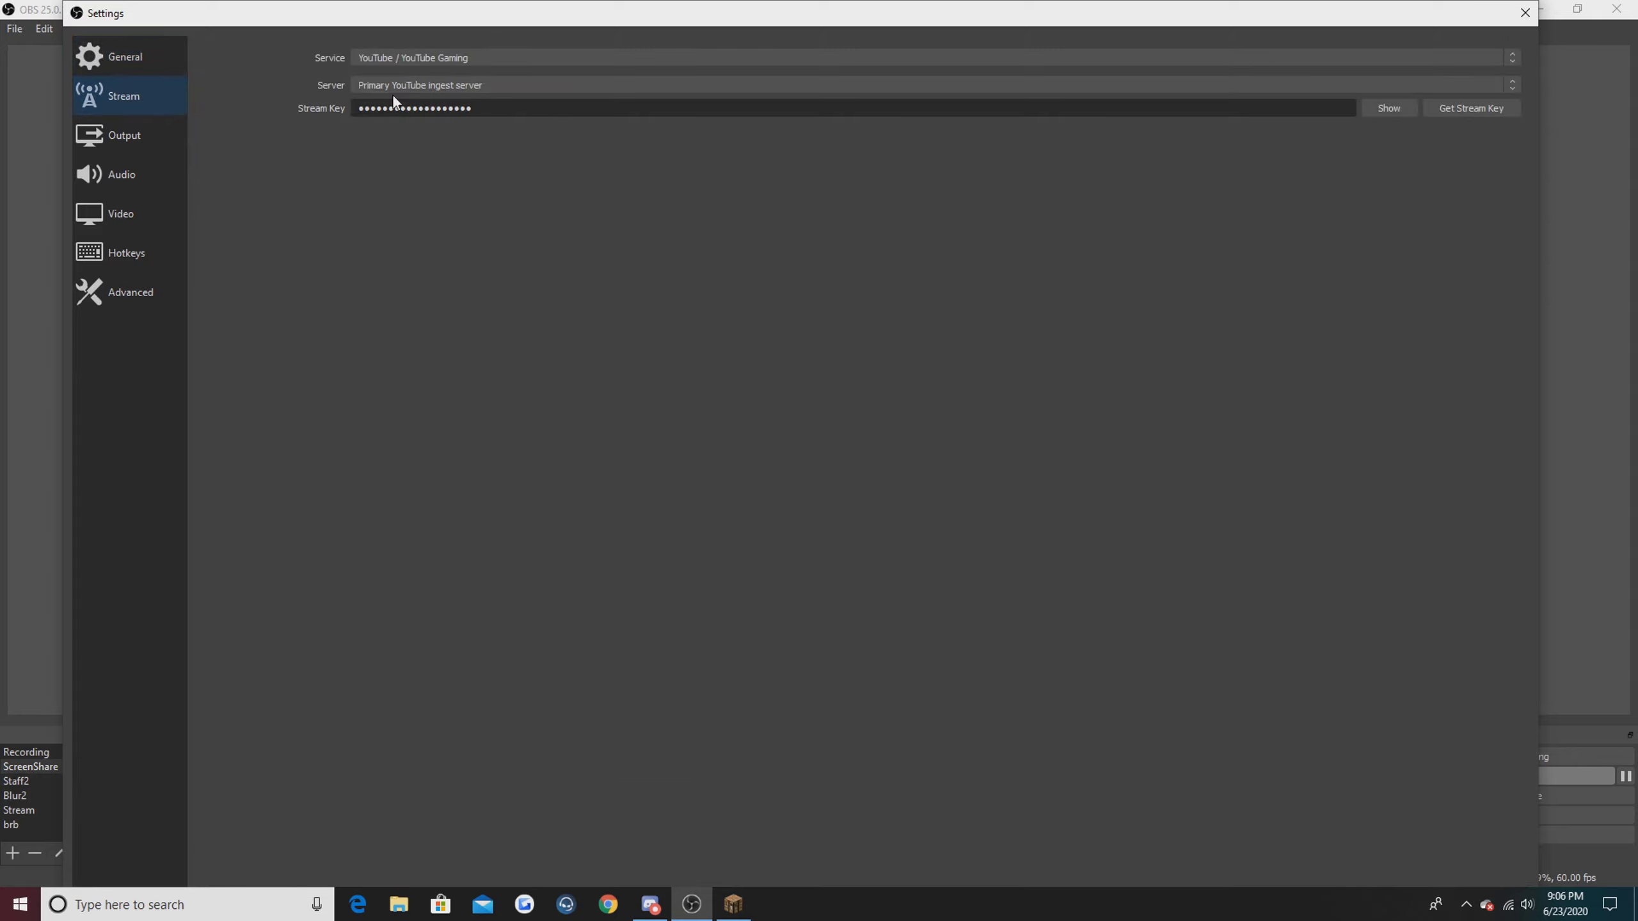
Step: Open the Output settings and compare the Streaming and Recording configurations
click(135, 147)
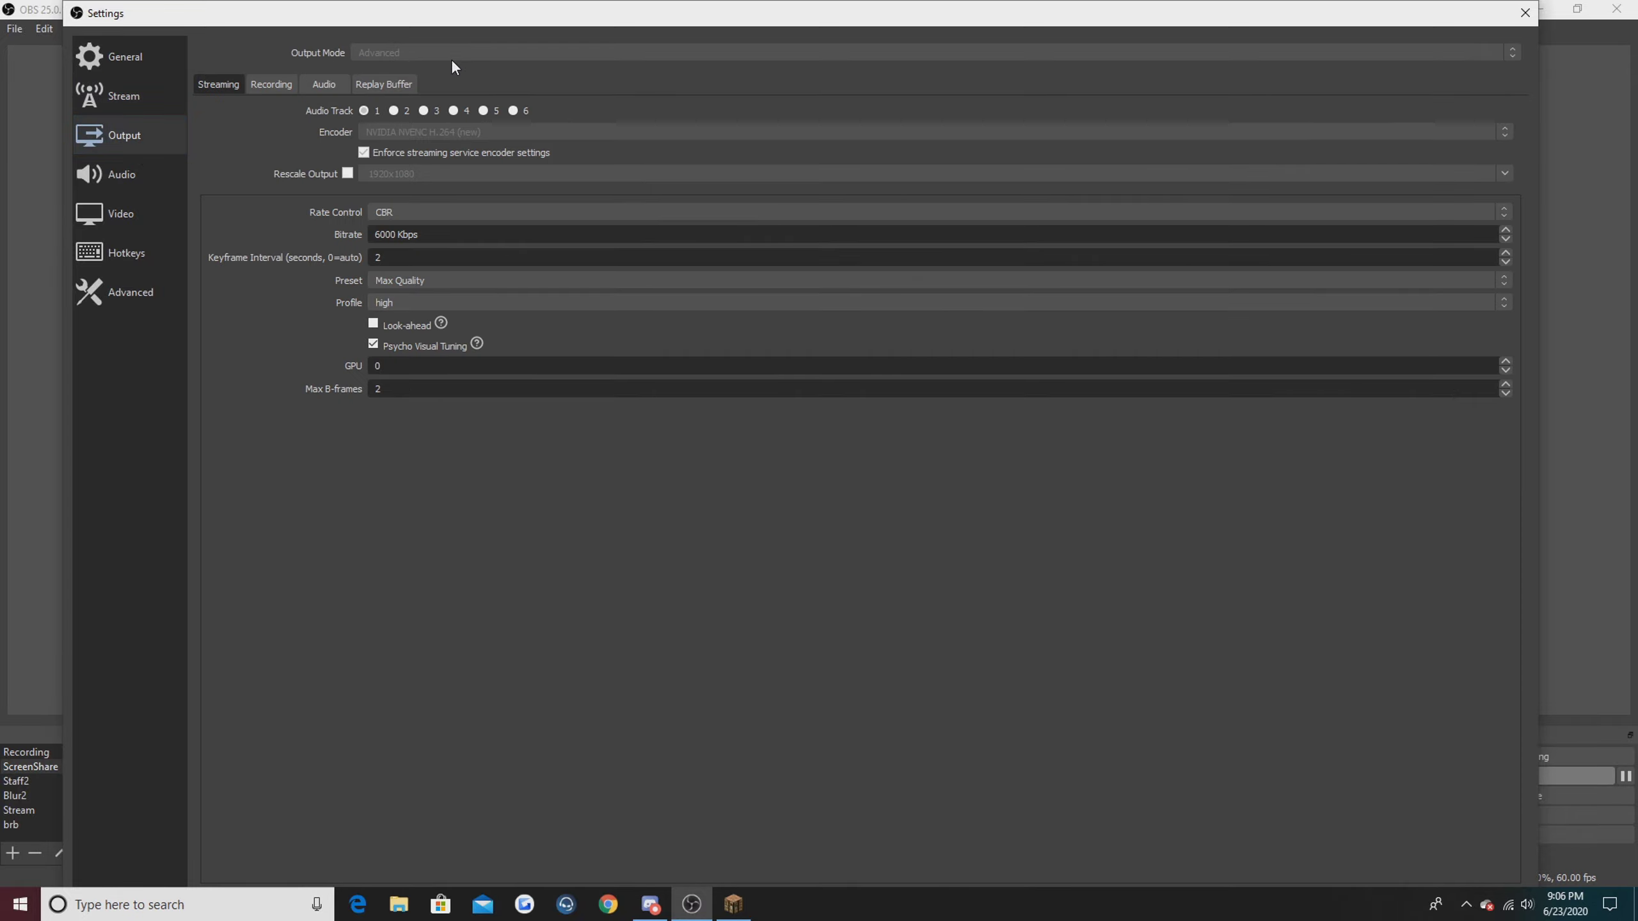
click(253, 85)
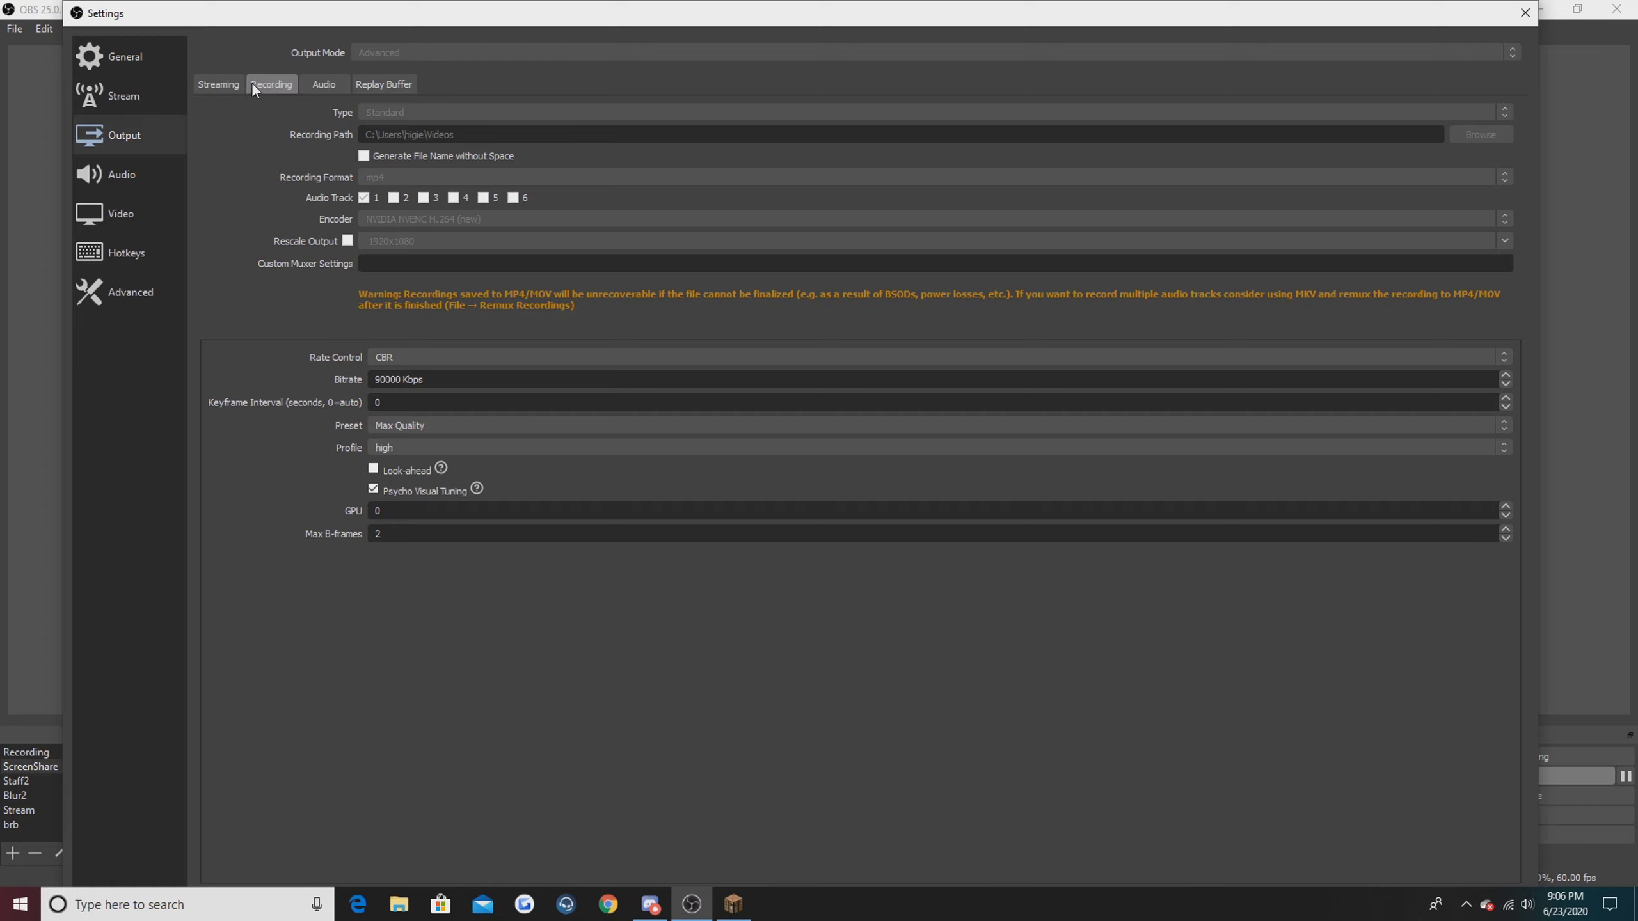
click(240, 85)
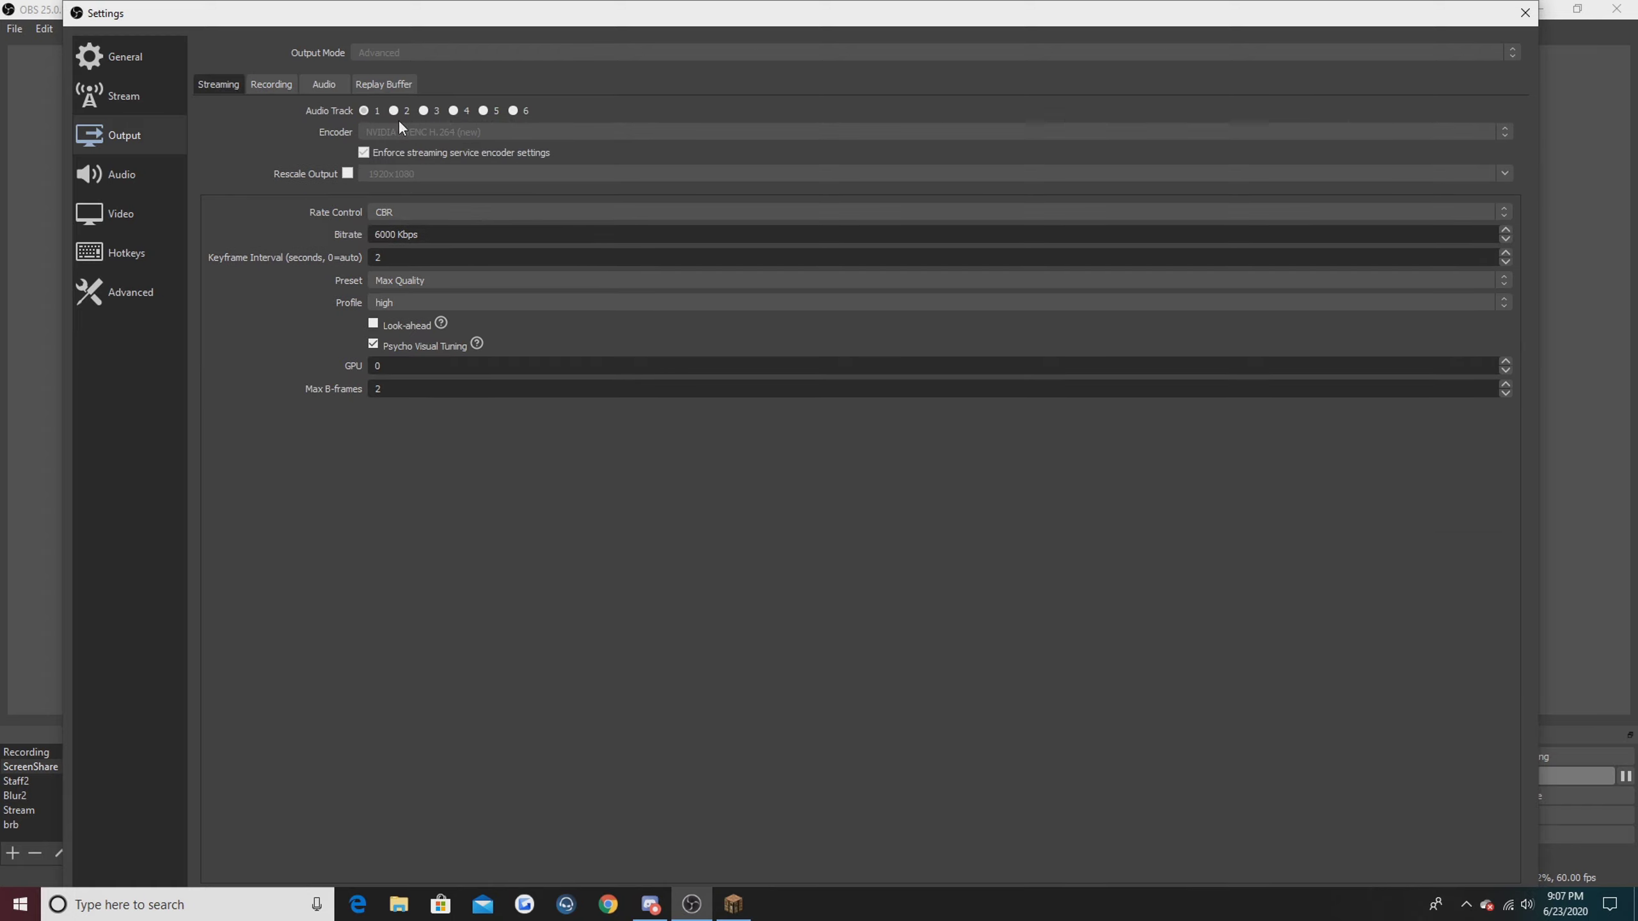
click(286, 87)
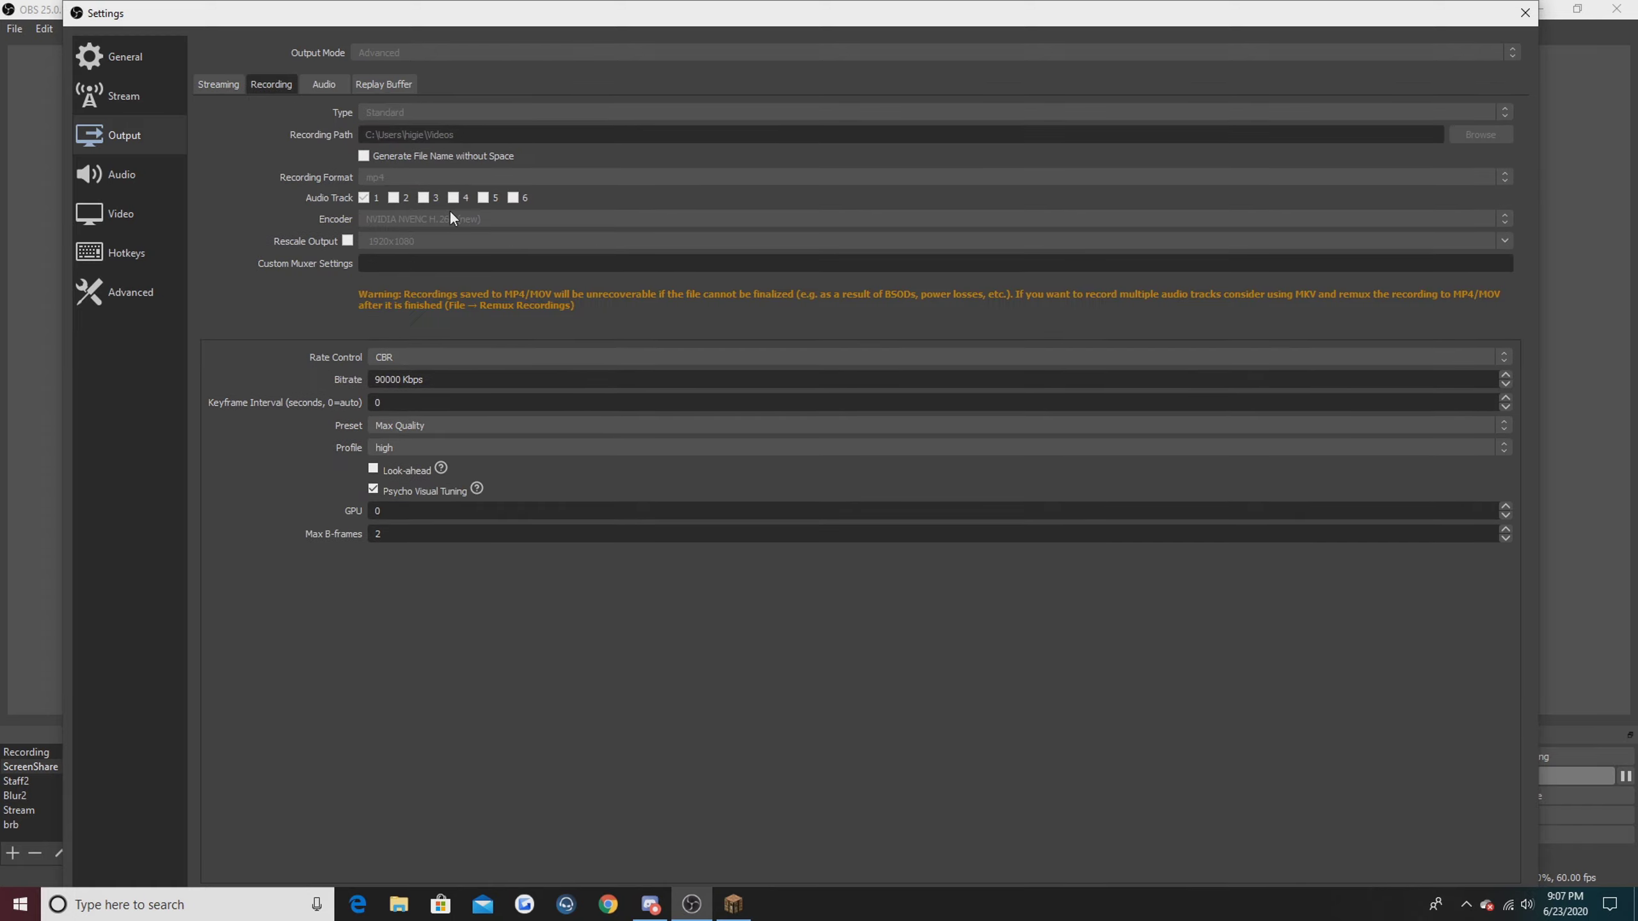
Step: Review the Streaming output's bitrate, profile and encoder preset choices without changing them
click(240, 84)
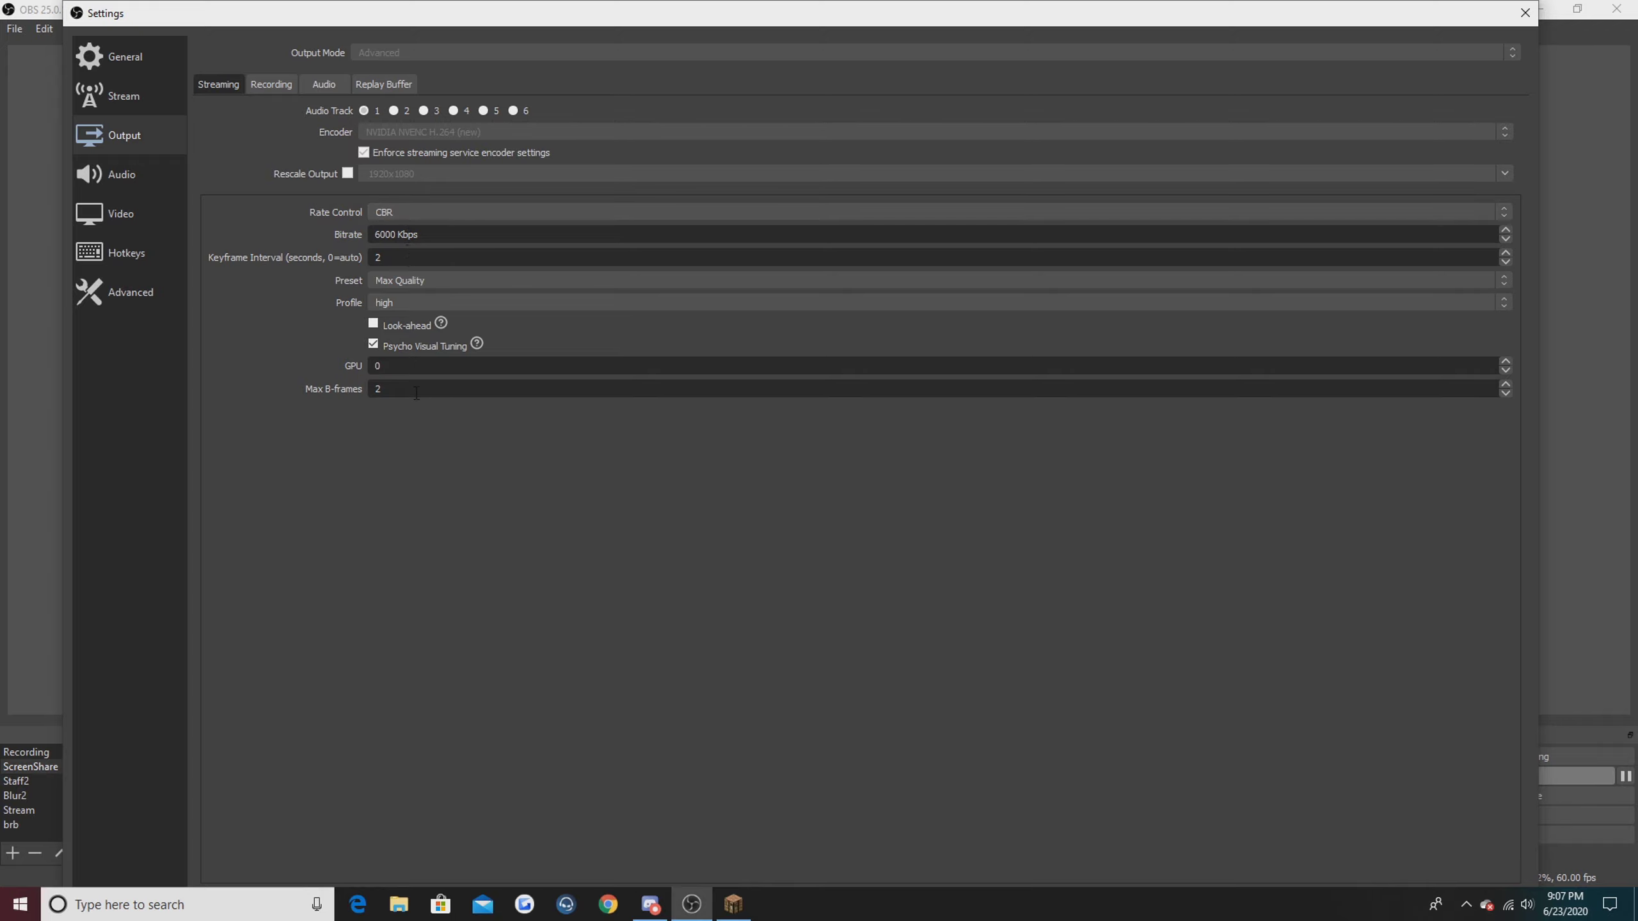
click(417, 301)
click(412, 279)
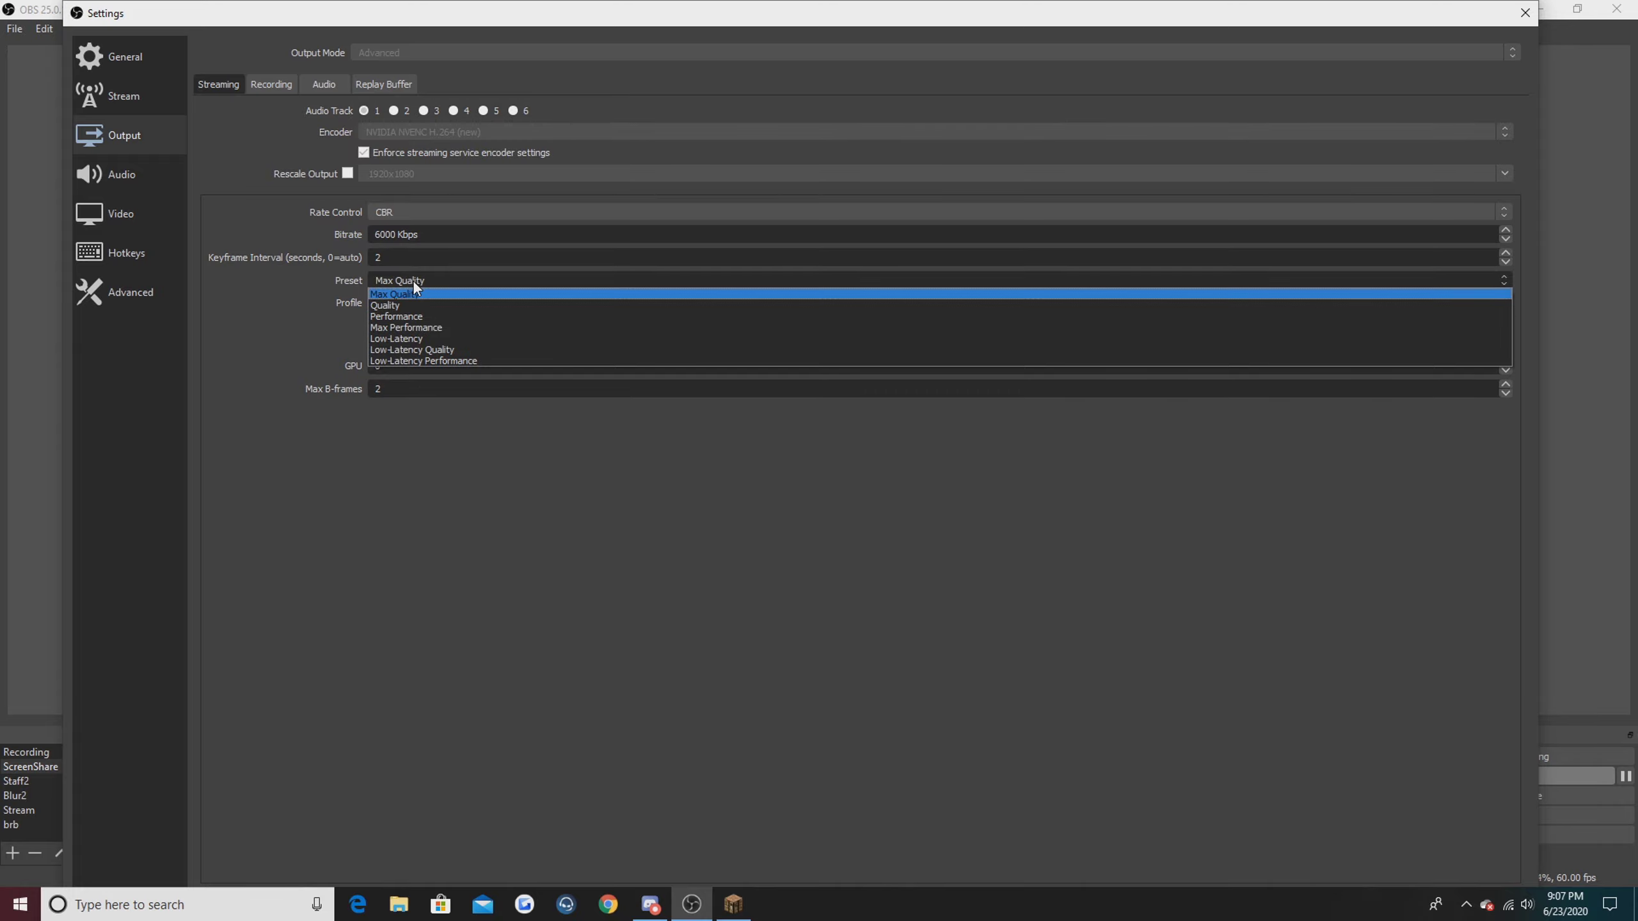
click(412, 280)
Step: Review the Recording output settings, including the available rate control and preset choices
click(271, 84)
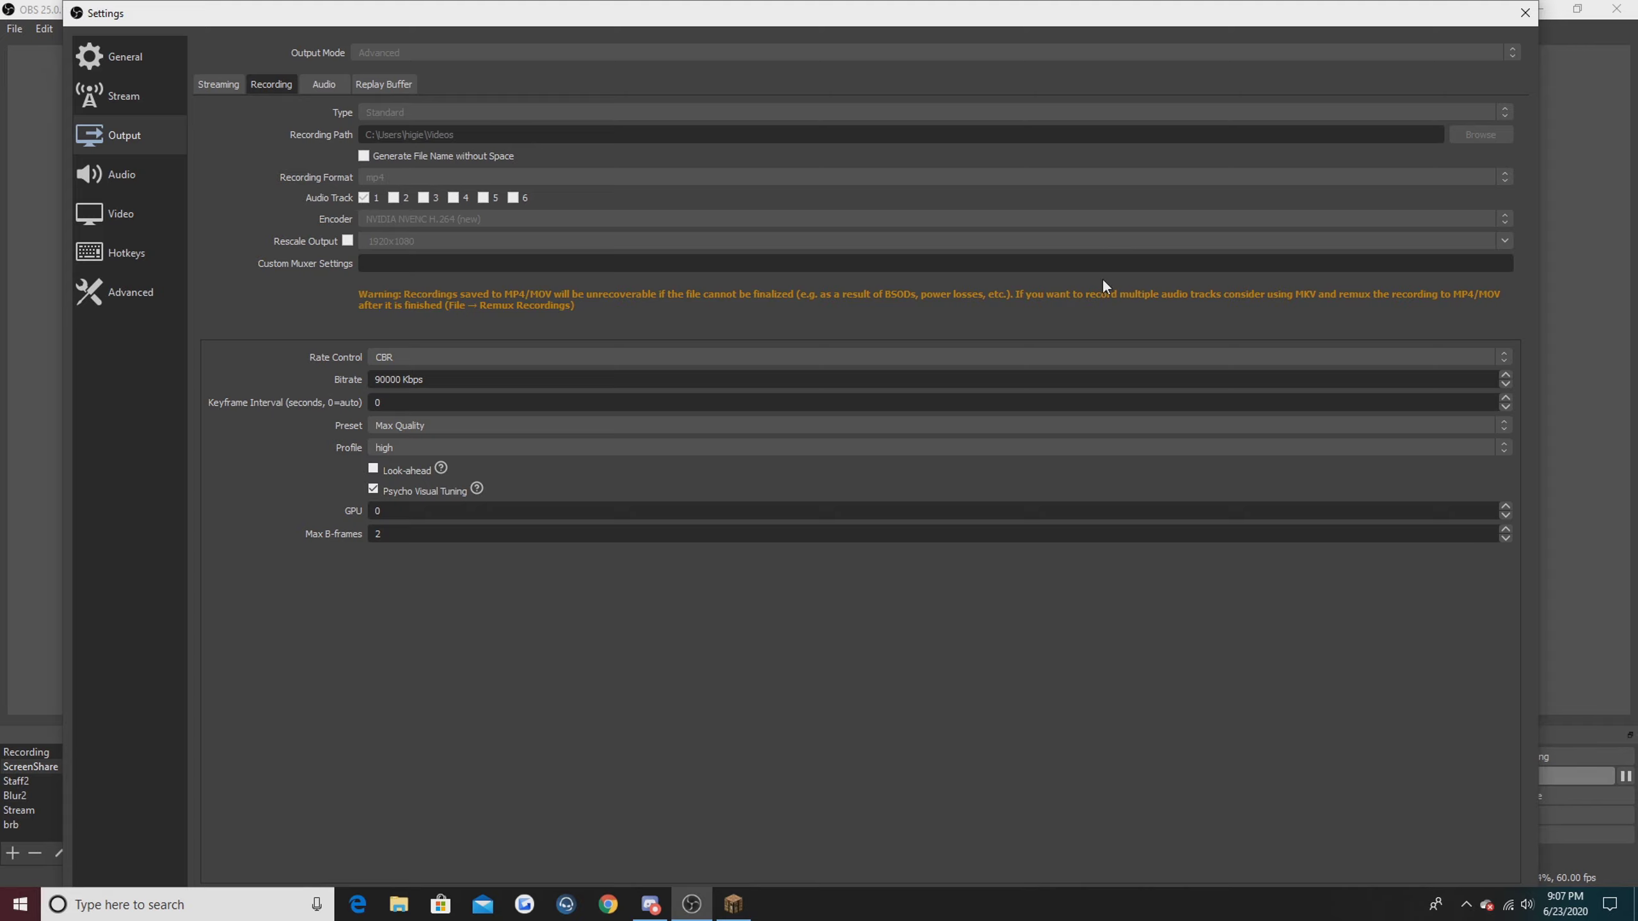
click(485, 354)
click(486, 357)
click(417, 426)
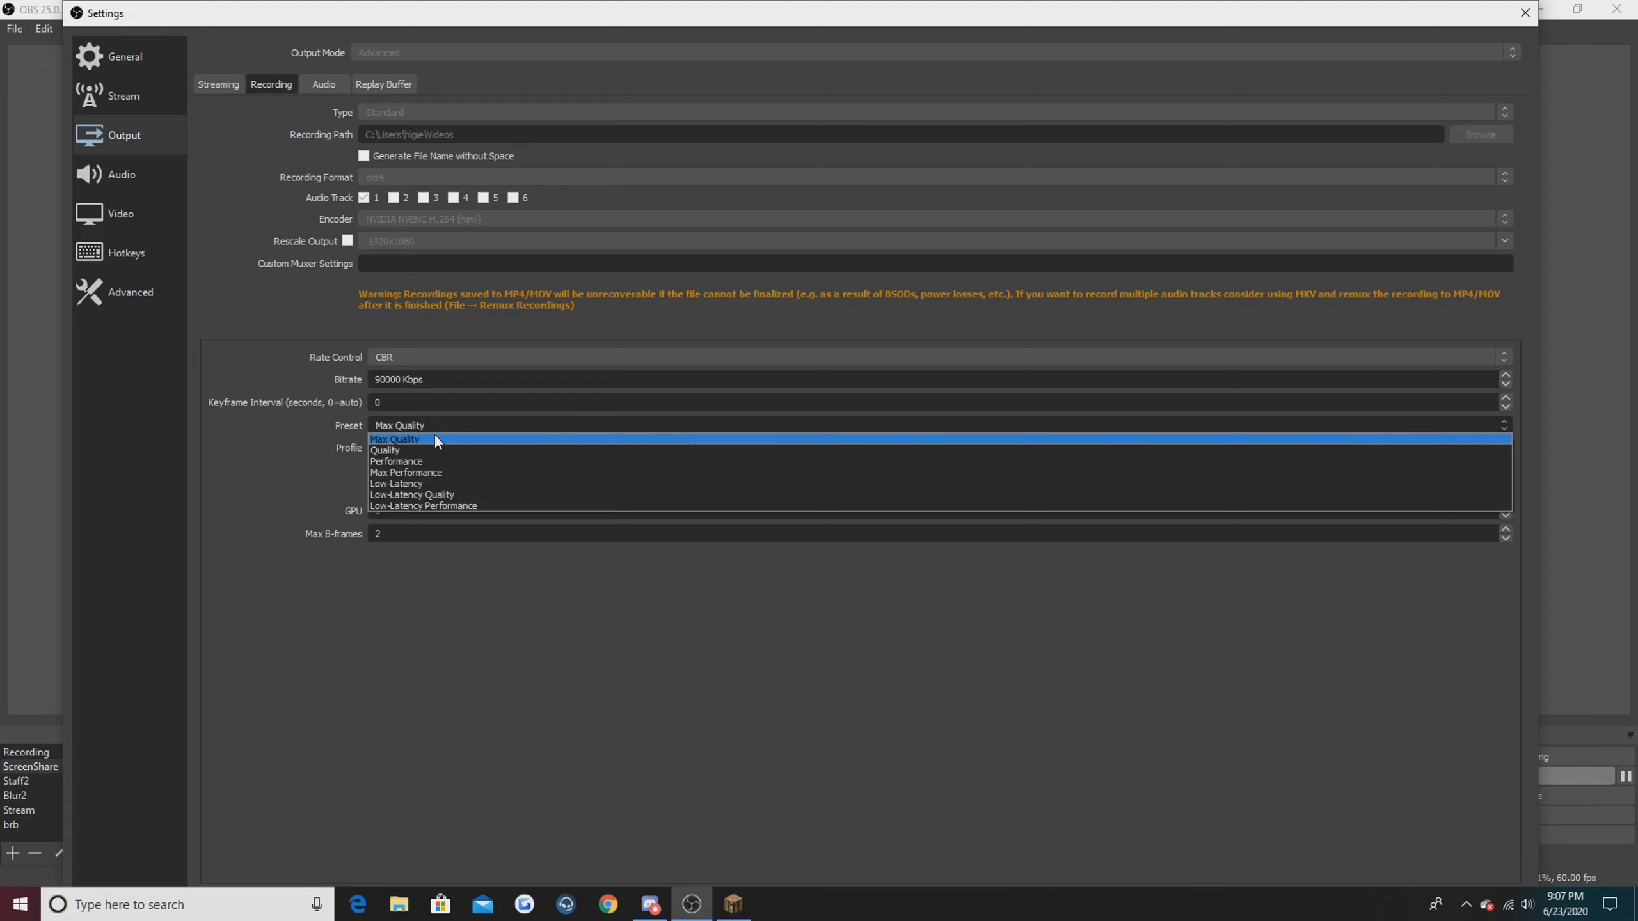
click(427, 423)
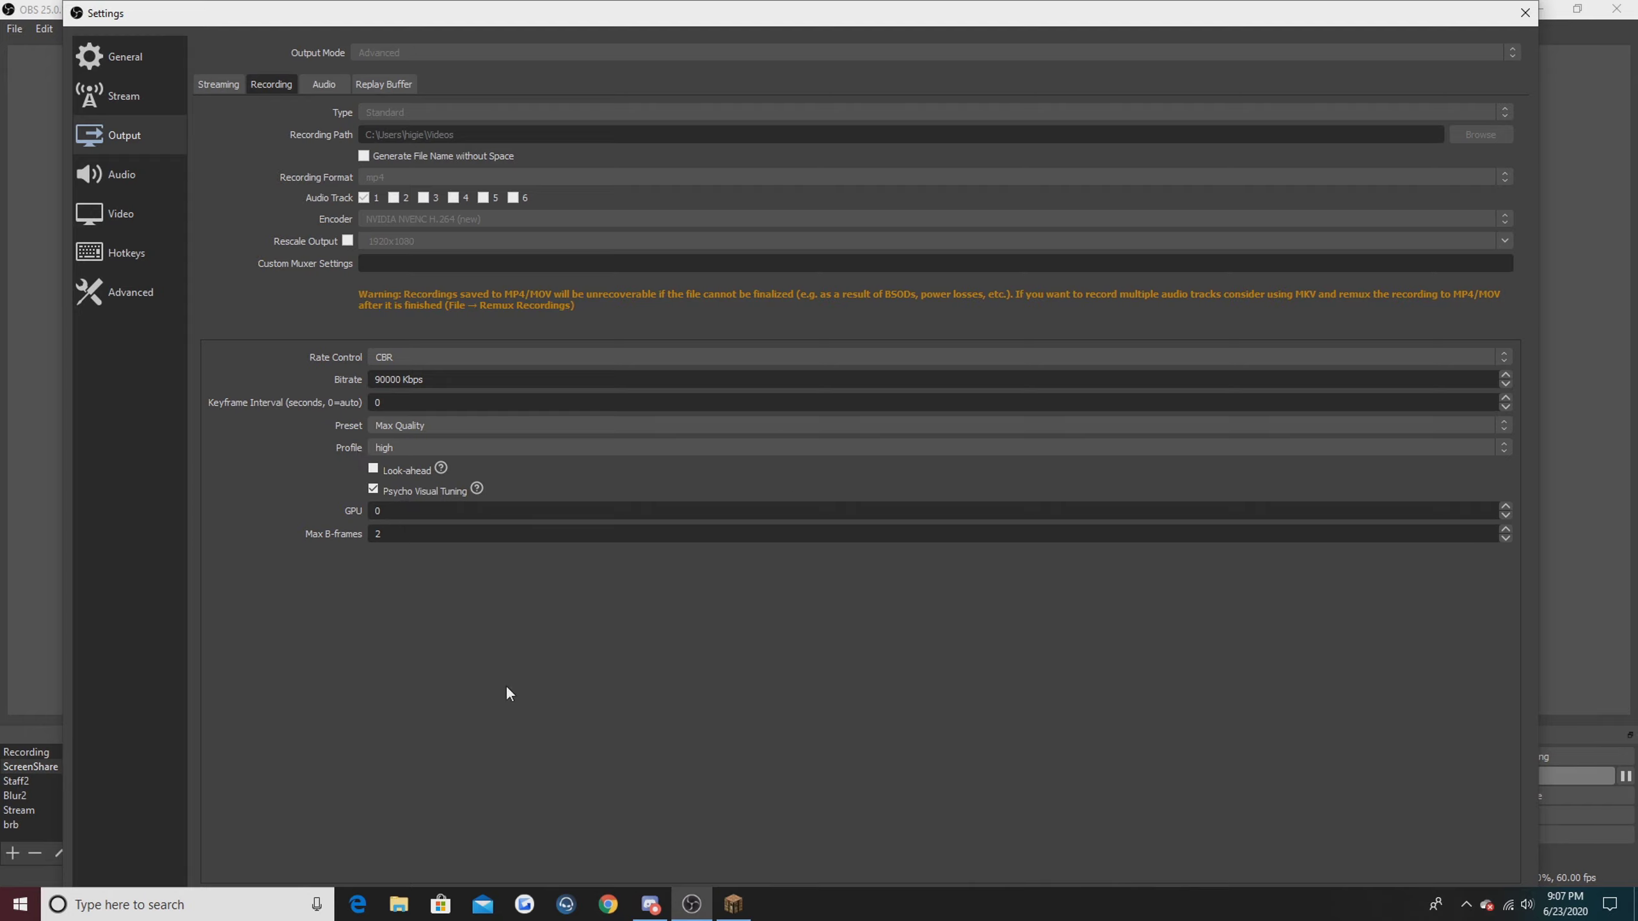
Step: Look over the output's audio track bitrates and Replay Buffer option, and return to the Recording output settings
click(324, 85)
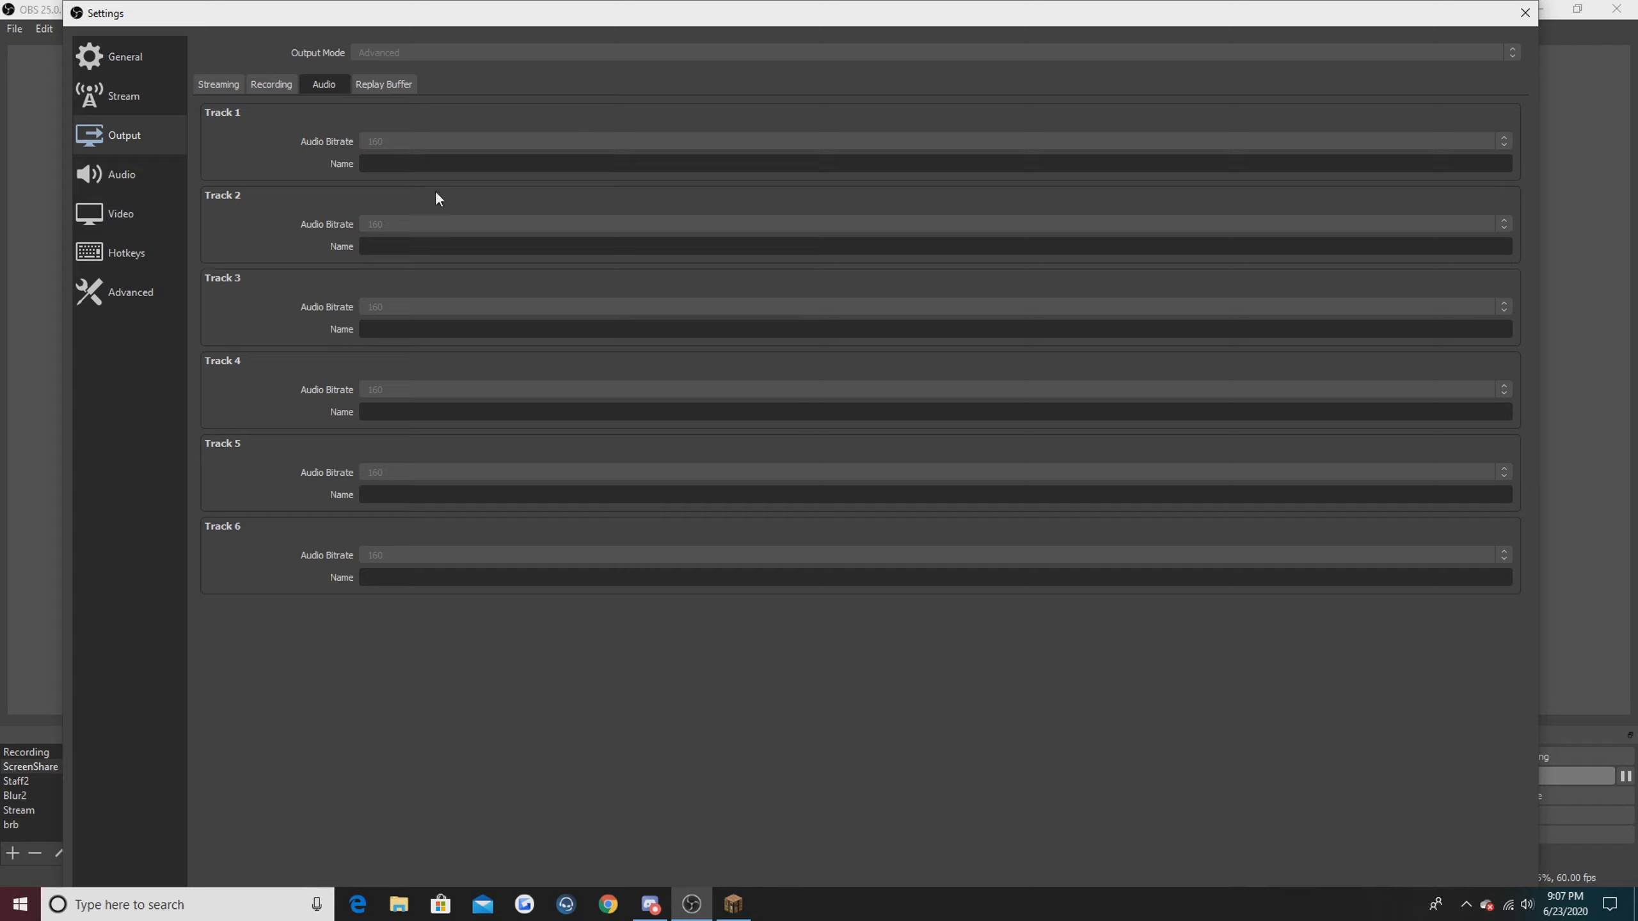
click(395, 86)
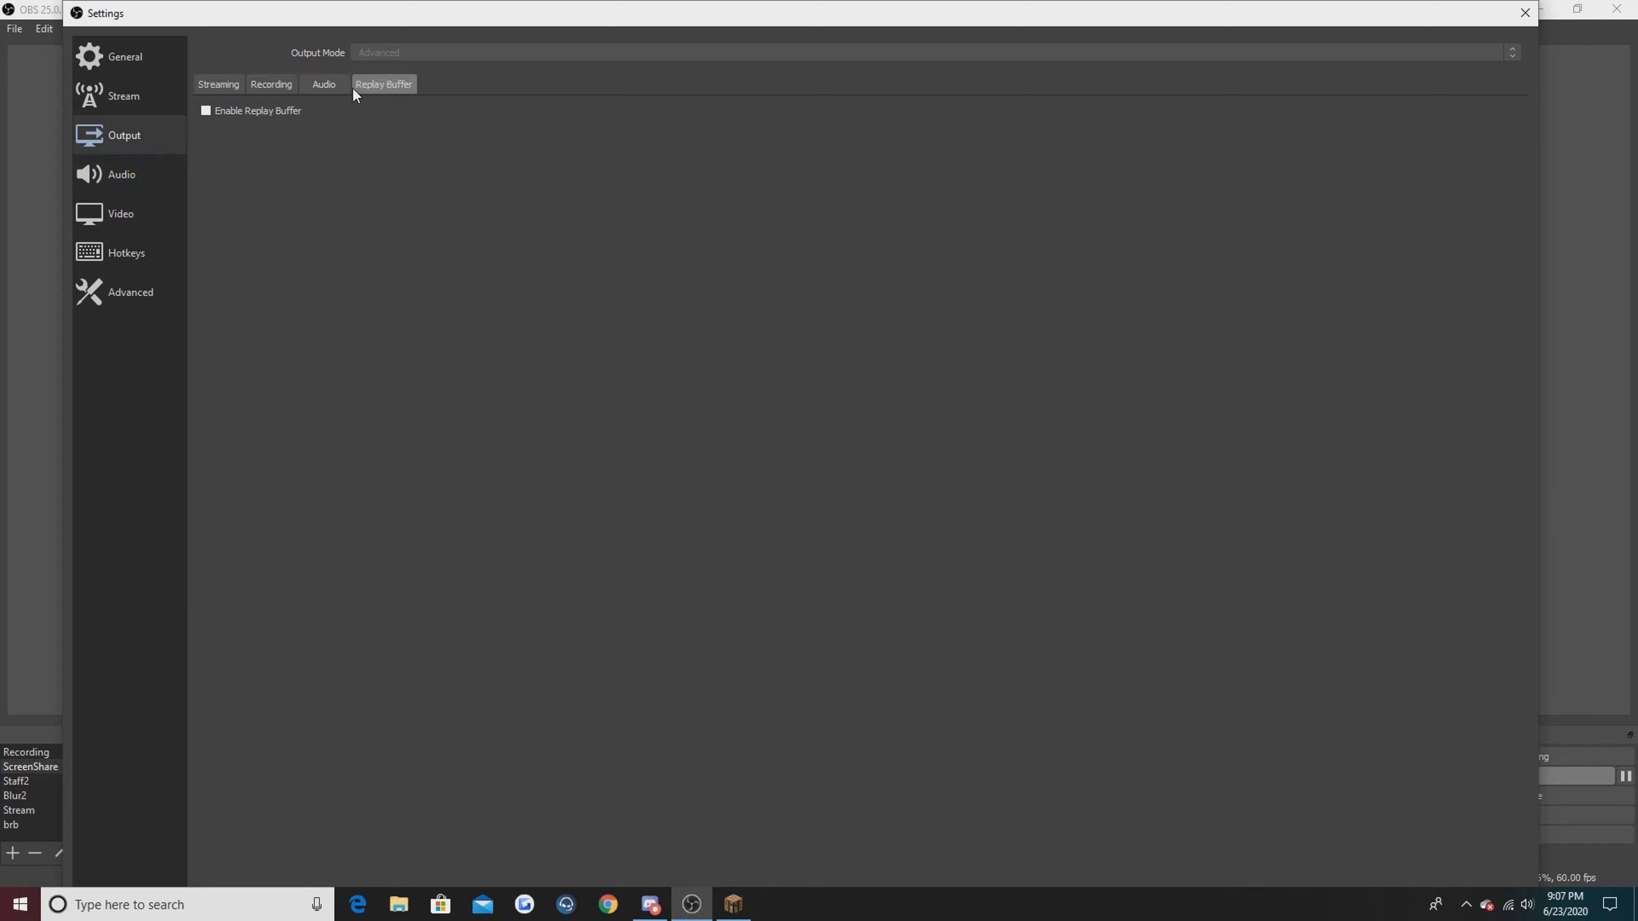
click(324, 84)
click(276, 82)
Step: Open the Audio settings and review the available Desktop Audio and Mic/Auxiliary Audio devices without changing them
click(121, 174)
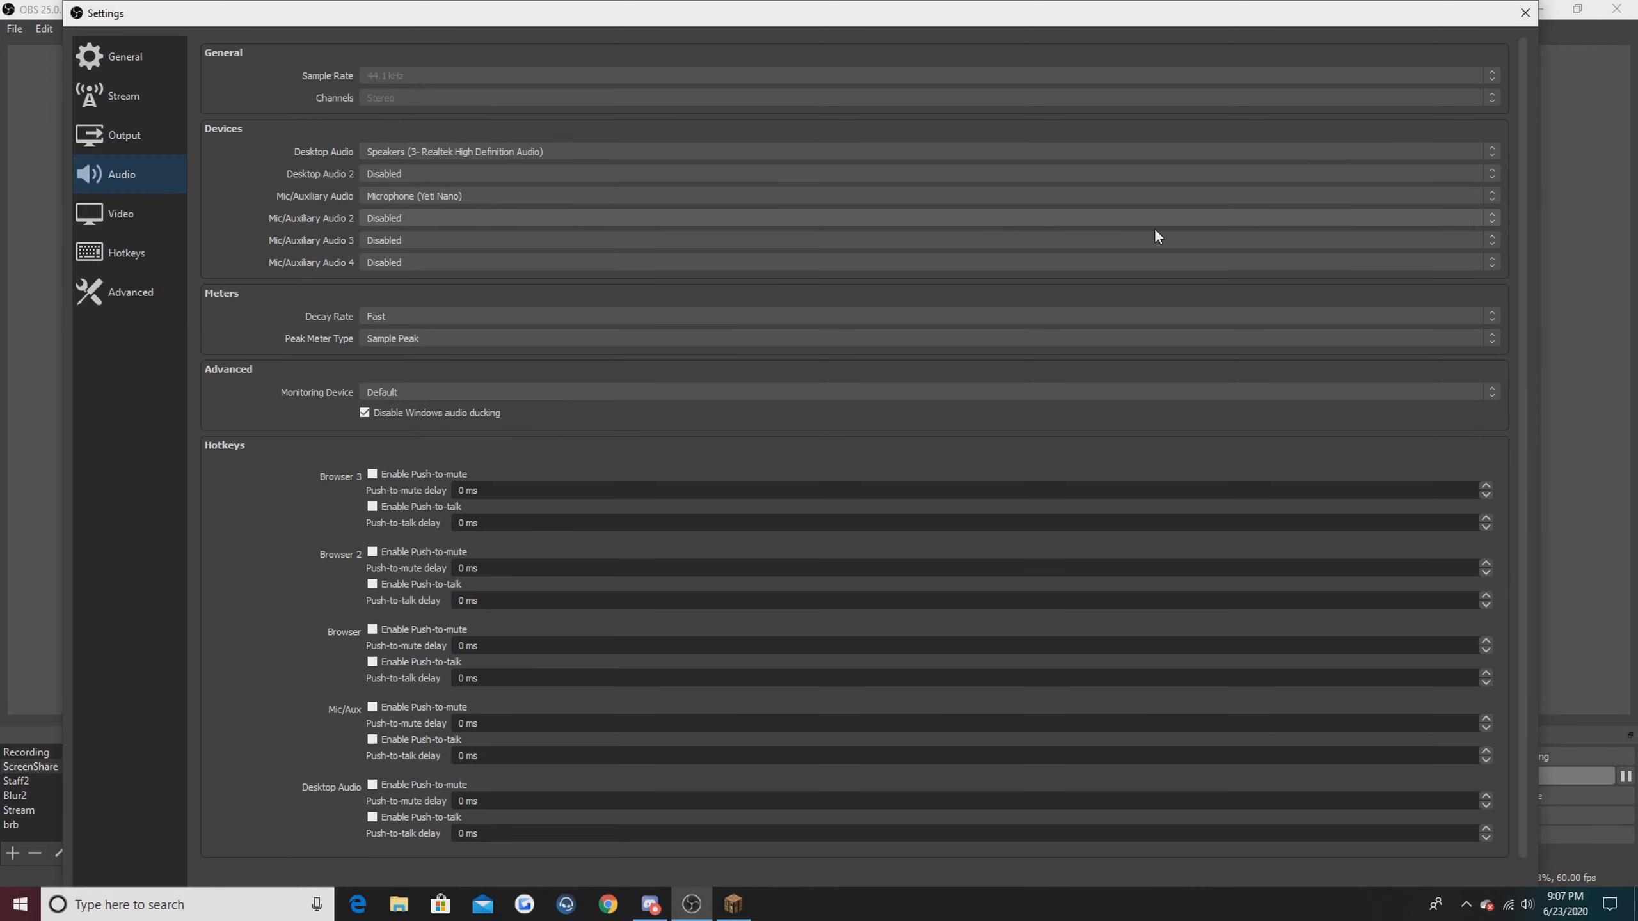
click(439, 156)
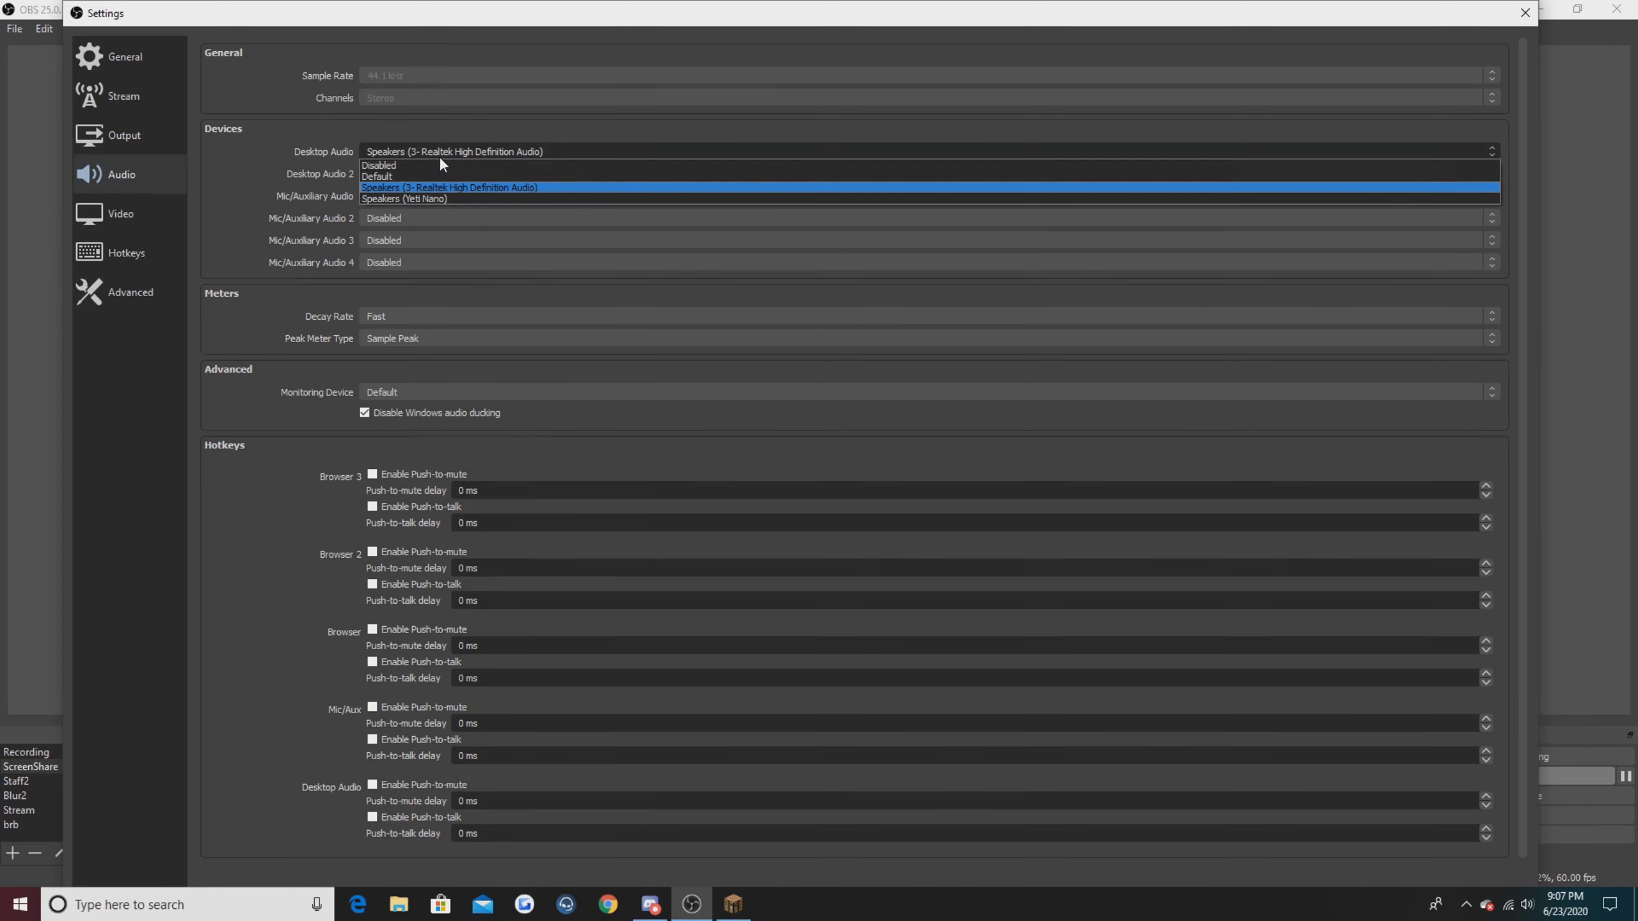
click(440, 154)
click(432, 193)
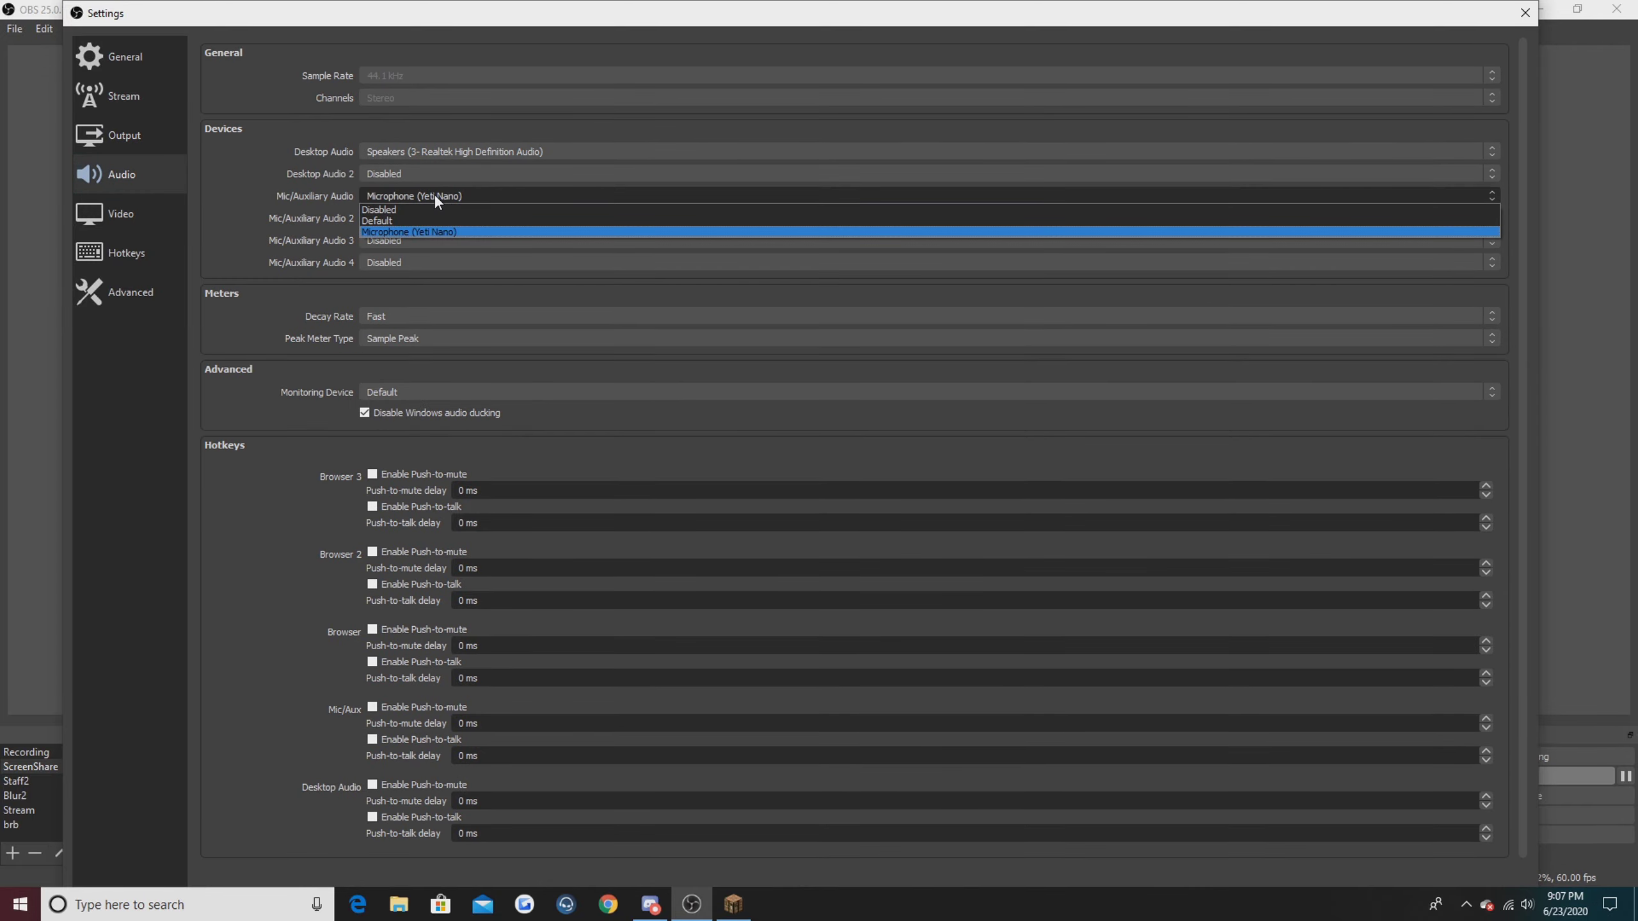
click(443, 151)
click(455, 147)
click(479, 151)
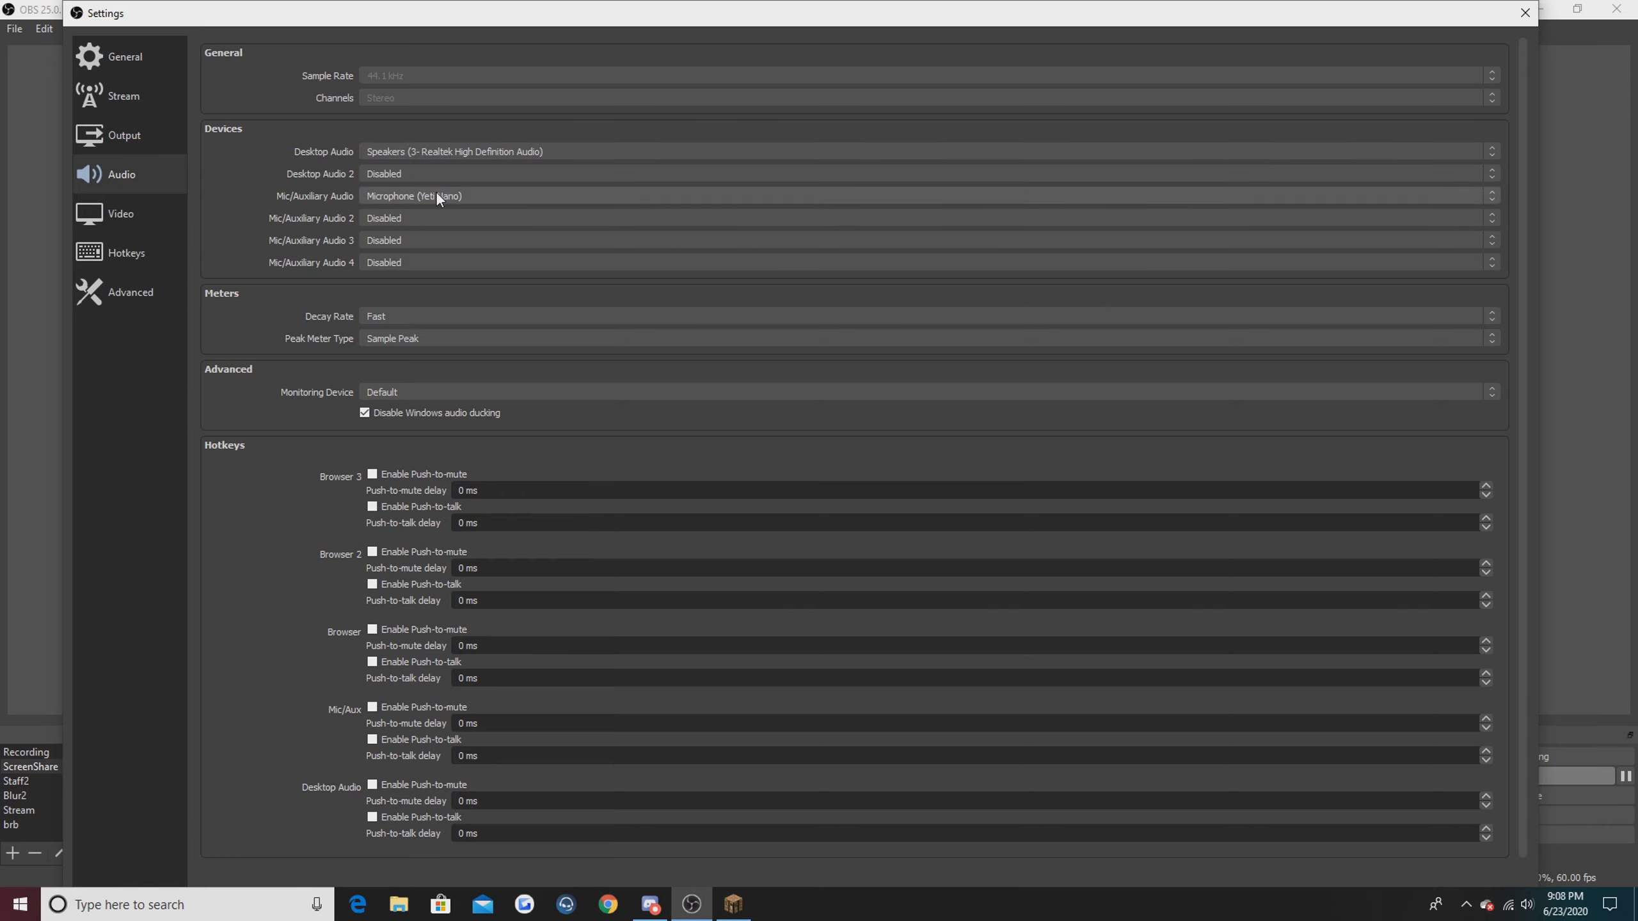
click(438, 194)
click(430, 196)
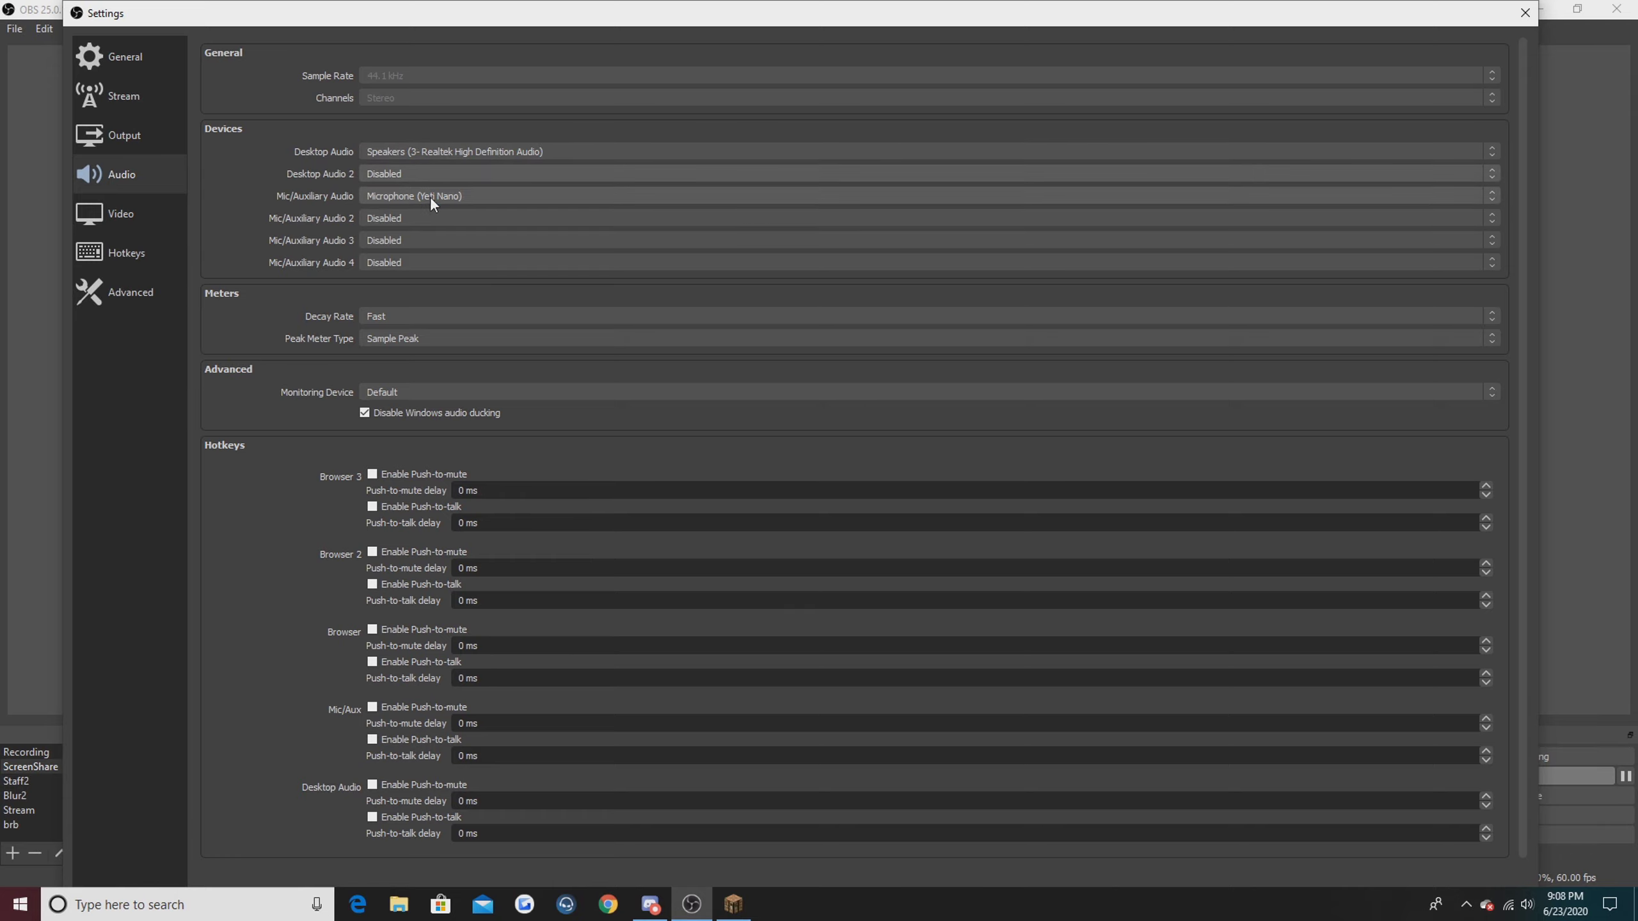
scroll(643, 430, down, 1)
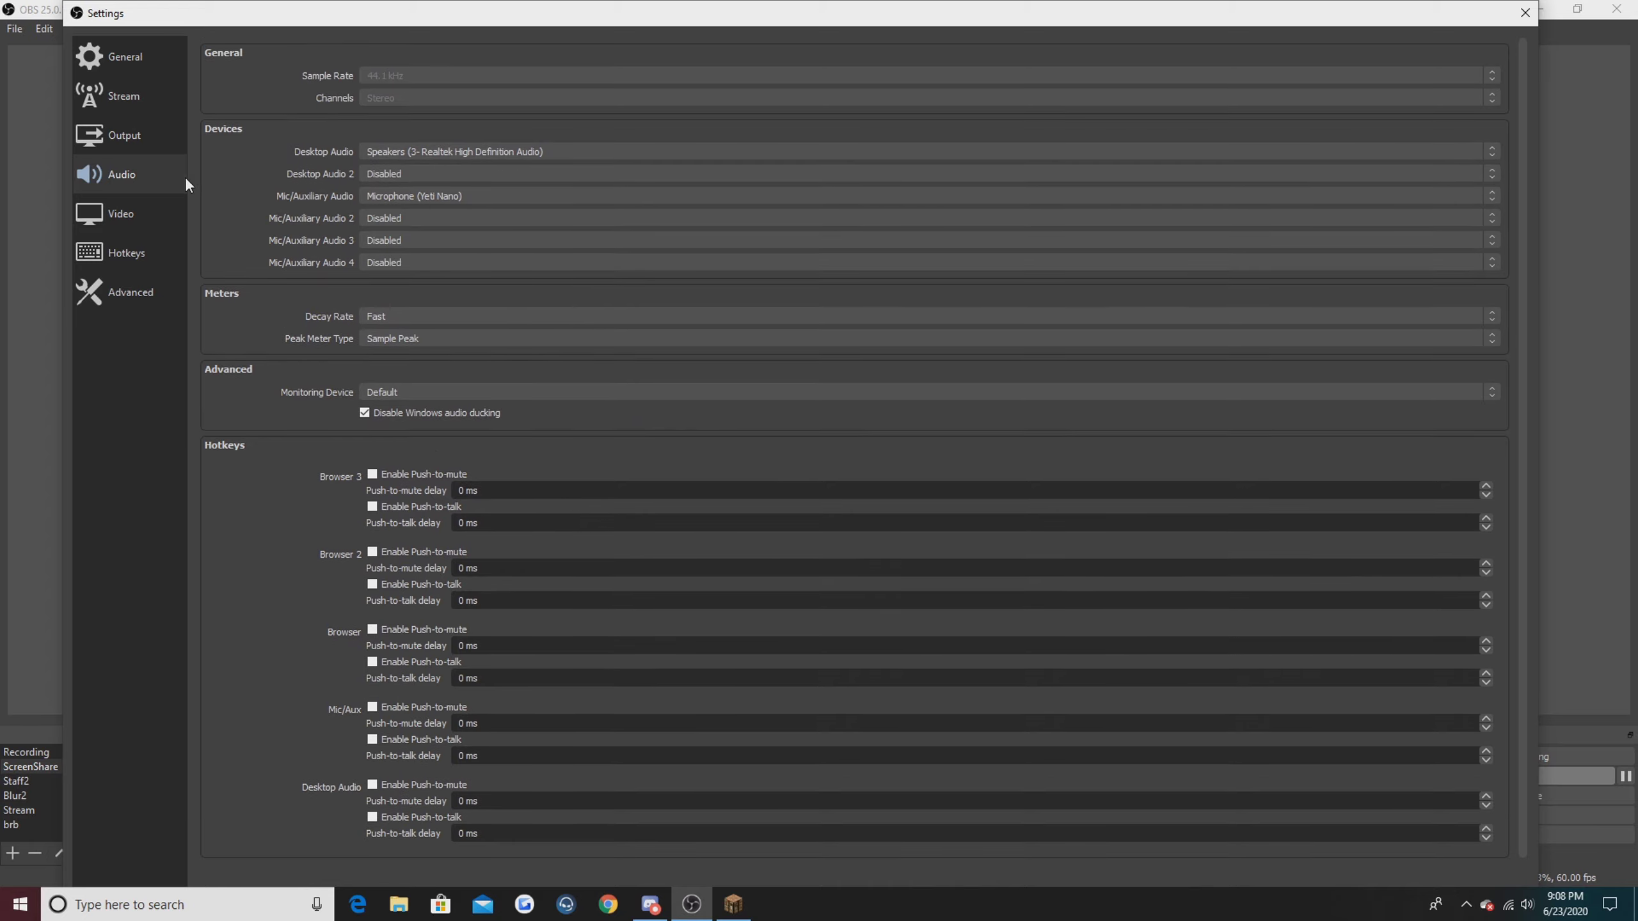
Step: Look through the Video, Hotkeys and Advanced settings, and return to the Output settings
click(129, 216)
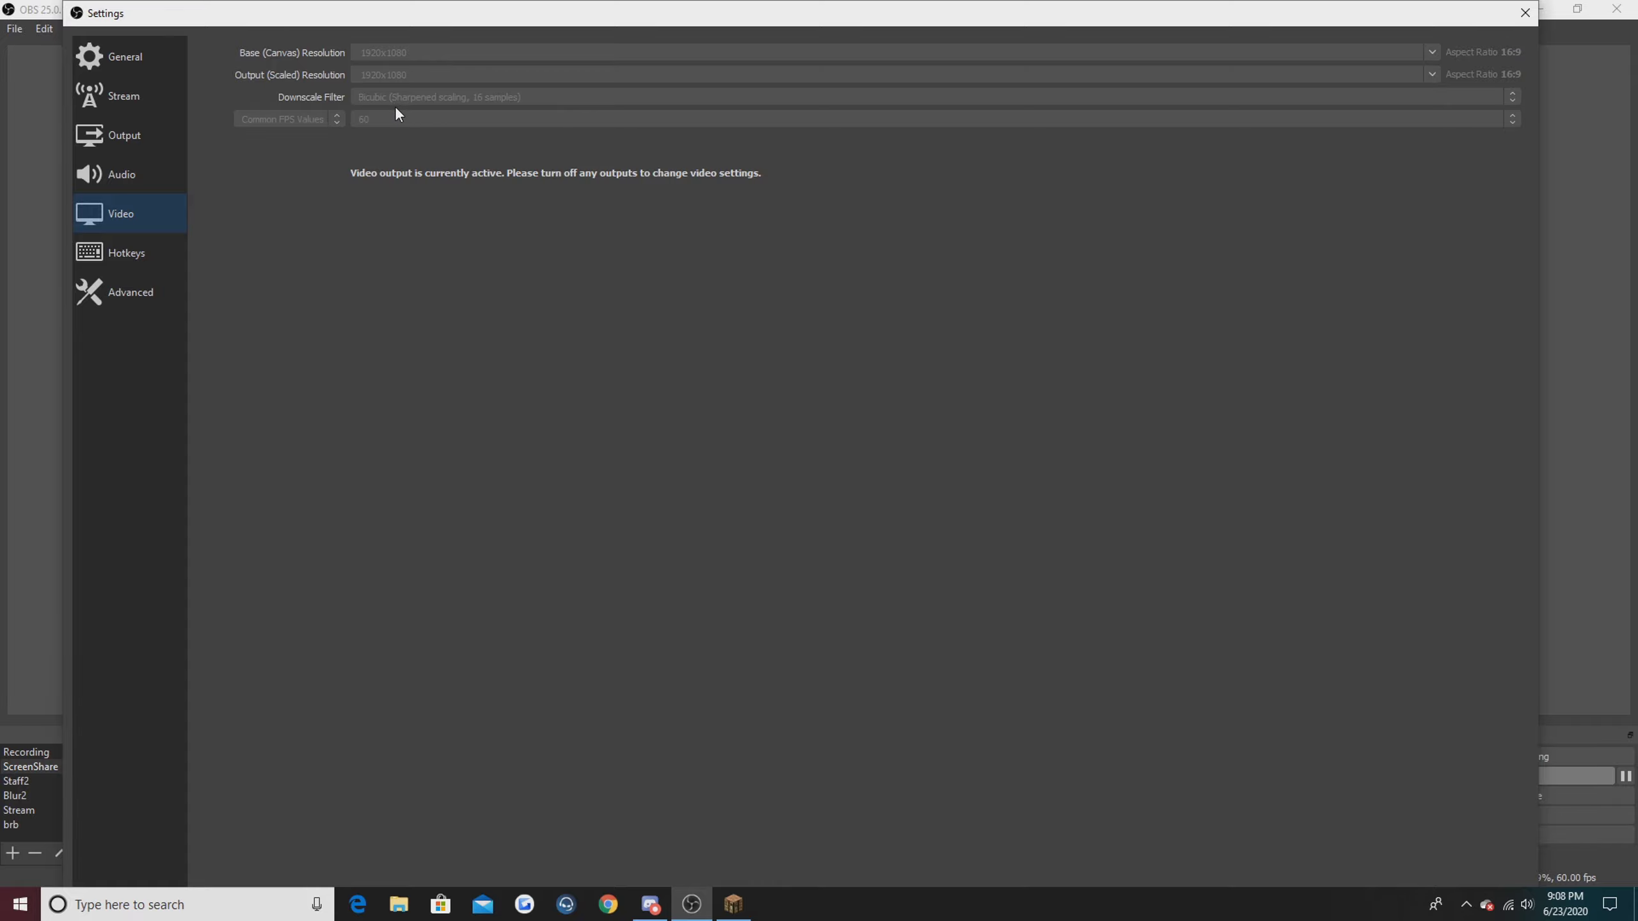
click(143, 251)
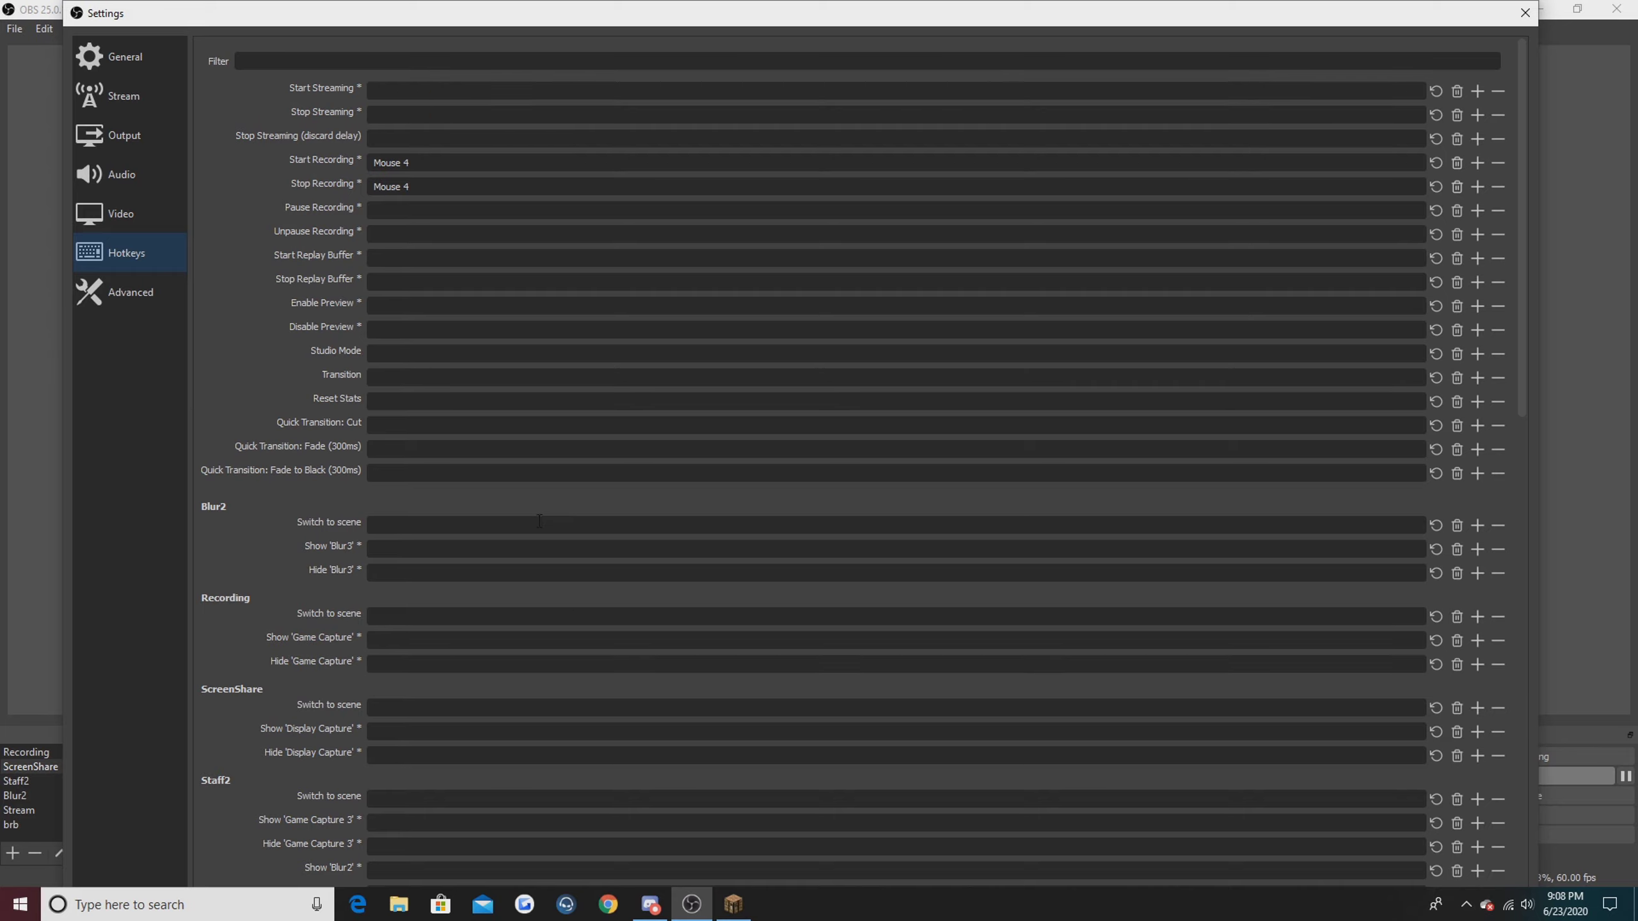
scroll(572, 613, down, 15)
scroll(576, 650, down, 2)
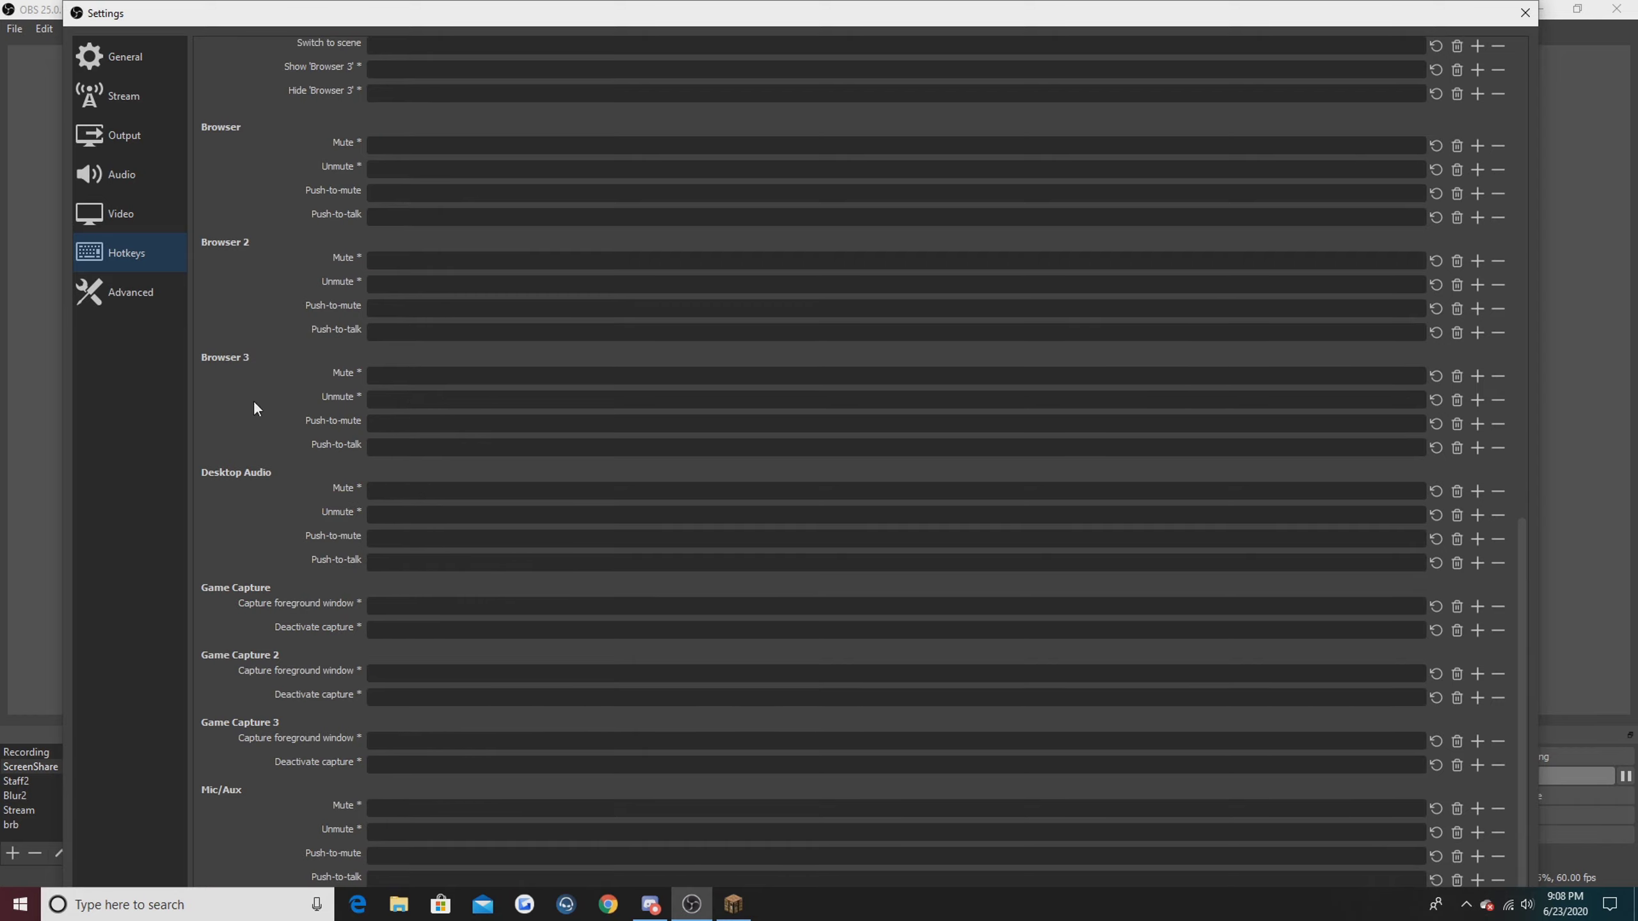
click(122, 294)
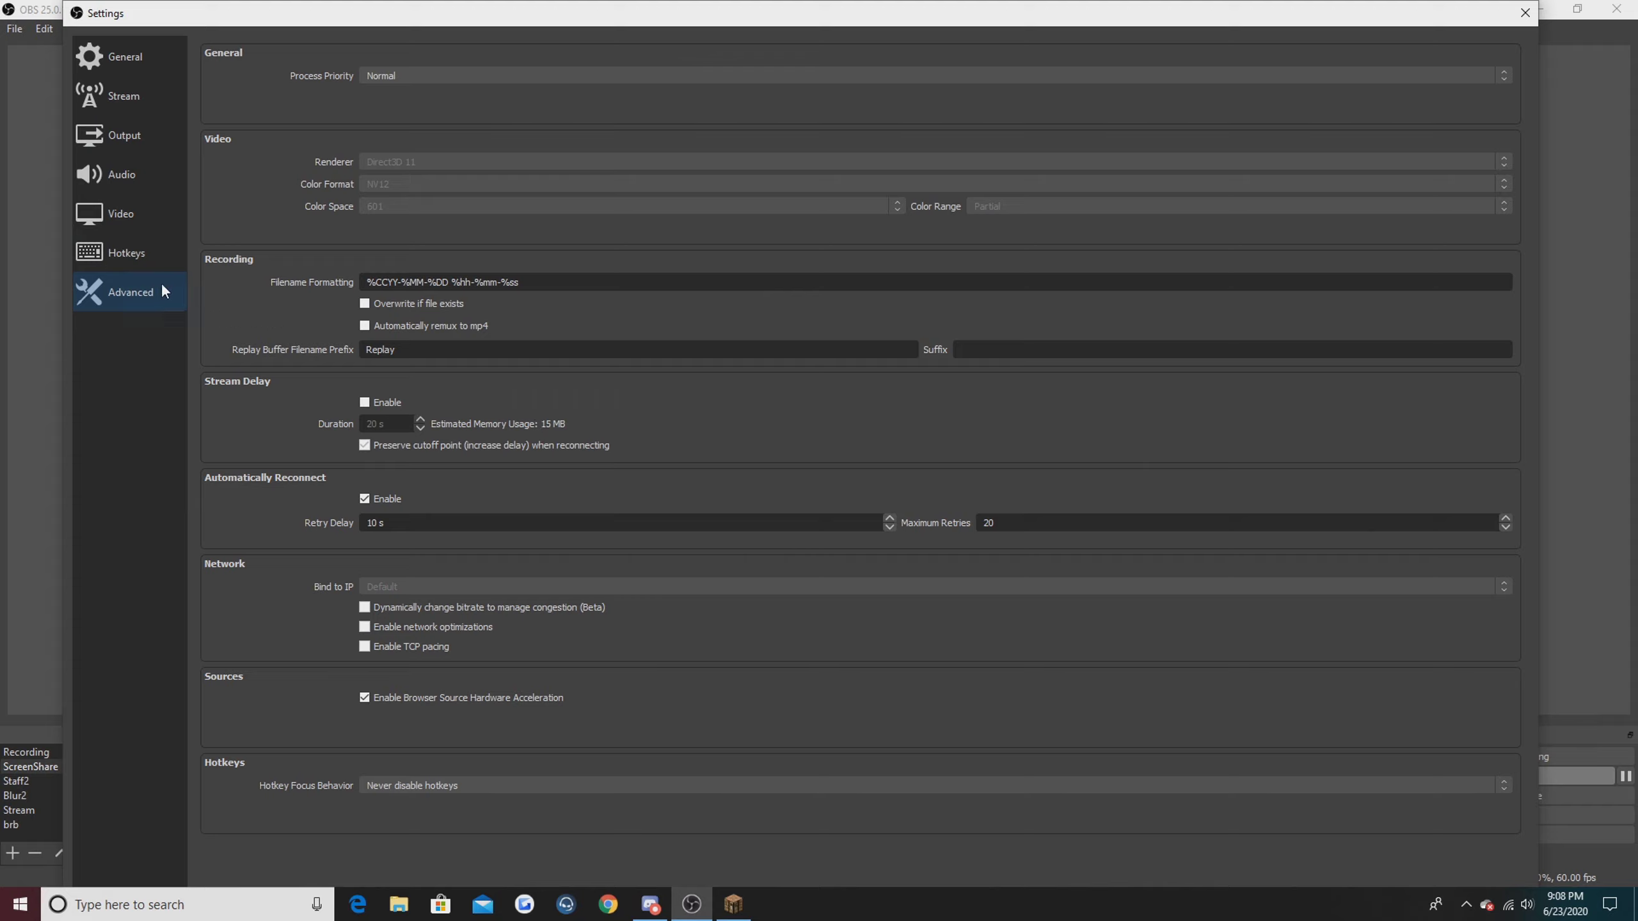
click(133, 136)
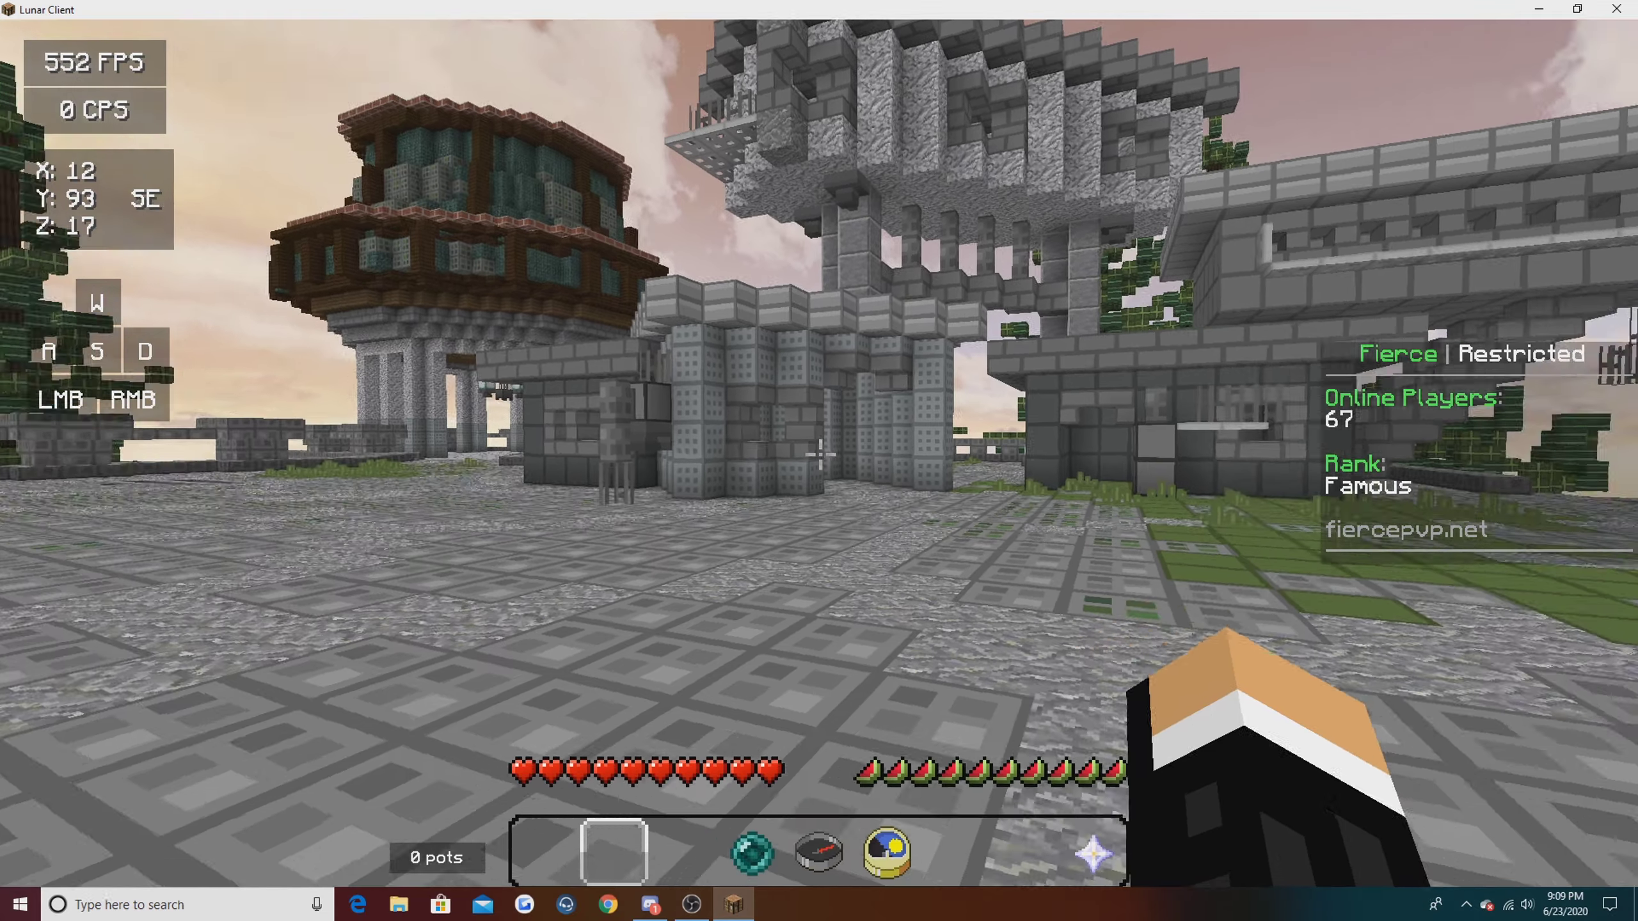
click(819, 455)
click(819, 455)
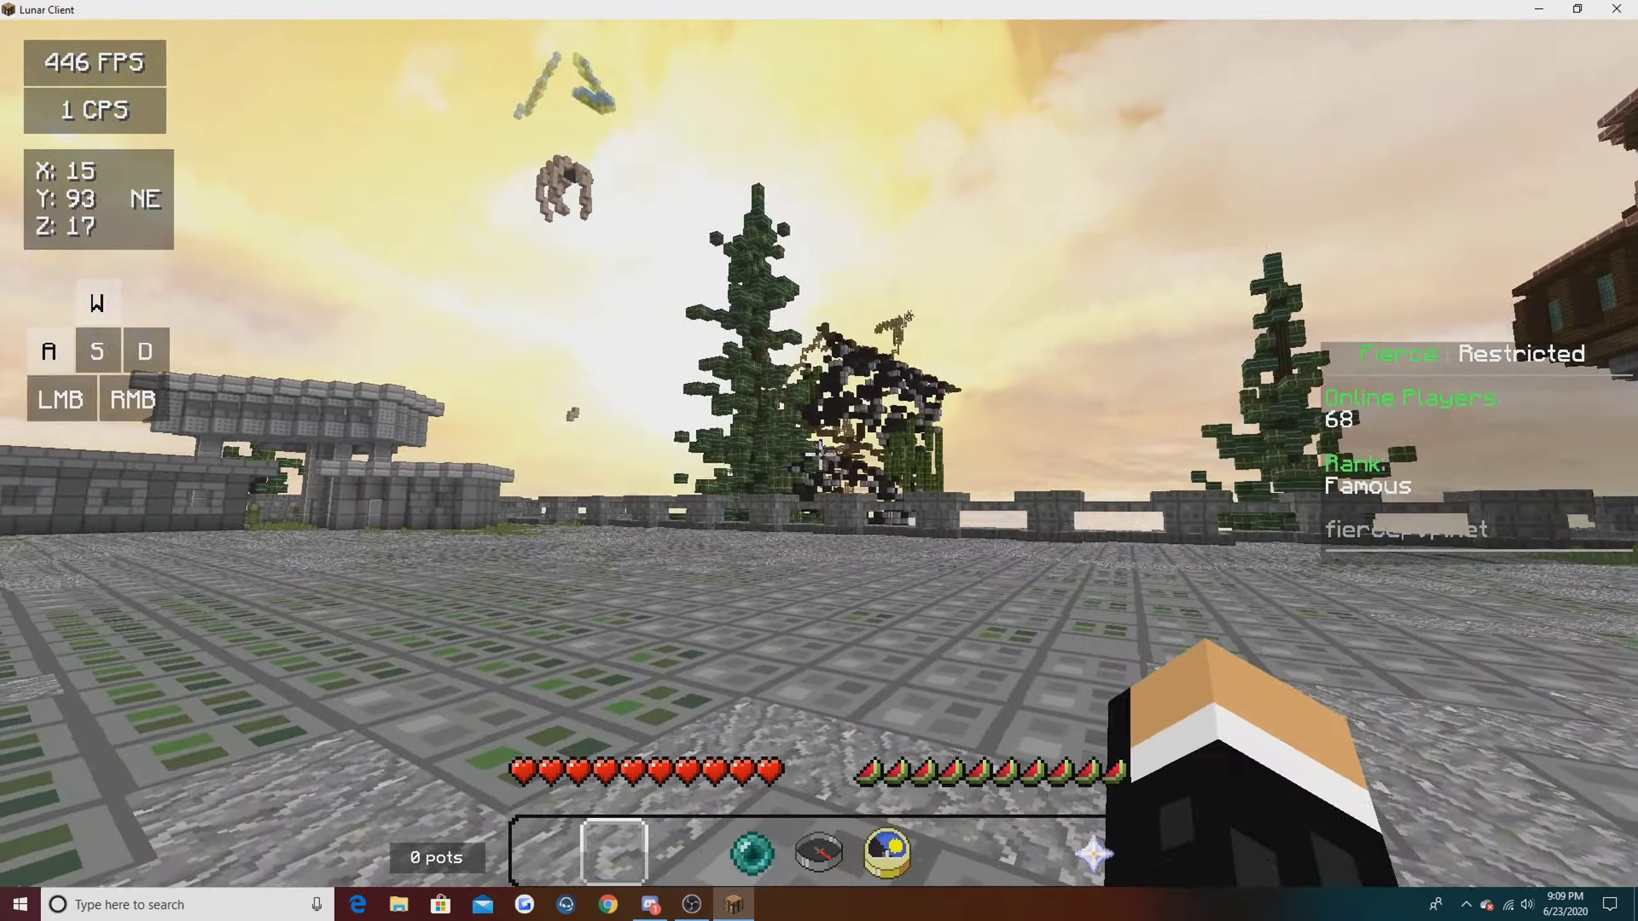
key(F5)
key(F5)
key(w)
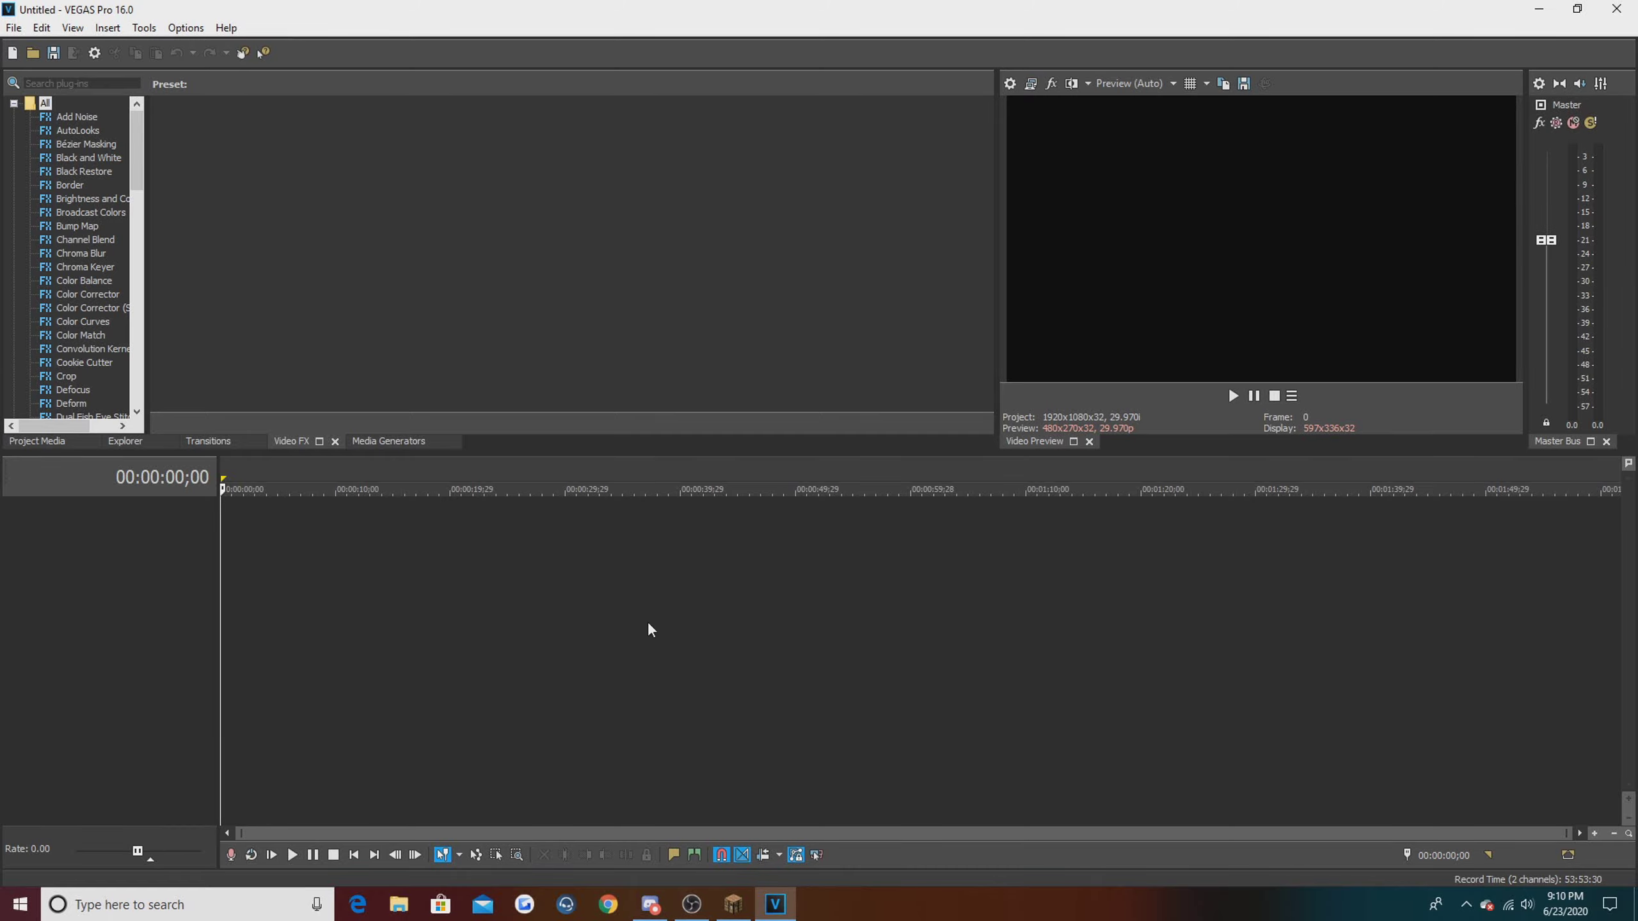
Step: Look over the Project Media and Video FX windows and the File commands of the empty VEGAS Pro project
click(703, 914)
click(703, 915)
click(52, 444)
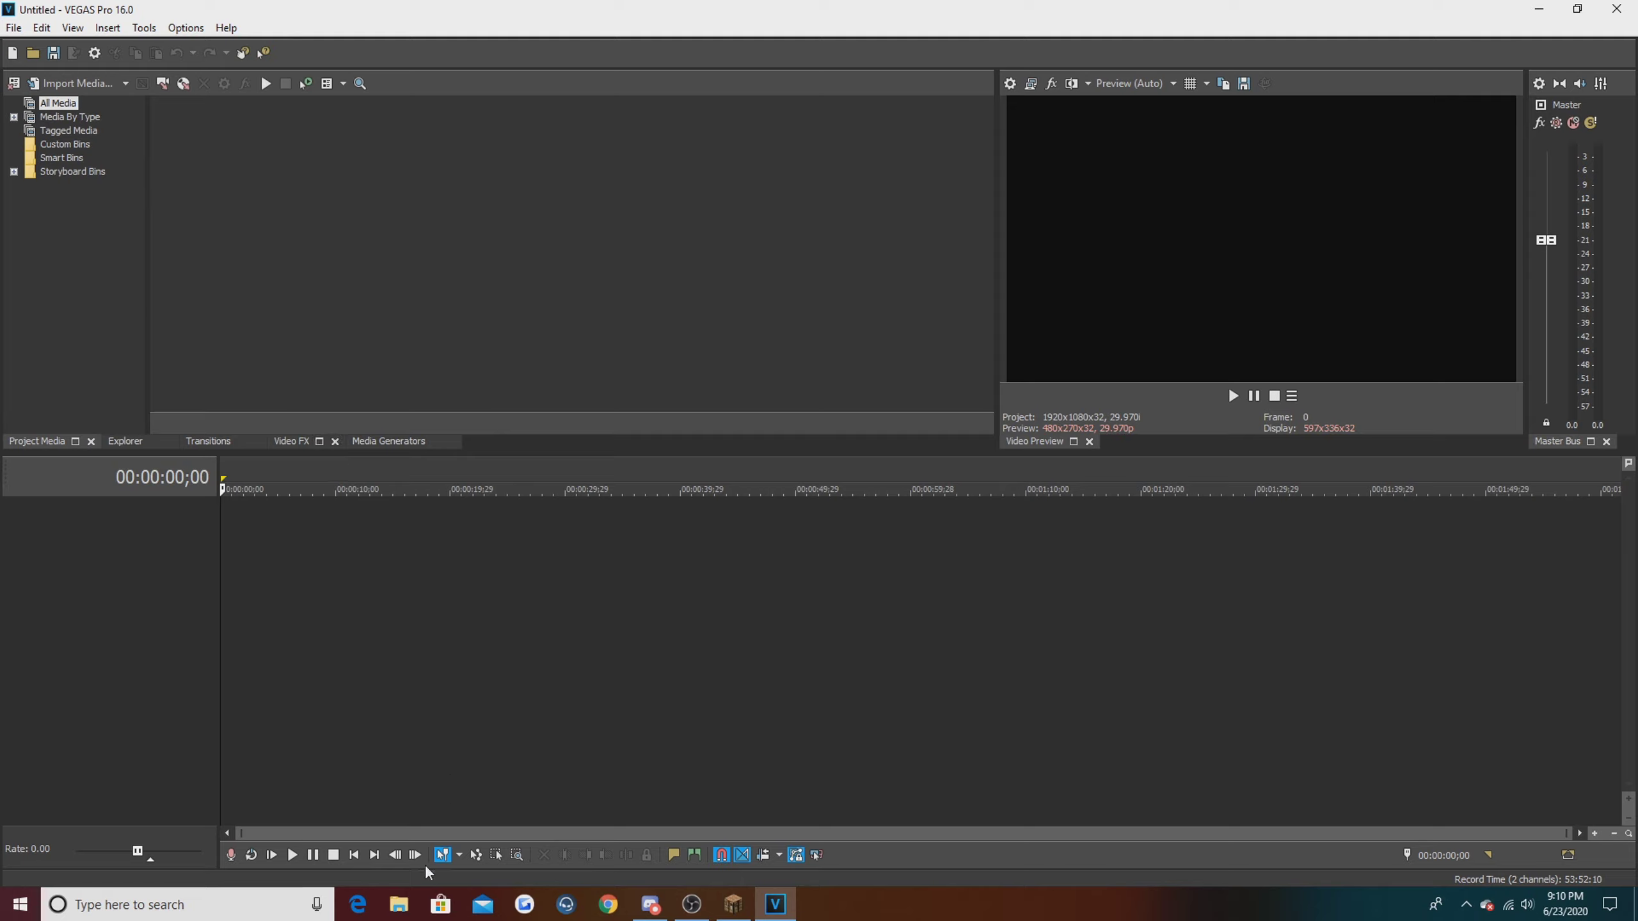
click(292, 449)
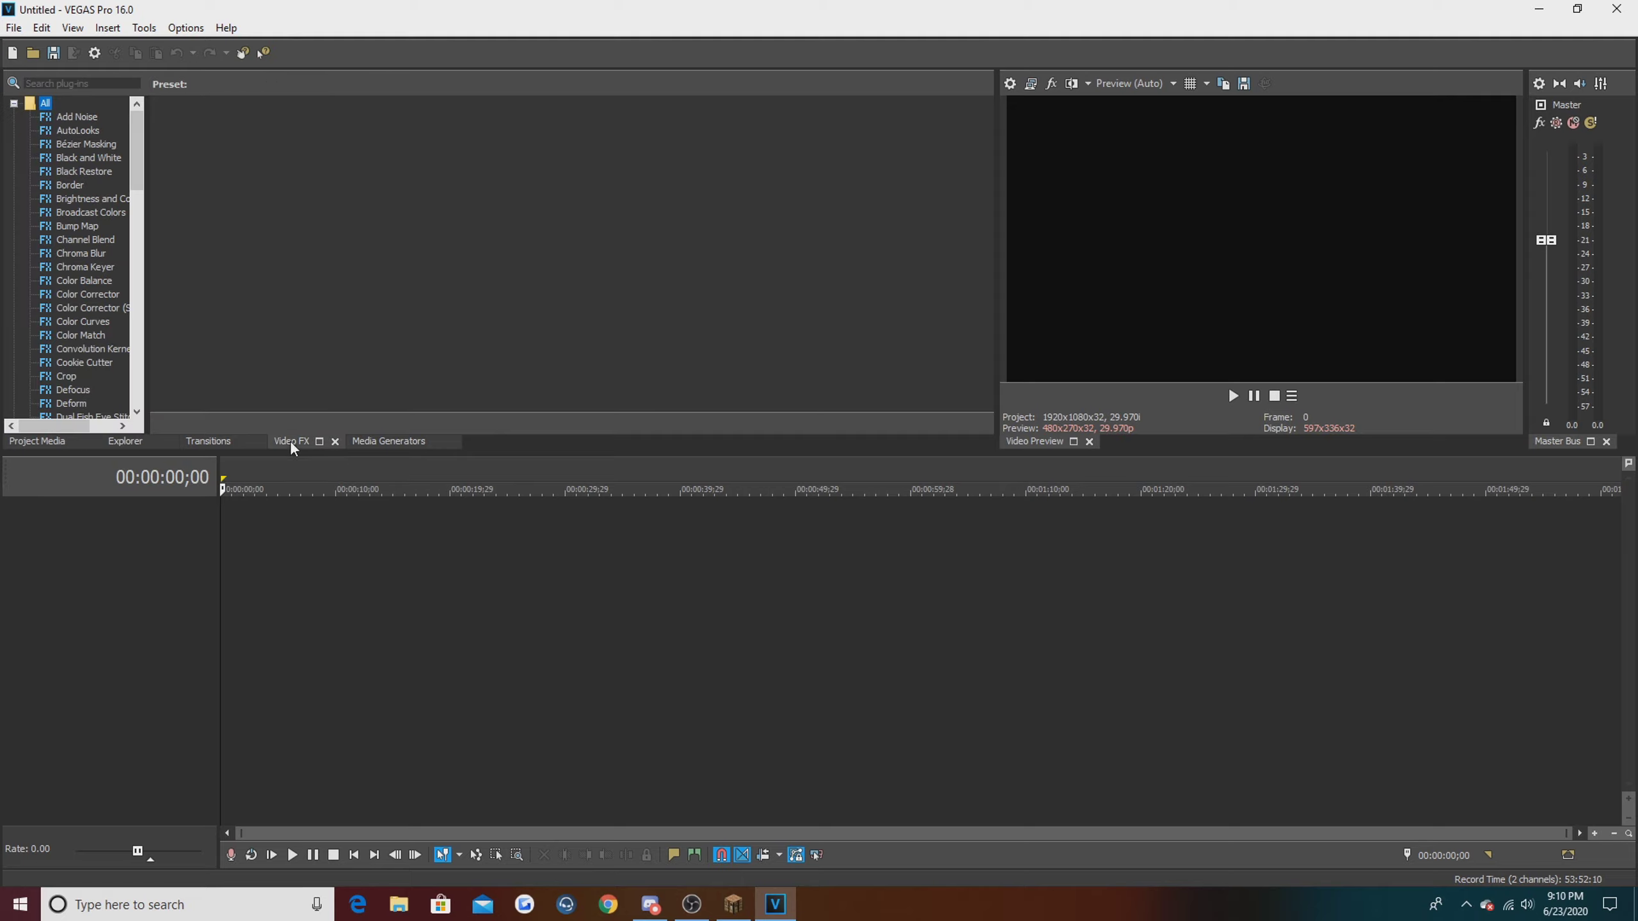
click(84, 446)
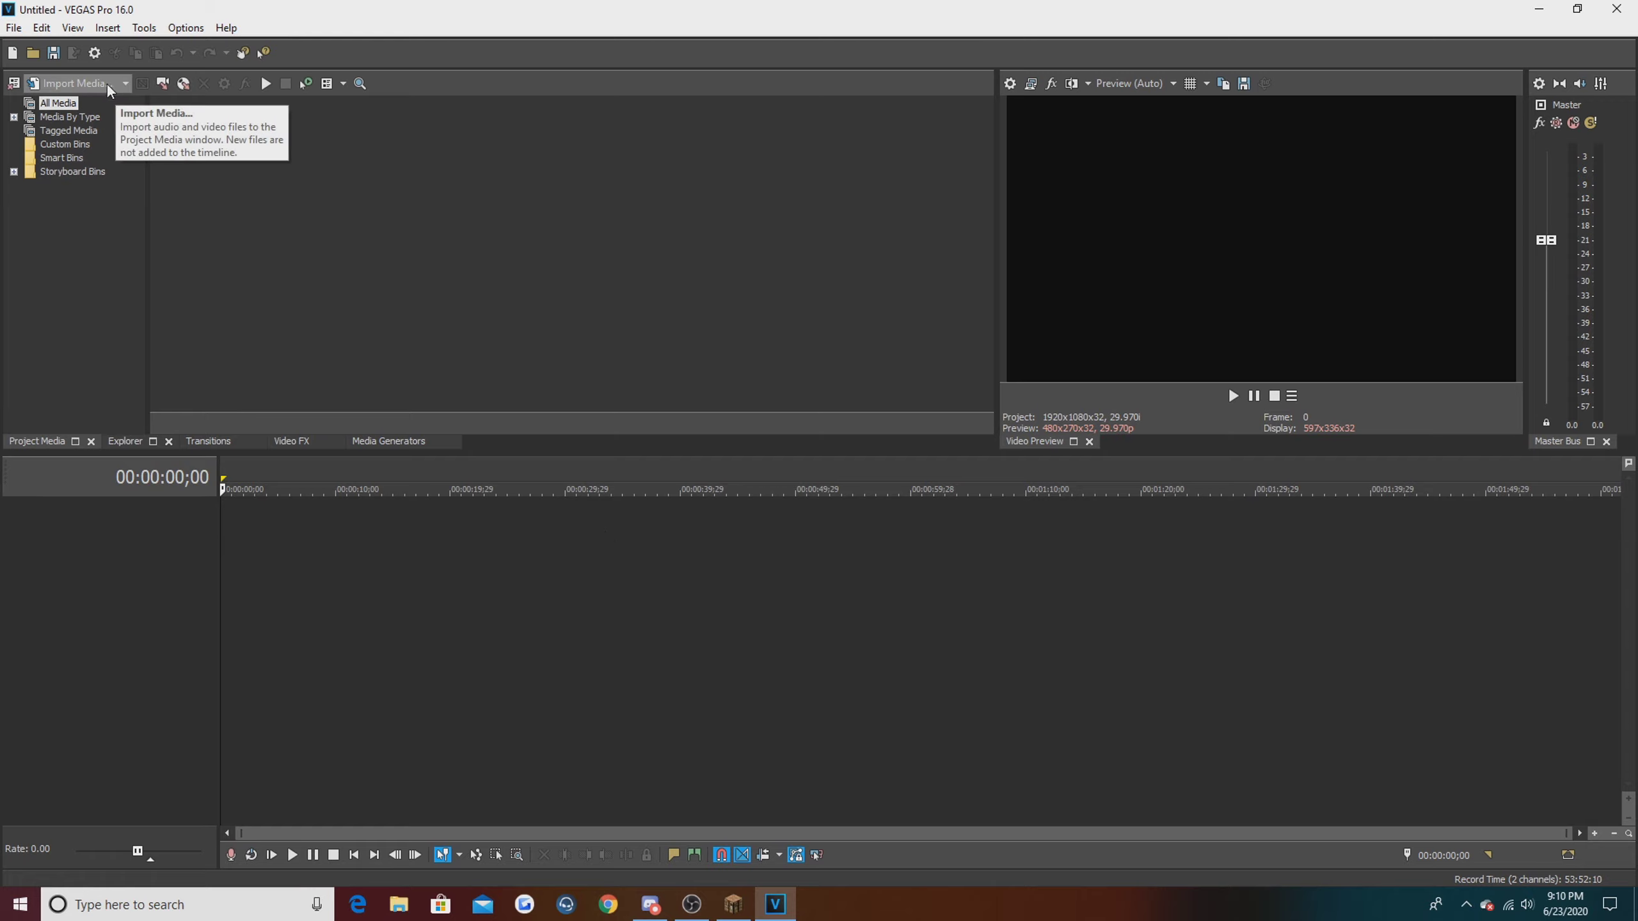
click(13, 28)
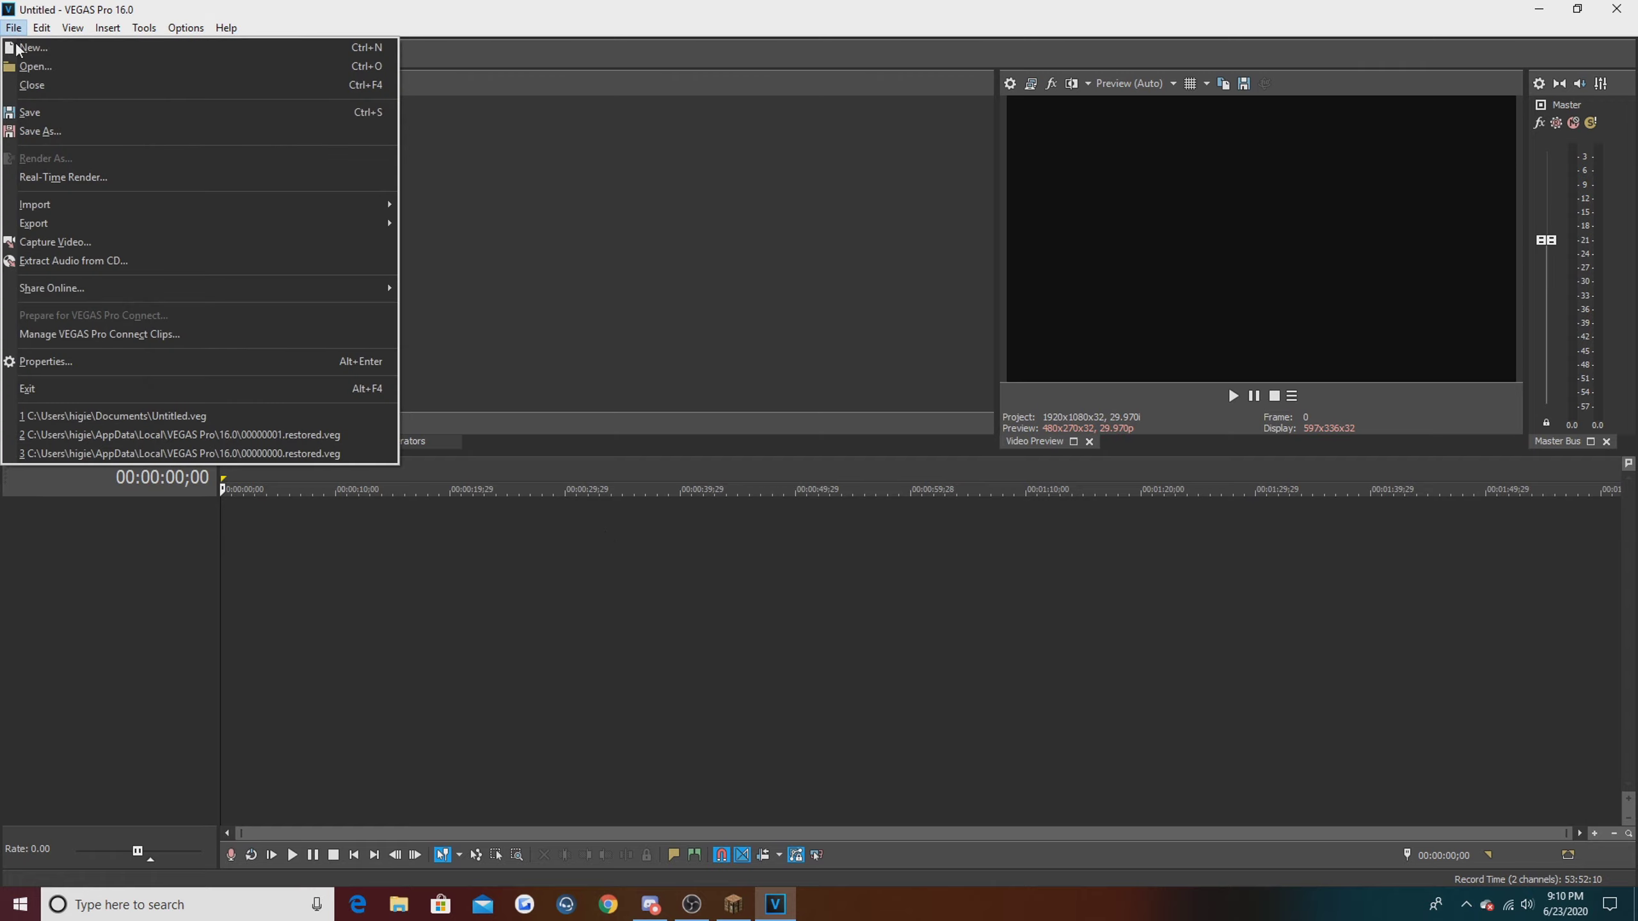
click(624, 205)
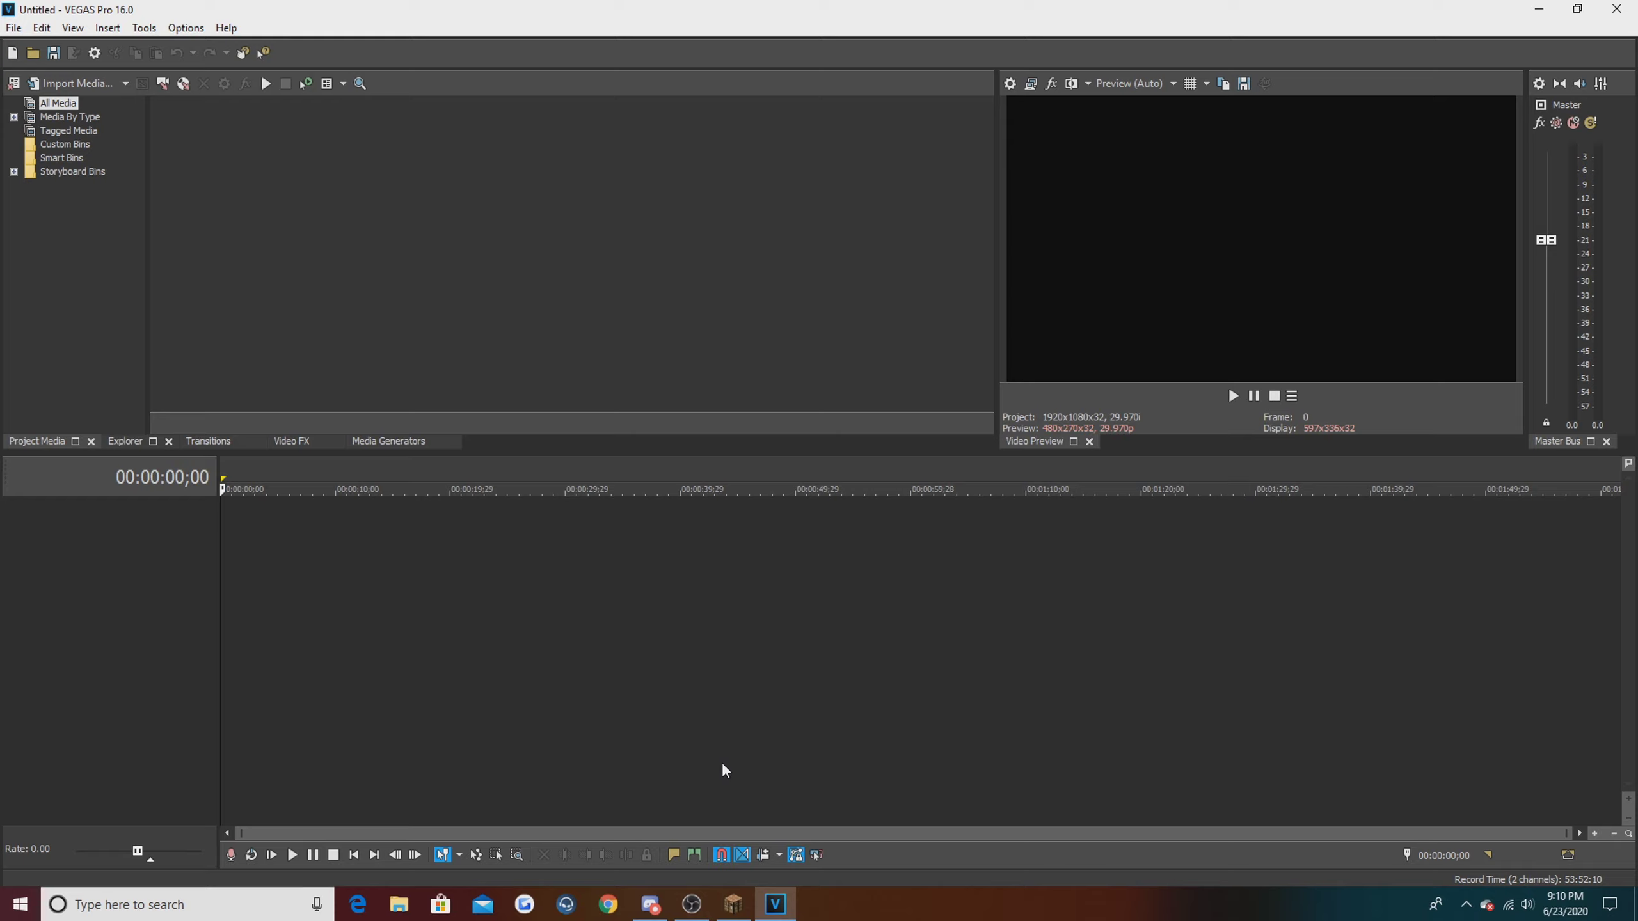
click(8, 10)
click(227, 227)
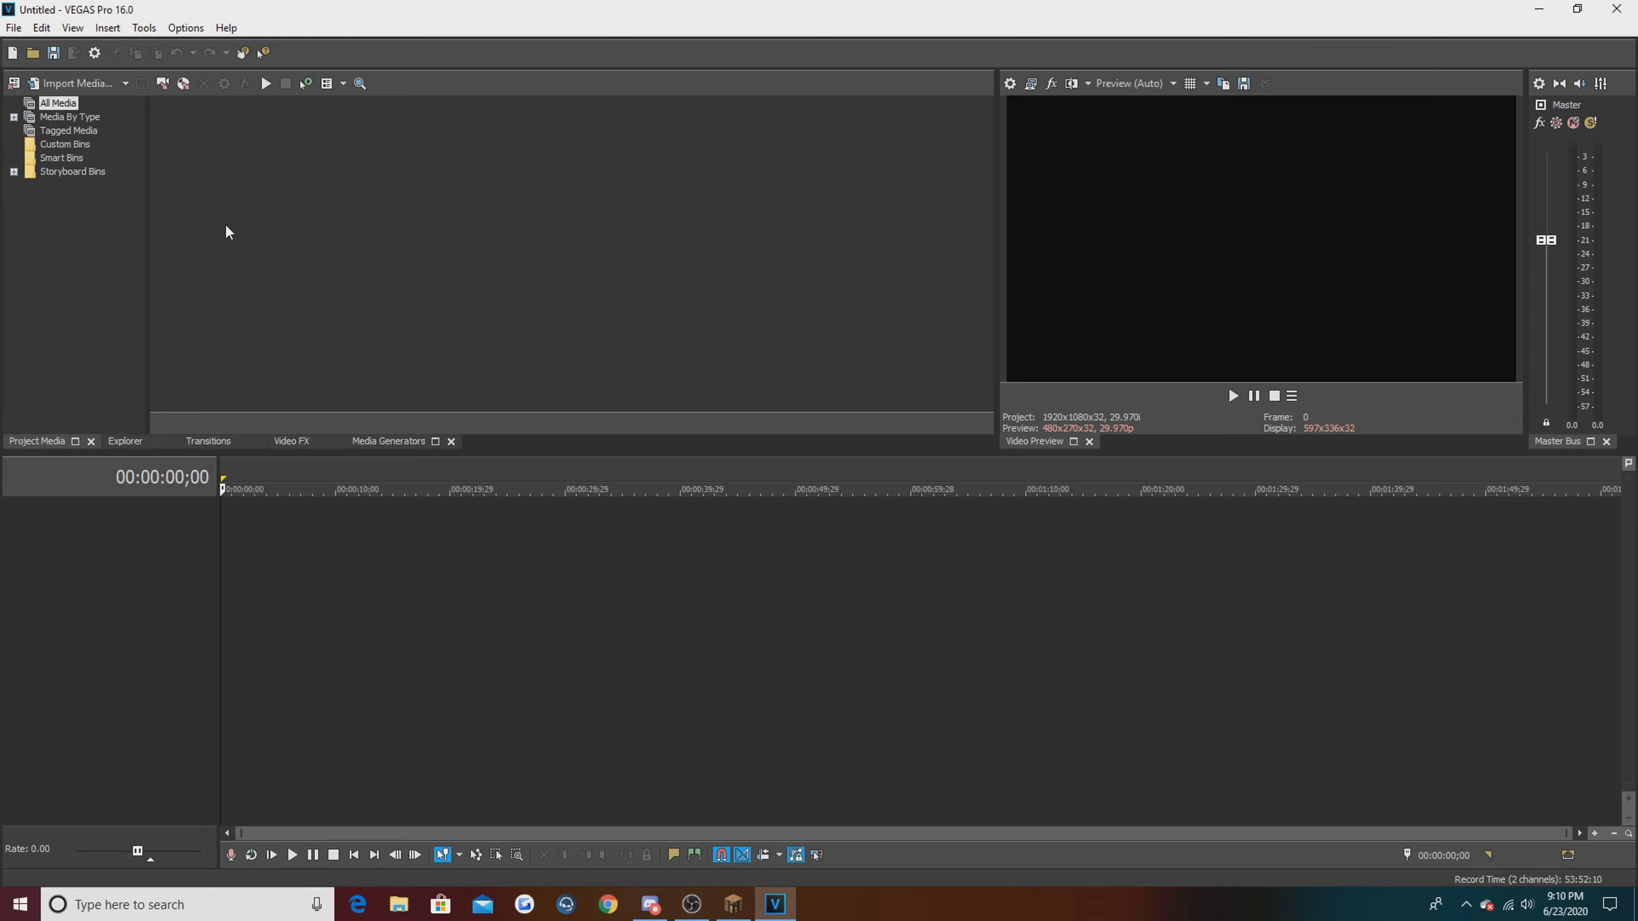
click(12, 27)
click(577, 256)
Step: Add the intro video from the Youtube folder to the empty timeline at about 00:01:13:15
click(399, 904)
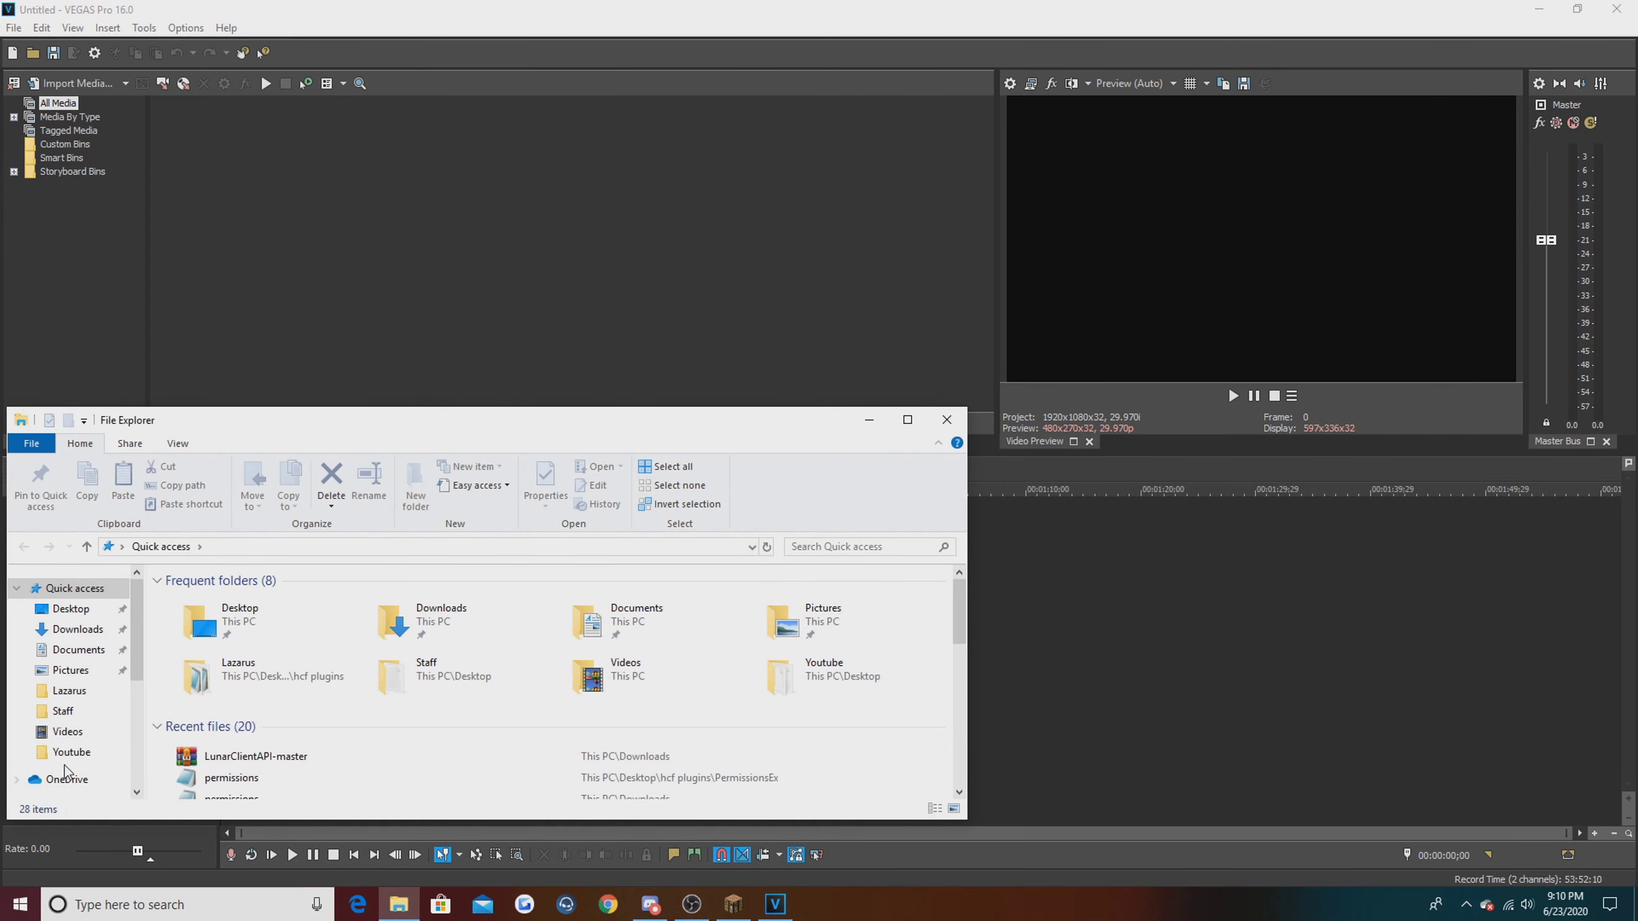
click(71, 752)
drag(505, 623, 1082, 659)
click(914, 355)
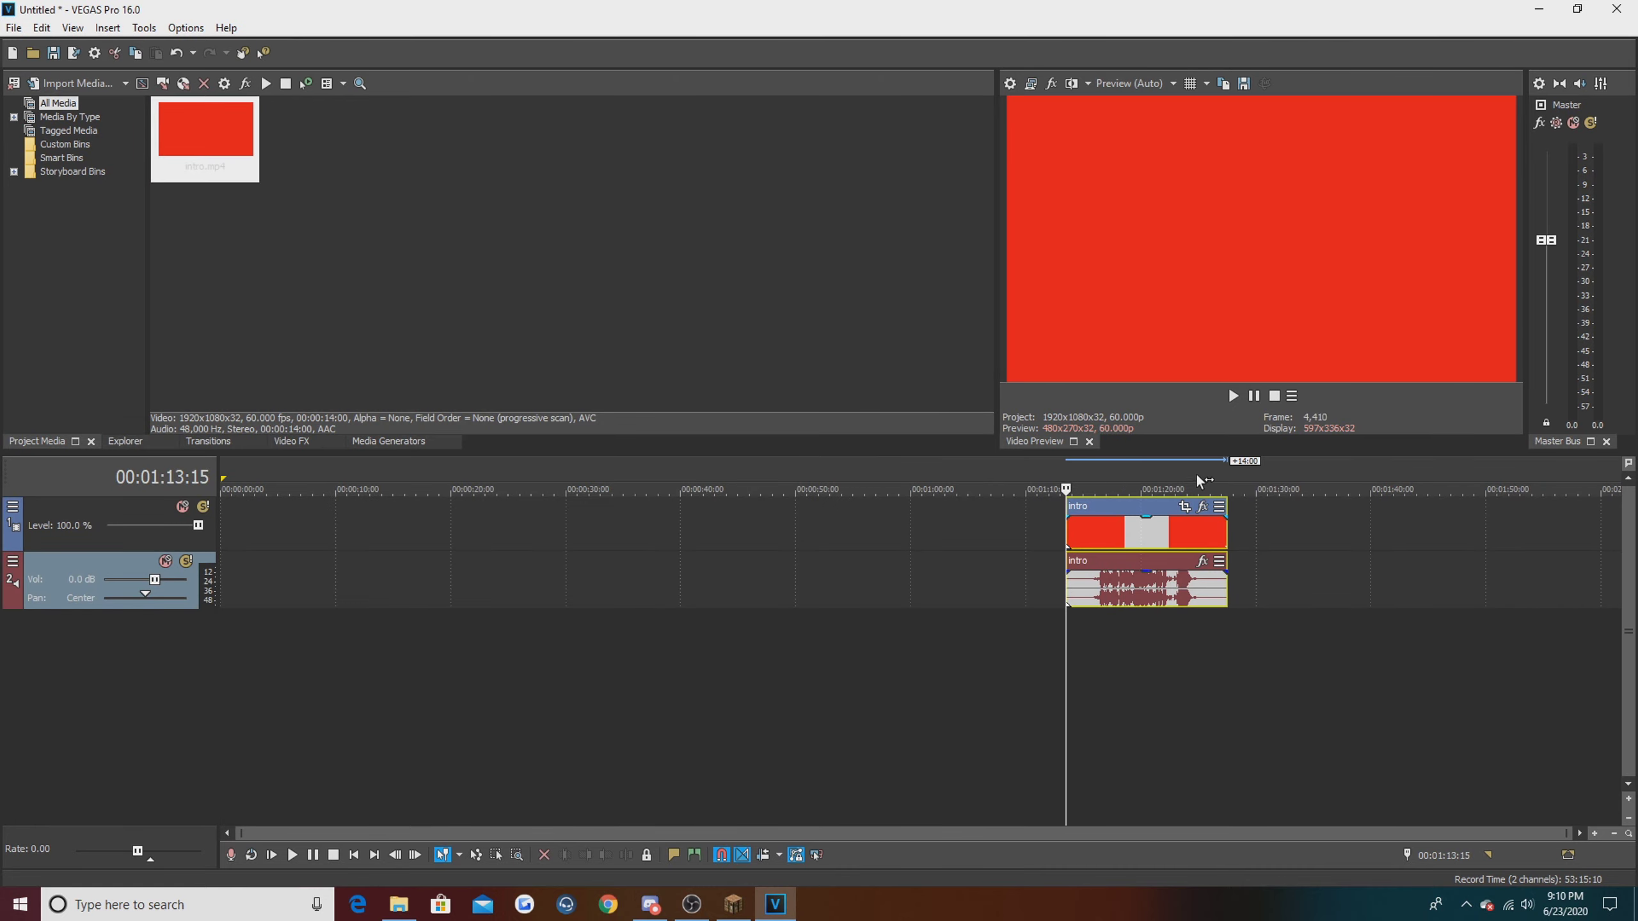
Step: Set the time selection to span the whole intro clip and open the Render As dialog
drag(1228, 483, 1065, 478)
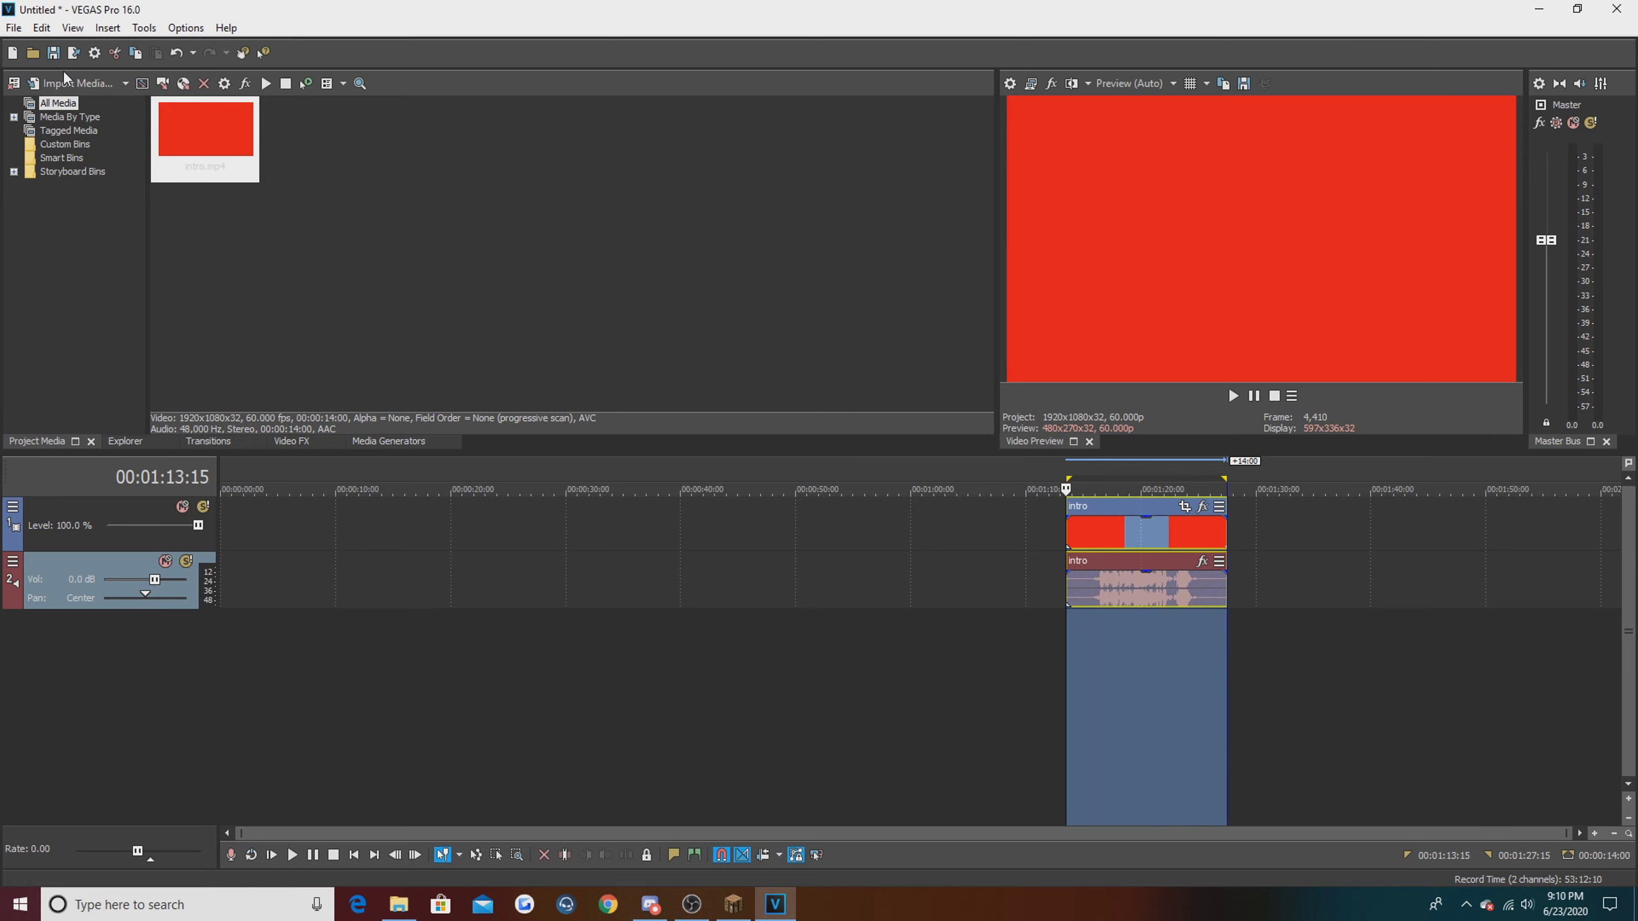
click(12, 28)
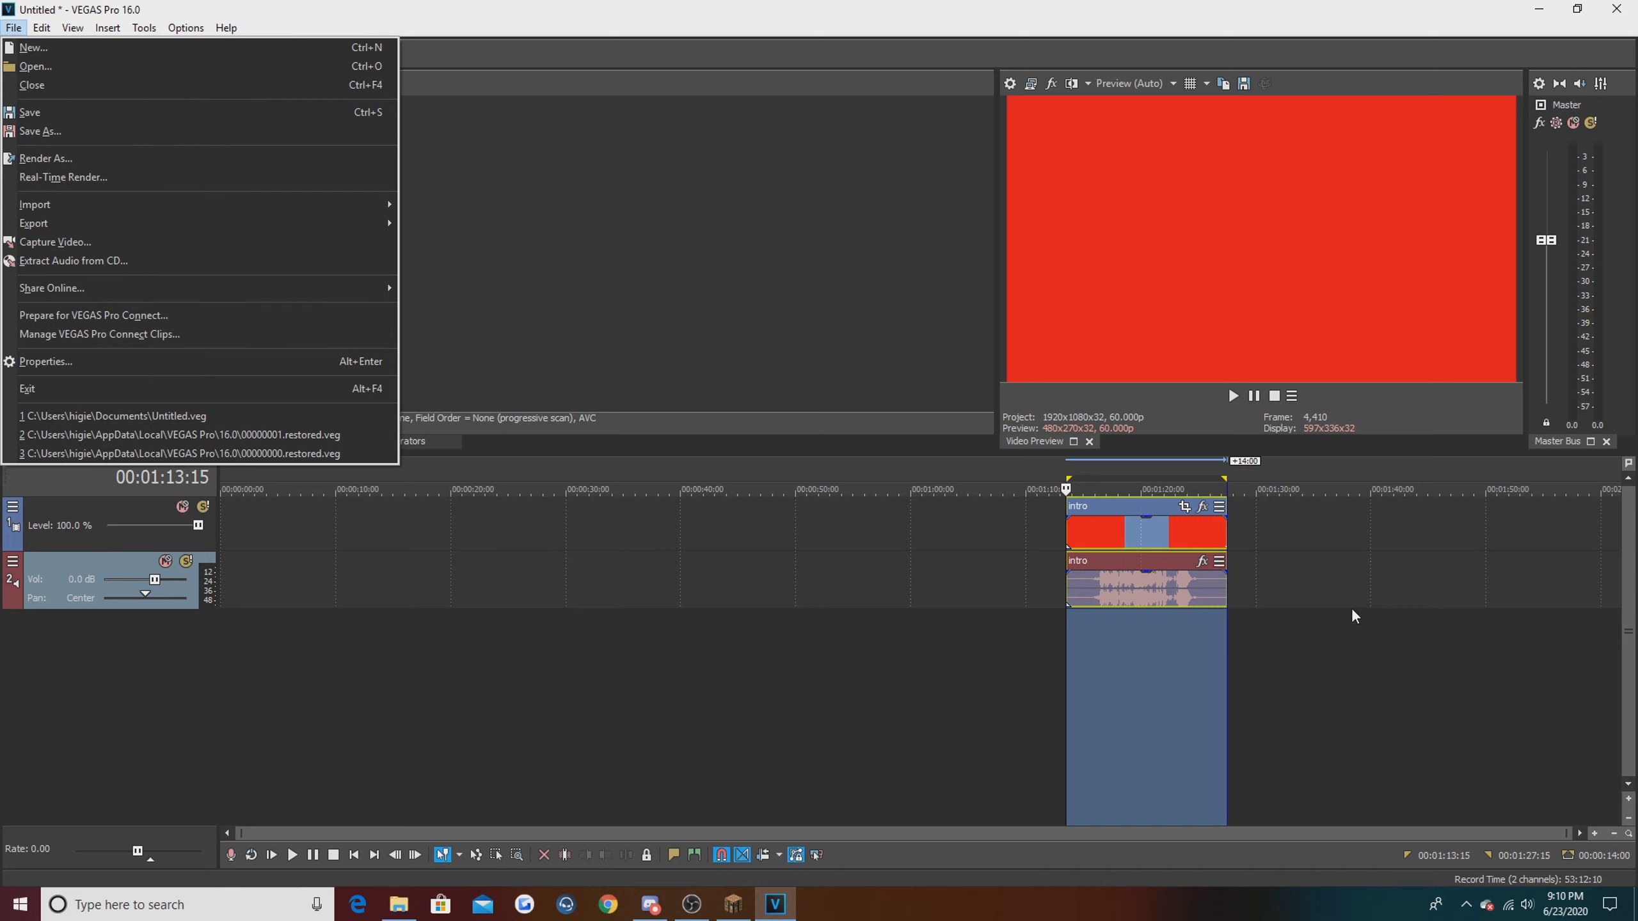
click(67, 177)
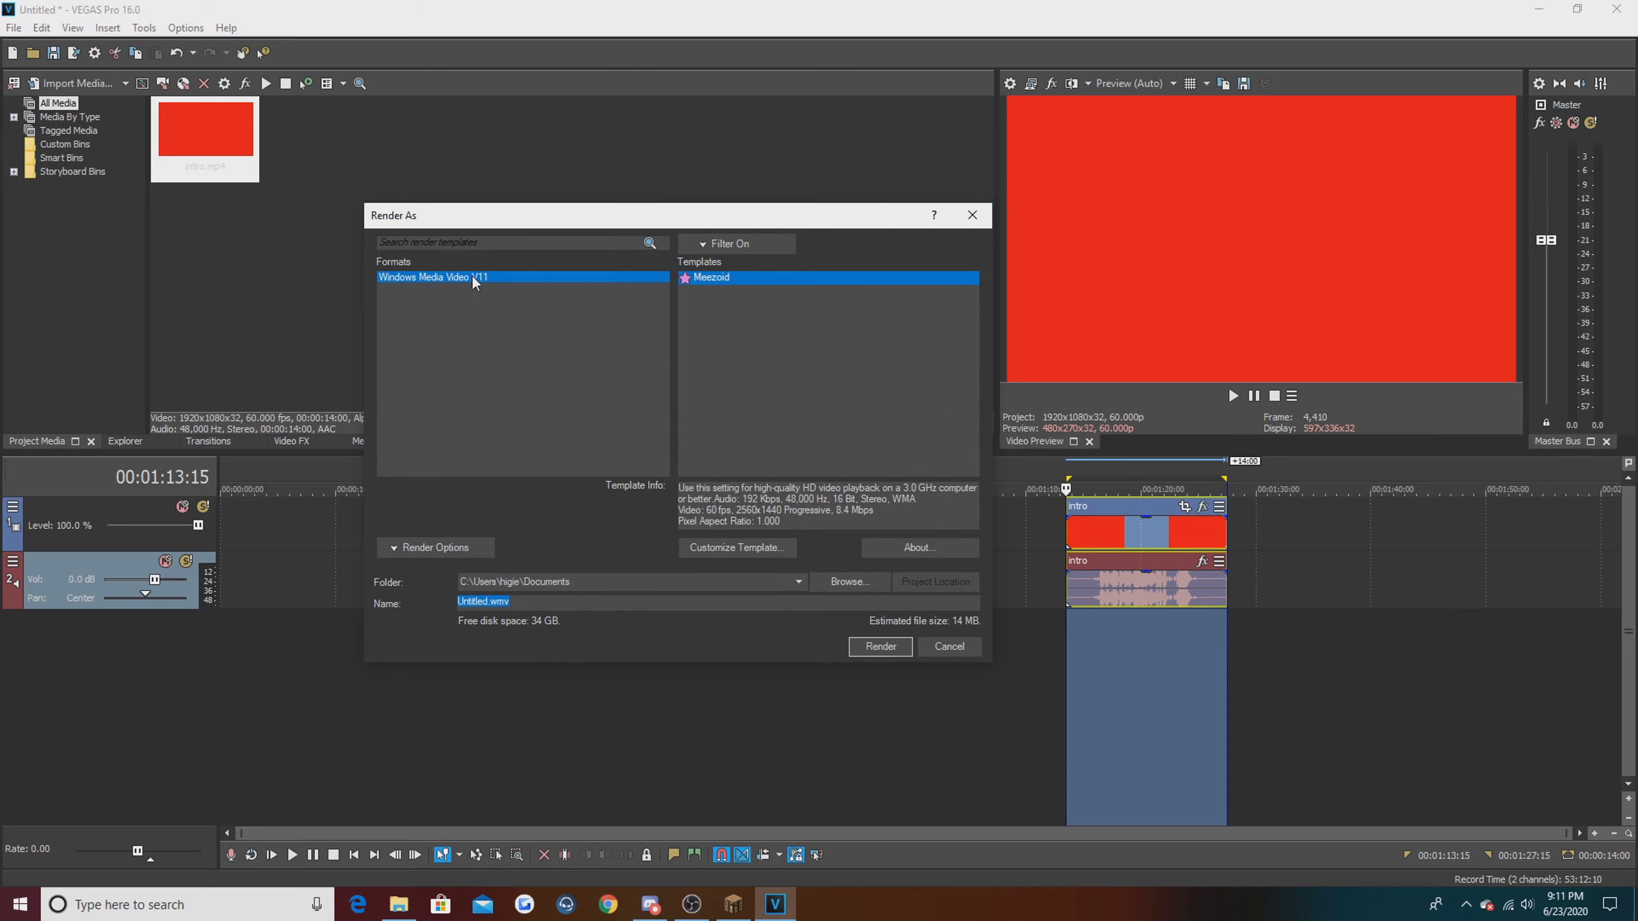
Step: Select the Windows Media Video V11 format and turn off the favorites-only filter to list all render templates
click(543, 278)
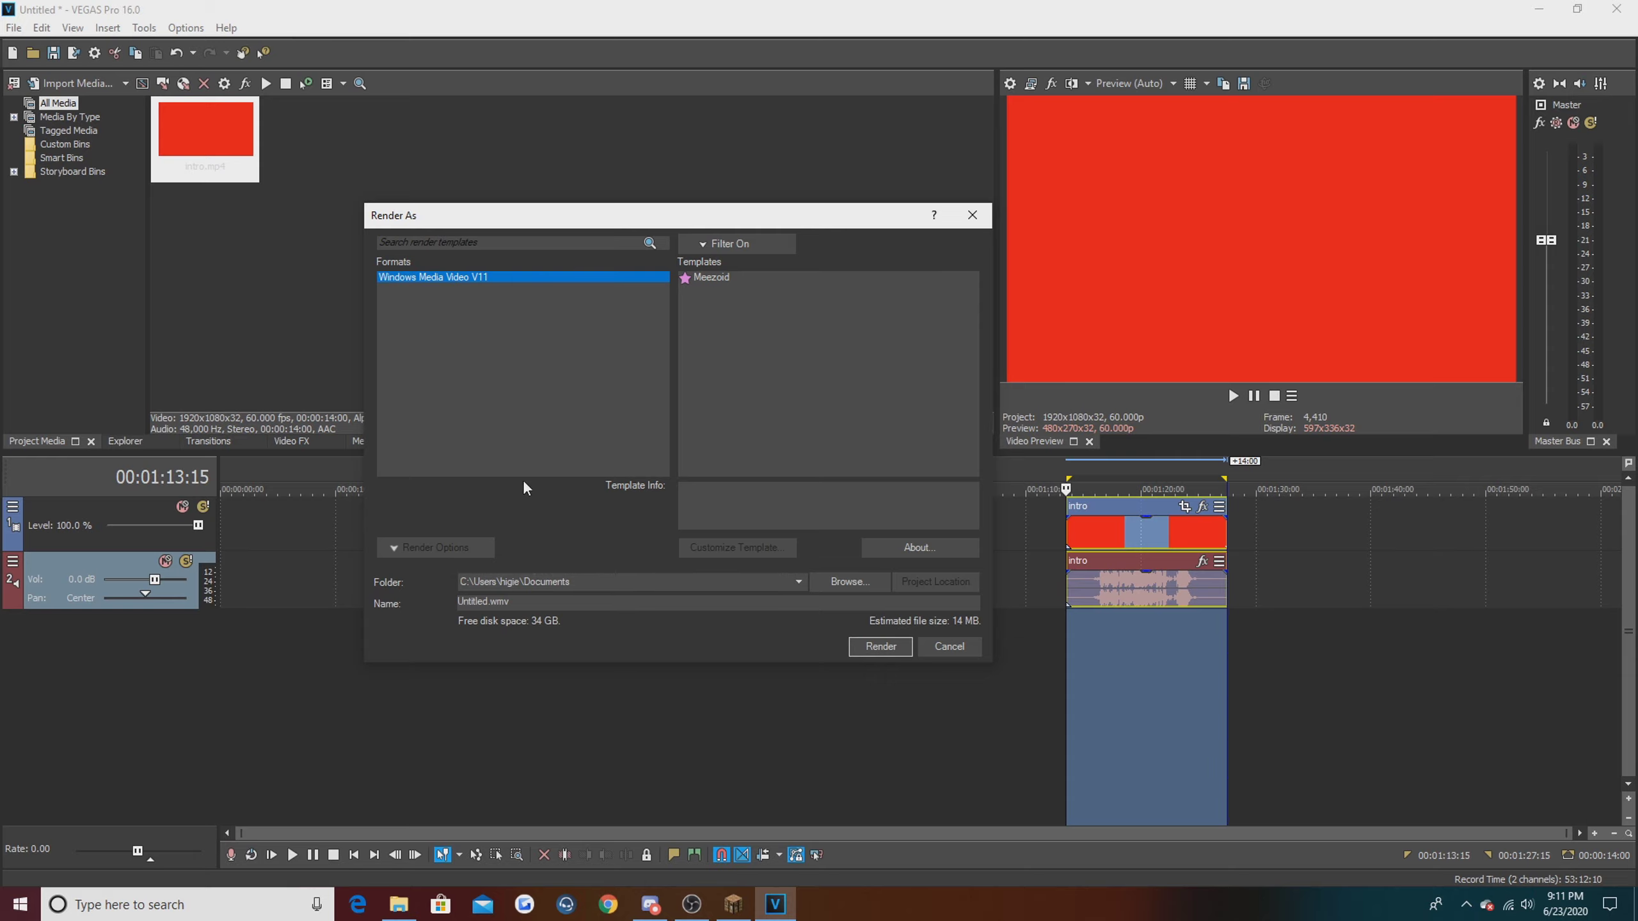
click(723, 244)
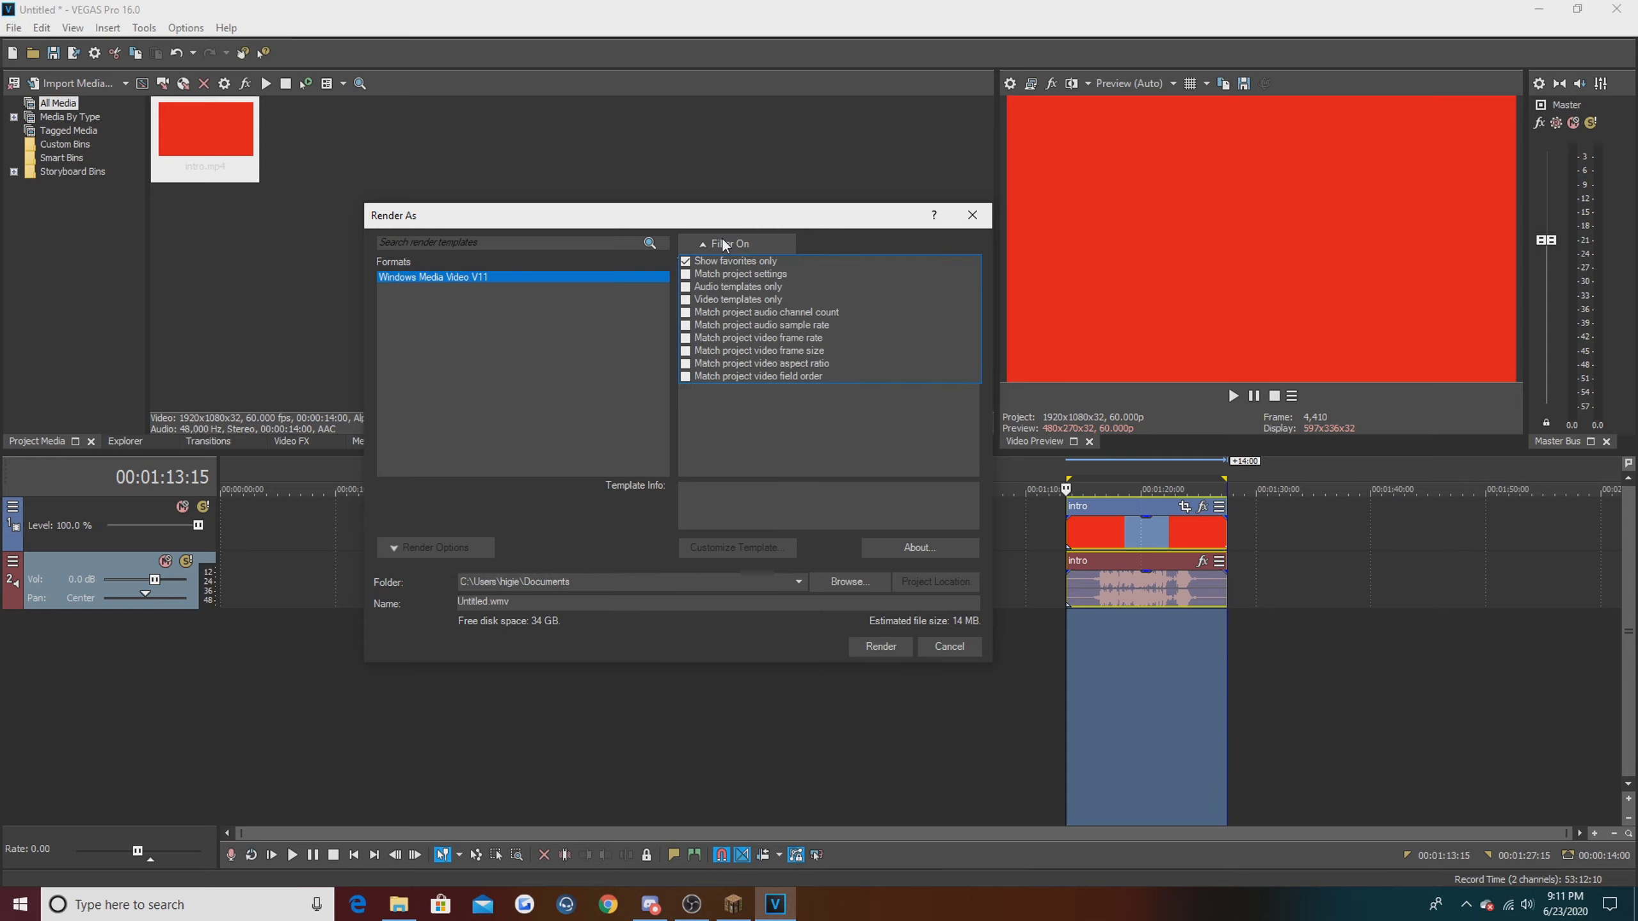
click(705, 259)
click(705, 244)
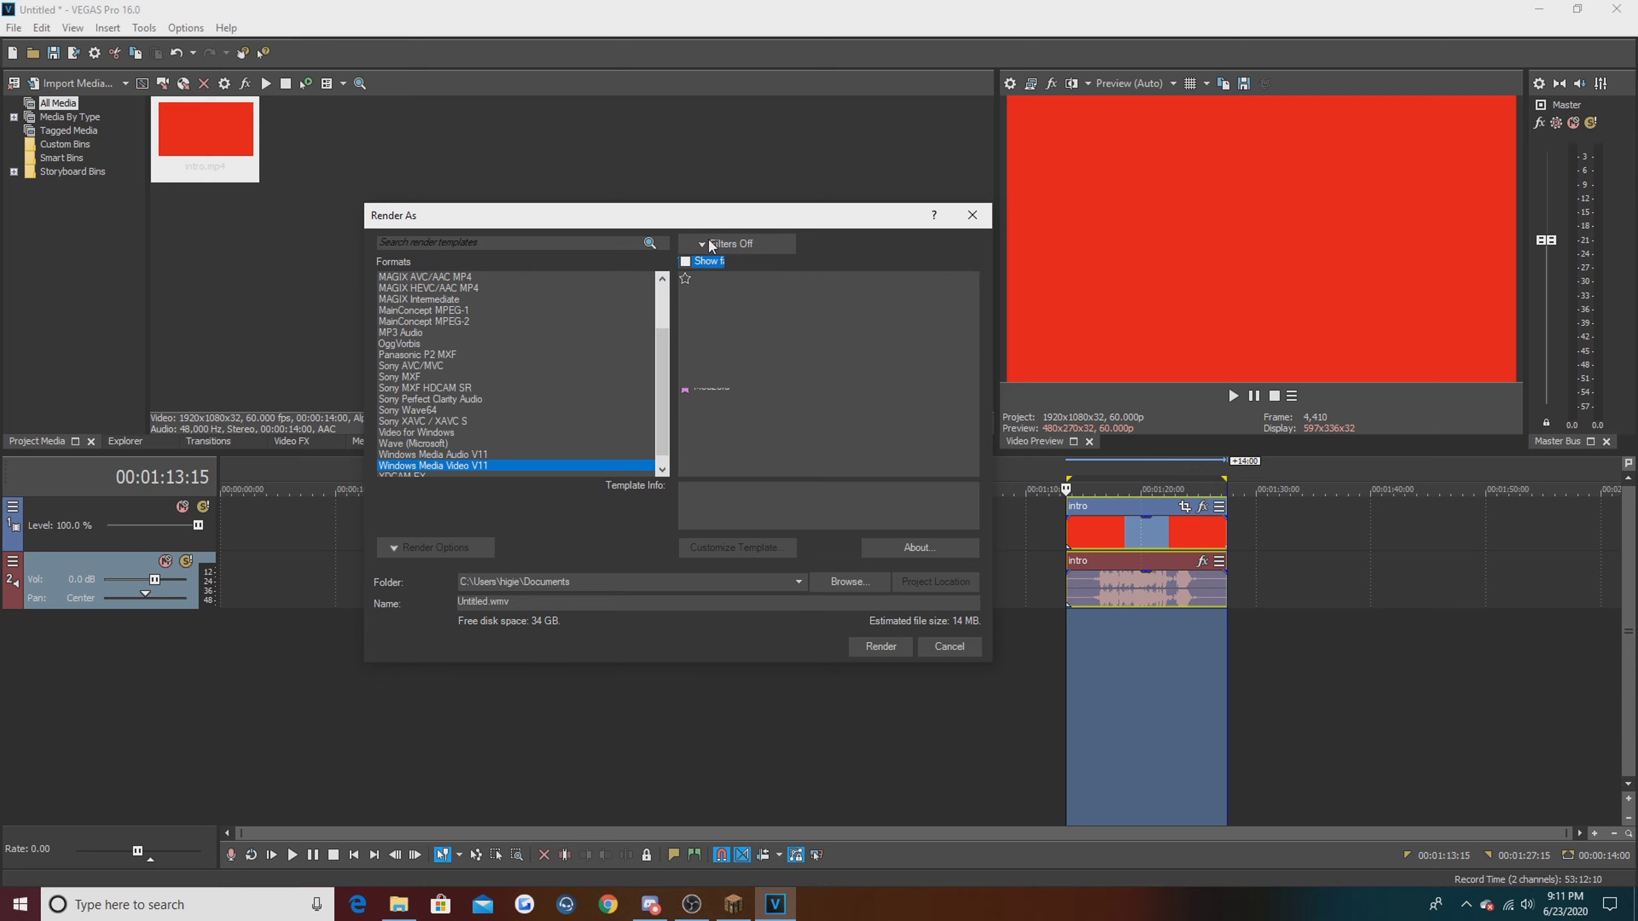
scroll(511, 439, down, 1)
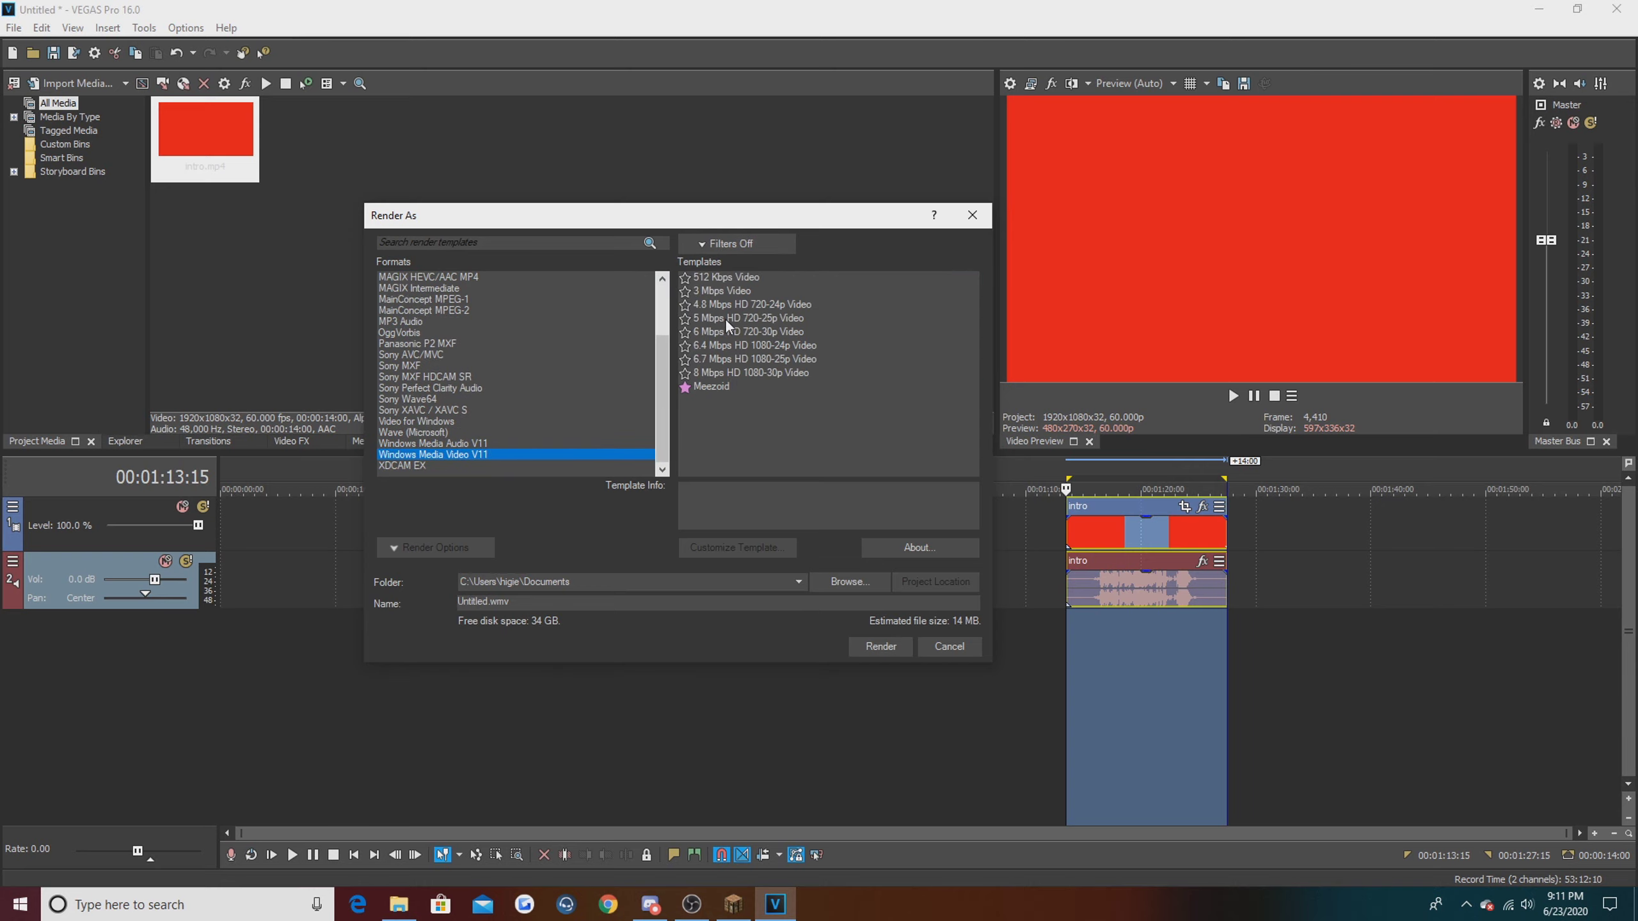
Step: Compare the built-in templates, including 8 Mbps HD 1080-30p Video and 512 Kbps Video, and select the Meezoid template
click(737, 374)
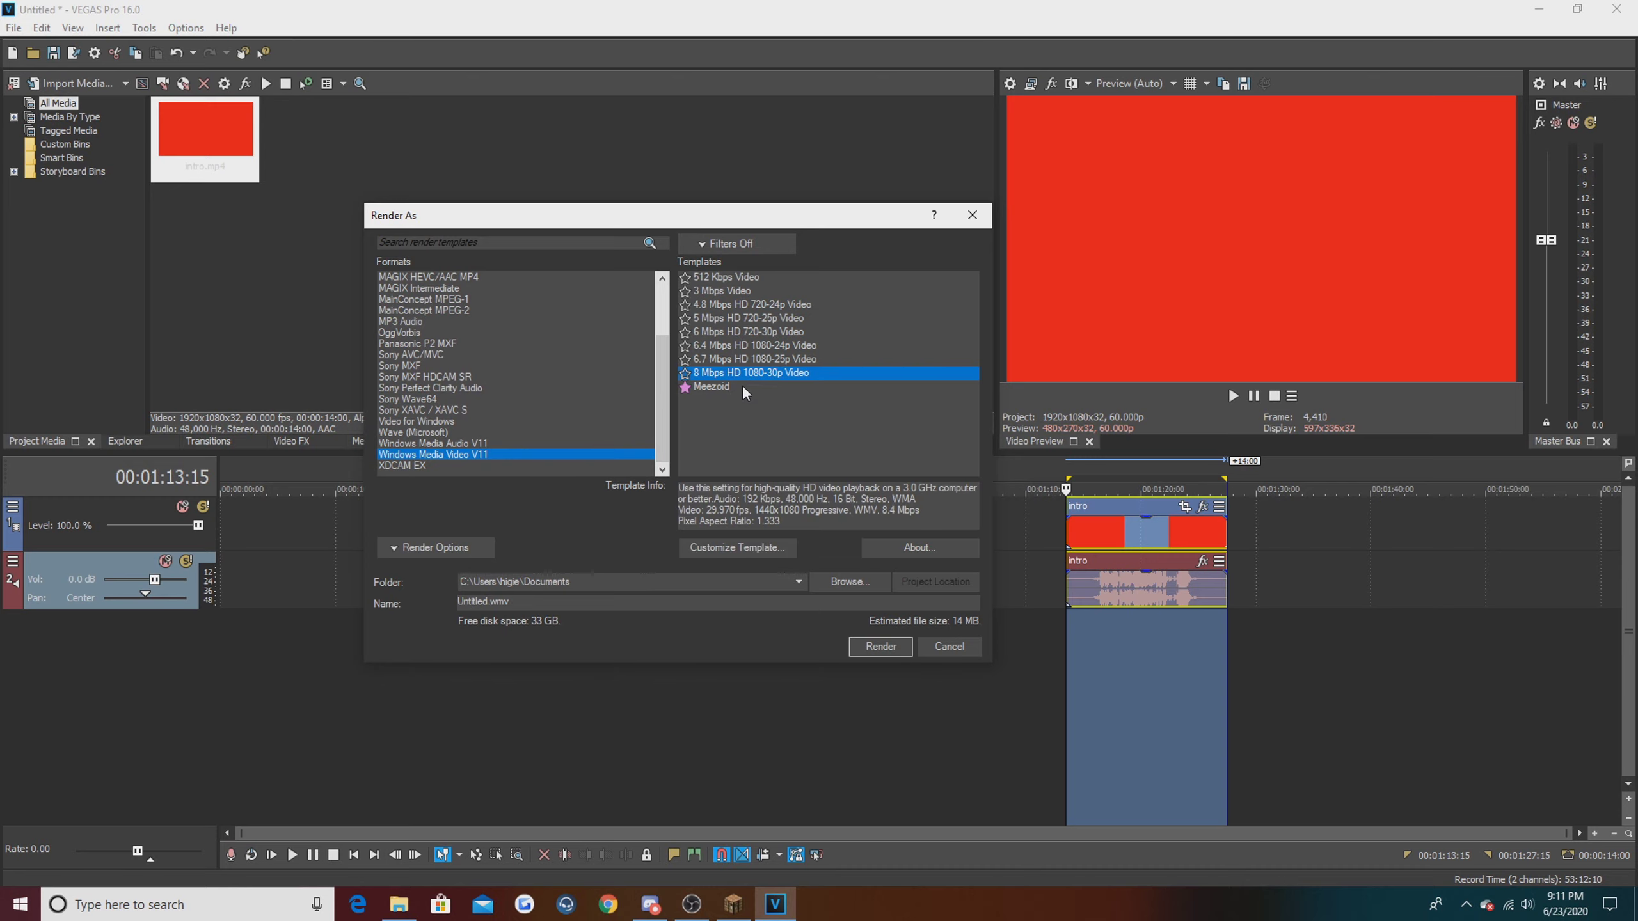
click(742, 382)
click(742, 373)
click(719, 279)
click(724, 385)
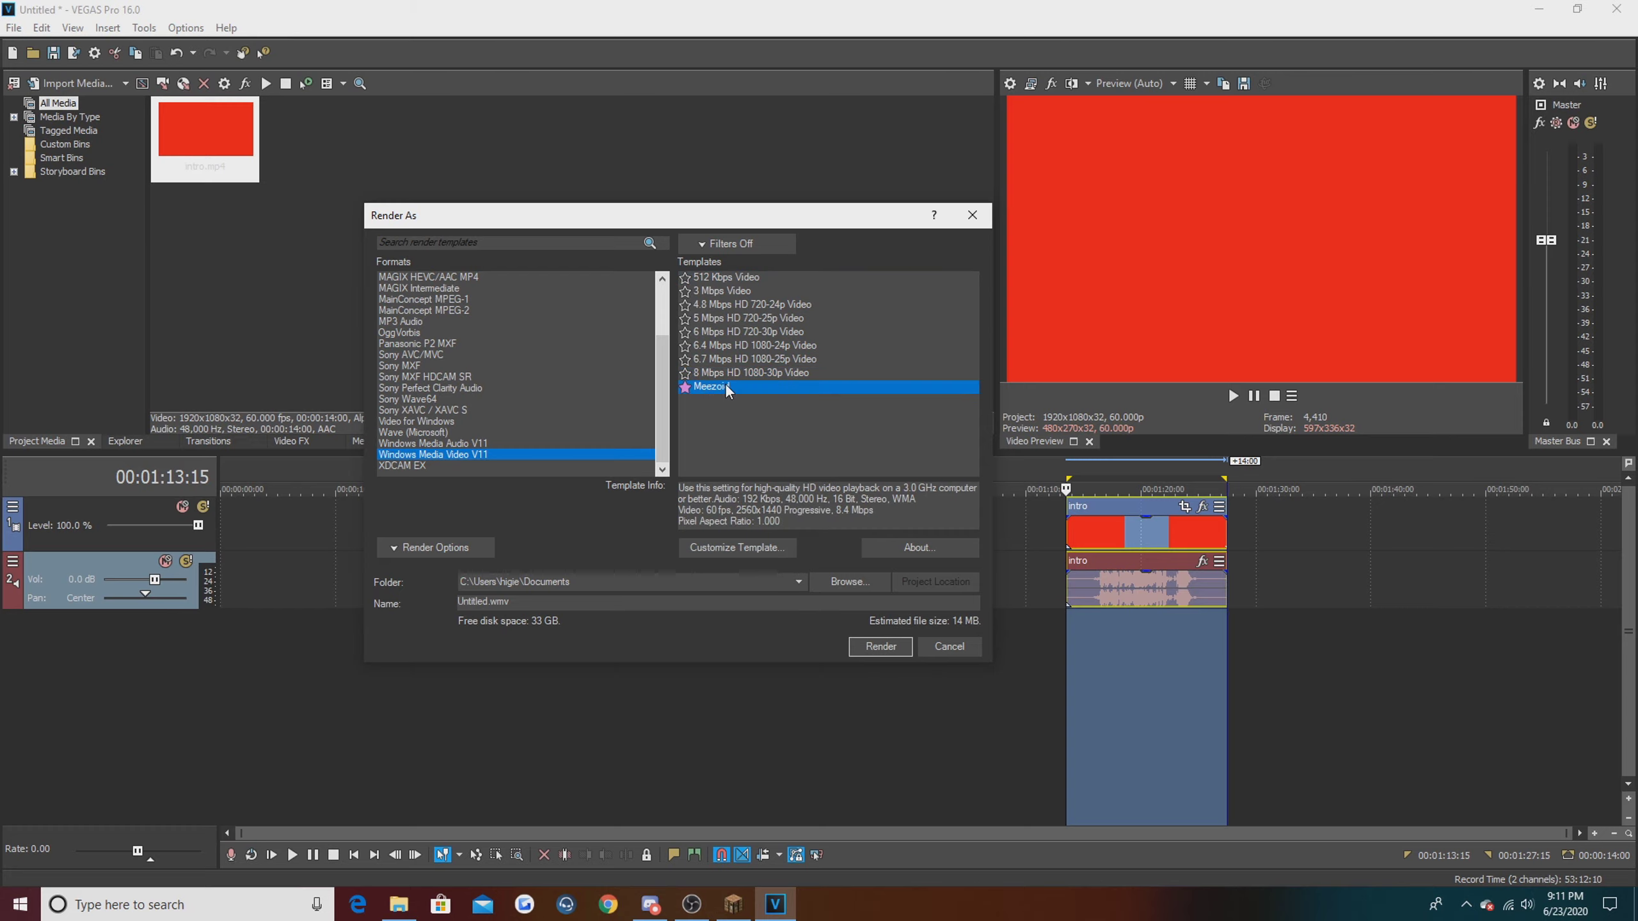
click(732, 292)
click(726, 381)
Step: Open the Meezoid template's custom settings and examine its audio mode, format and attributes options
click(771, 549)
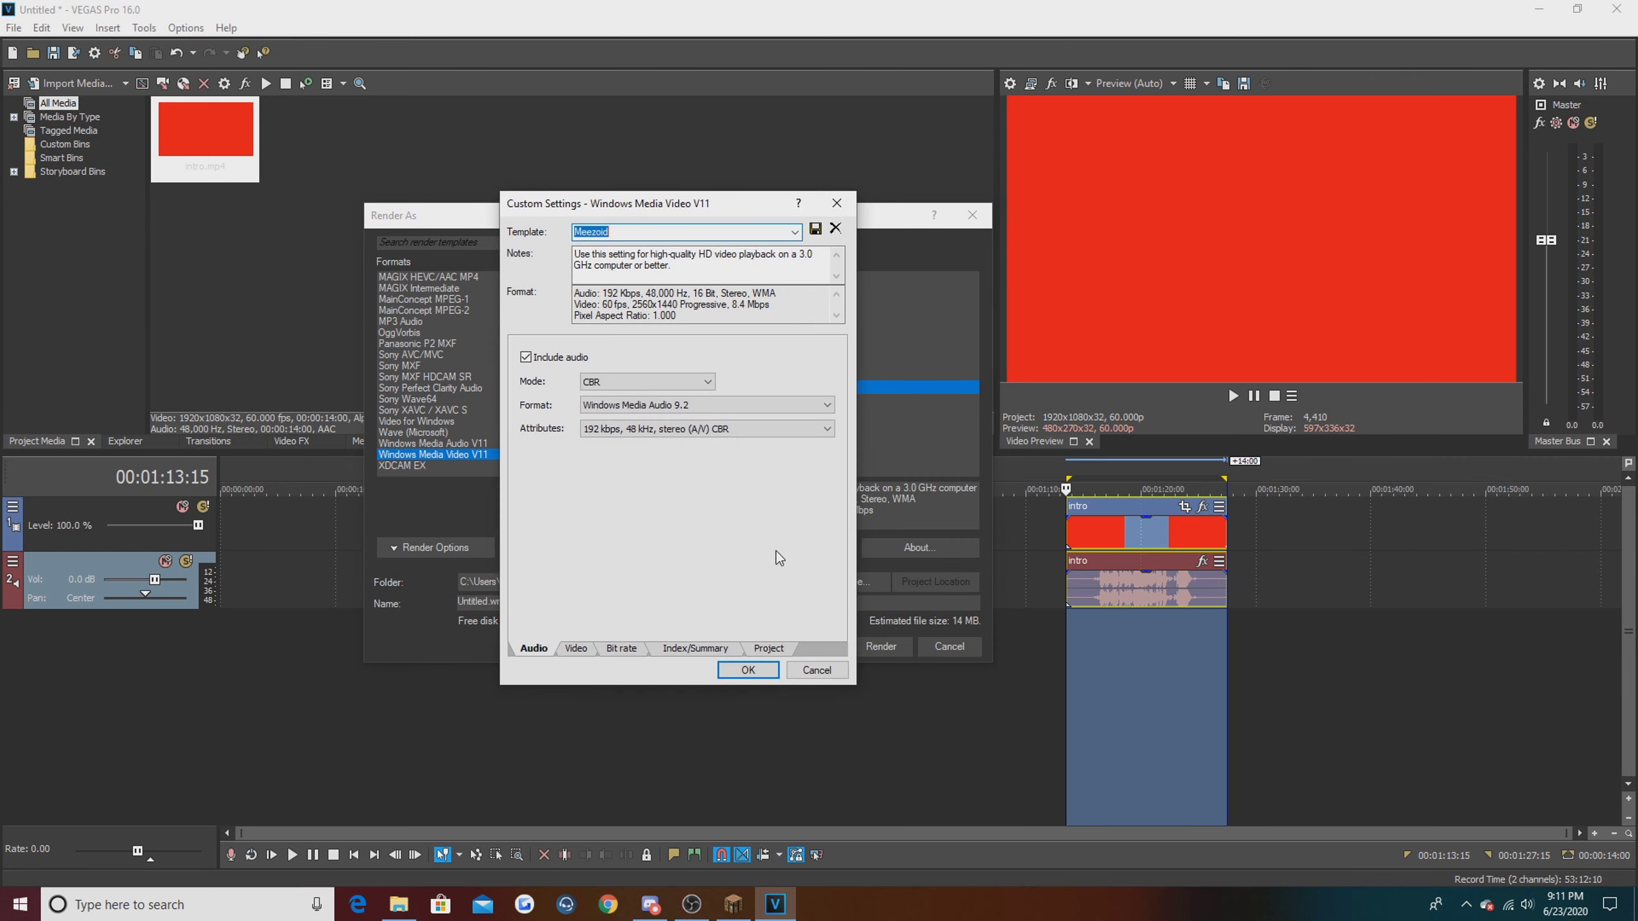
drag(675, 206, 1092, 329)
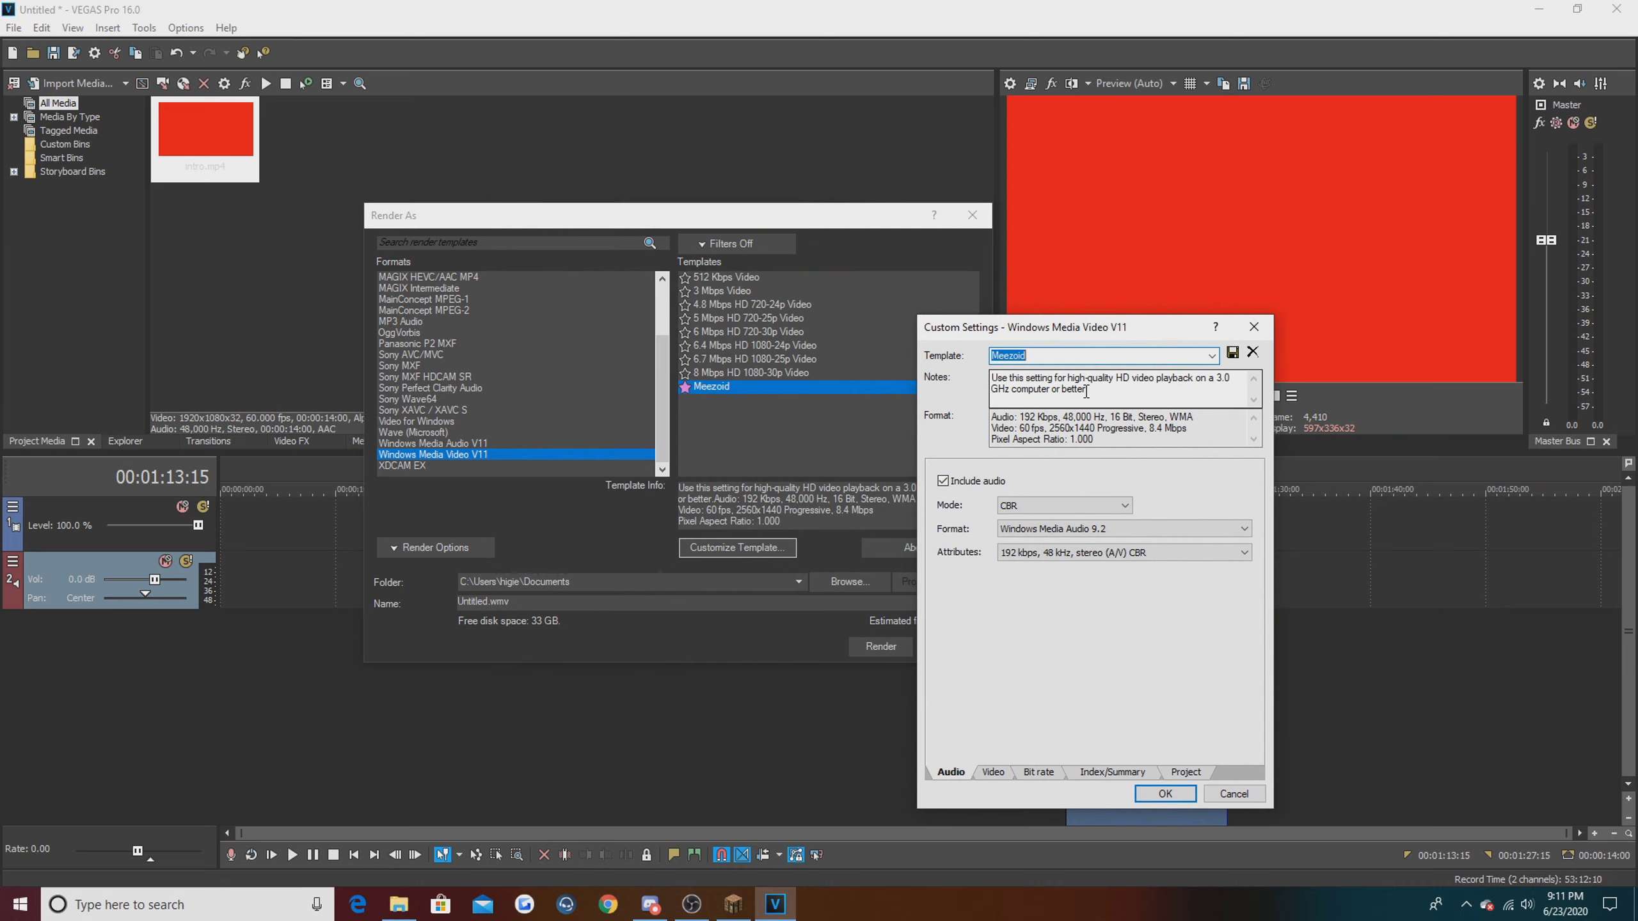
key(Tab)
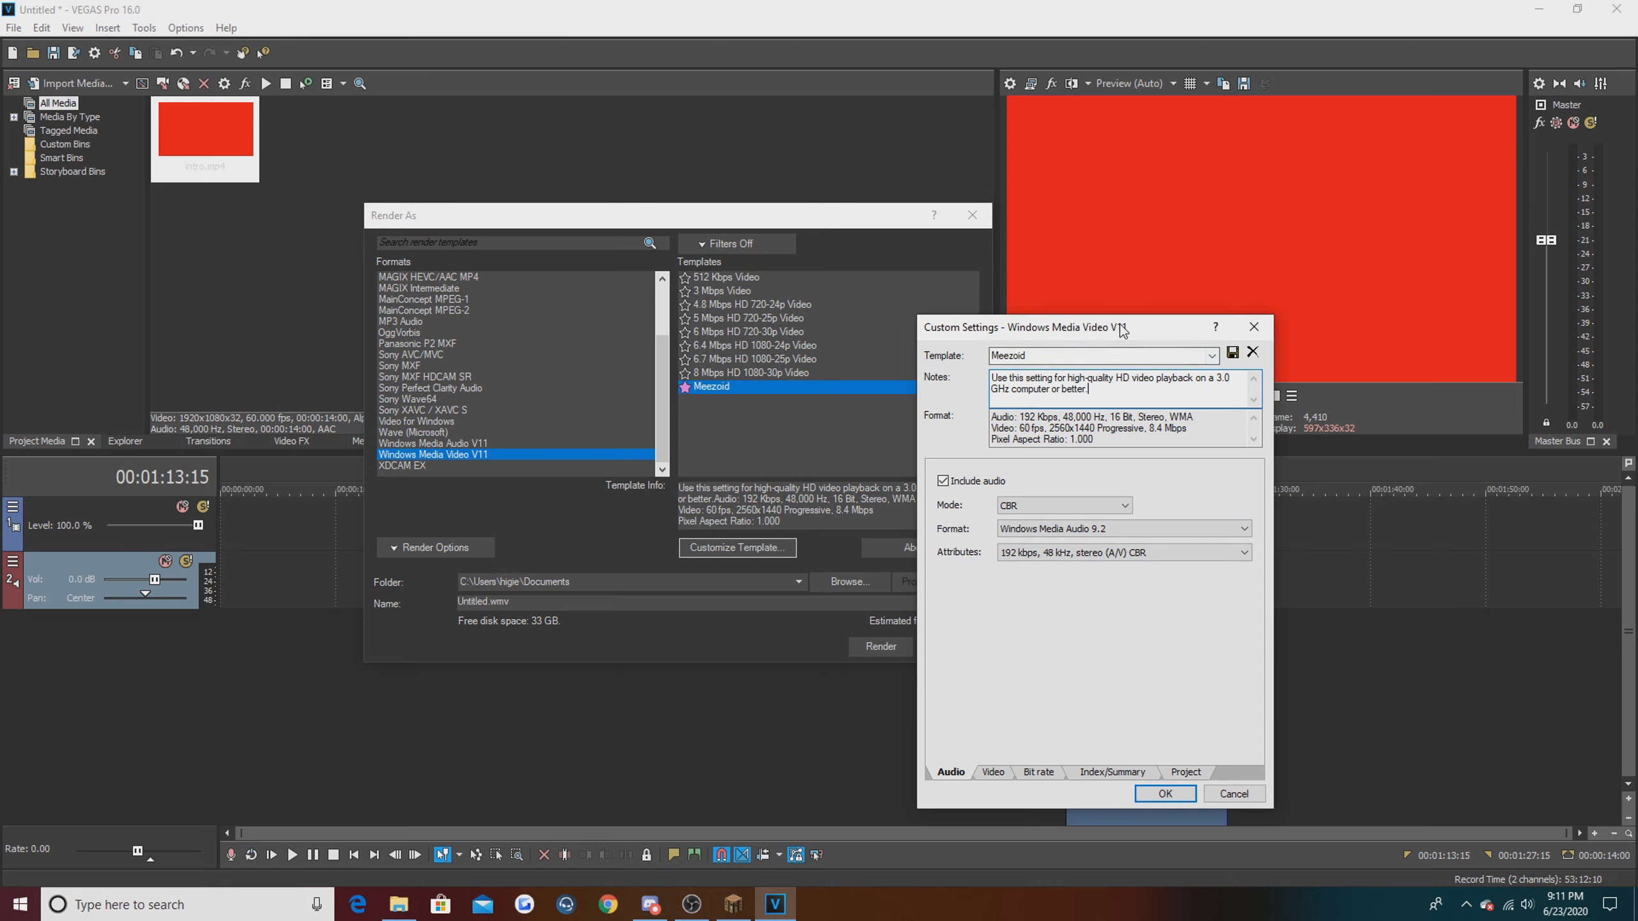
drag(1127, 333, 1014, 247)
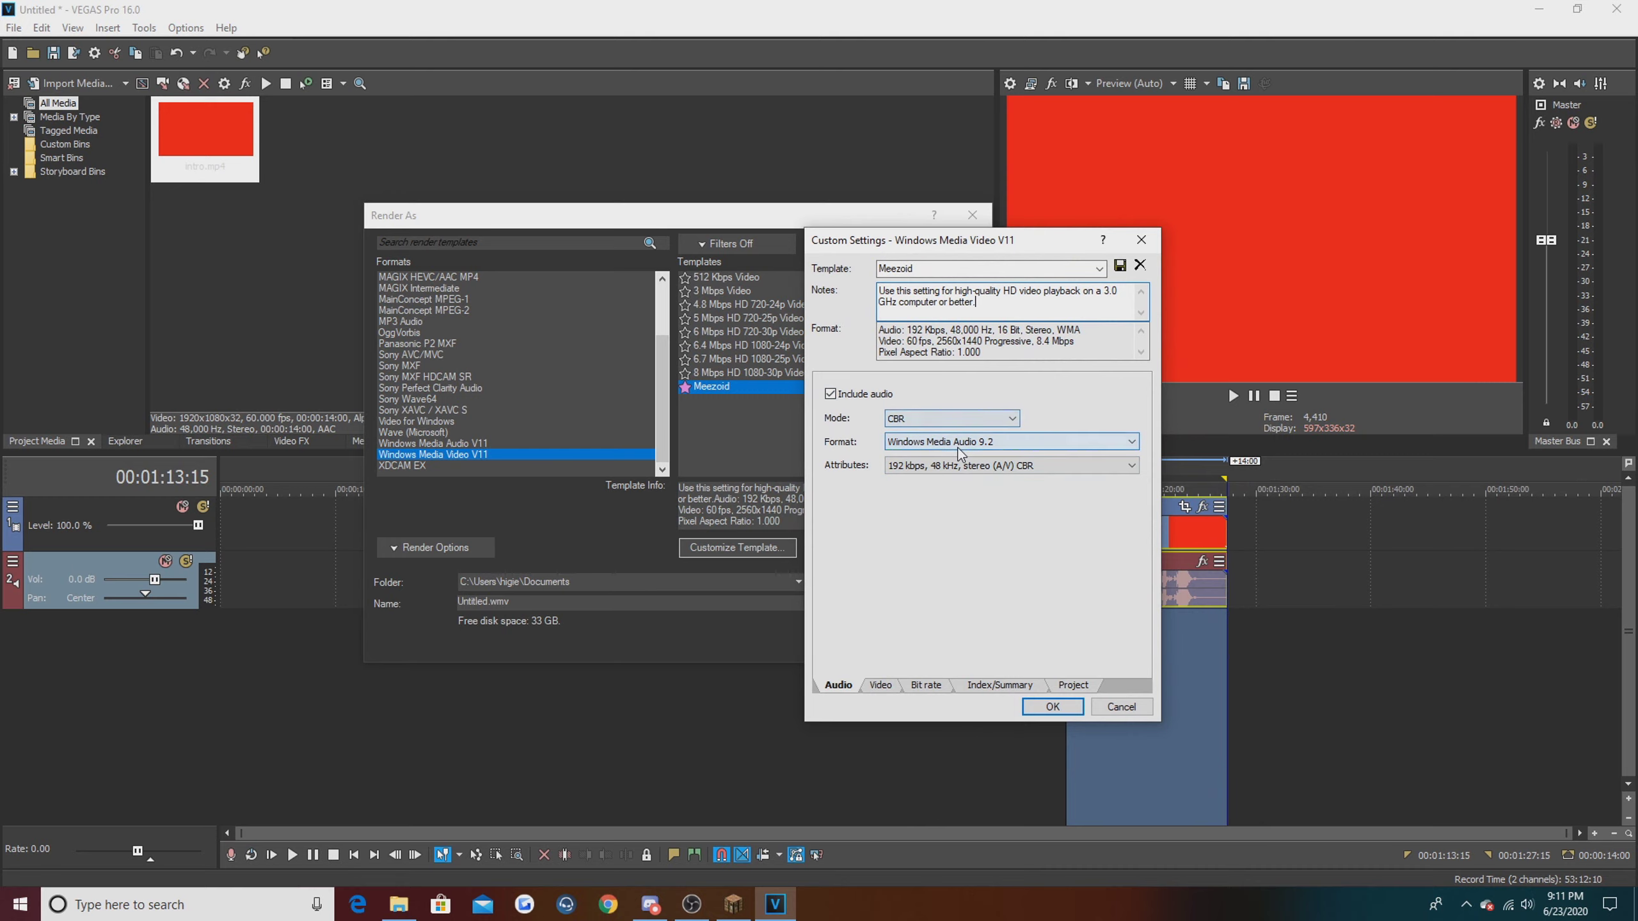
click(985, 450)
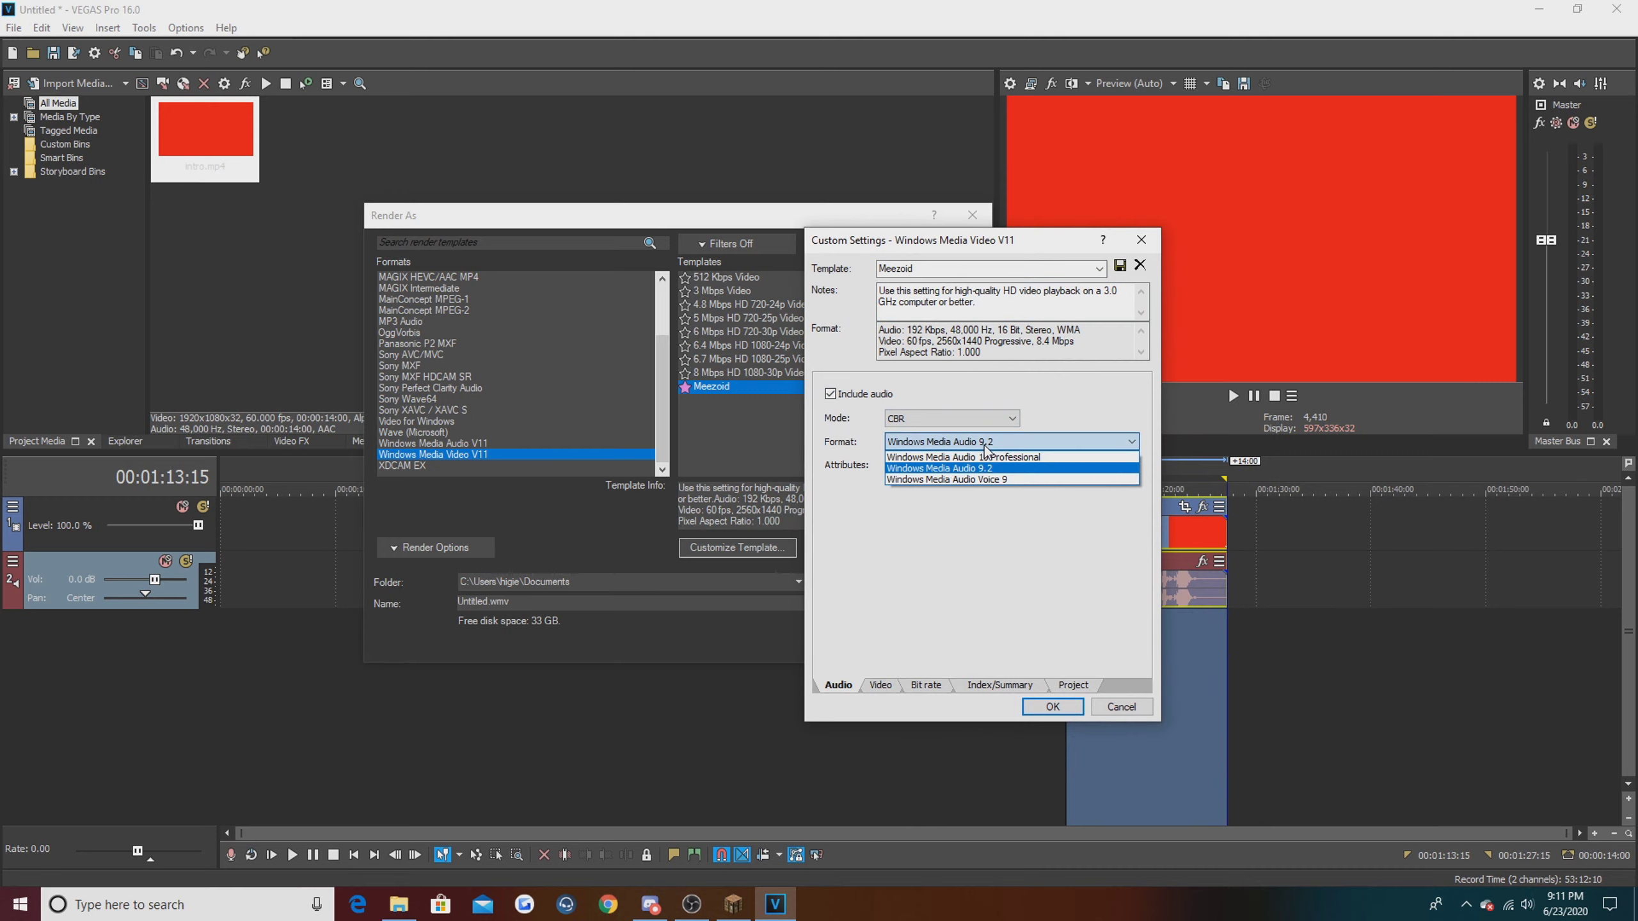
click(985, 445)
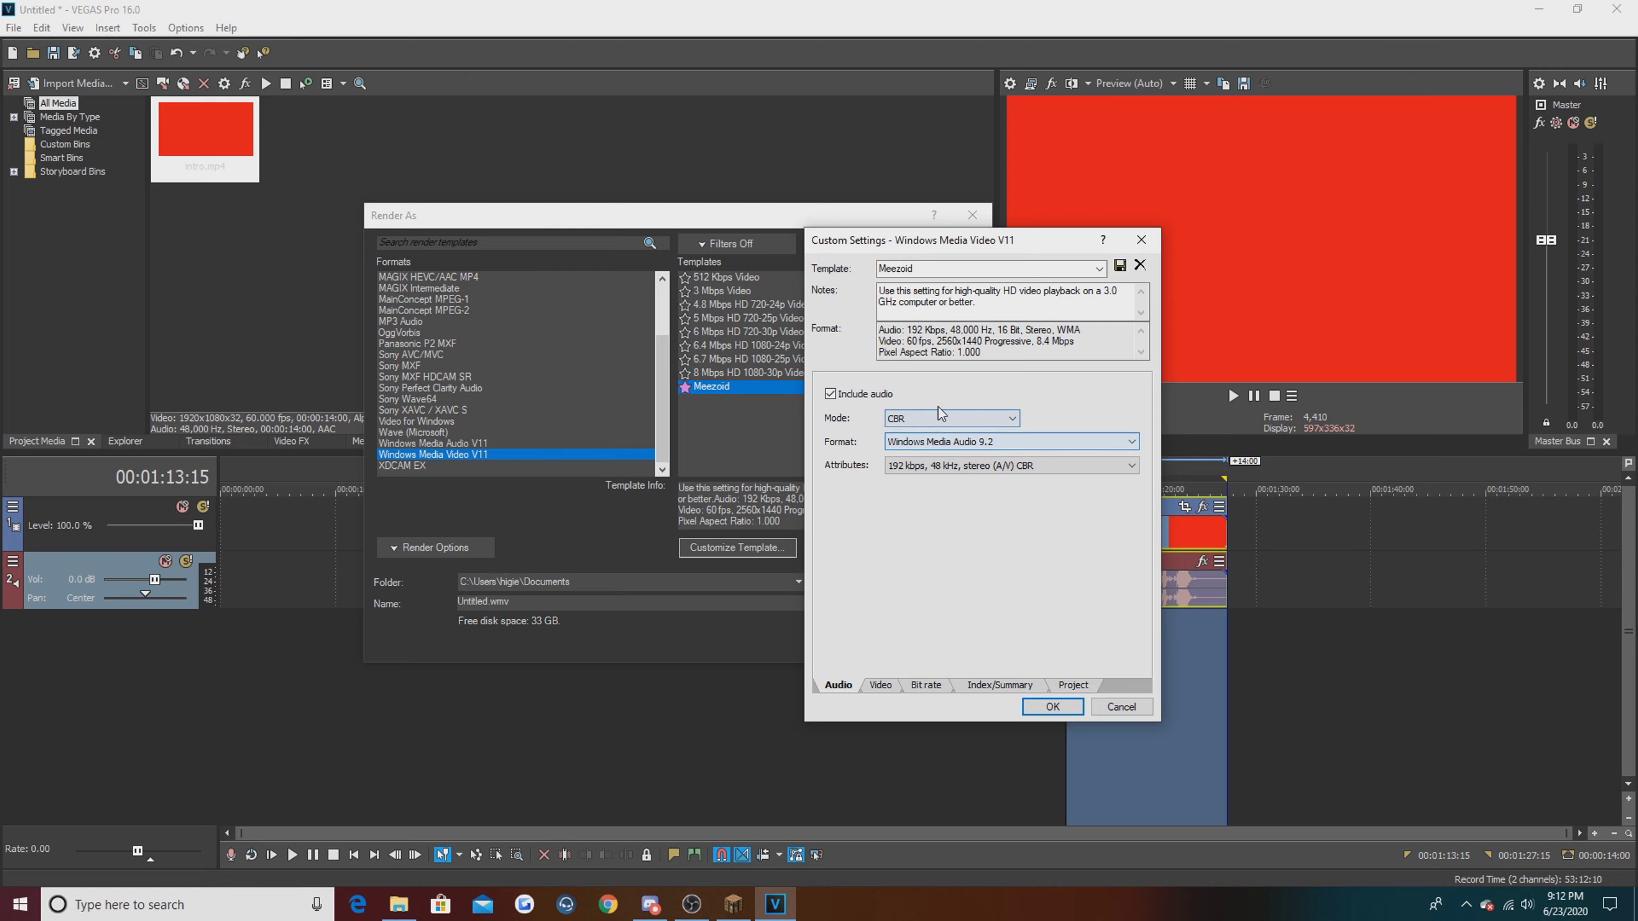
click(948, 417)
click(948, 417)
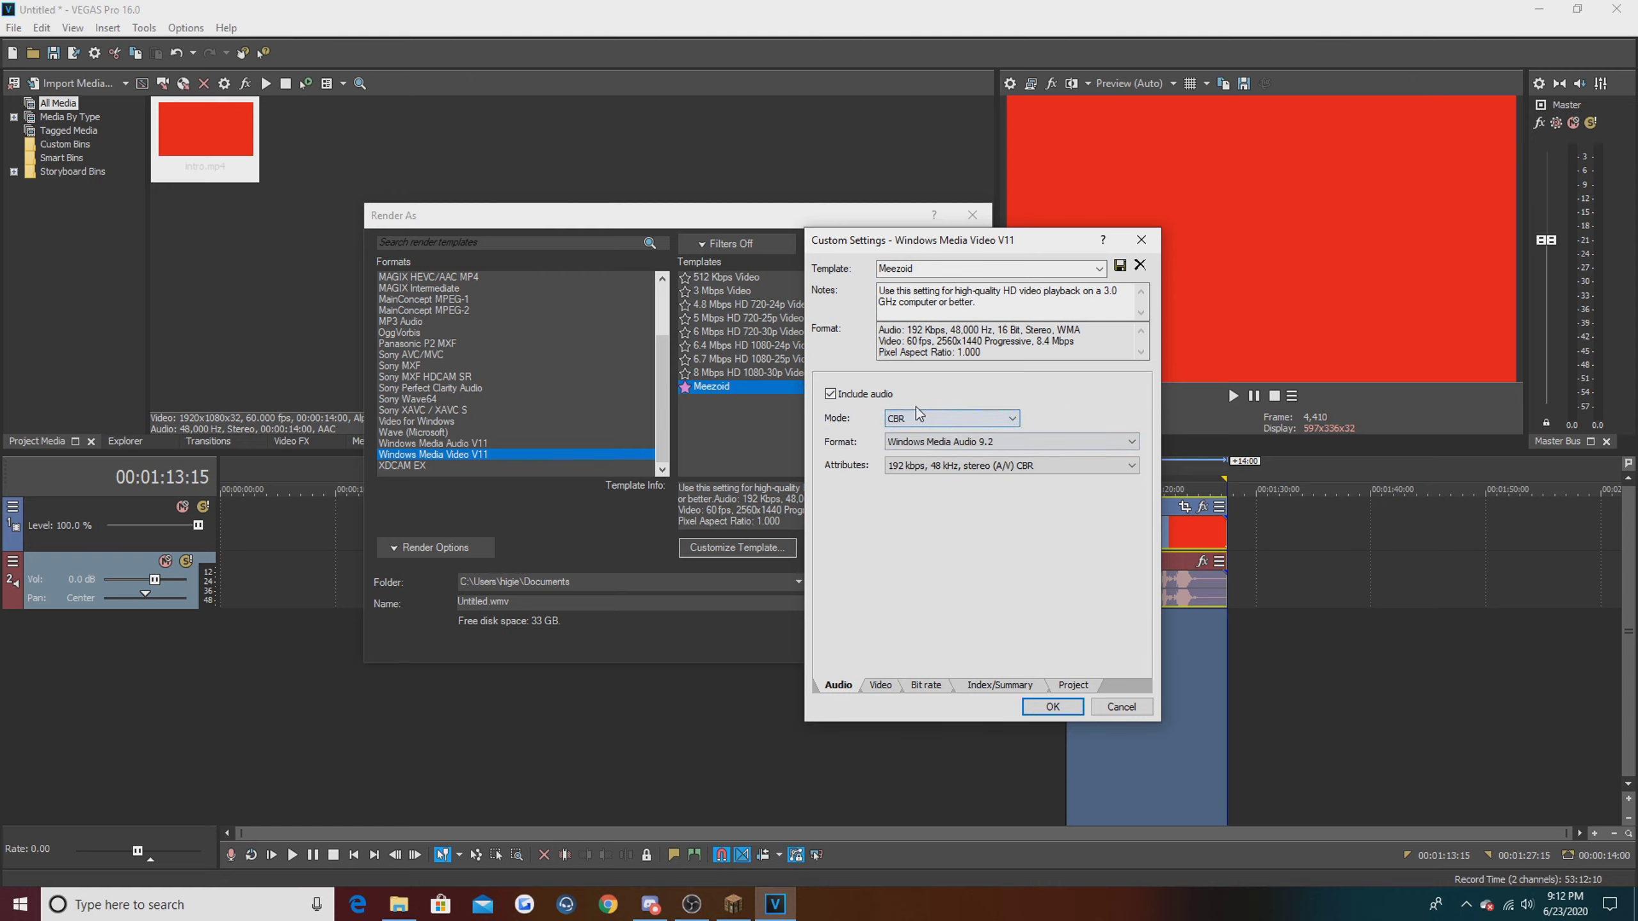
click(1057, 463)
click(1054, 460)
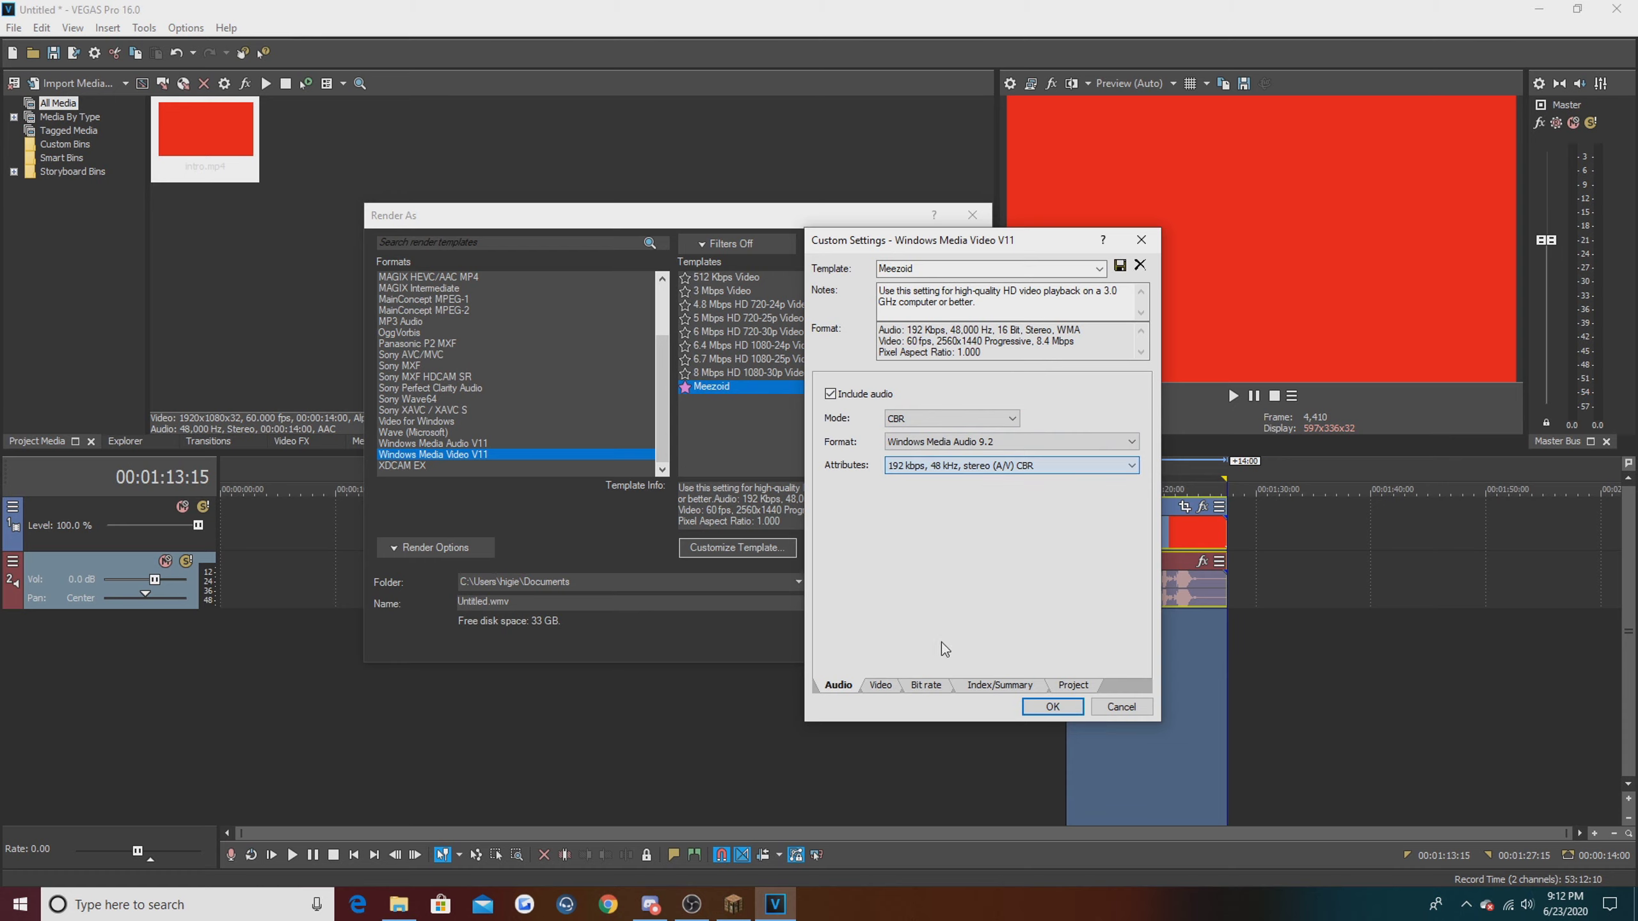
Step: Review the Meezoid template's video, bit rate, index/summary and project settings, and accept the custom settings
click(880, 685)
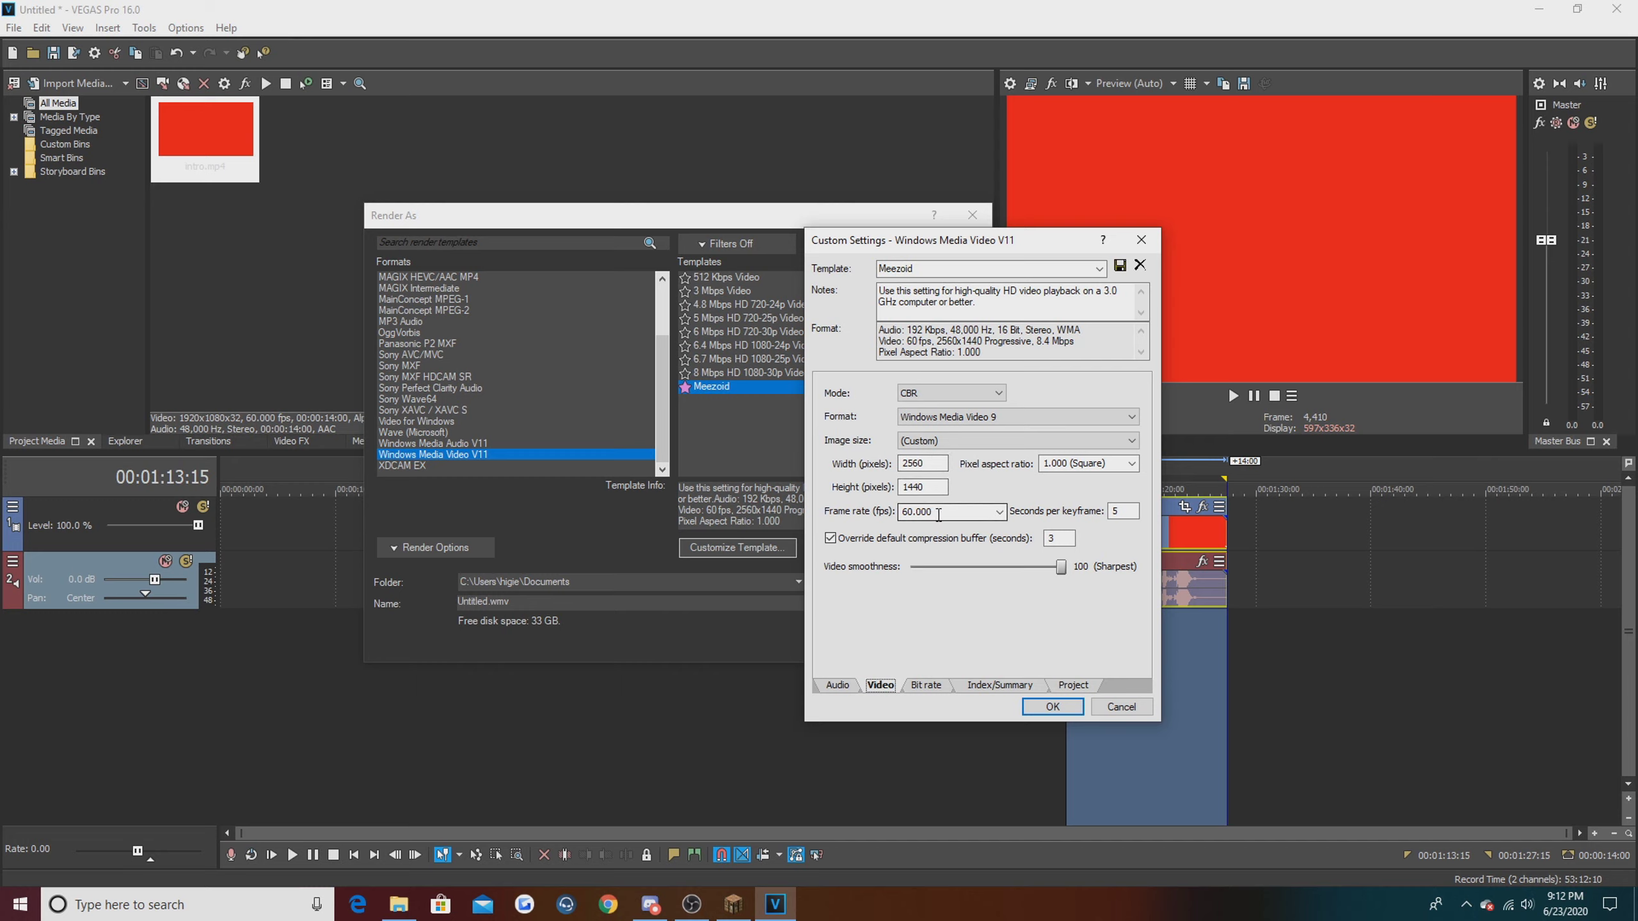
click(1061, 538)
click(926, 685)
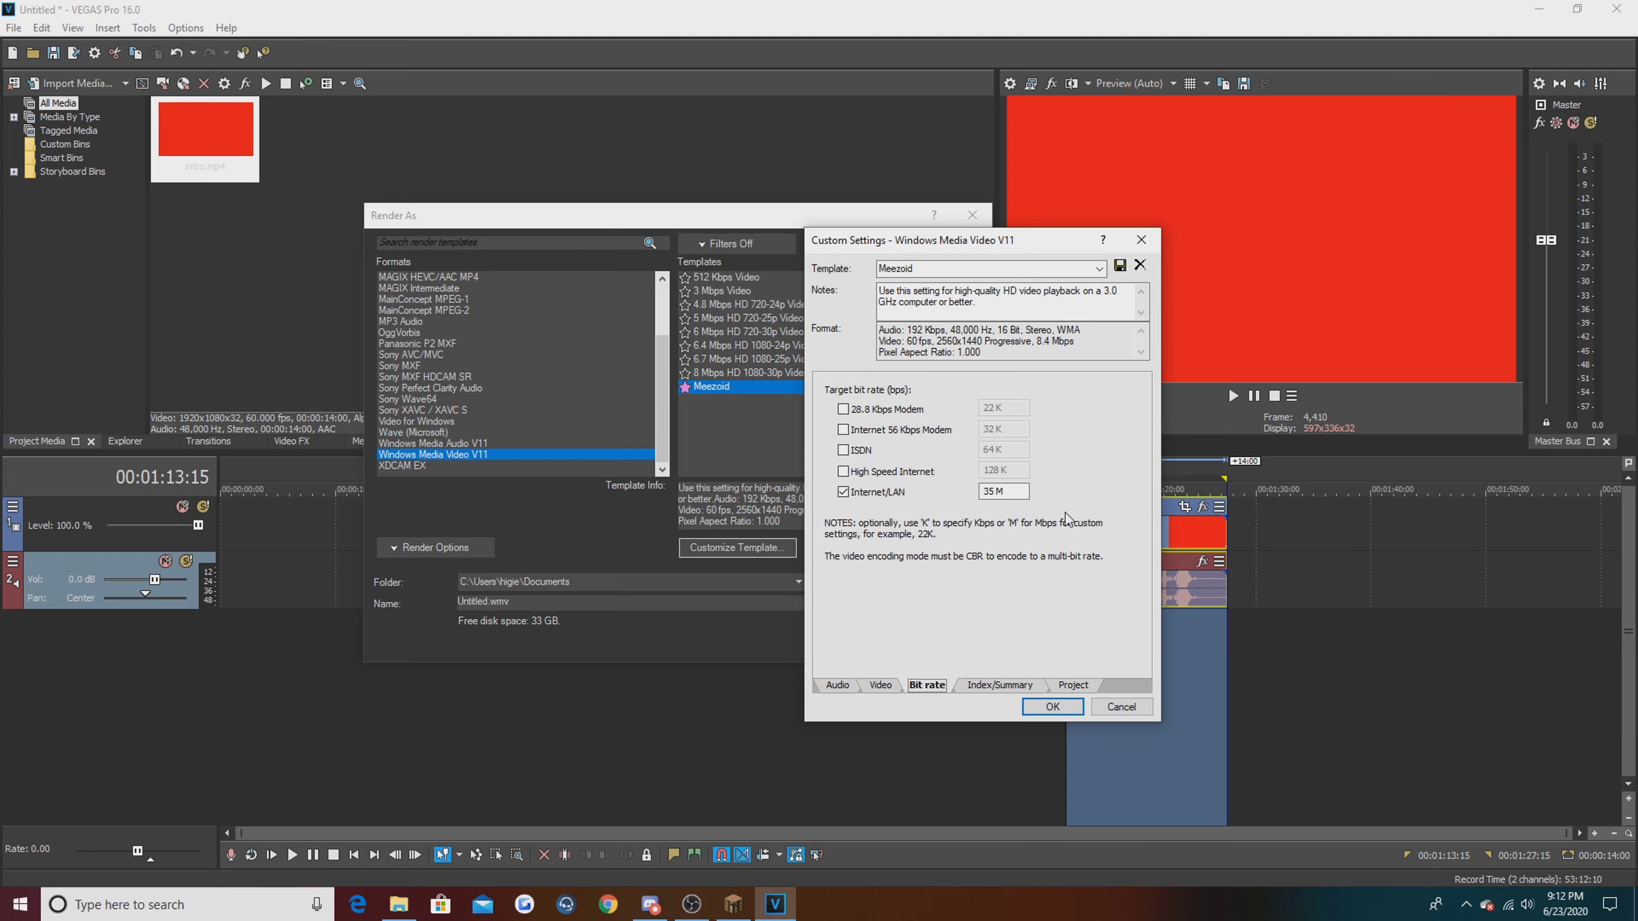
click(1000, 685)
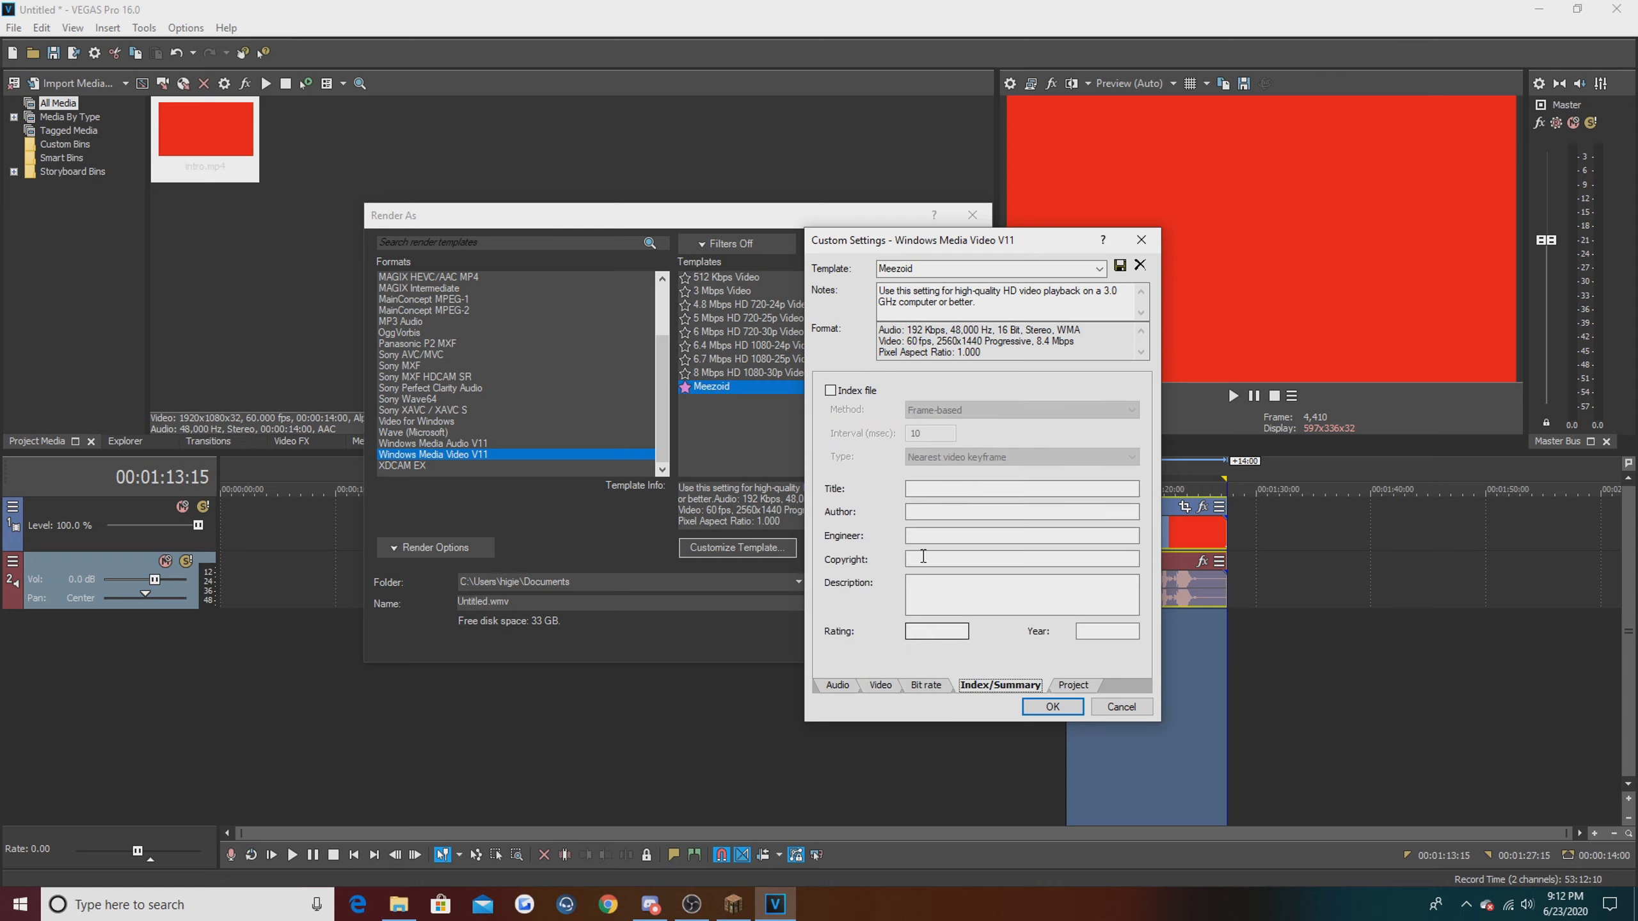
click(1073, 684)
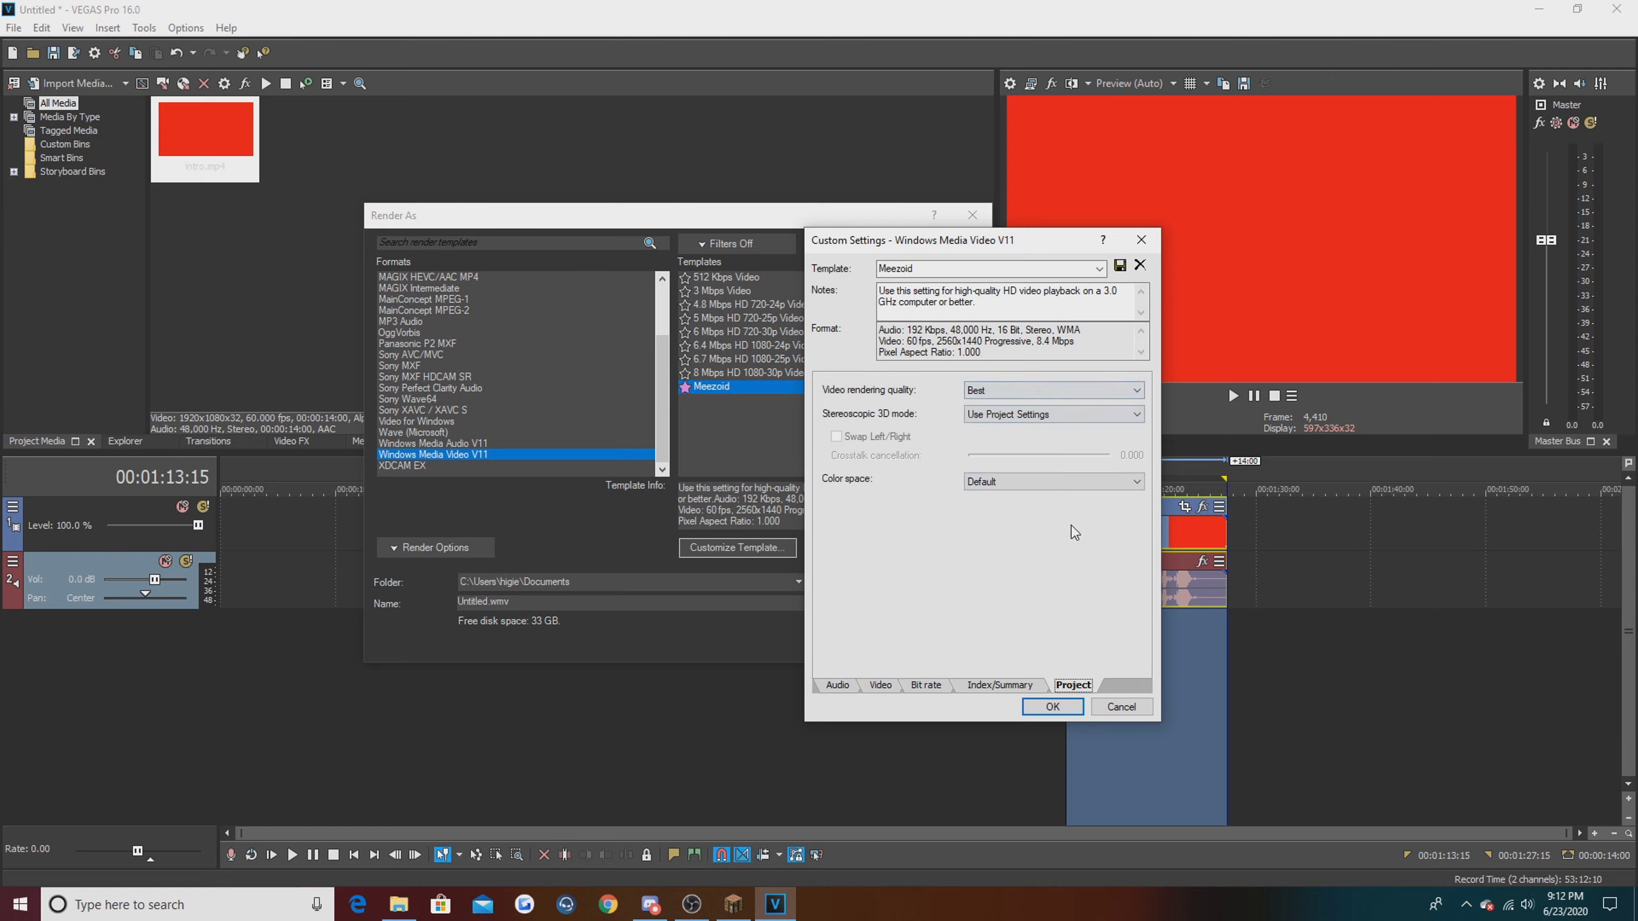
click(1053, 707)
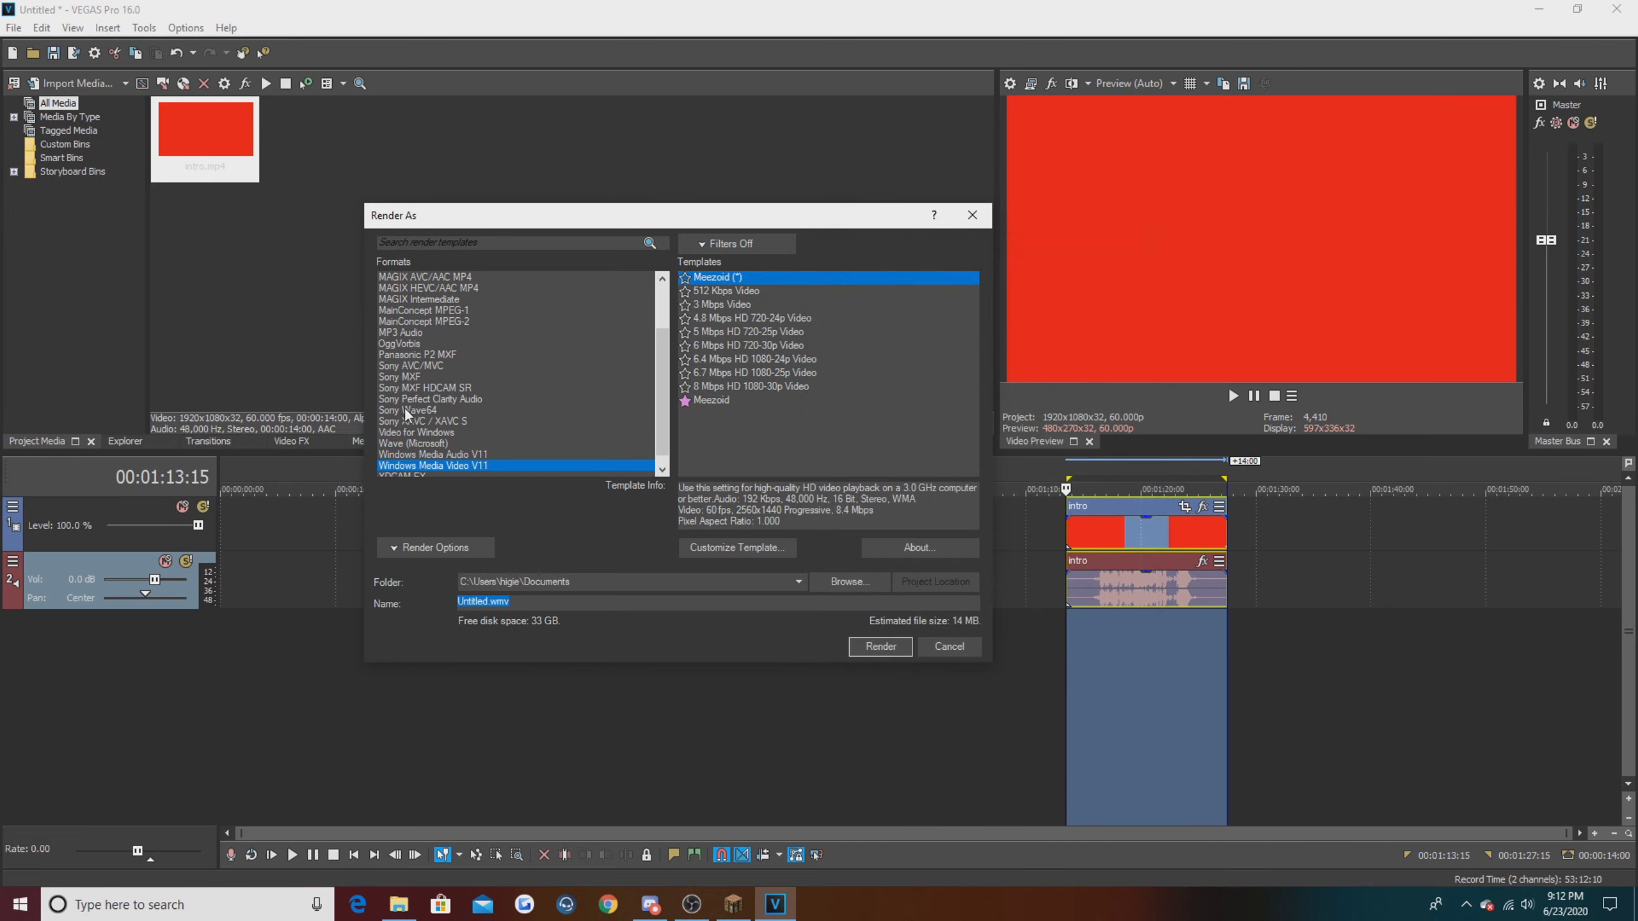
Step: Browse to the Desktop as a save location for the render, examine the file name field, and leave without saving
click(851, 583)
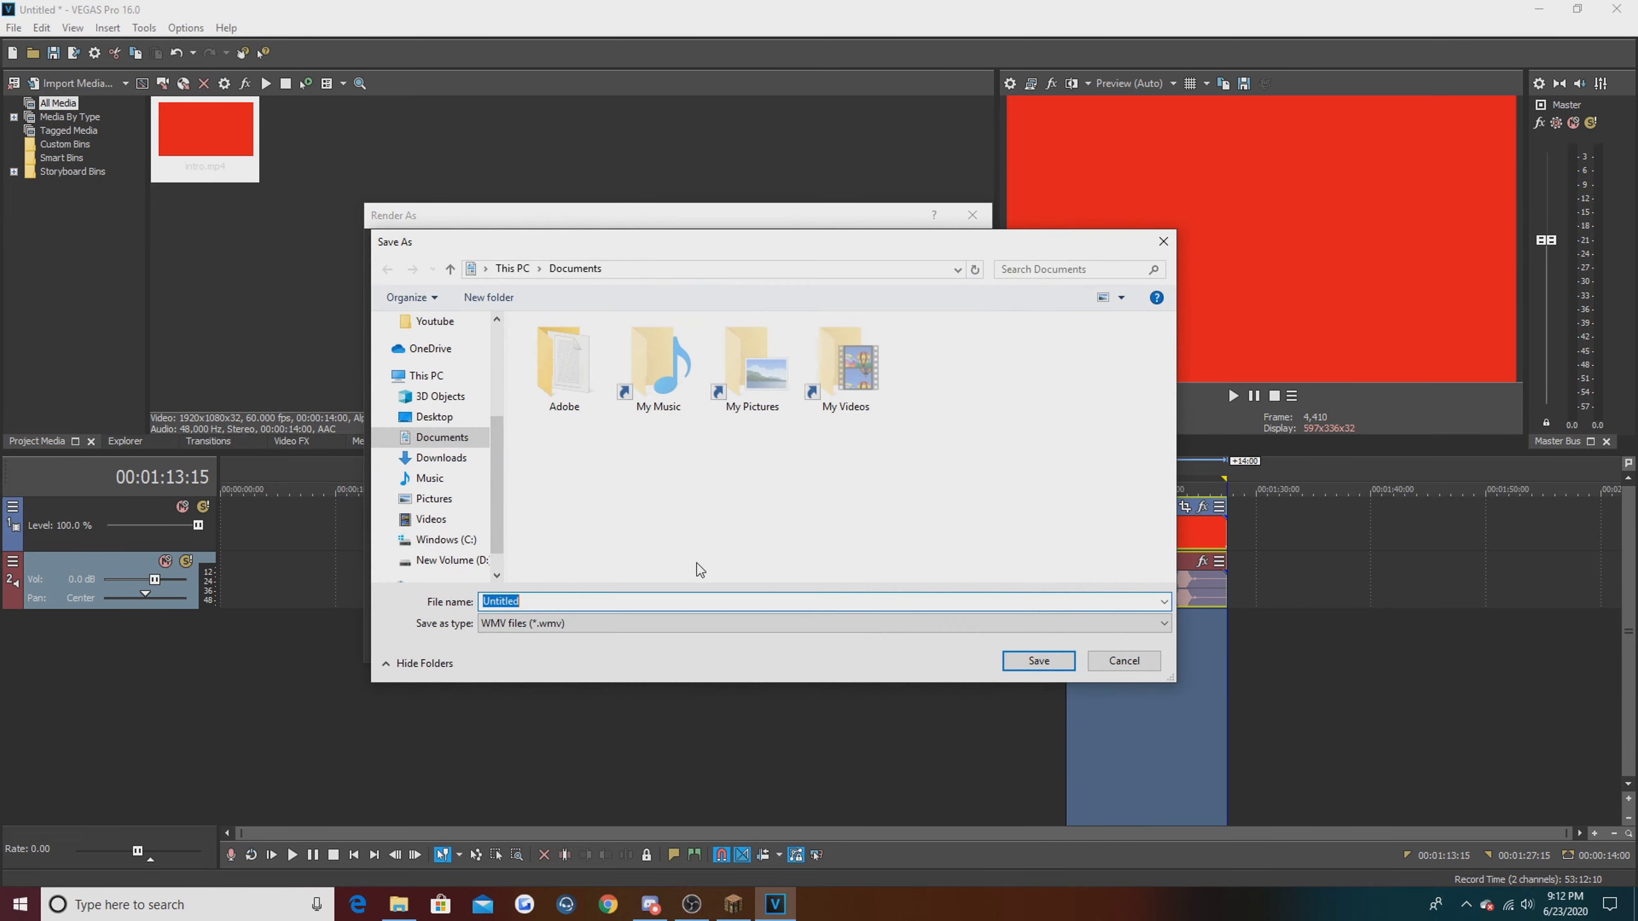
click(434, 418)
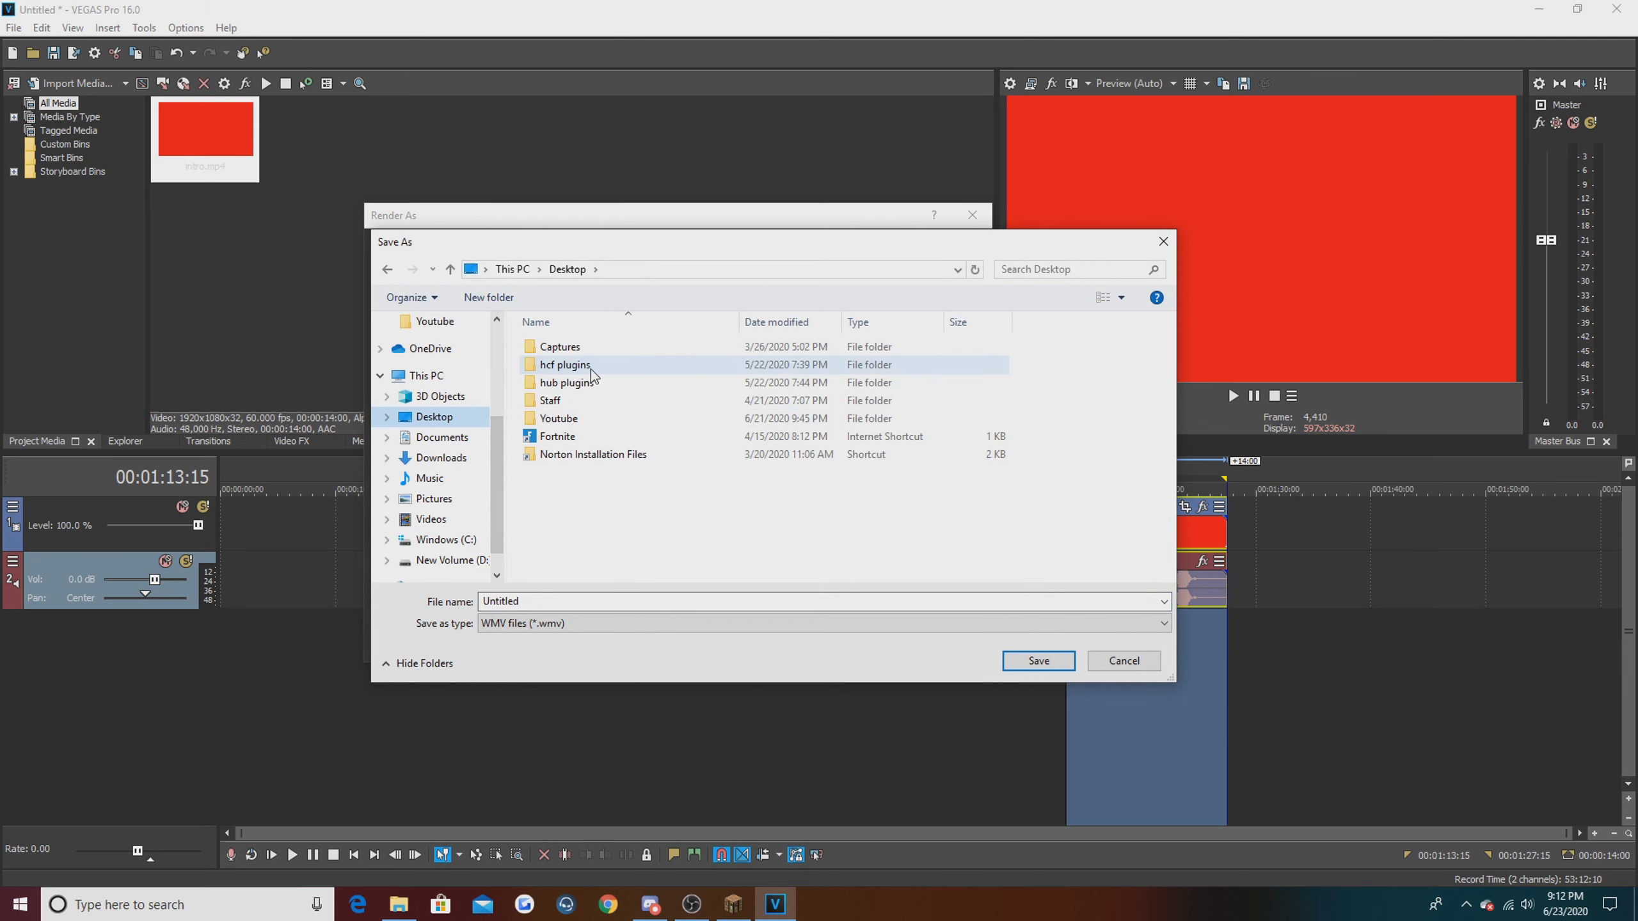
click(568, 348)
click(597, 523)
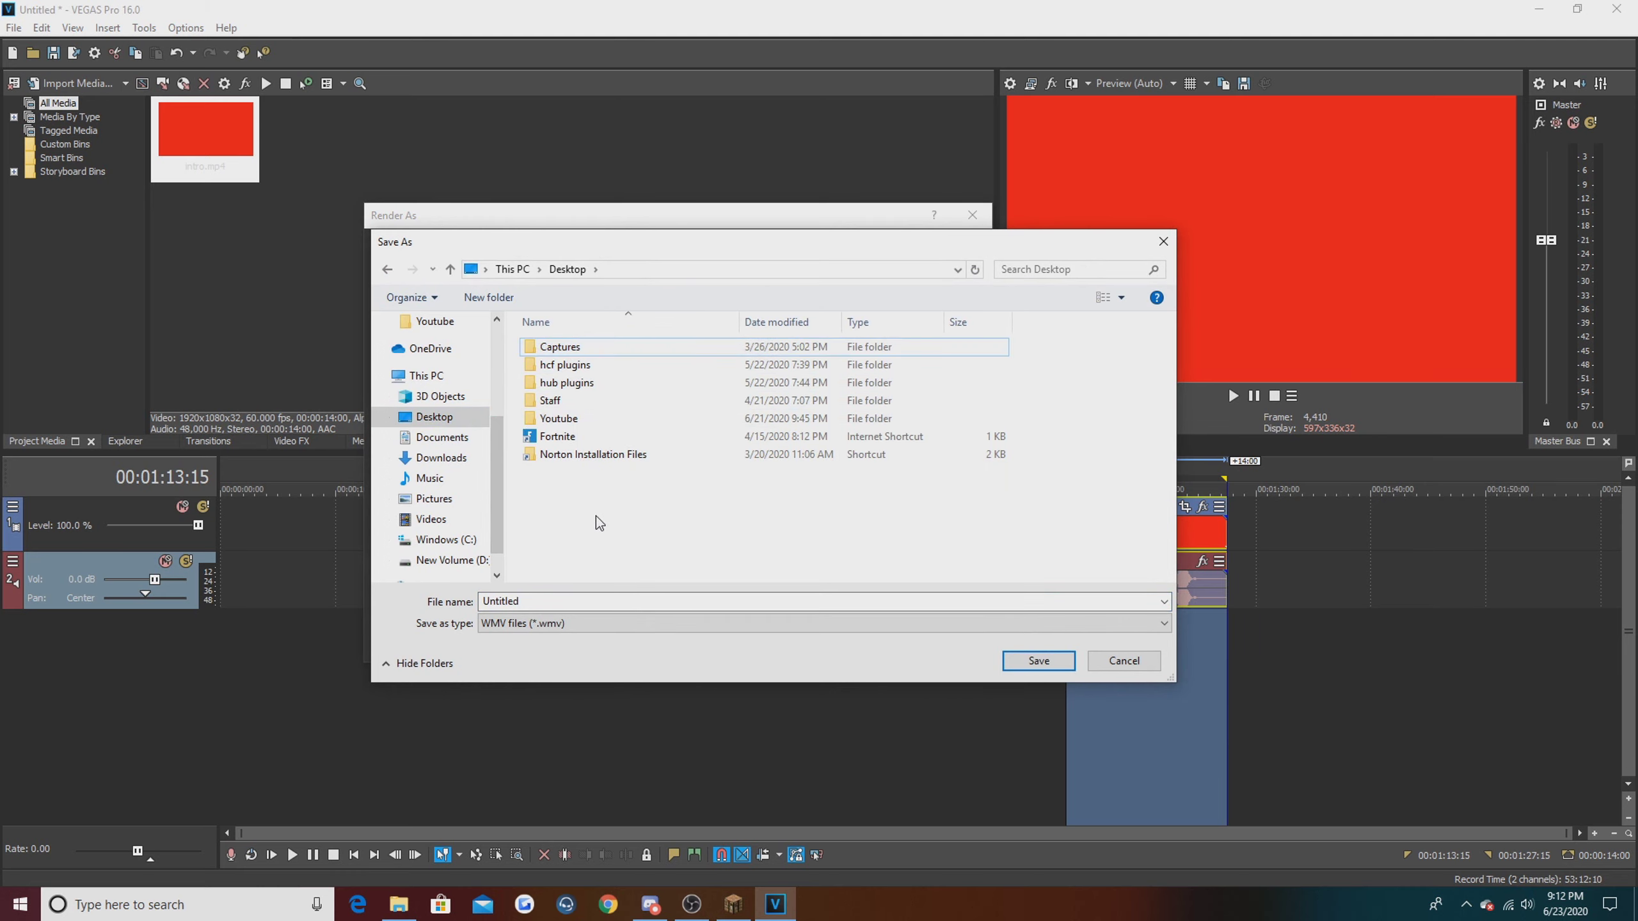
right_click(597, 517)
mouse_move(668, 676)
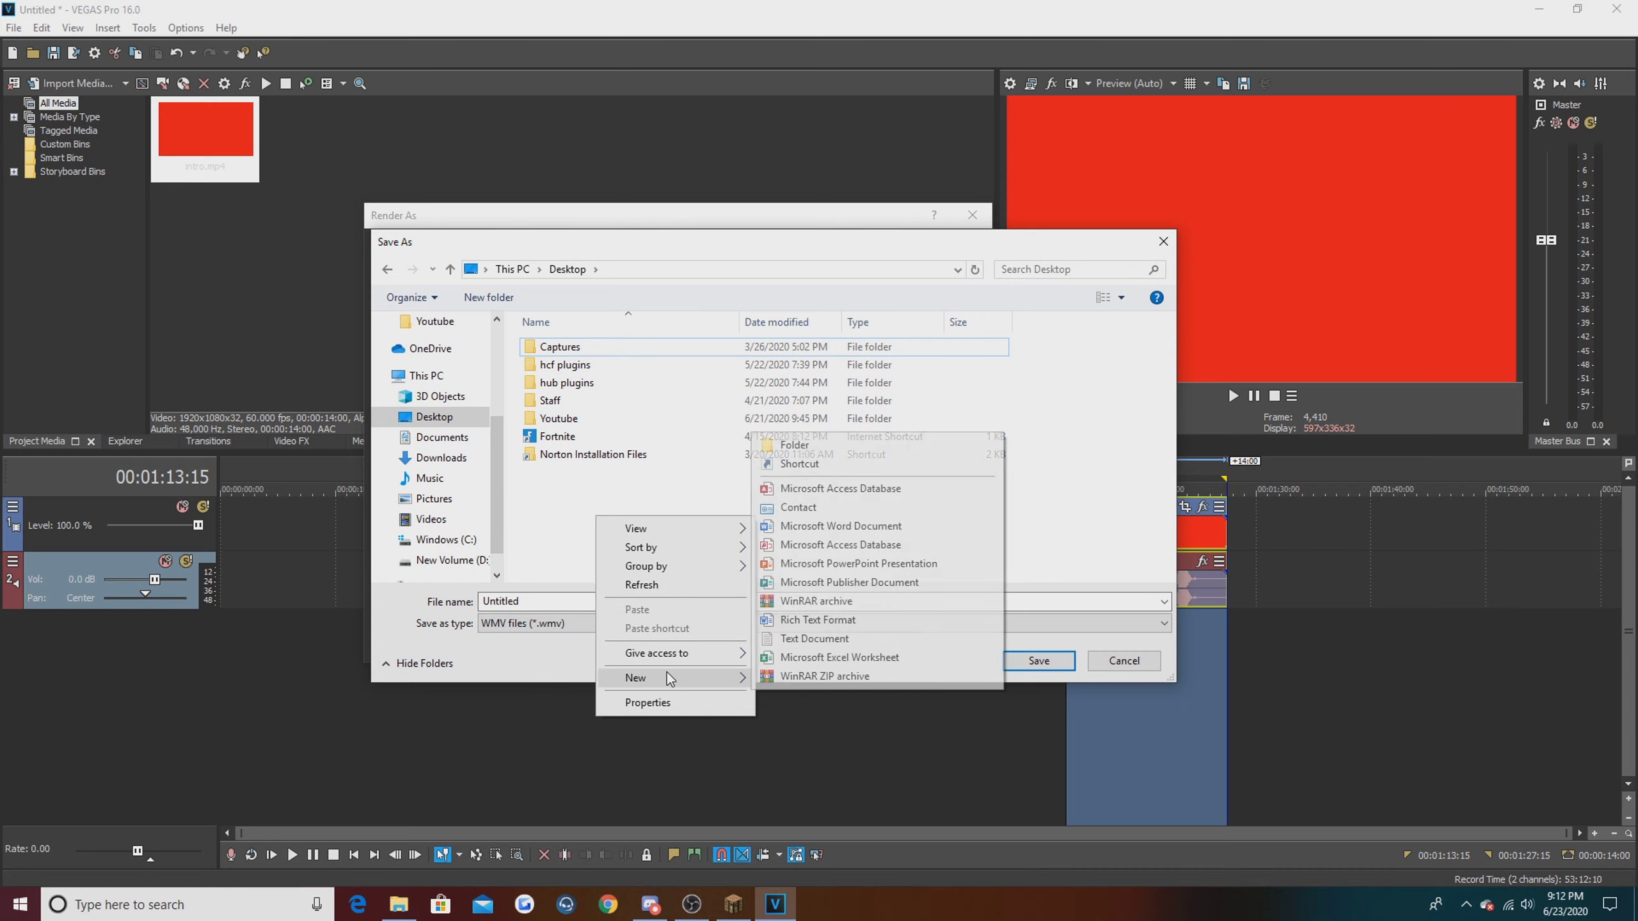
click(591, 485)
double_click(670, 601)
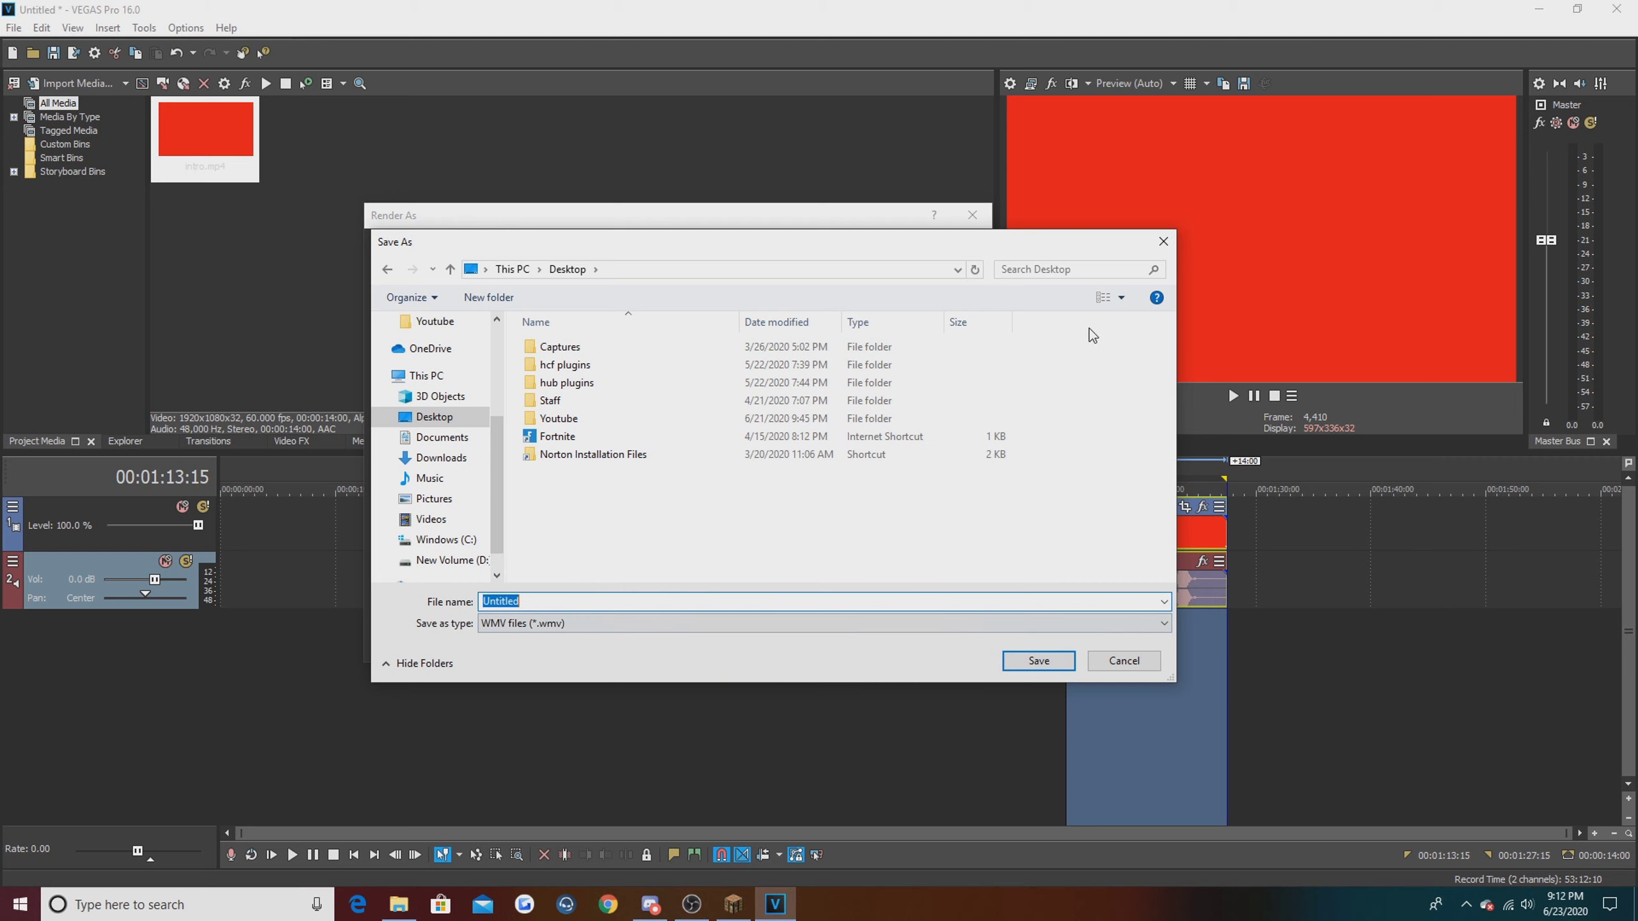
click(1162, 243)
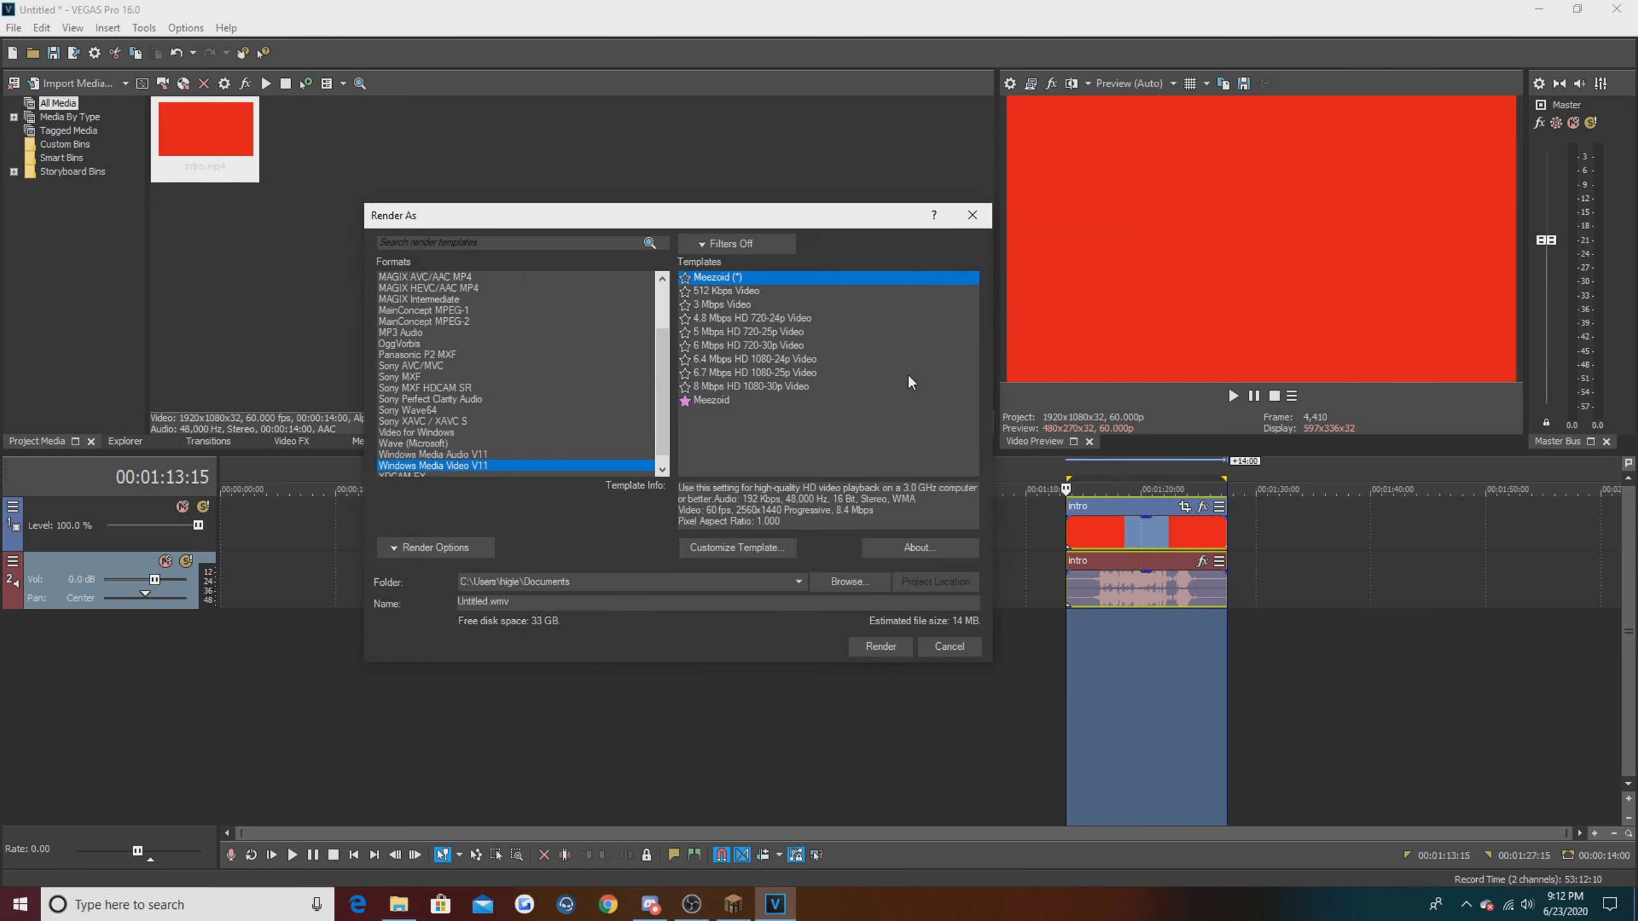
Step: Close the Render As dialog without rendering and switch to the Minecraft game in Lunar Client
click(968, 217)
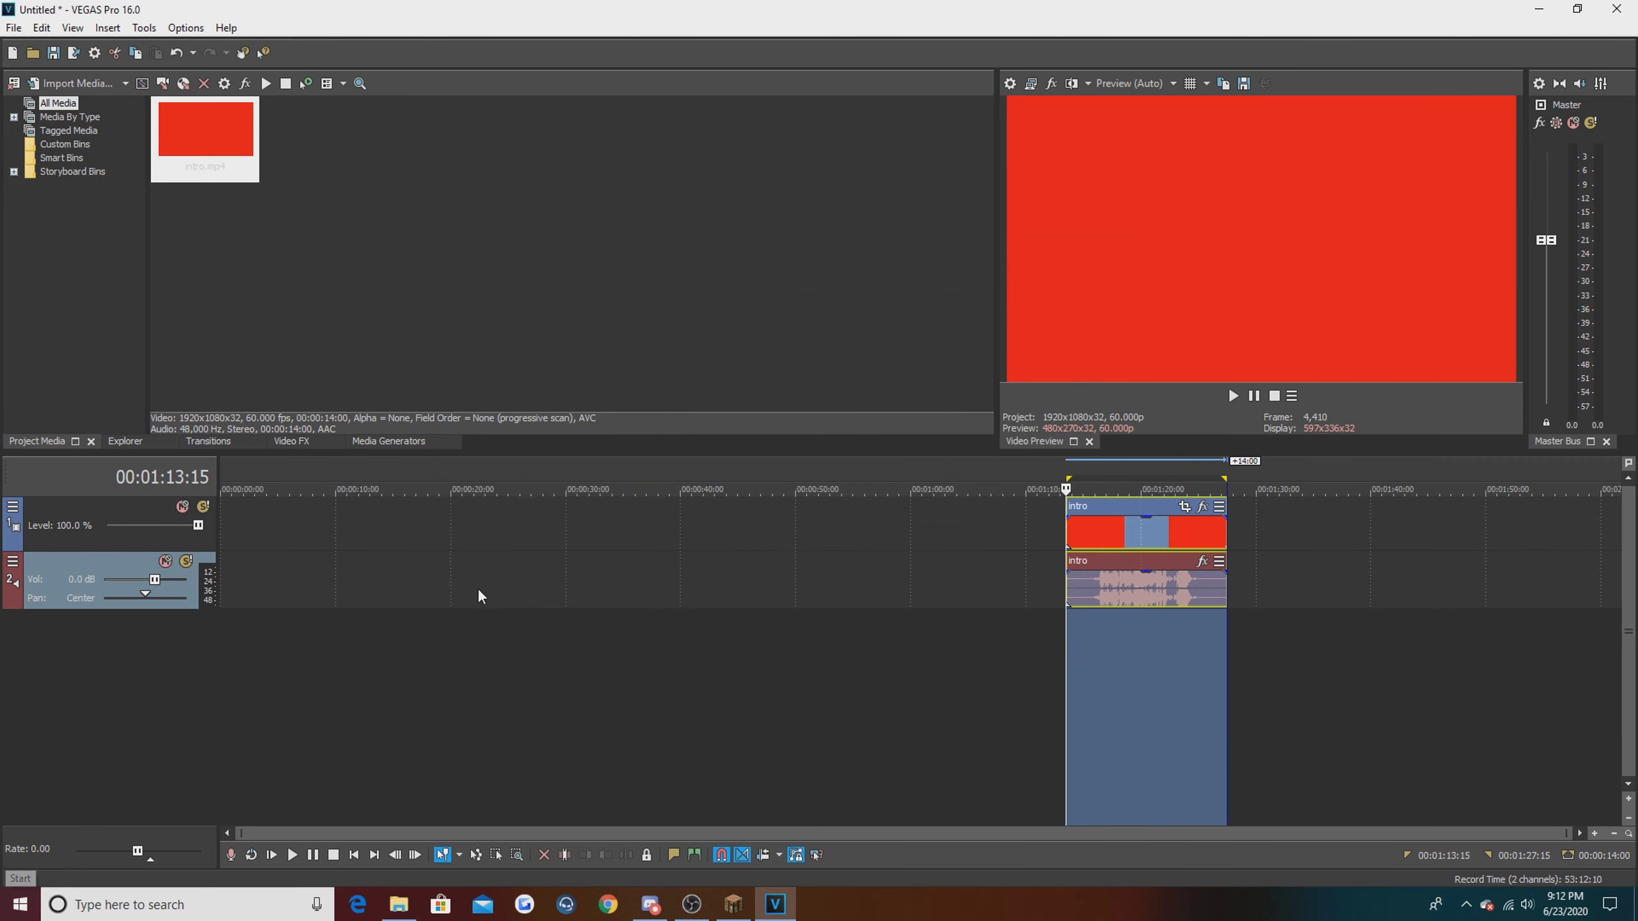
click(722, 915)
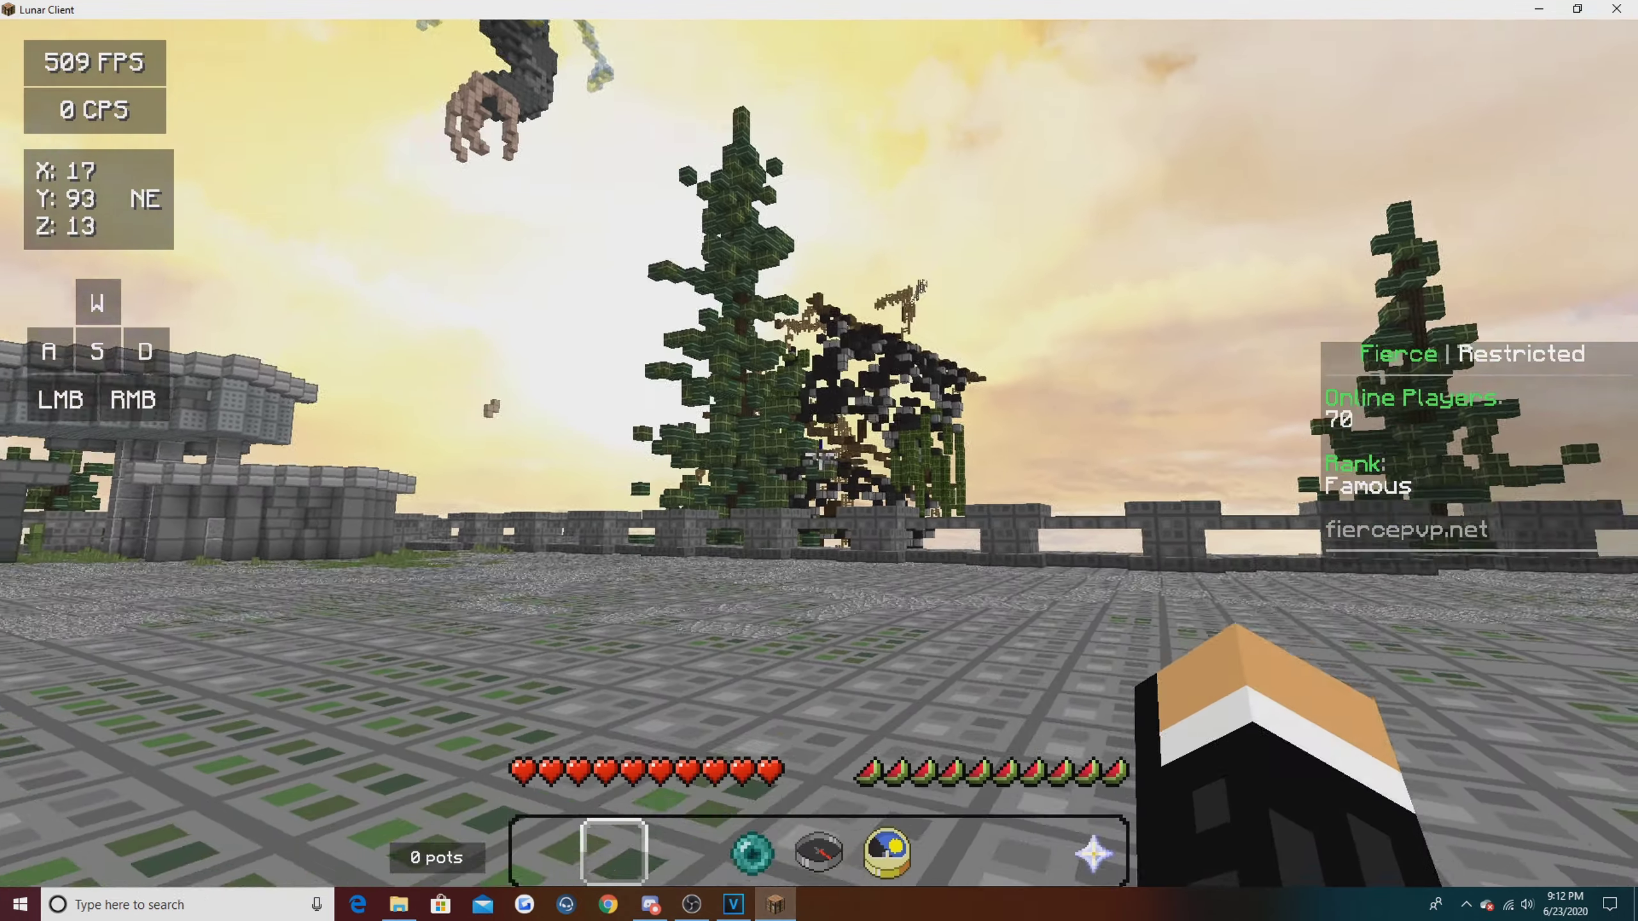
key(w)
click(819, 461)
click(819, 460)
click(819, 460)
click(819, 461)
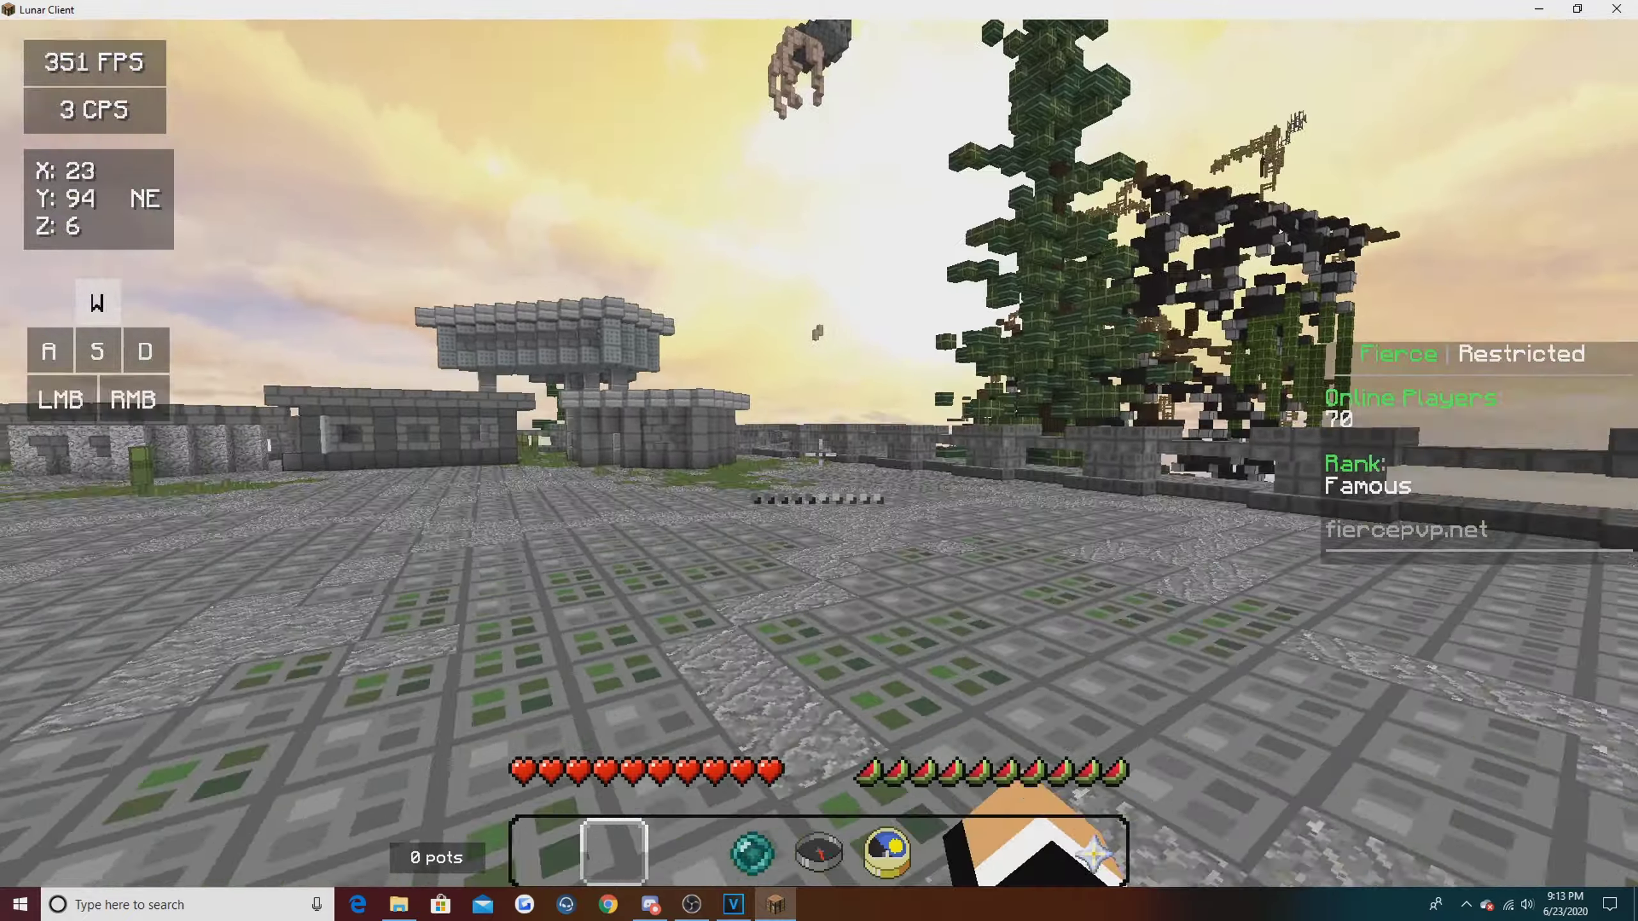
click(819, 460)
key(w)
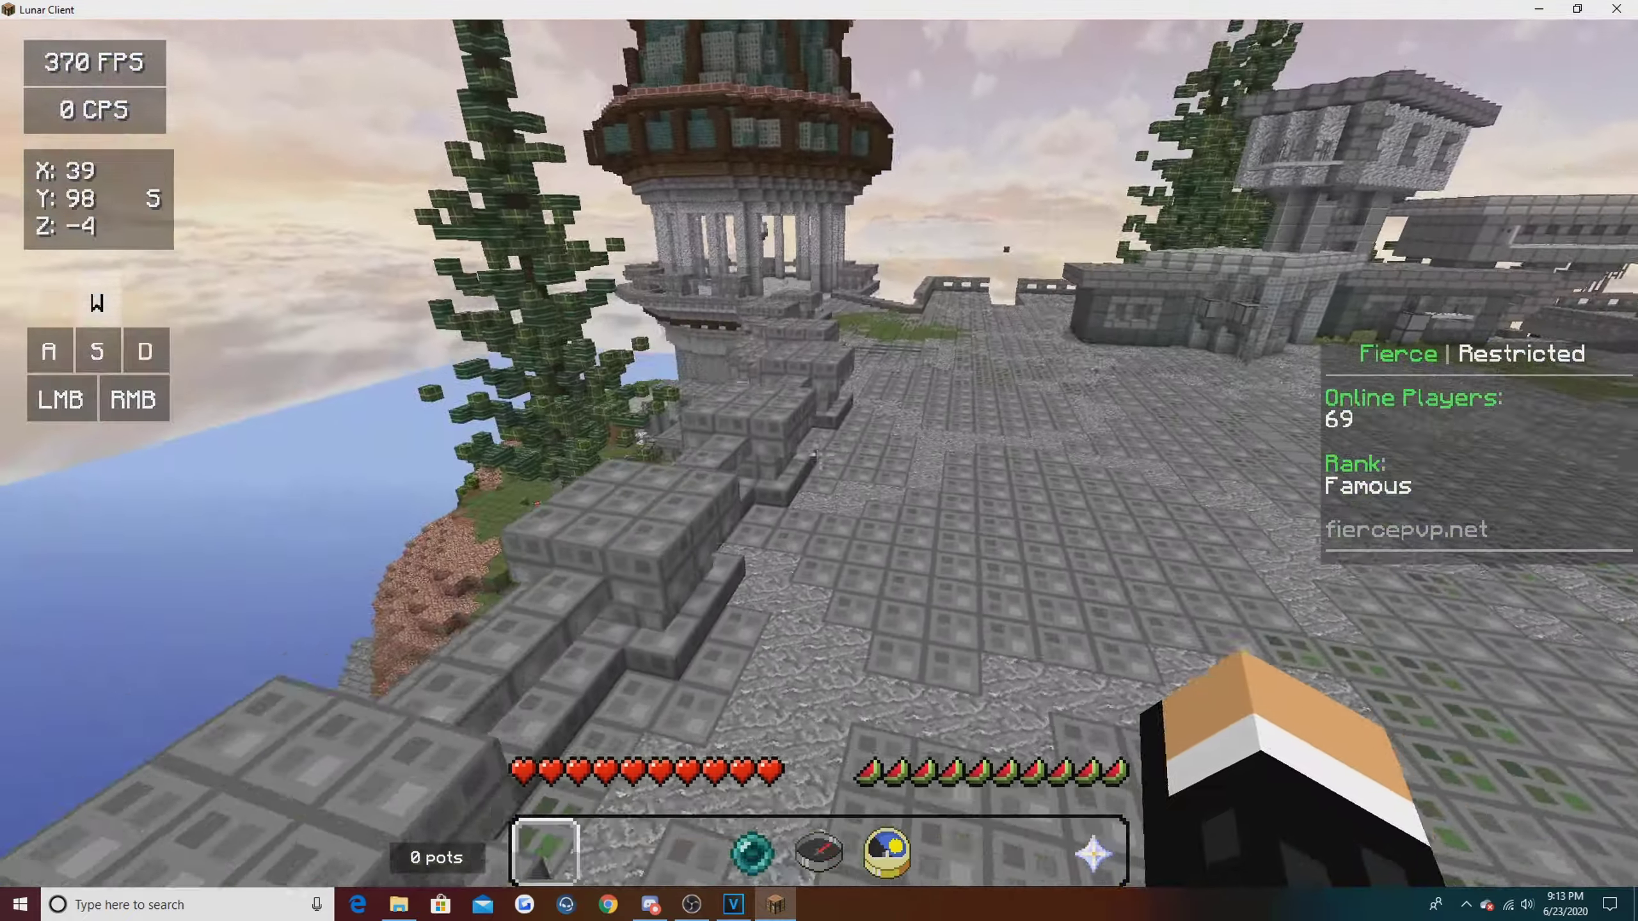
key(w)
scroll(819, 460, down, 8)
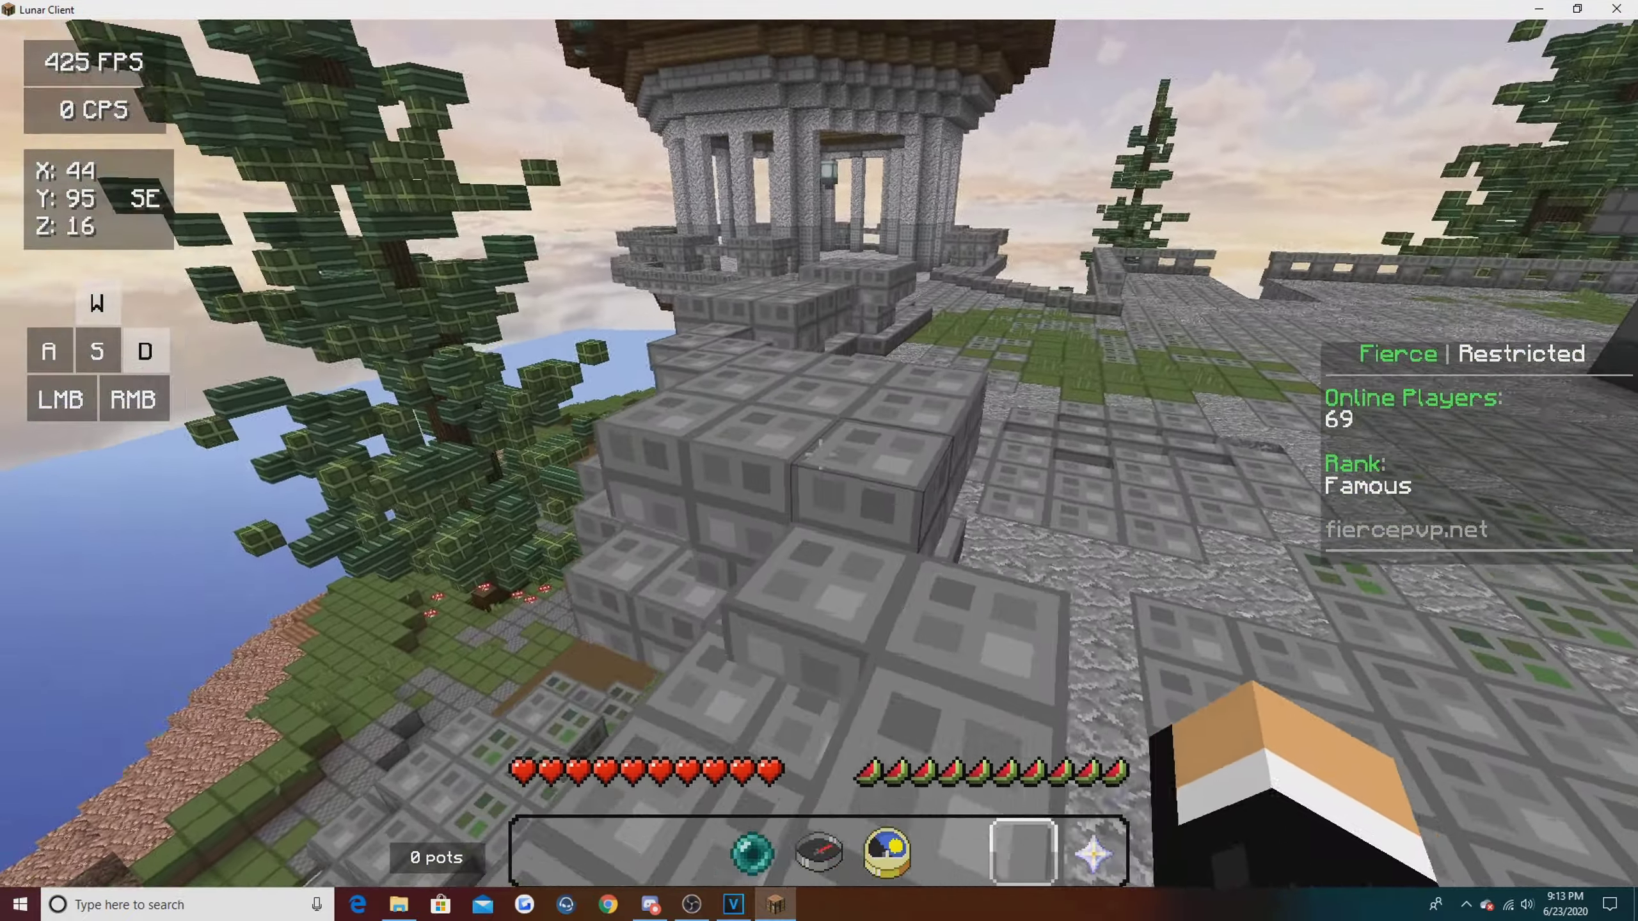
click(819, 461)
key(w)
click(819, 460)
double_click(819, 461)
click(819, 461)
double_click(818, 461)
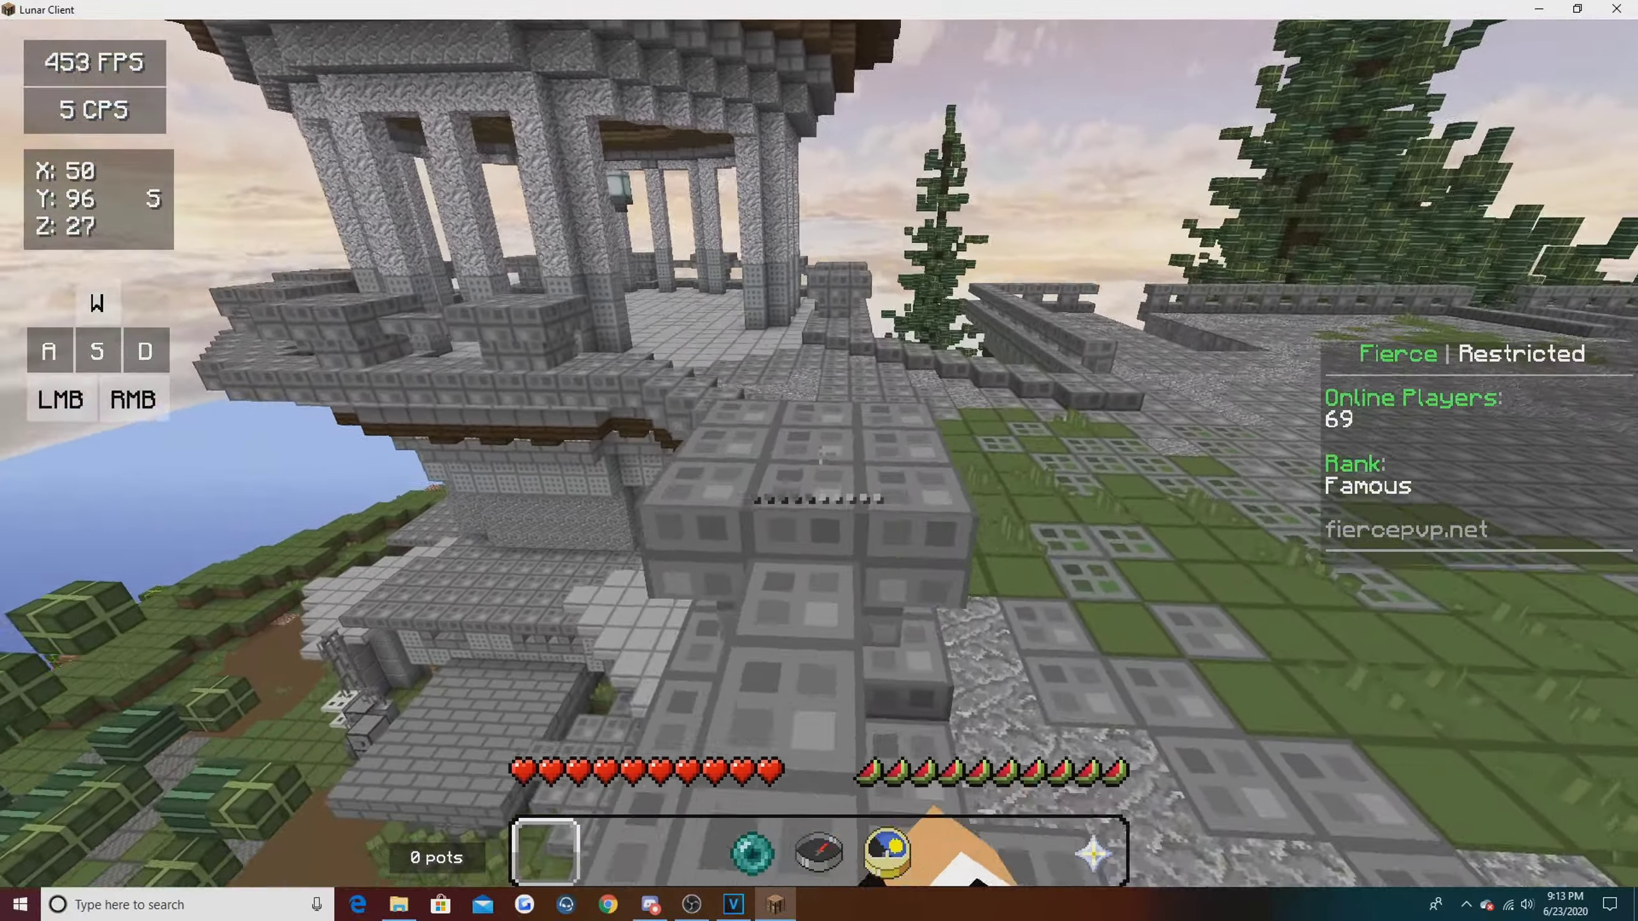
double_click(818, 461)
key(w)
click(819, 460)
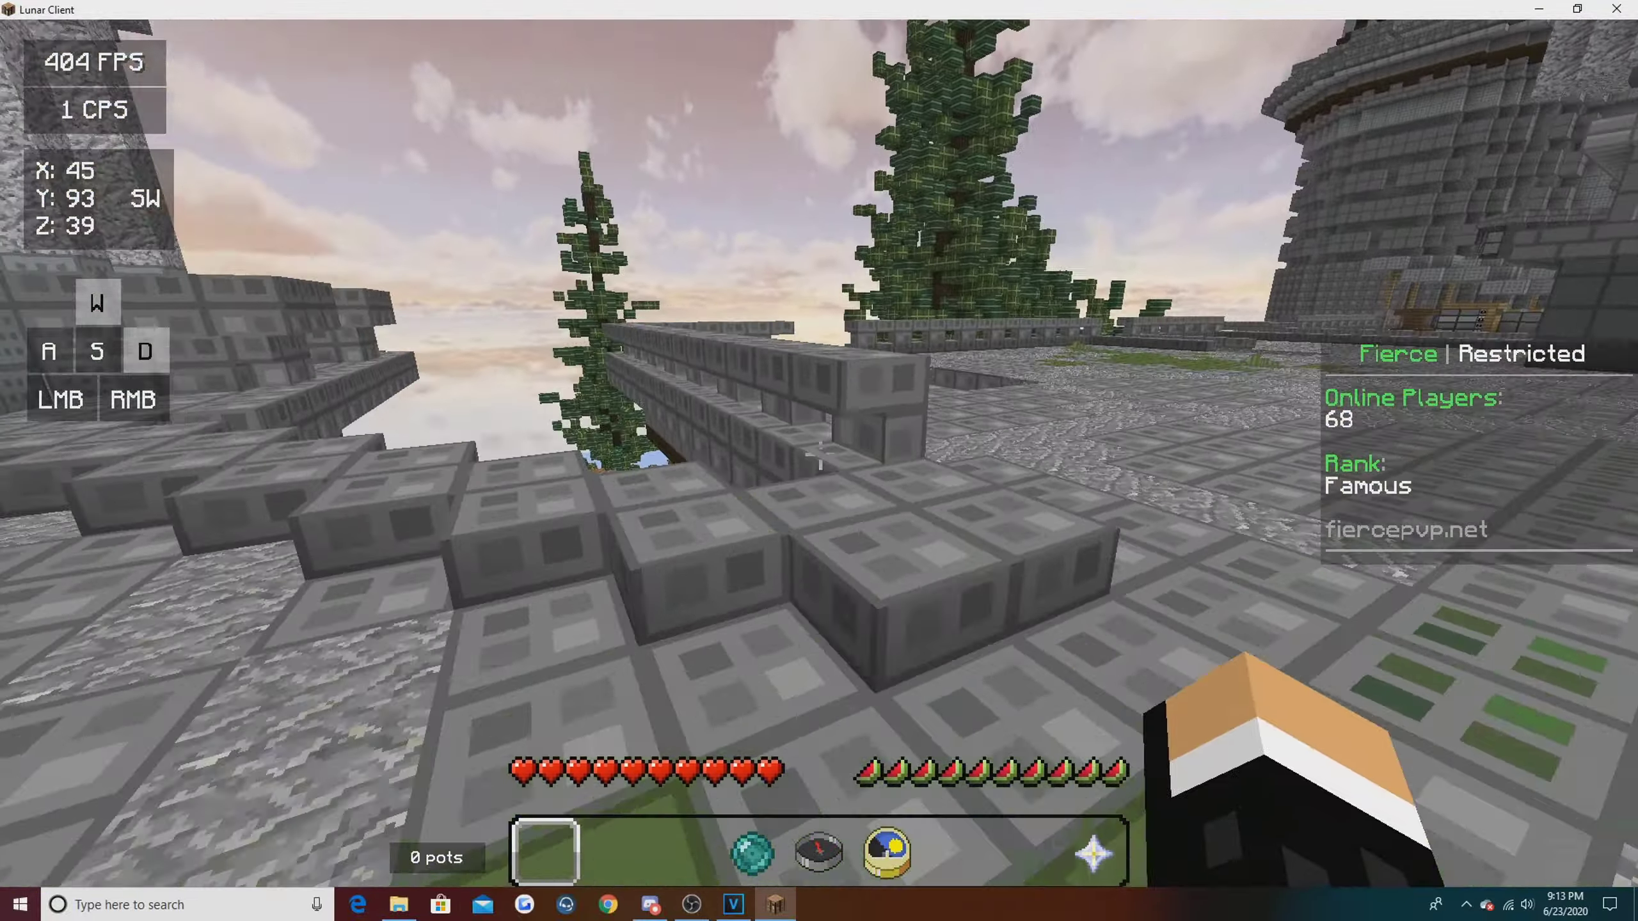
click(819, 460)
key(w)
click(818, 460)
double_click(819, 461)
double_click(819, 460)
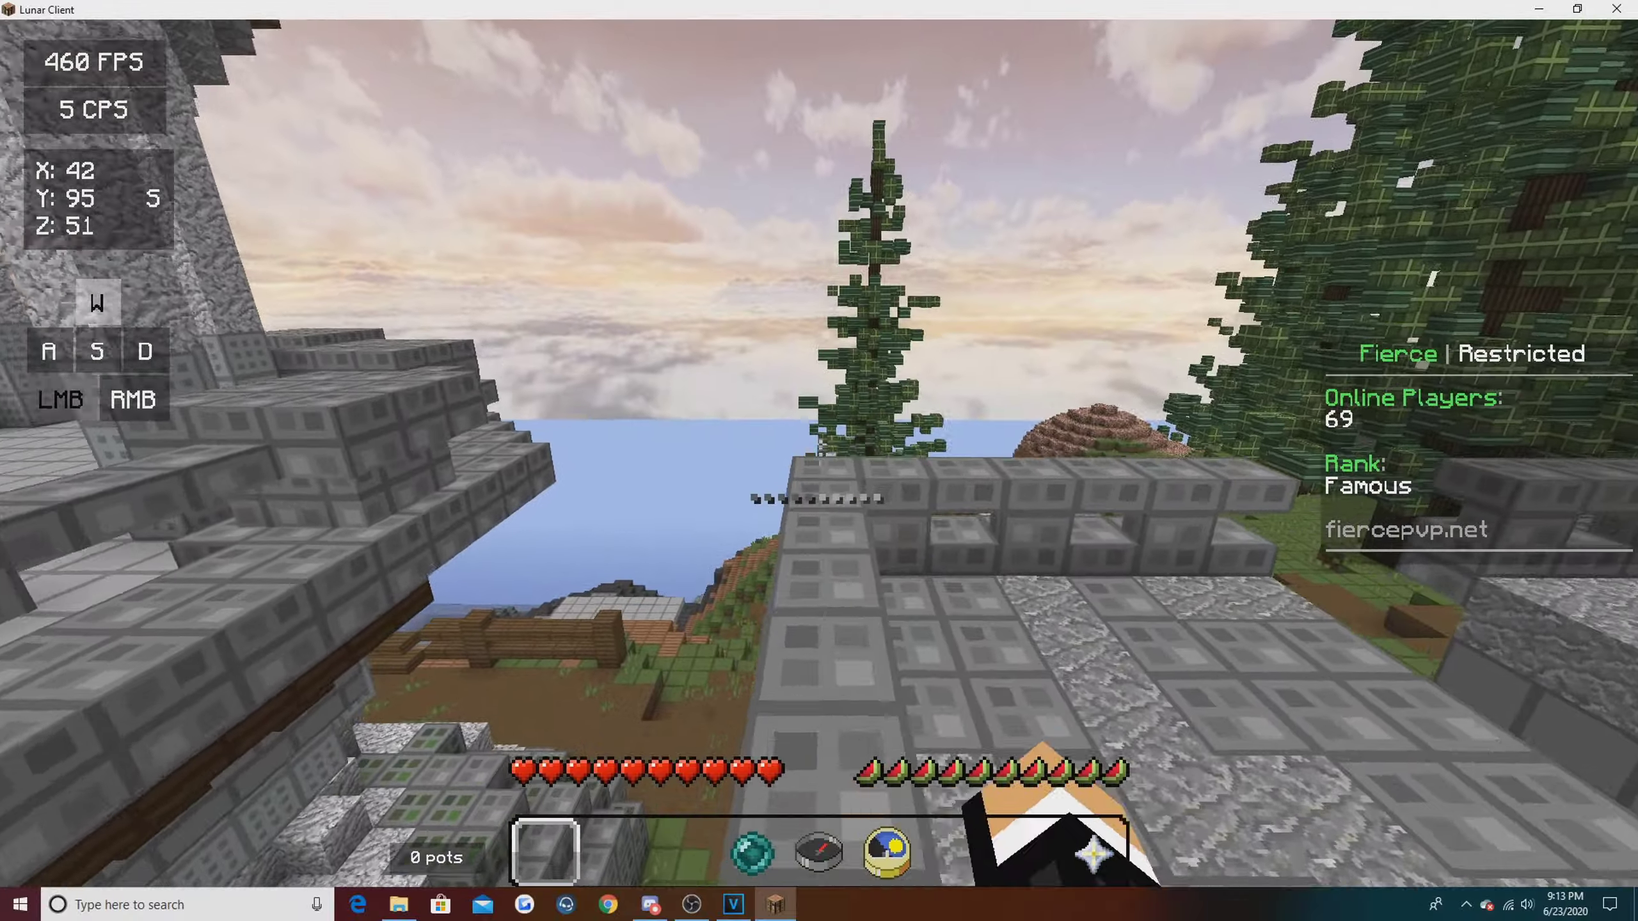